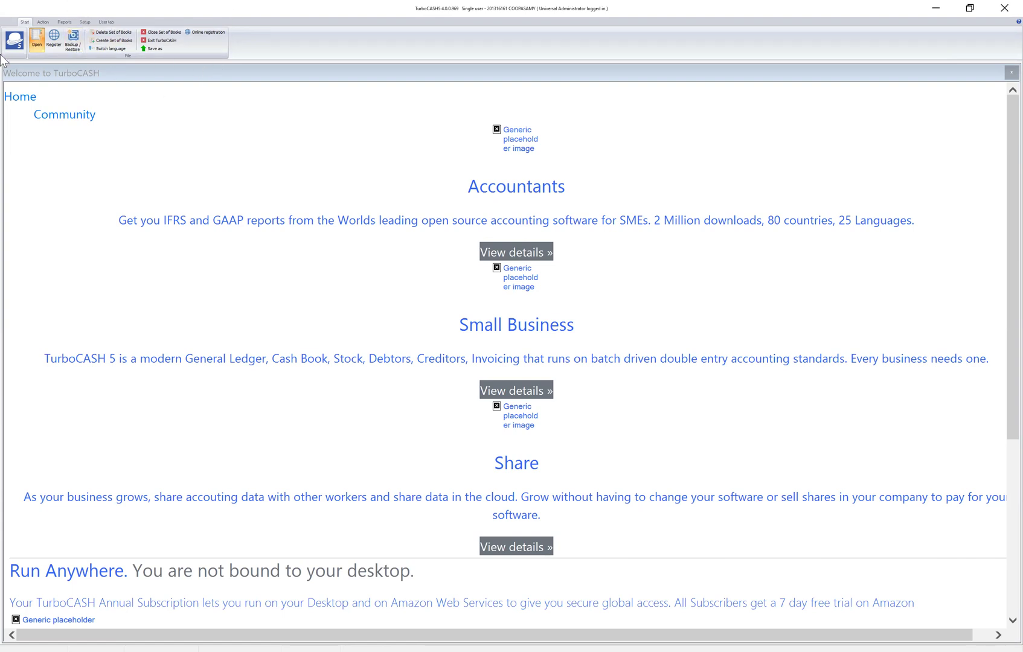
Open the SJA TEST set of books
{"action": "left_click", "coordinate": [42, 37]}
{"action": "left_click", "coordinate": [491, 330]}
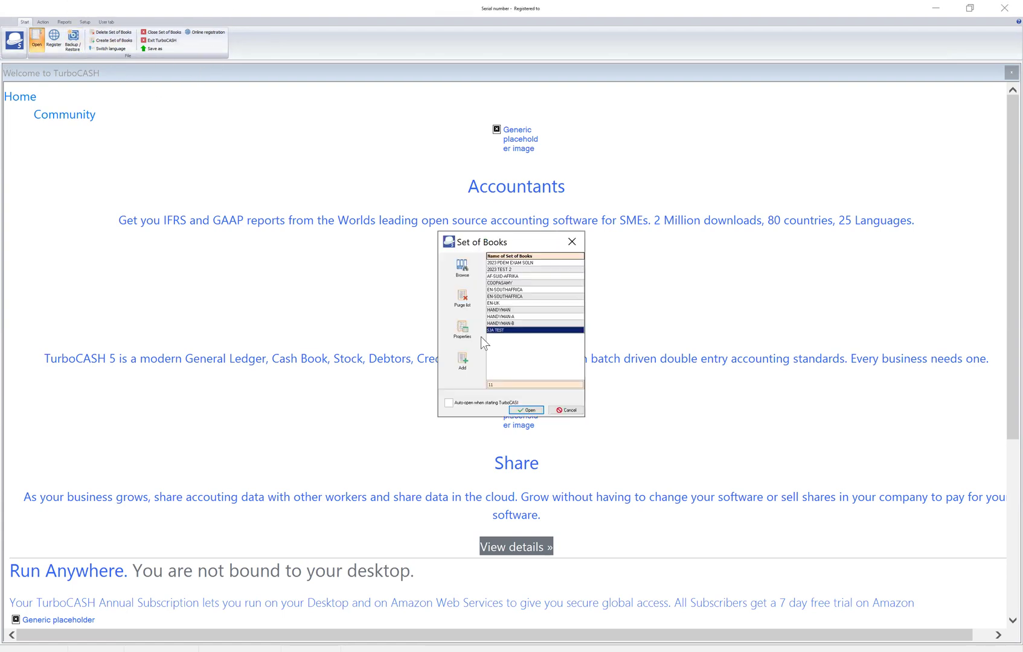
{"action": "left_click", "coordinate": [531, 410]}
{"action": "left_click", "coordinate": [534, 353]}
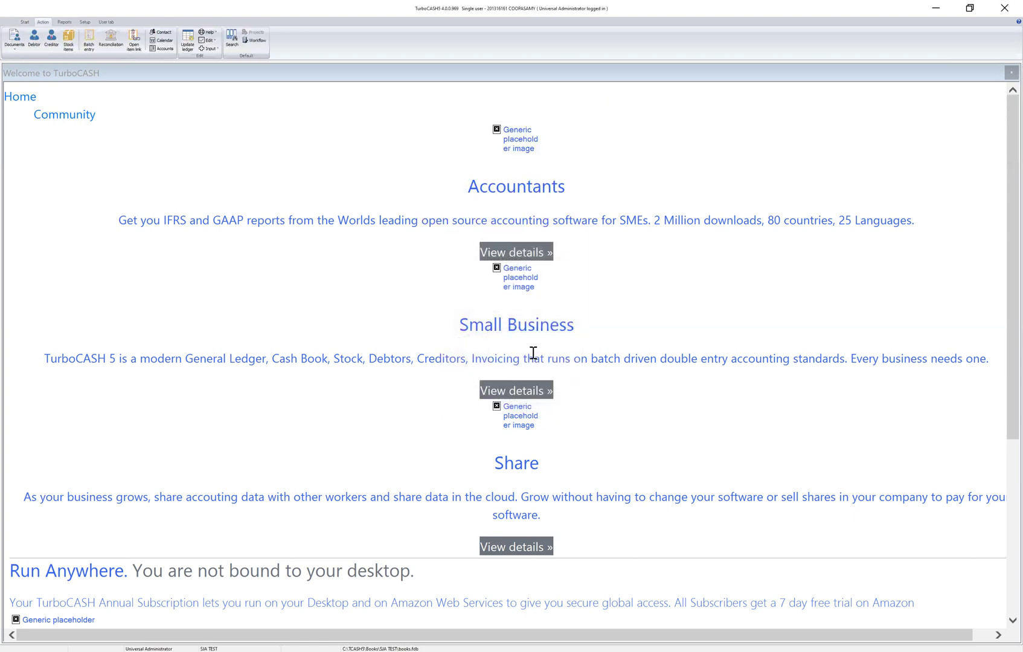
Open document entry and list the unposted purchase documents
{"action": "left_click", "coordinate": [13, 41]}
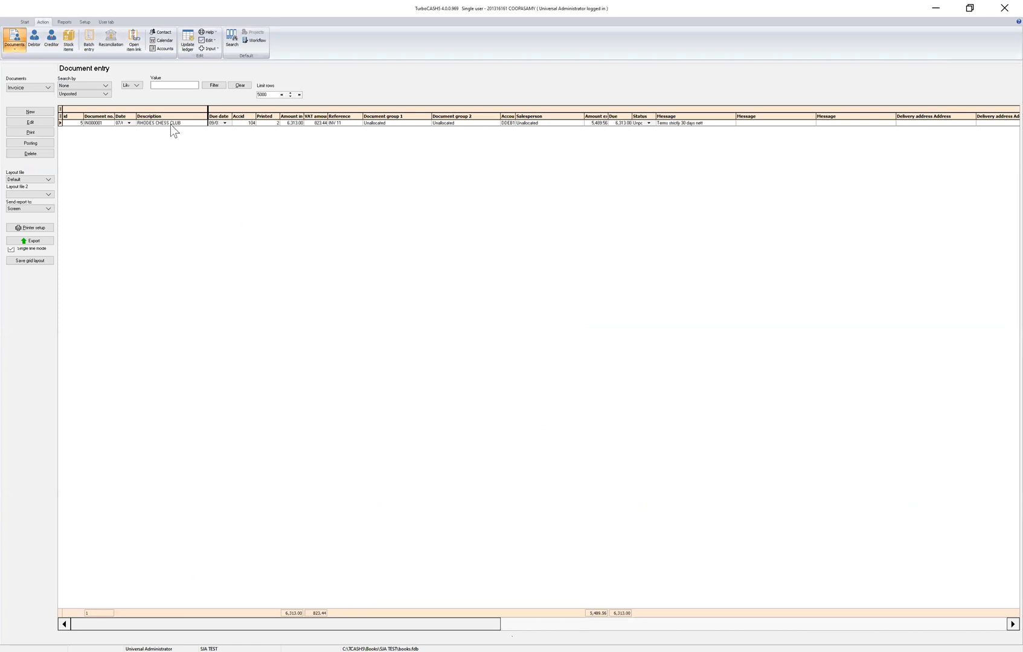
{"action": "left_click", "coordinate": [44, 86]}
{"action": "left_click", "coordinate": [35, 103]}
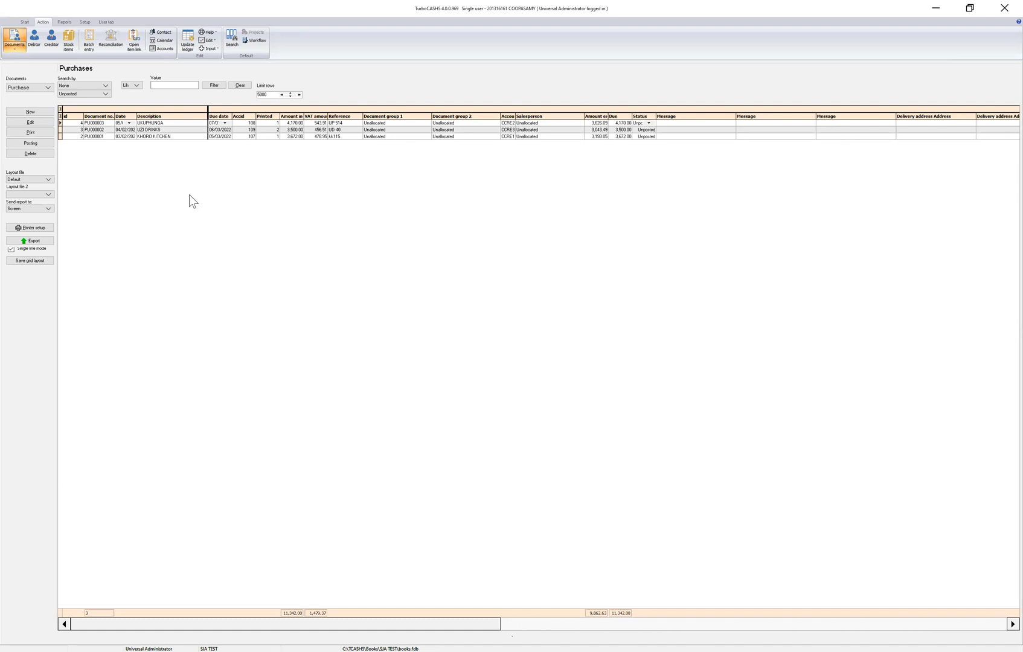
Switch the document type to Invoice and create a new invoice for the cash sales debtor 1CASHS
{"action": "left_click", "coordinate": [38, 87]}
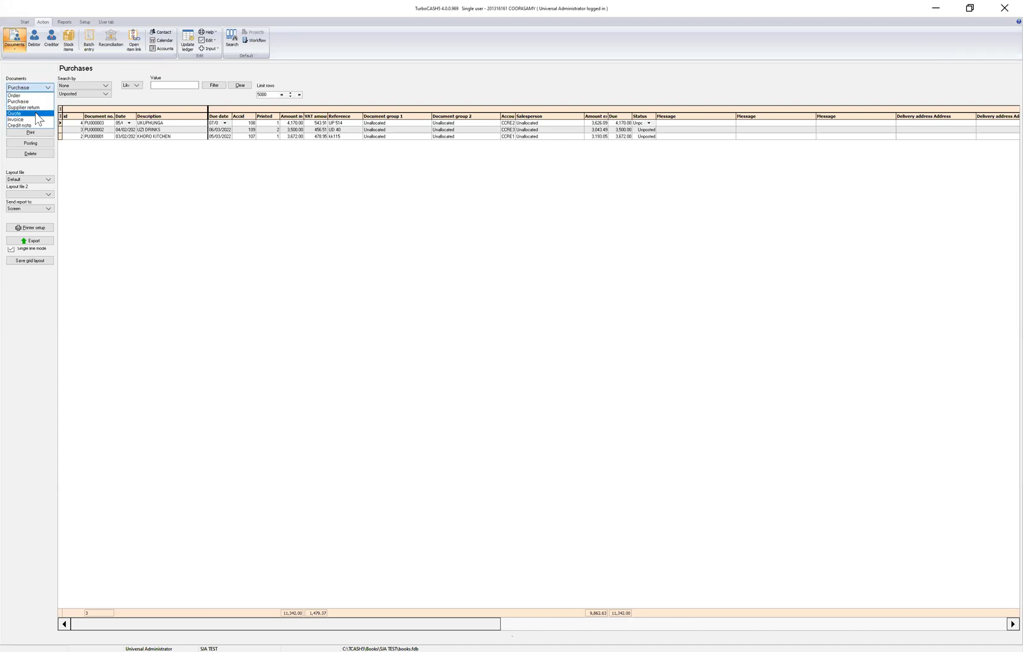
{"action": "left_click", "coordinate": [36, 118]}
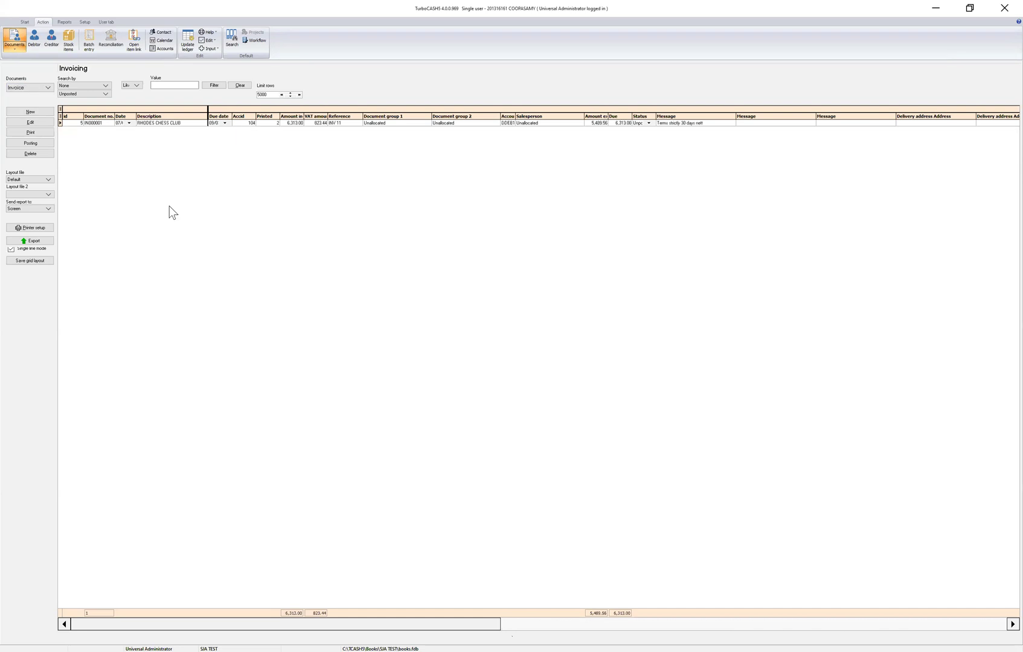
{"action": "left_click", "coordinate": [30, 112]}
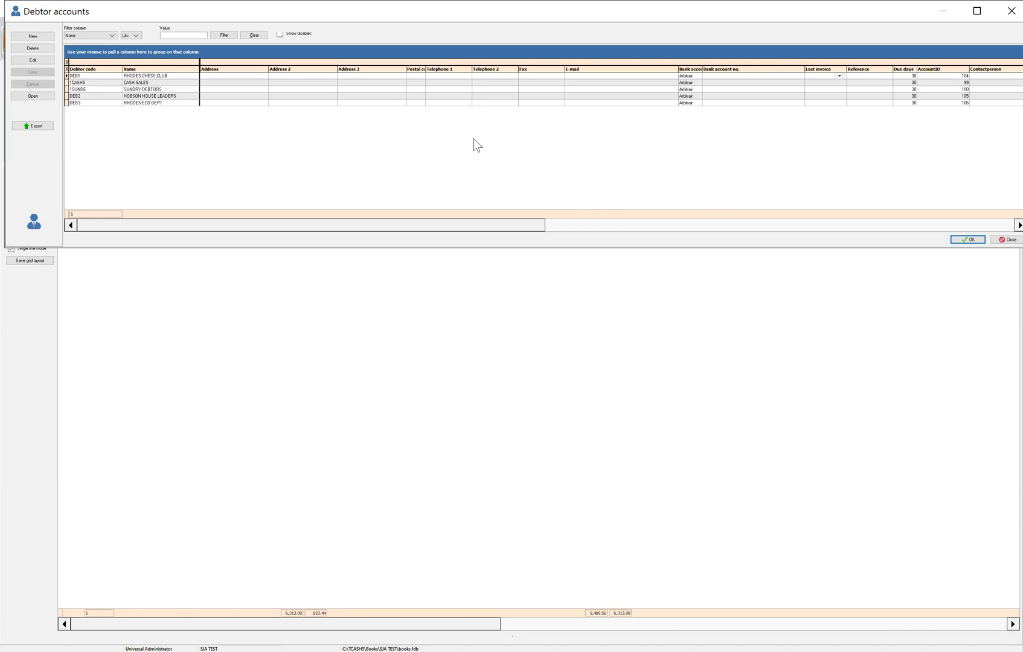
{"action": "left_click", "coordinate": [93, 84]}
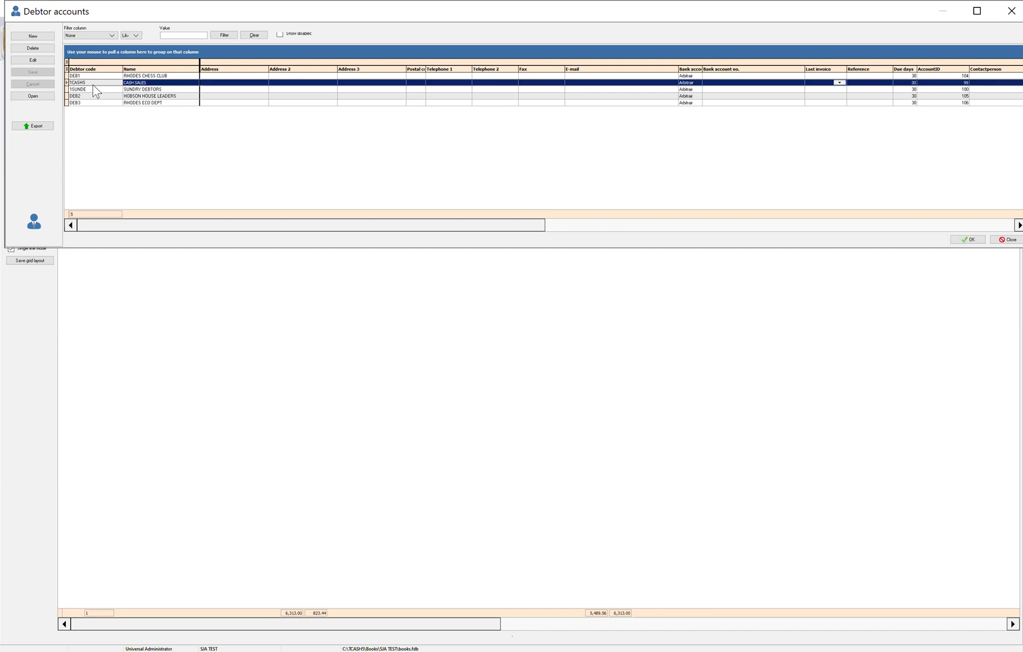
{"action": "double_click", "coordinate": [93, 85]}
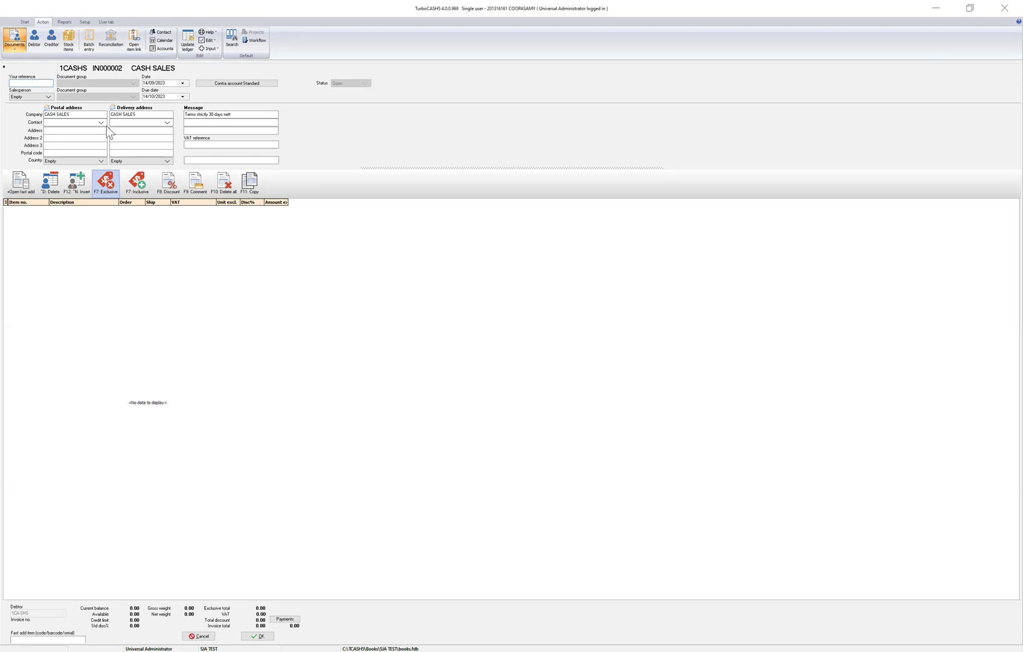
Enter CASH SALE as the invoice's reference
{"action": "left_click", "coordinate": [19, 83]}
{"action": "type", "text": "cash"}
{"action": "type", "text": "ASH SALE"}
Set the invoice date to 10/02/2022
{"action": "left_click", "coordinate": [182, 84]}
{"action": "left_click", "coordinate": [184, 90]}
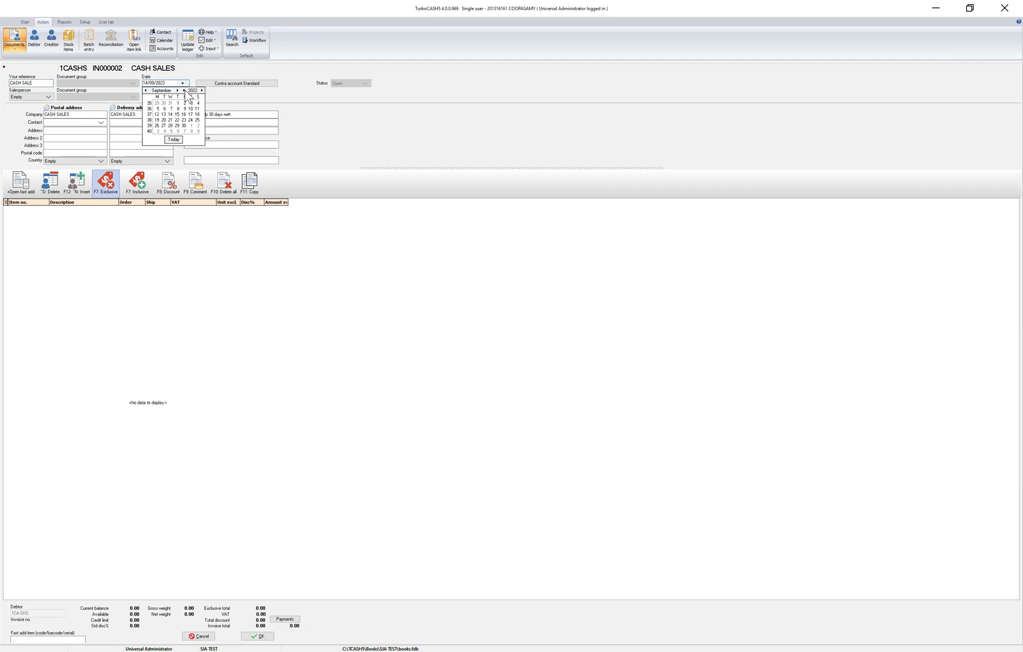
{"action": "left_click", "coordinate": [145, 90]}
{"action": "left_click", "coordinate": [146, 90]}
{"action": "left_click", "coordinate": [145, 90]}
{"action": "left_click", "coordinate": [145, 90]}
{"action": "left_click", "coordinate": [146, 90]}
{"action": "left_click", "coordinate": [146, 90]}
{"action": "left_click", "coordinate": [145, 90]}
{"action": "left_click", "coordinate": [177, 108]}
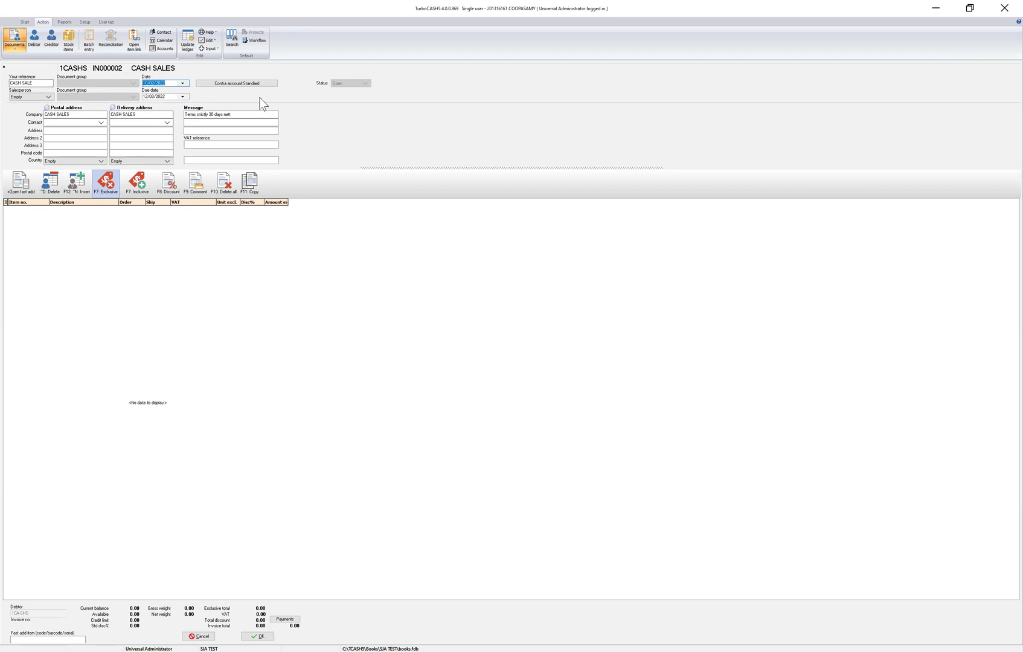
Add the caramel chip muffins (CARMUF) as the first invoice line and use VAT-inclusive pricing
{"action": "left_click", "coordinate": [25, 212]}
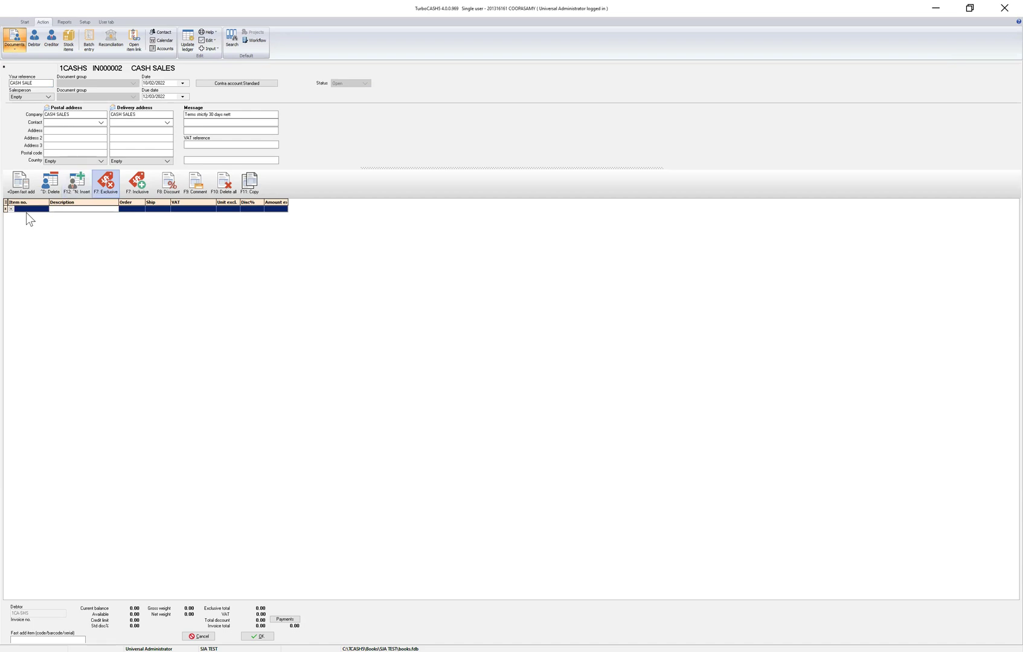
{"action": "left_click", "coordinate": [25, 212]}
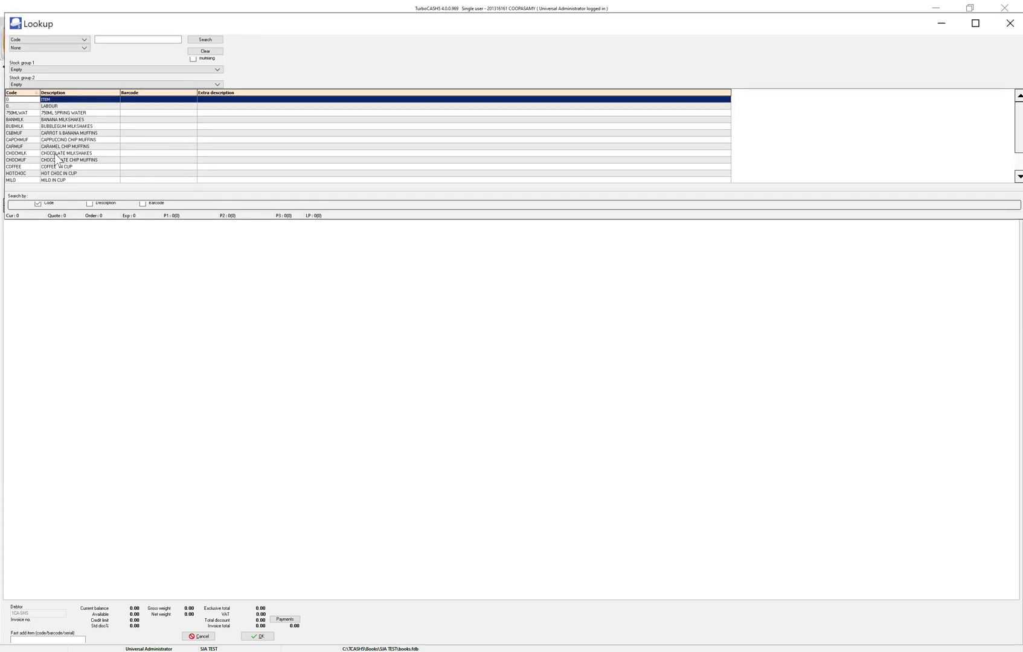
{"action": "double_click", "coordinate": [23, 147]}
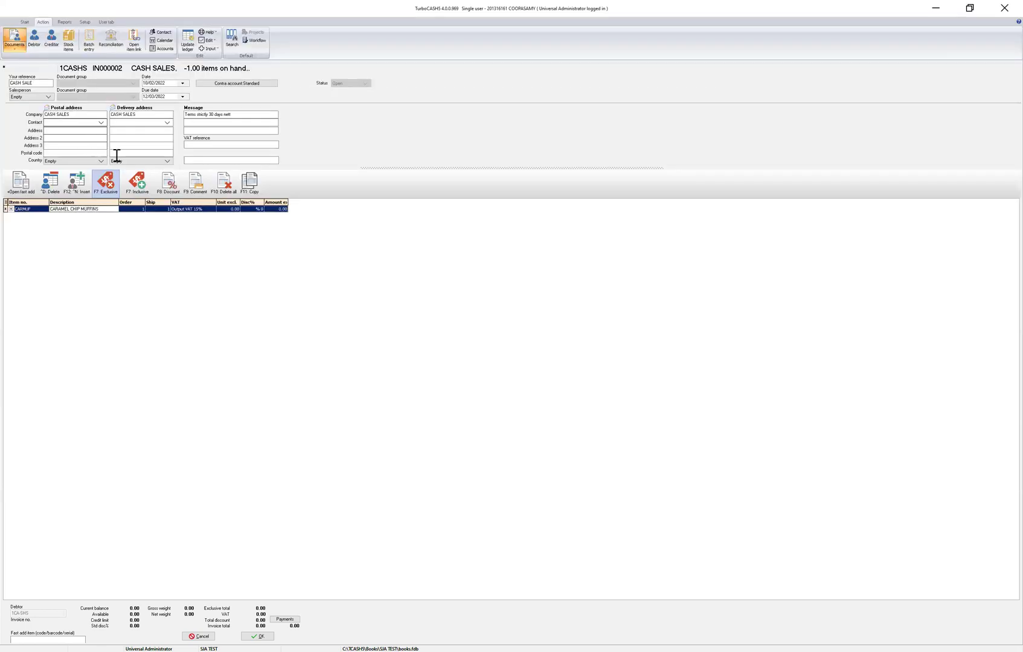
{"action": "left_click", "coordinate": [142, 183]}
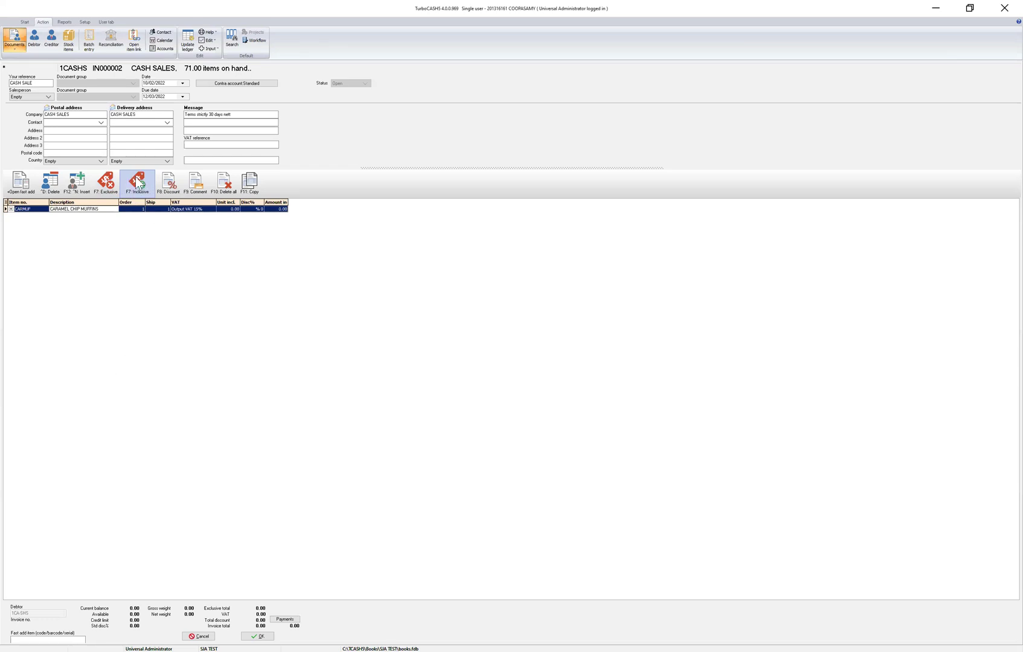
{"action": "left_click", "coordinate": [105, 185]}
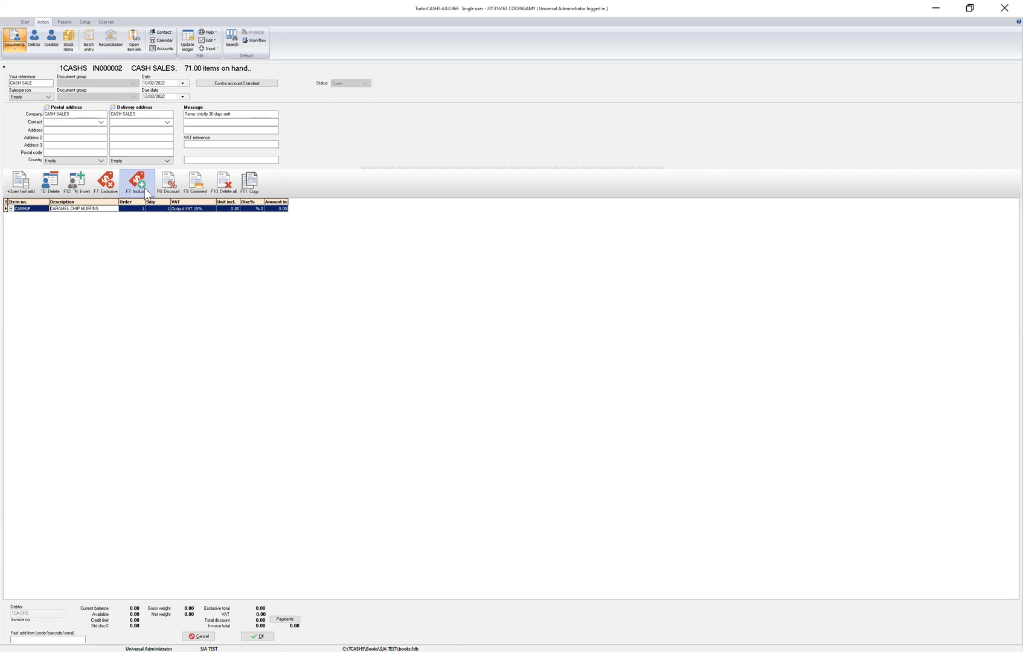
Set the caramel chip muffins line to 20 ordered and 20 shipped at an inclusive unit price of 15
{"action": "type", "text": "20"}
{"action": "key", "text": "Tab"}
{"action": "type", "text": "20"}
{"action": "key", "text": "Tab"}
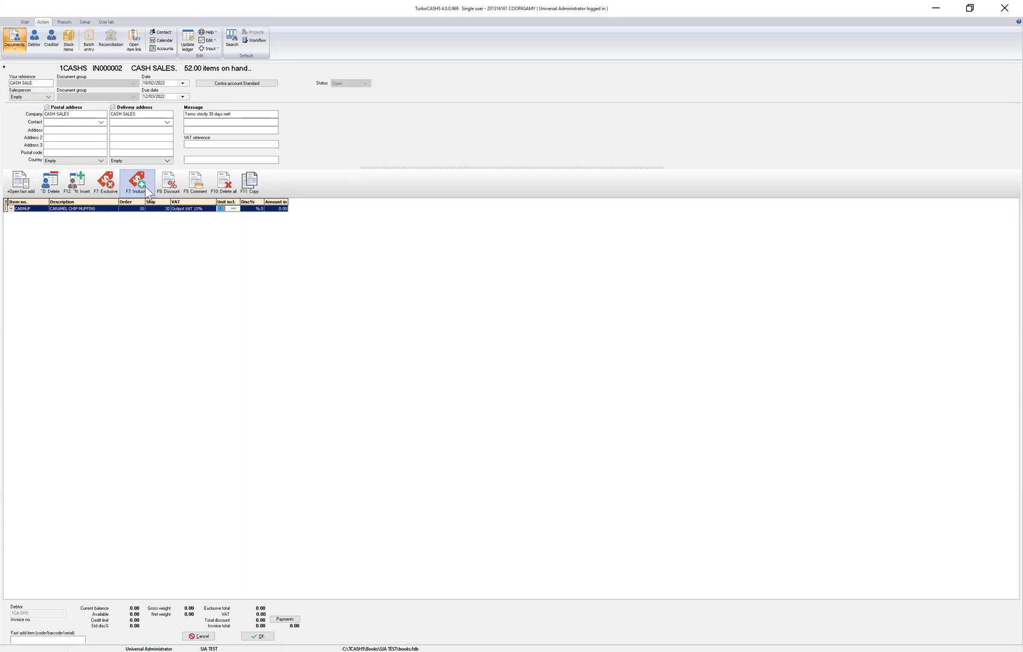
{"action": "type", "text": "15"}
{"action": "key", "text": "Tab"}
Add the vanilla muffins (VANMUF) as the second invoice line
{"action": "key", "text": "Tab"}
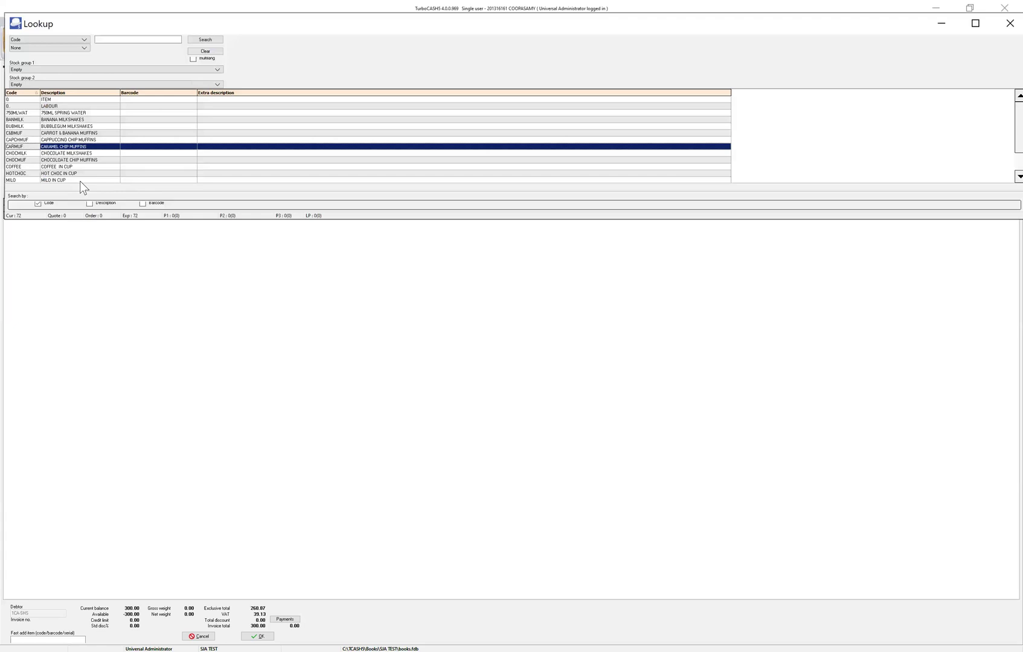
{"action": "scroll", "coordinate": [80, 181], "scroll_direction": "down", "scroll_amount": 8}
{"action": "left_click", "coordinate": [67, 173]}
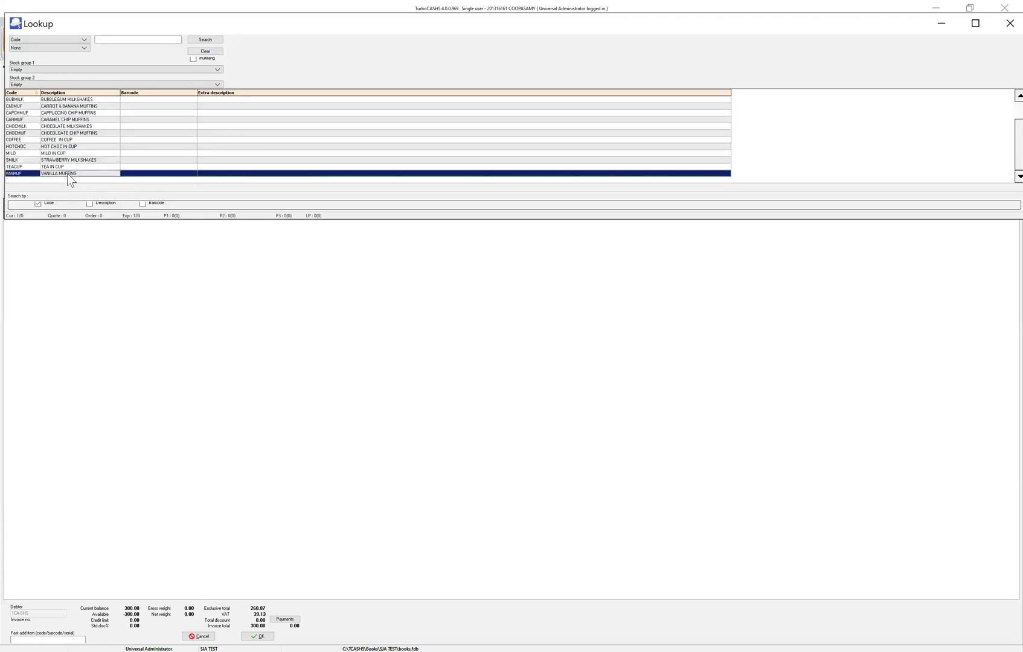
{"action": "double_click", "coordinate": [67, 173]}
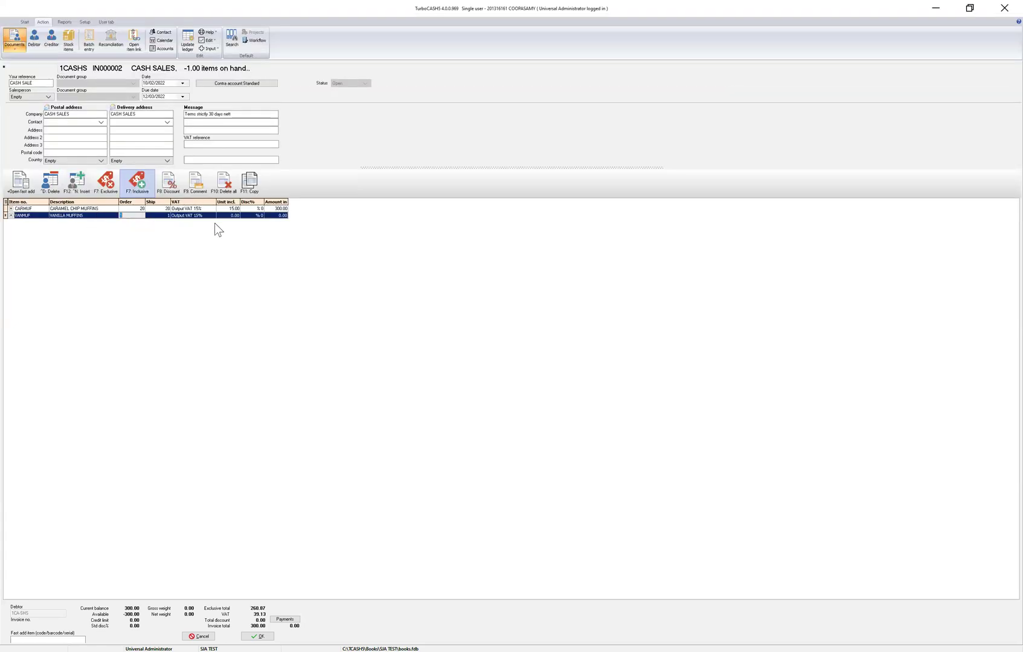
Set the ordered and shipped quantities of the vanilla muffins line to 15
{"action": "key", "text": "Tab"}
{"action": "type", "text": "5"}
{"action": "key", "text": "Return"}
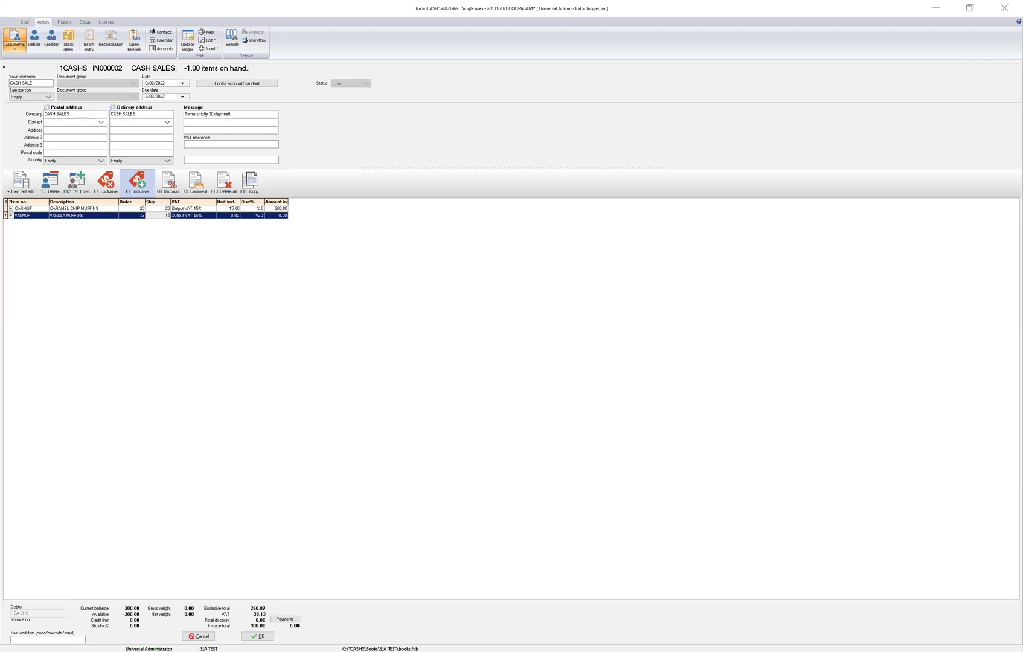
{"action": "left_click", "coordinate": [359, 123]}
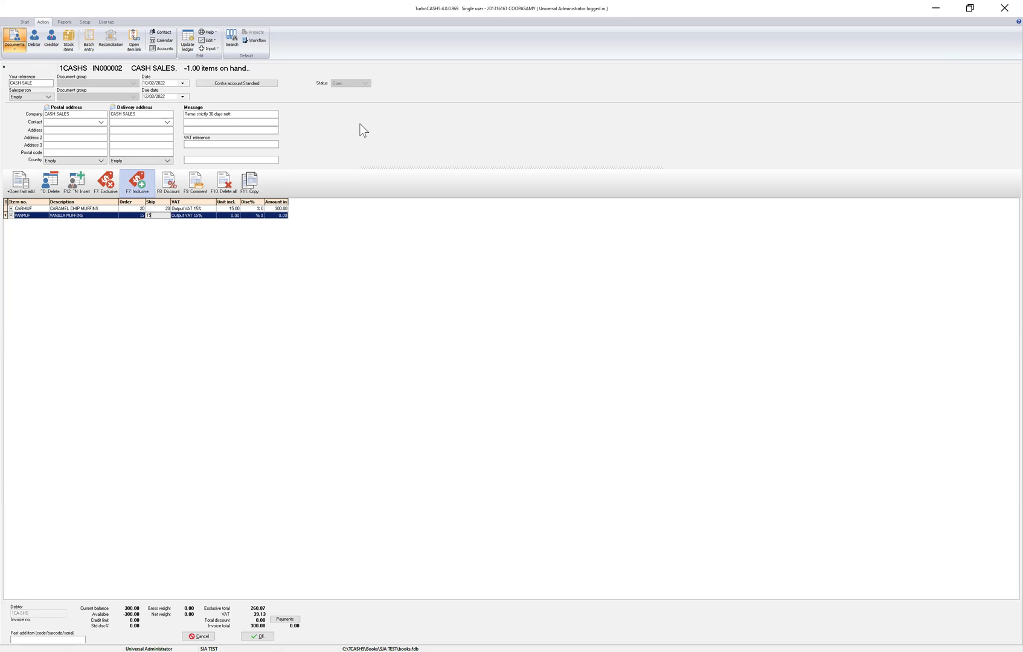
{"action": "key", "text": "Return"}
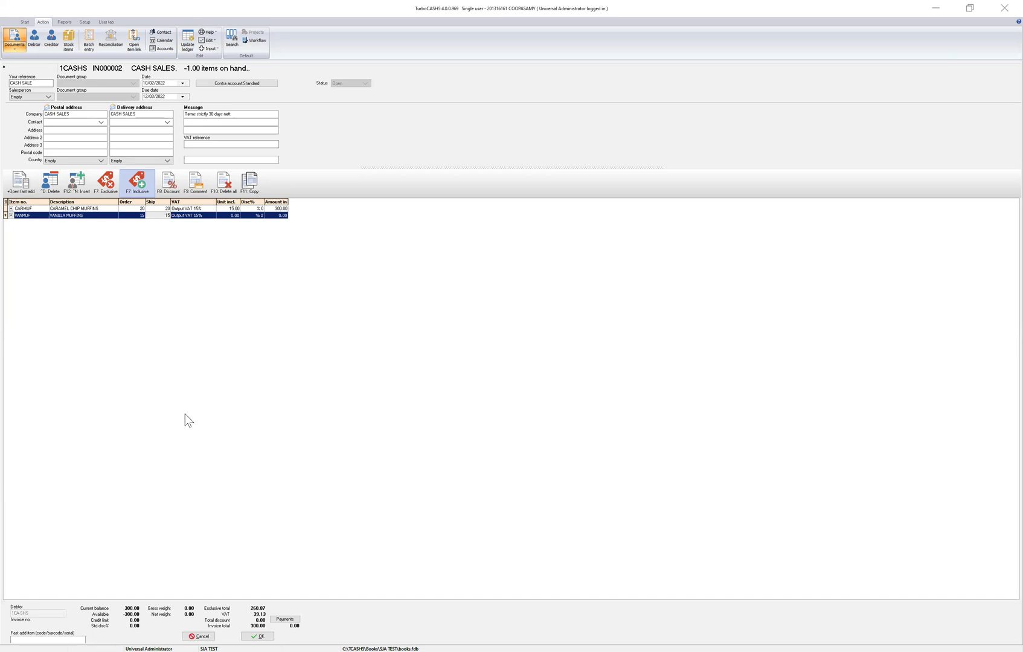
{"action": "left_click", "coordinate": [124, 389]}
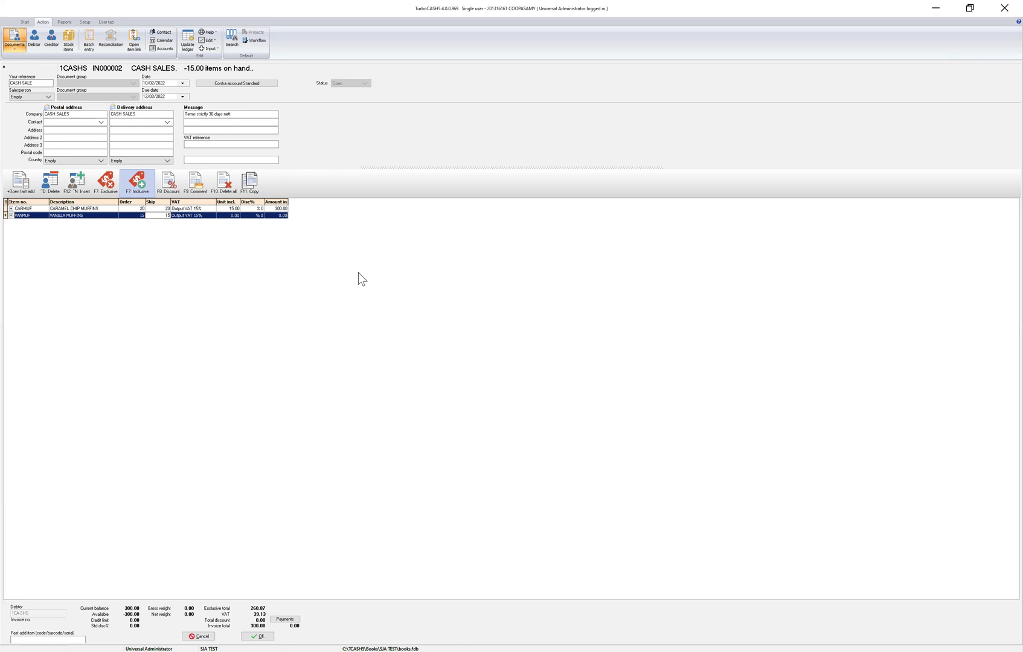
Set the ordered and shipped quantities of the vanilla muffins line to 55
{"action": "left_click", "coordinate": [134, 216]}
{"action": "left_click", "coordinate": [413, 248]}
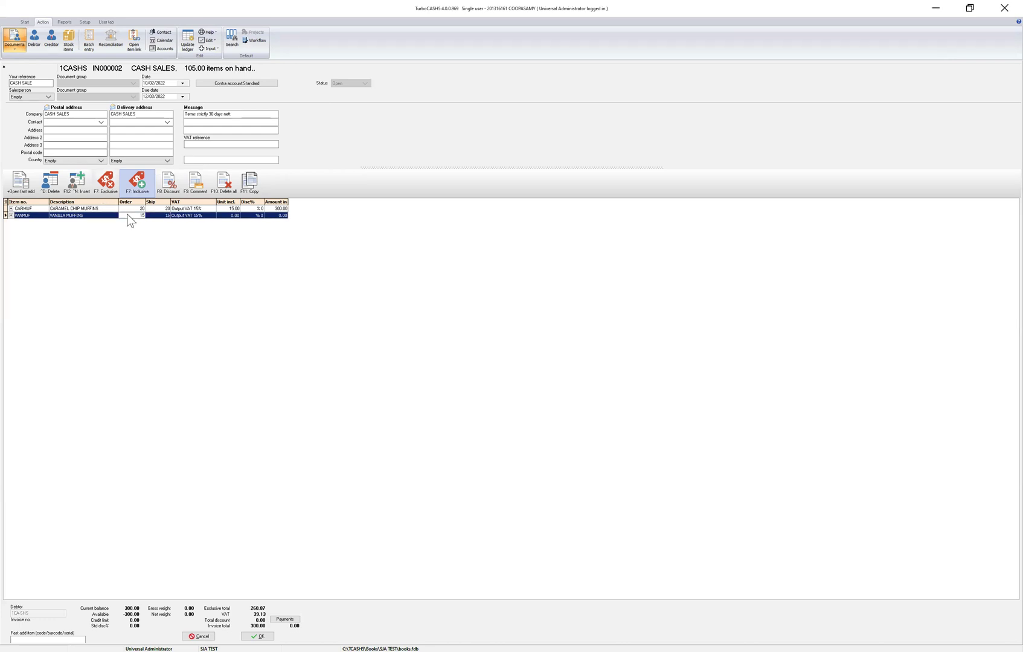
{"action": "type", "text": "55"}
{"action": "key", "text": "Tab"}
{"action": "type", "text": "55"}
{"action": "key", "text": "Tab"}
{"action": "key", "text": "Tab"}
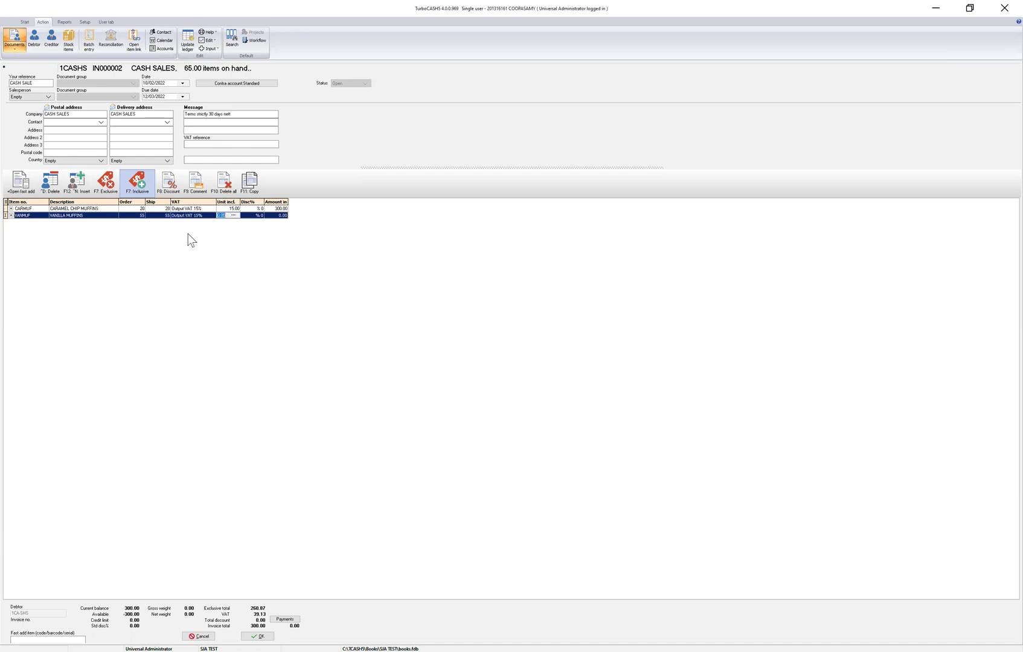
Set the inclusive unit price of the vanilla muffins to 14
{"action": "key", "text": "Tab"}
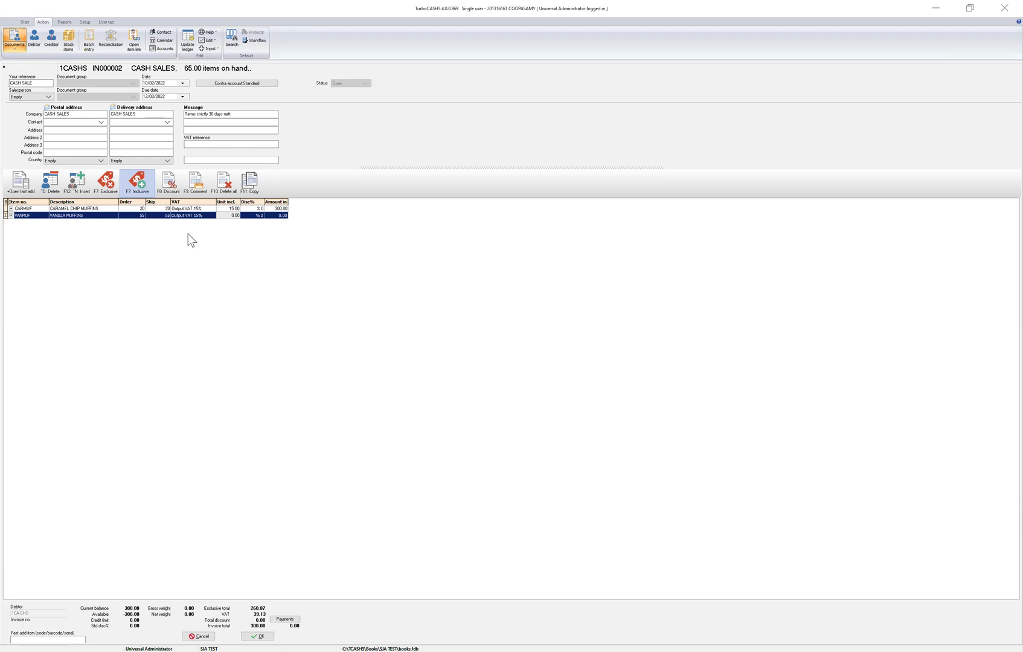
{"action": "key", "text": "shift+Tab"}
{"action": "type", "text": "14"}
{"action": "key", "text": "Tab"}
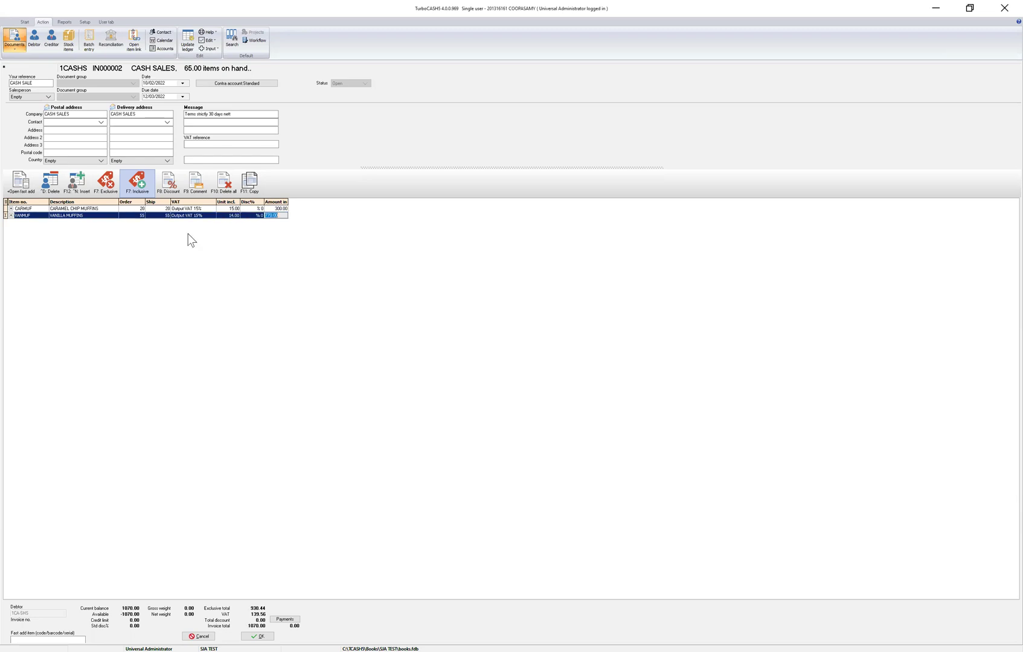
Add the carrot and banana muffins as the third invoice line
{"action": "key", "text": "Tab"}
{"action": "key", "text": "Tab"}
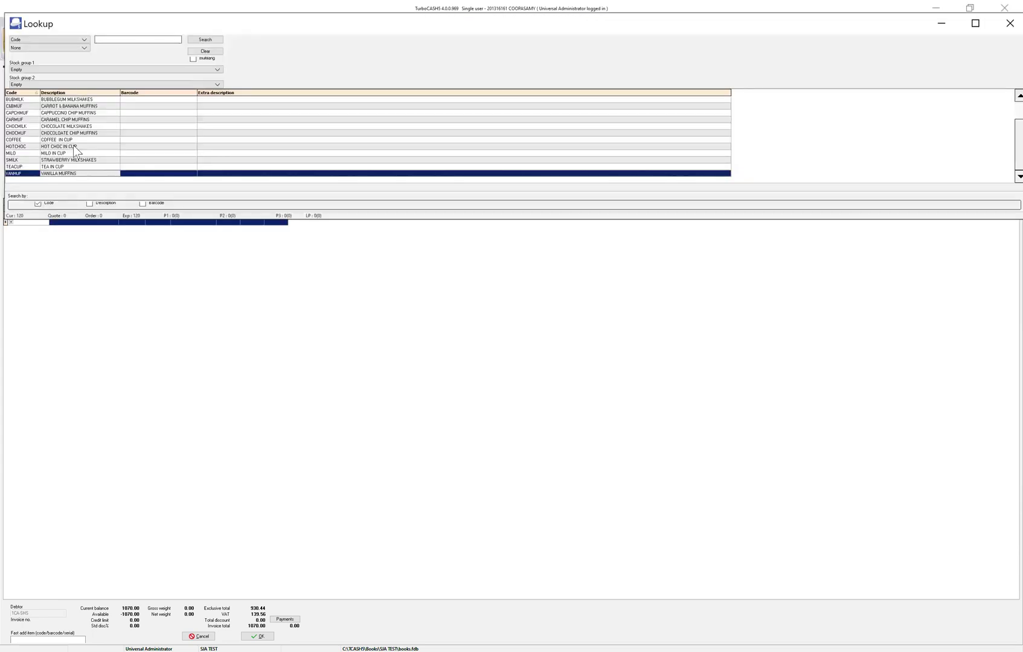
{"action": "double_click", "coordinate": [56, 106]}
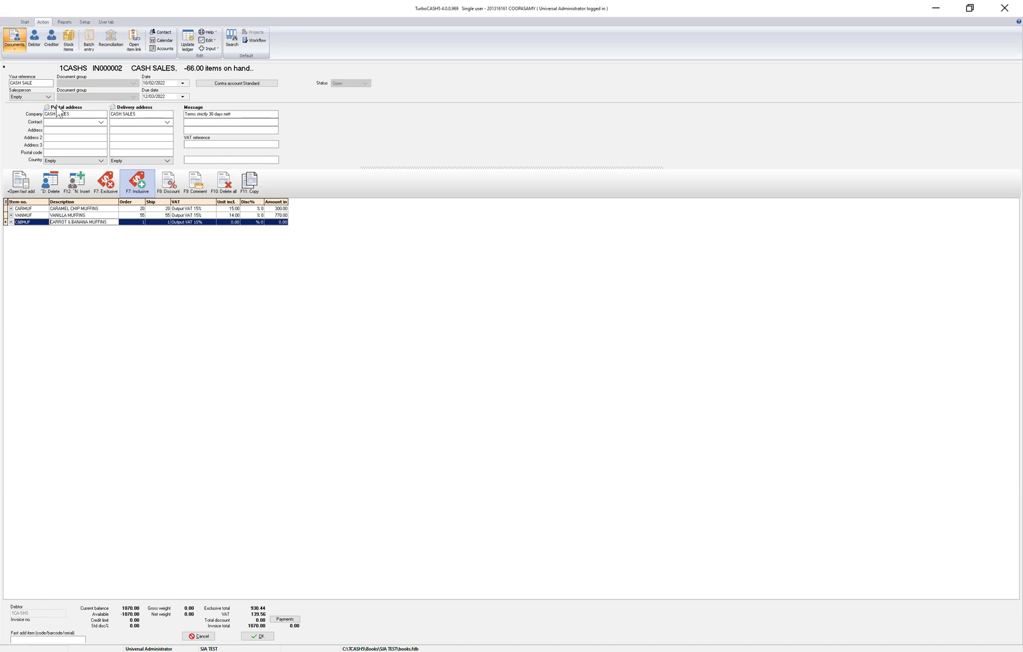
Set the carrot and banana muffins line to 28 ordered and 28 shipped at an inclusive unit price of 18
{"action": "key", "text": "Return"}
{"action": "type", "text": "28"}
{"action": "key", "text": "Return"}
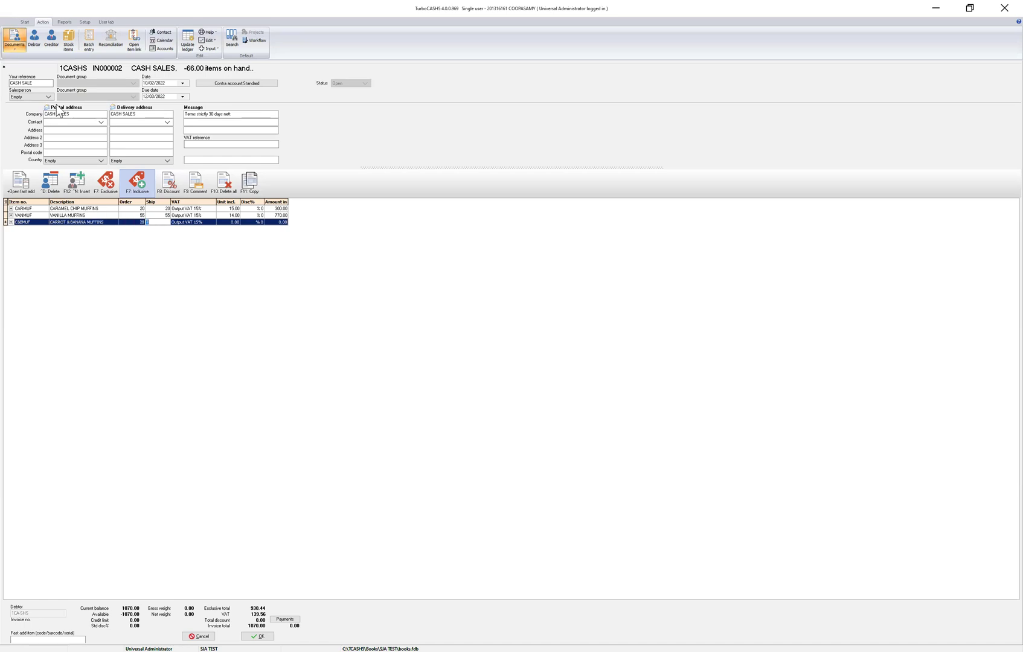
{"action": "key", "text": "Return"}
{"action": "type", "text": "1"}
{"action": "key", "text": "Return"}
{"action": "key", "text": "Return"}
{"action": "key", "text": "Return"}
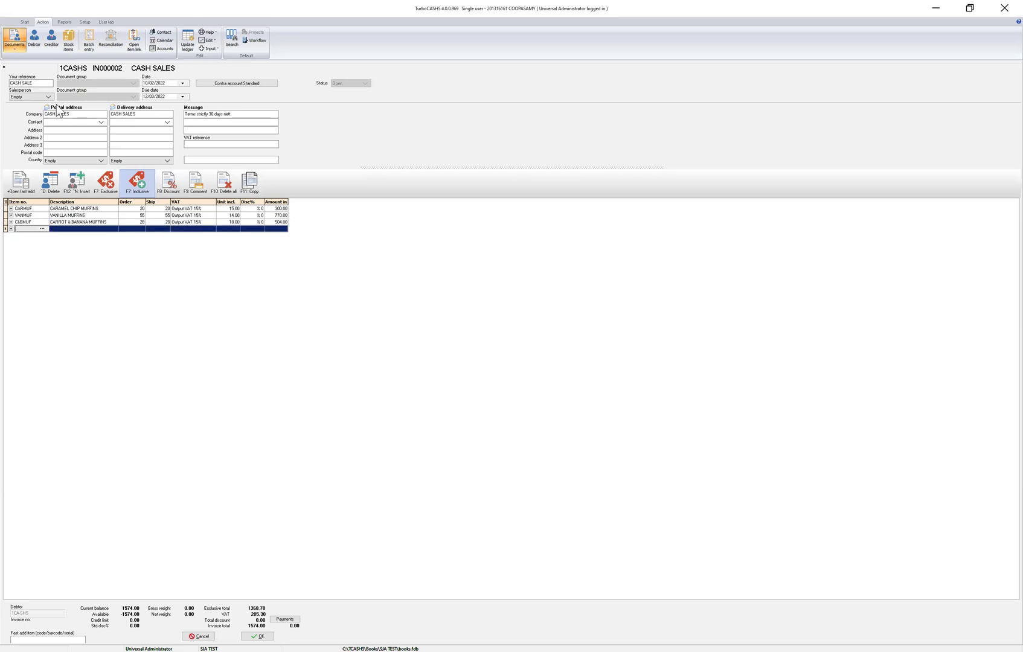
Add the strawberry milkshakes (SMILK) as the fourth invoice line
{"action": "key", "text": "Return"}
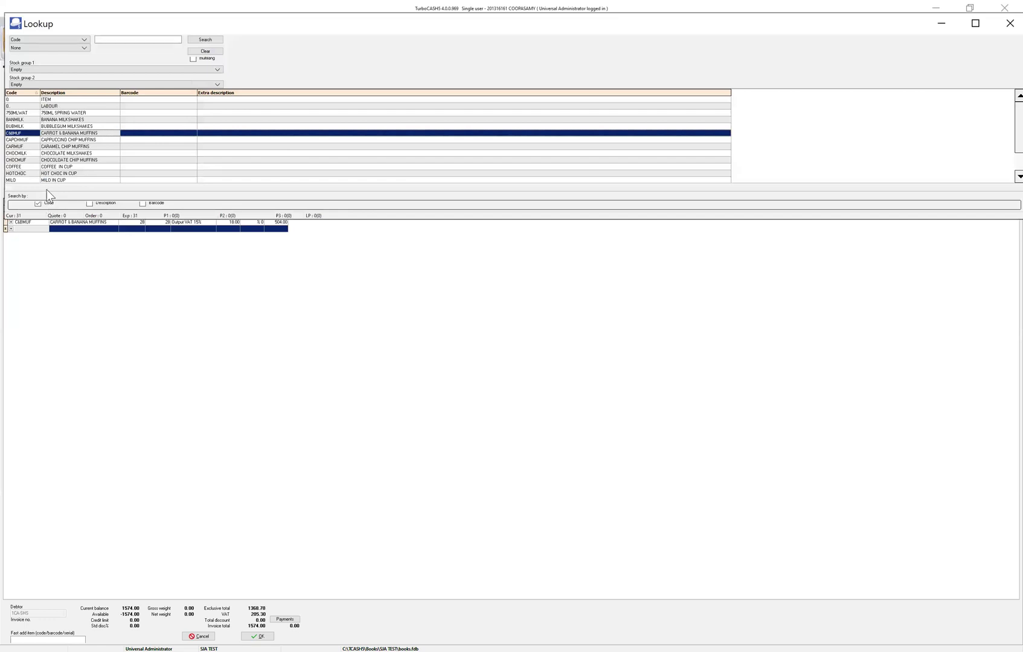
{"action": "scroll", "coordinate": [67, 168], "scroll_direction": "down", "scroll_amount": 10}
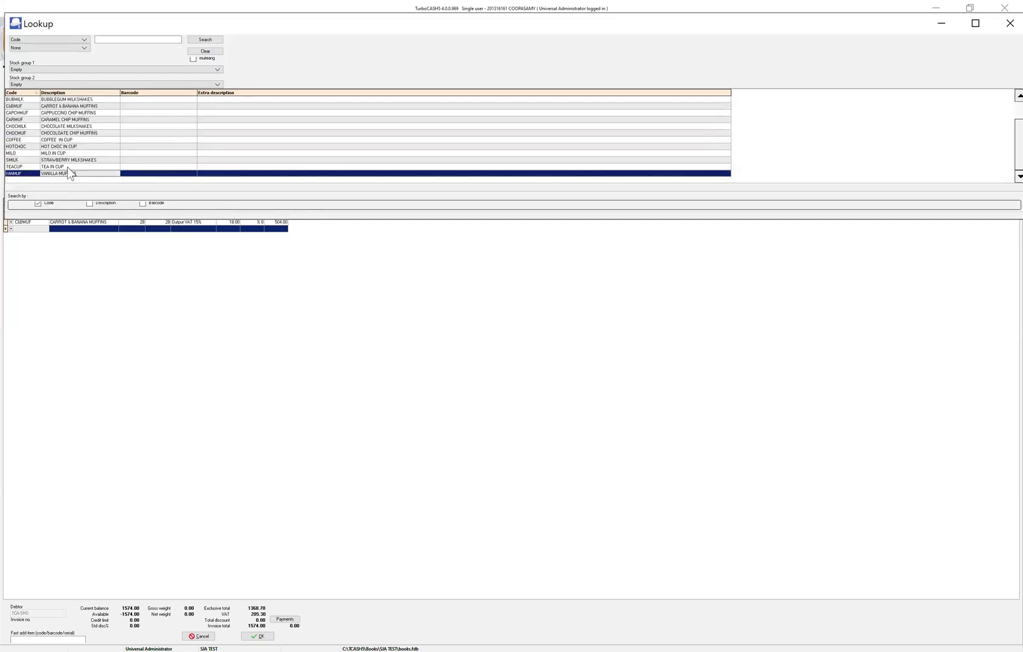
{"action": "double_click", "coordinate": [10, 159]}
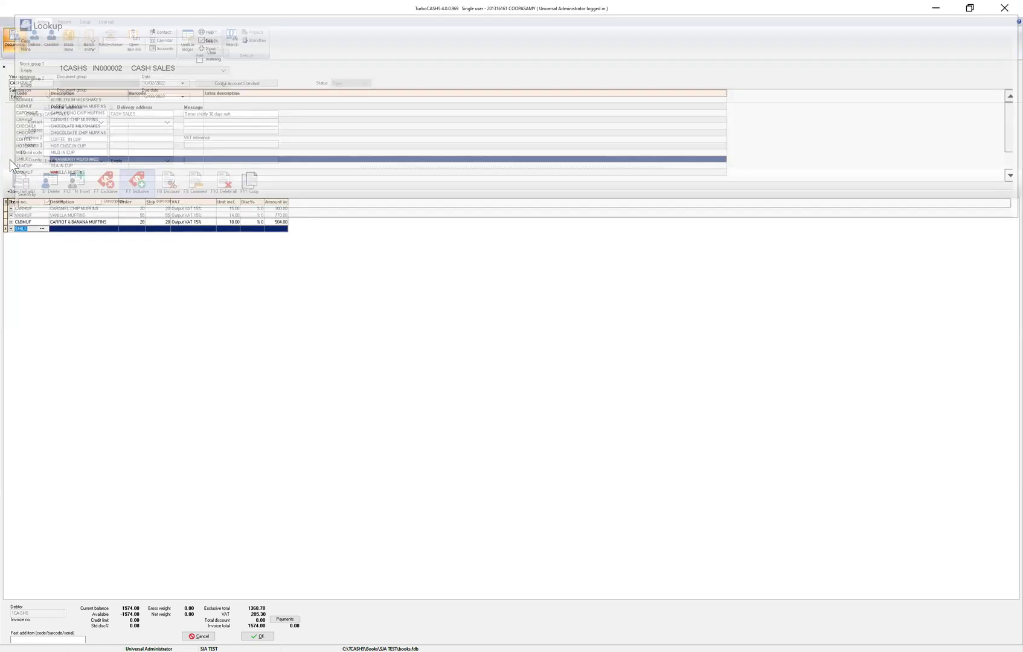
Set the strawberry milkshakes line to 77 ordered and 77 shipped at an inclusive unit price of 14
{"action": "type", "text": "77"}
{"action": "key", "text": "Tab"}
{"action": "type", "text": "7"}
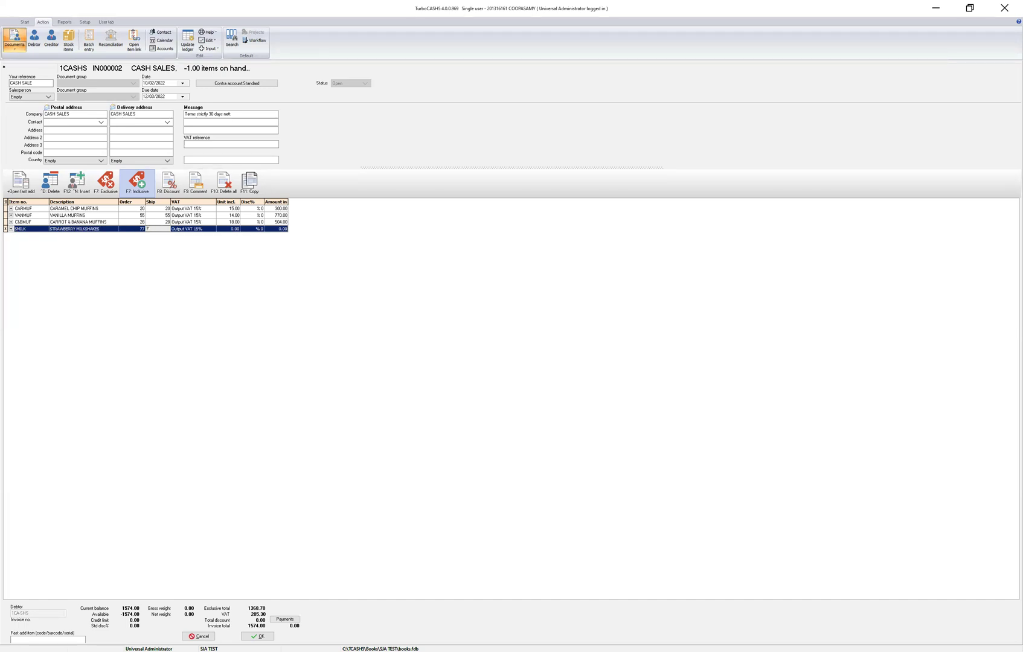
{"action": "key", "text": "Tab"}
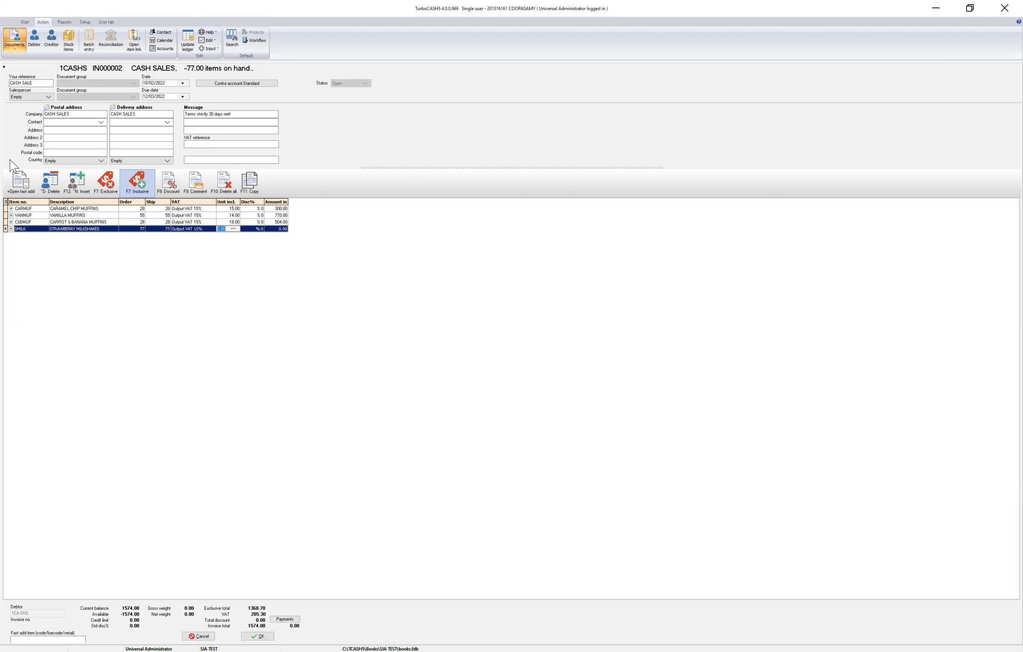
{"action": "type", "text": "14"}
{"action": "key", "text": "Tab"}
{"action": "key", "text": "Tab"}
{"action": "key", "text": "Tab"}
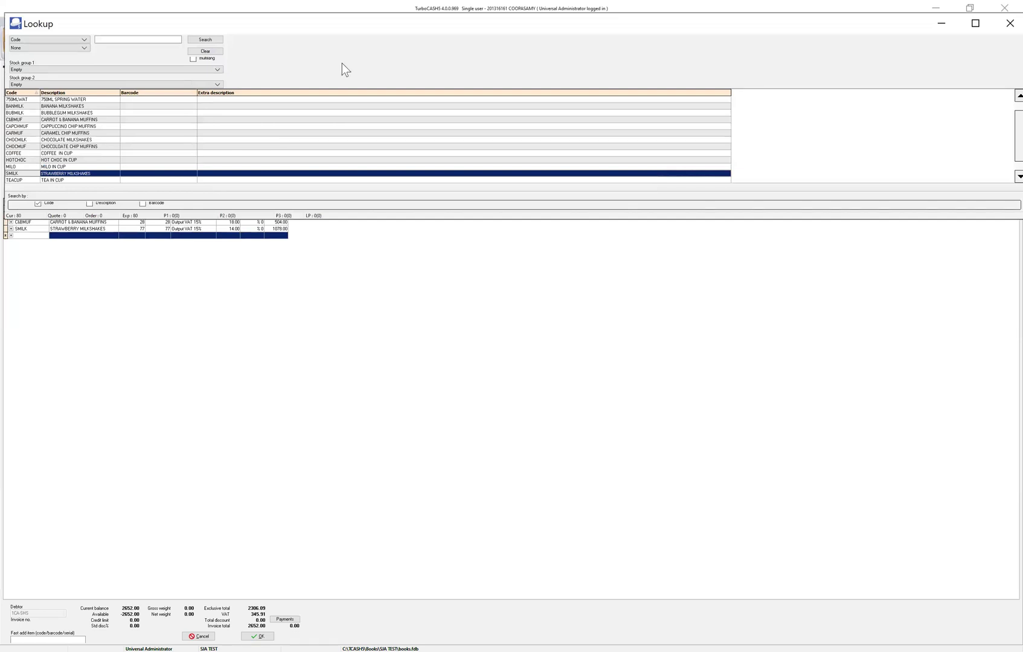
Add the chocolate milkshakes (CHOCMILK) as the fifth invoice line with 24 ordered and 24 shipped at an inclusive unit price of 15
{"action": "left_click", "coordinate": [67, 140]}
{"action": "double_click", "coordinate": [67, 140]}
{"action": "key", "text": "Tab"}
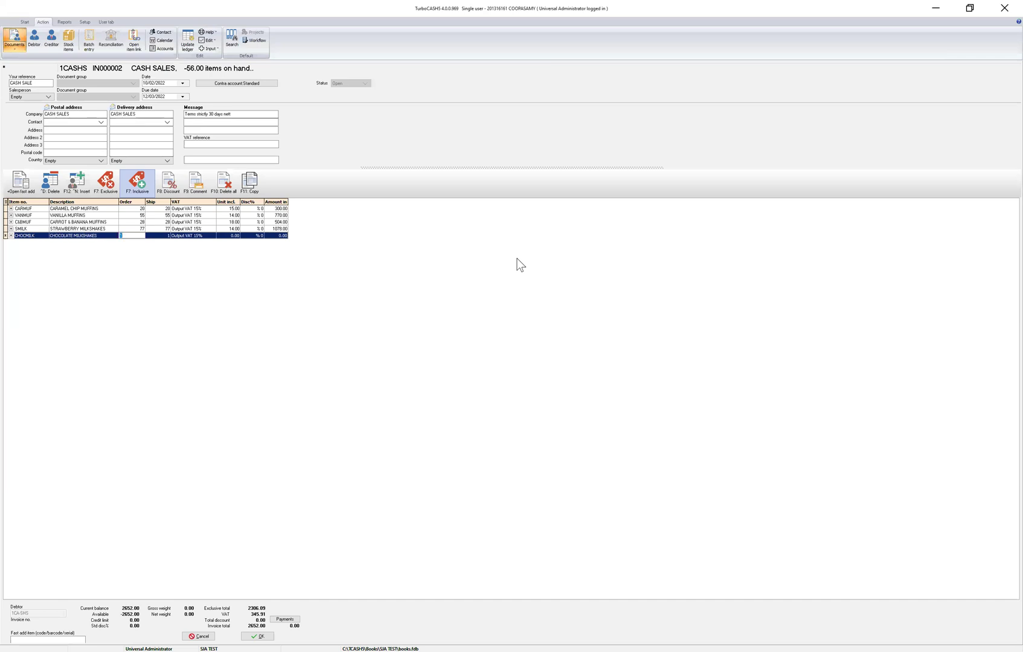
{"action": "type", "text": "24"}
{"action": "key", "text": "Tab"}
{"action": "type", "text": "24"}
{"action": "key", "text": "Tab"}
{"action": "type", "text": "15"}
{"action": "key", "text": "Tab"}
{"action": "key", "text": "Tab"}
{"action": "key", "text": "Tab"}
{"action": "key", "text": "Return"}
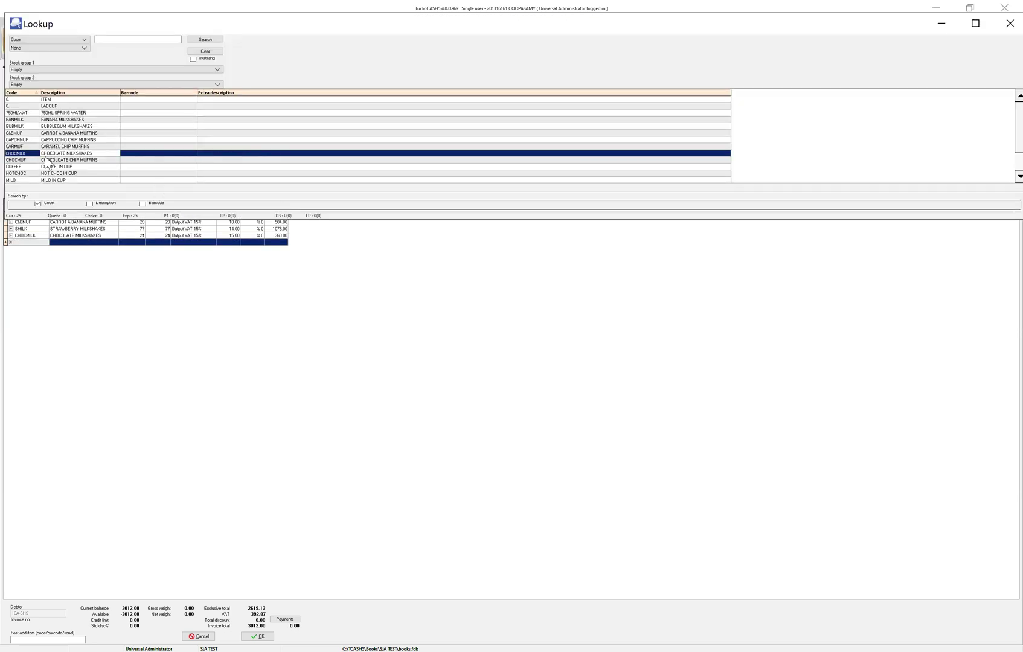
Add the bubblegum milkshakes (BUBMILK) as the sixth invoice line with 14 ordered and 14 shipped at an inclusive unit price of 13
{"action": "scroll", "coordinate": [49, 162], "scroll_direction": "down", "scroll_amount": 5}
{"action": "scroll", "coordinate": [50, 160], "scroll_direction": "up", "scroll_amount": 13}
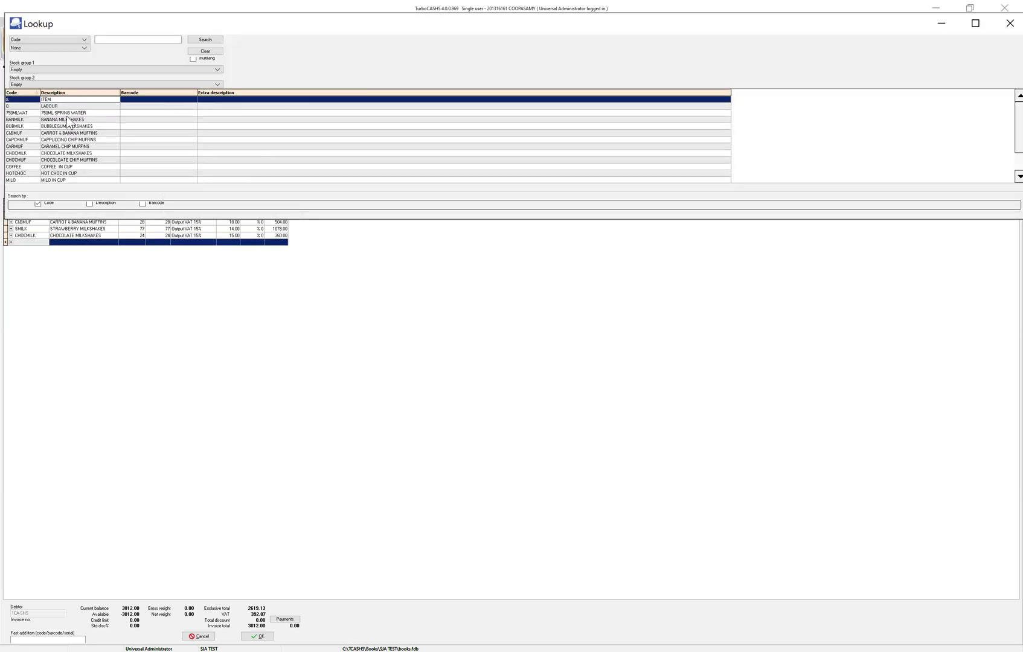
{"action": "double_click", "coordinate": [72, 127]}
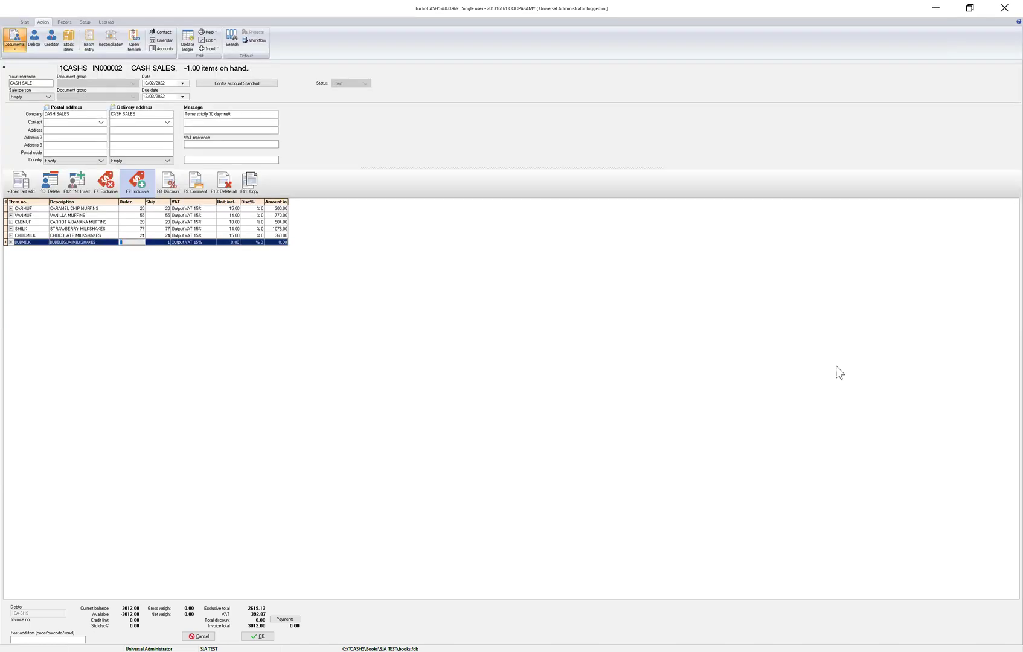
{"action": "type", "text": "14"}
{"action": "key", "text": "Return"}
{"action": "key", "text": "Return"}
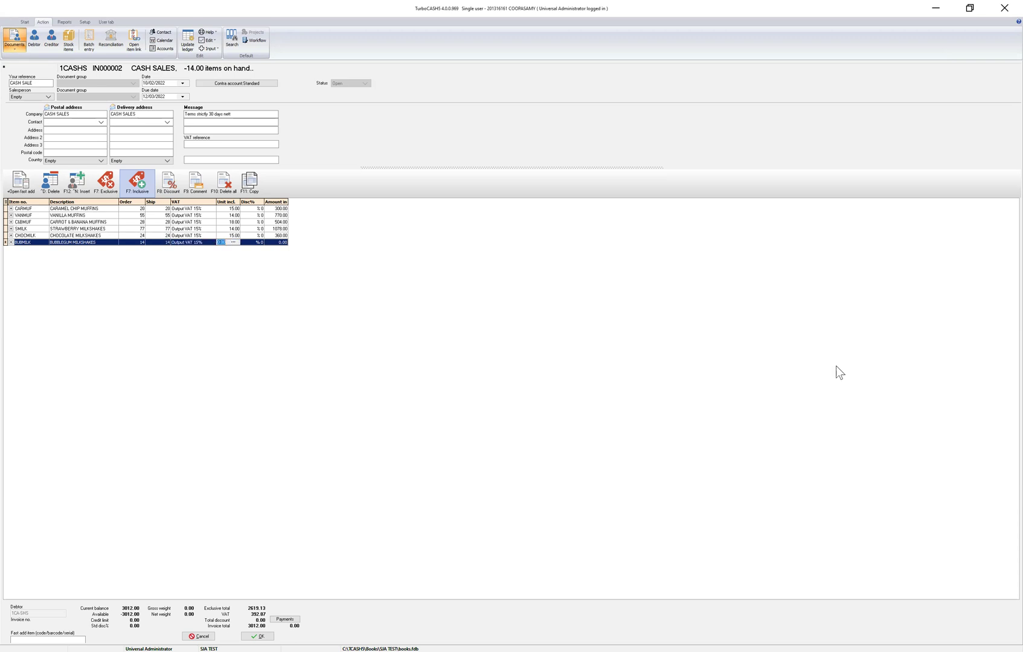
{"action": "type", "text": "13"}
{"action": "key", "text": "Return"}
{"action": "key", "text": "Return"}
{"action": "key", "text": "Return"}
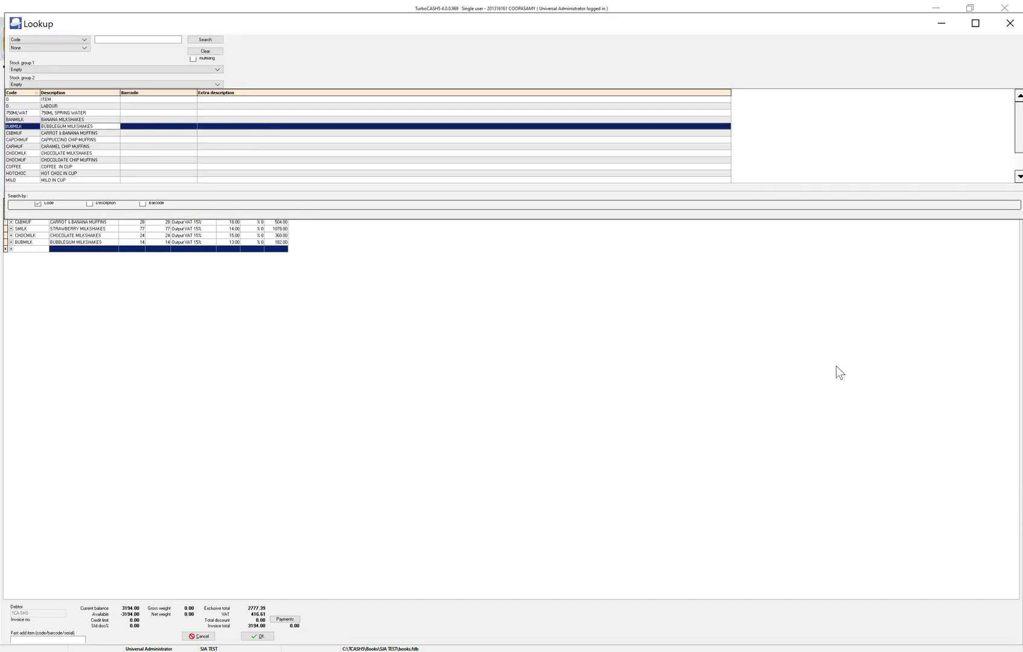
Add Milo in cup (MILO) as the seventh invoice line with 3 ordered and 3 shipped at an inclusive unit price of 20
{"action": "left_click", "coordinate": [52, 180]}
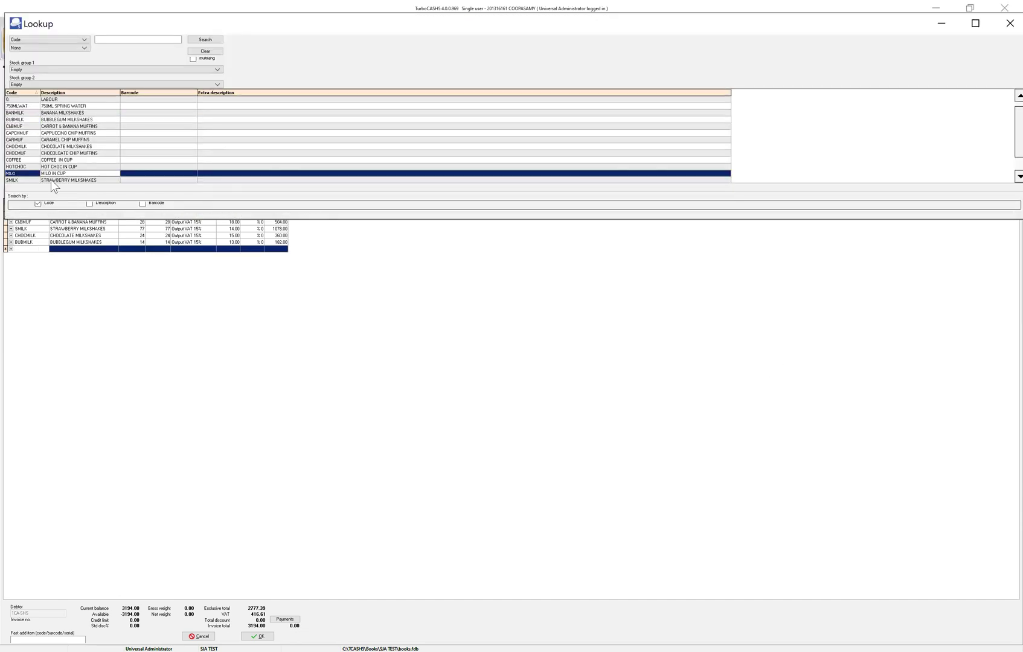
{"action": "key", "text": "Return"}
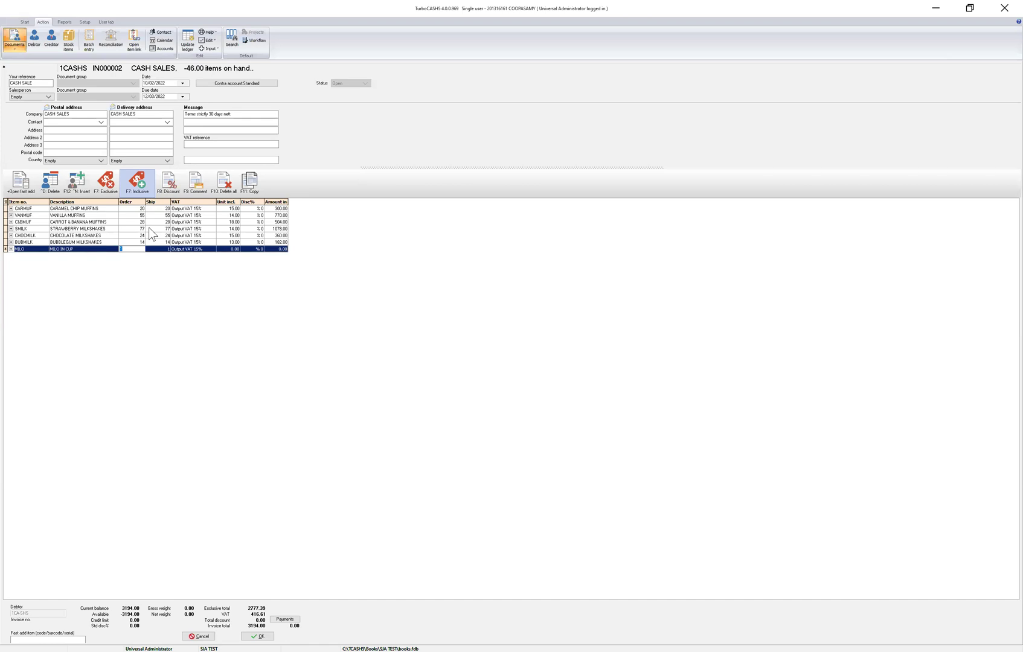
{"action": "type", "text": "3"}
{"action": "key", "text": "Return"}
{"action": "key", "text": "Return"}
{"action": "key", "text": "Return"}
{"action": "type", "text": "20"}
{"action": "key", "text": "Return"}
{"action": "key", "text": "Return"}
{"action": "key", "text": "Return"}
{"action": "key", "text": "Return"}
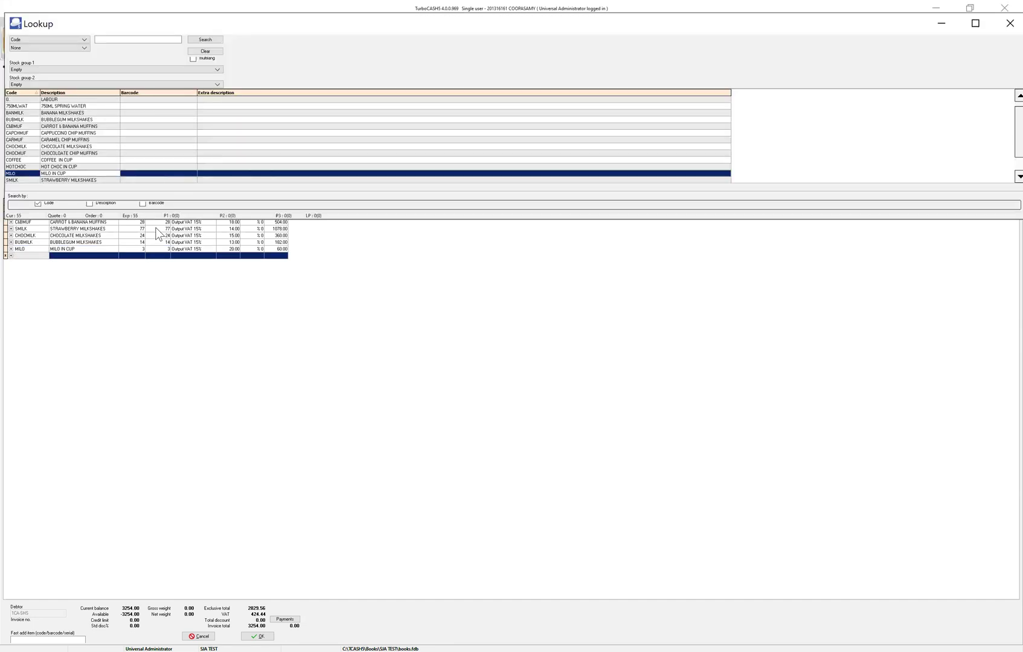
Add hot choc in cup (HOTCHOC) as the eighth invoice line with 39 ordered and 39 shipped at an inclusive unit price of 20
{"action": "left_click", "coordinate": [65, 168]}
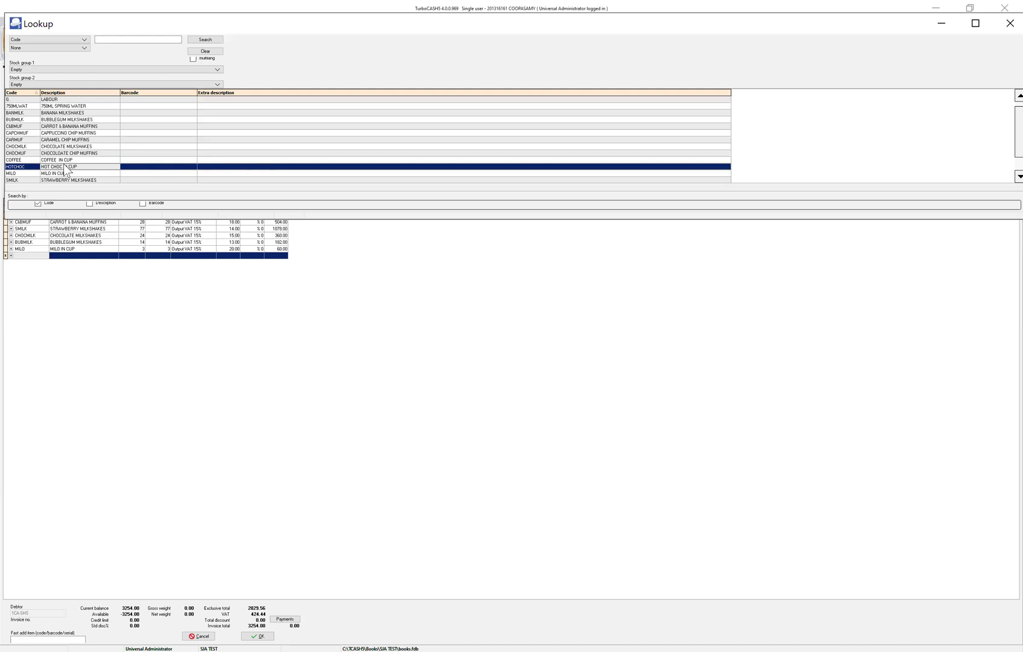
{"action": "double_click", "coordinate": [65, 167]}
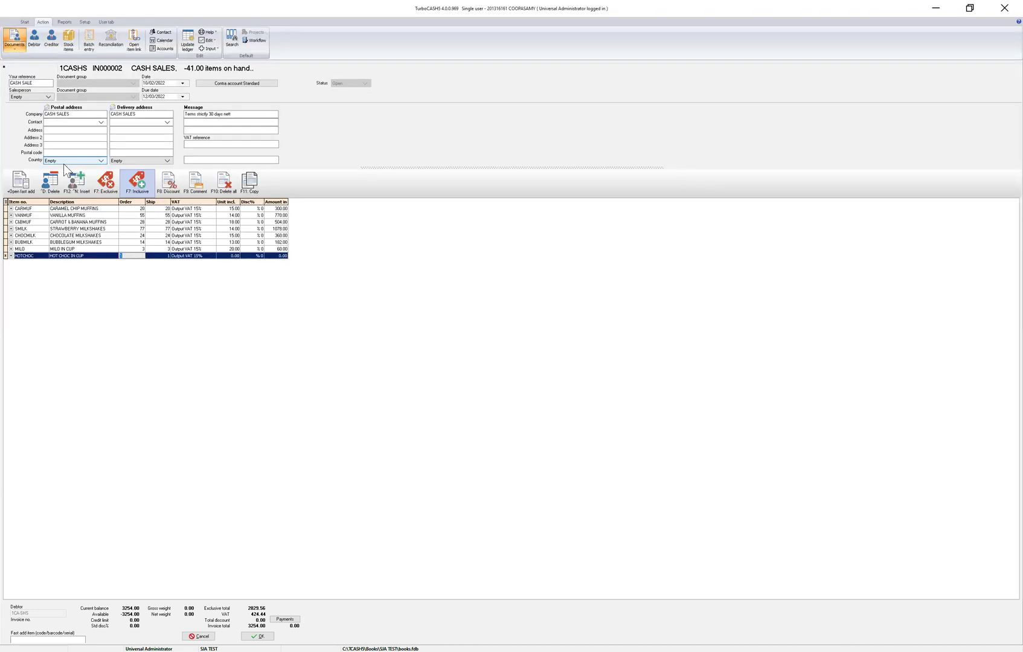
{"action": "type", "text": "39"}
{"action": "key", "text": "Tab"}
{"action": "type", "text": "39"}
{"action": "key", "text": "Tab"}
{"action": "type", "text": "20"}
{"action": "key", "text": "Tab"}
{"action": "key", "text": "Tab"}
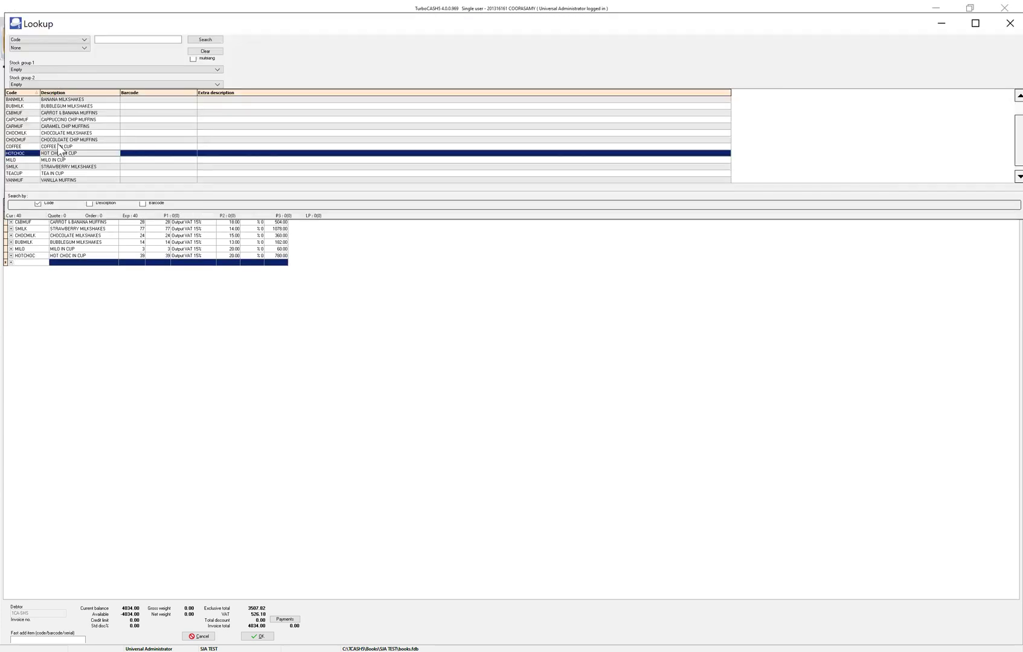
Add coffee in cup (COFFEE) as the ninth invoice line with 35 ordered and 35 shipped at an inclusive unit price of 17
{"action": "left_click", "coordinate": [59, 147]}
{"action": "key", "text": "Return"}
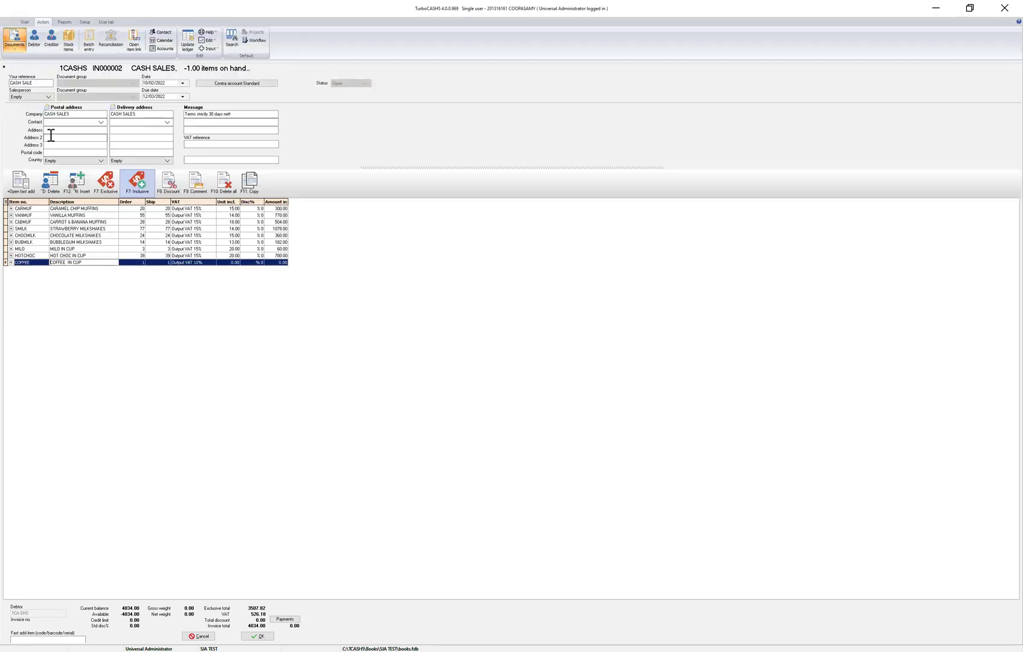
{"action": "type", "text": "35"}
{"action": "key", "text": "Tab"}
{"action": "type", "text": "35"}
{"action": "key", "text": "Tab"}
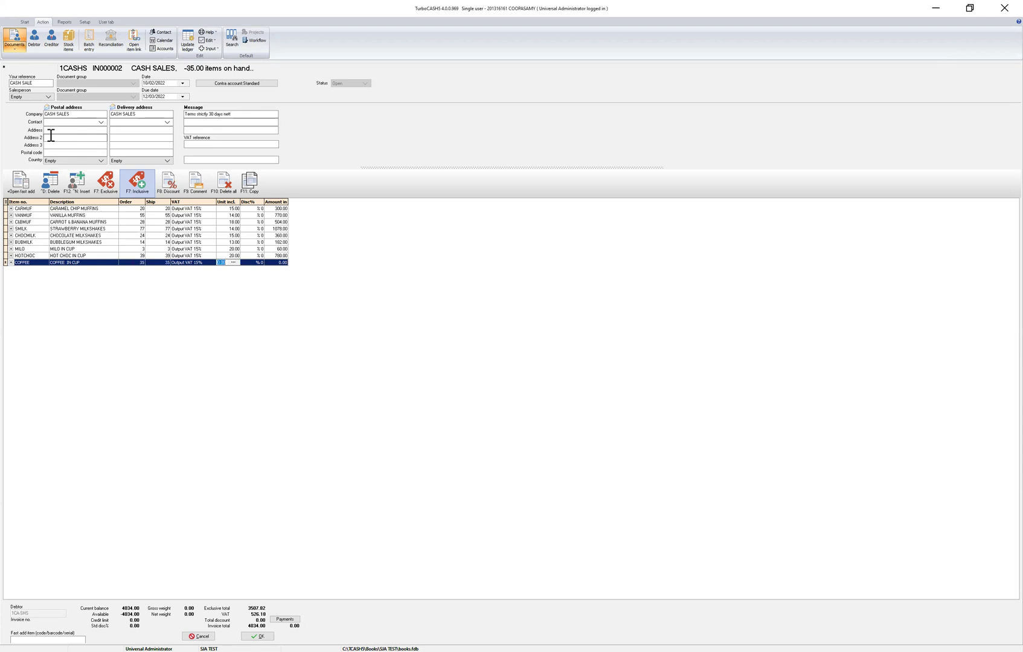
{"action": "type", "text": "1"}
{"action": "key", "text": "Tab"}
{"action": "key", "text": "Tab"}
{"action": "key", "text": "Tab"}
{"action": "key", "text": "Tab"}
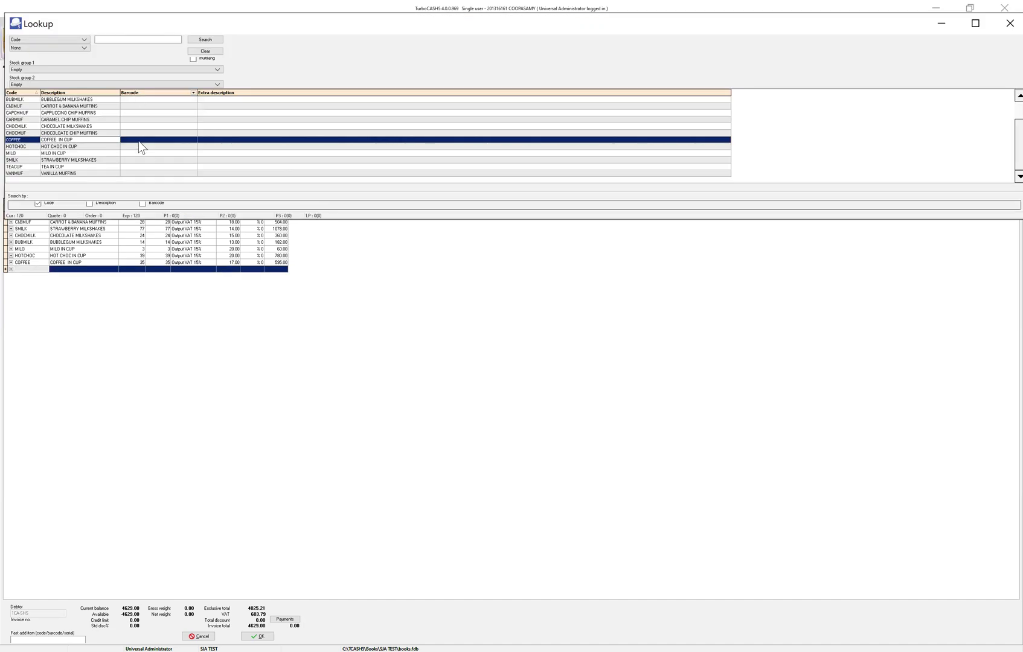
Add tea in cup (TEACUP) as the tenth invoice line with 40 ordered and 40 shipped at an inclusive unit price of 16
{"action": "double_click", "coordinate": [66, 166]}
{"action": "key", "text": "Tab"}
{"action": "key", "text": "Tab"}
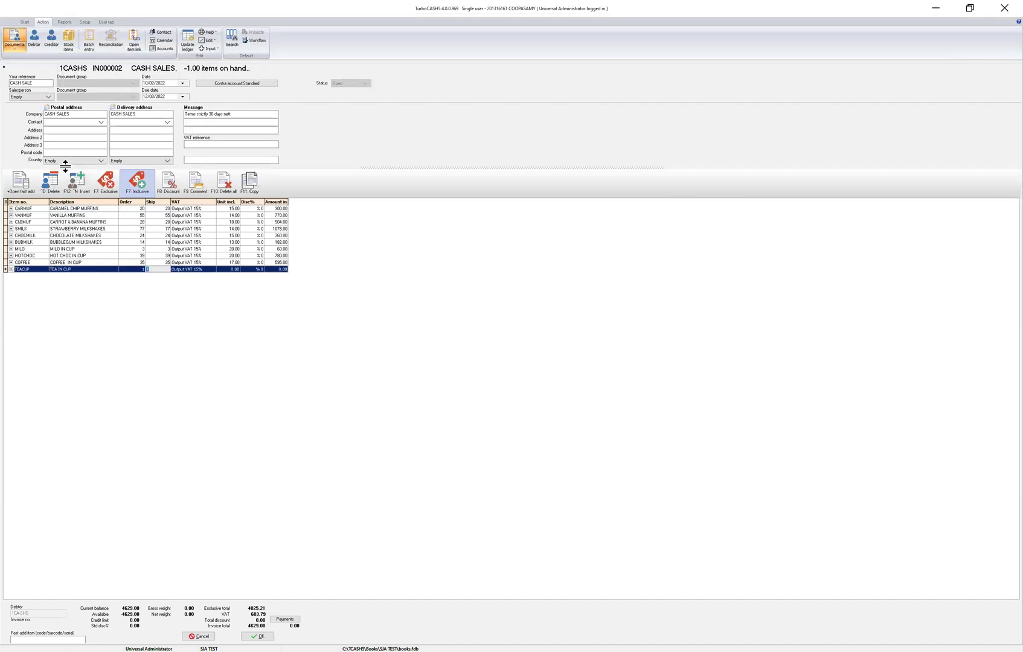
{"action": "left_click", "coordinate": [137, 269]}
{"action": "type", "text": "40"}
{"action": "key", "text": "Tab"}
{"action": "key", "text": "Tab"}
{"action": "key", "text": "Tab"}
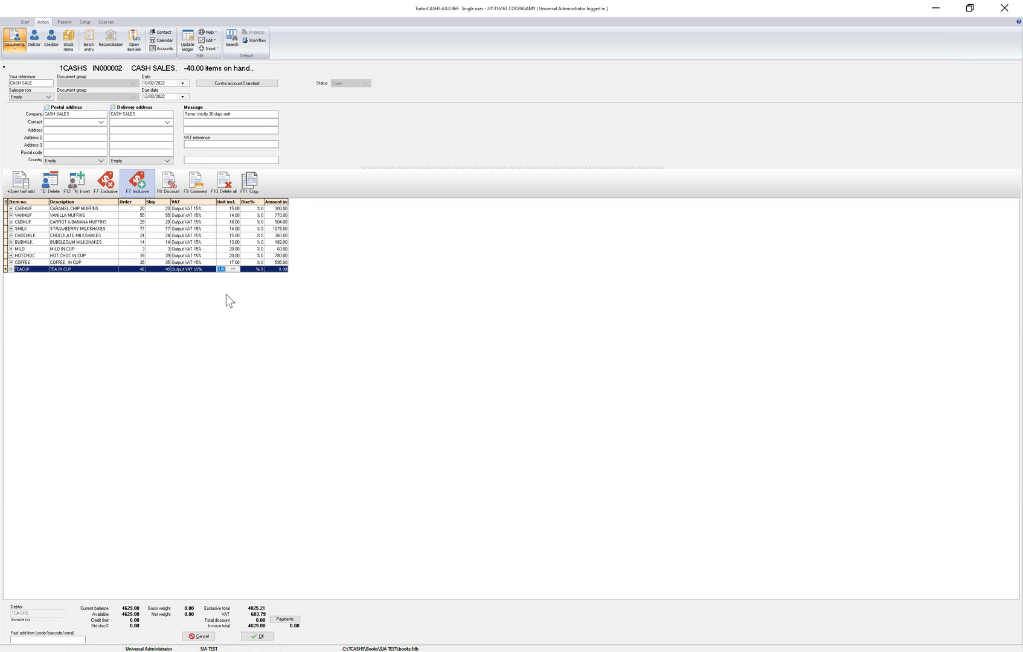
{"action": "type", "text": "16"}
{"action": "key", "text": "Tab"}
Save the completed cash sales invoice and try to print it with the default layout
{"action": "left_click", "coordinate": [265, 631]}
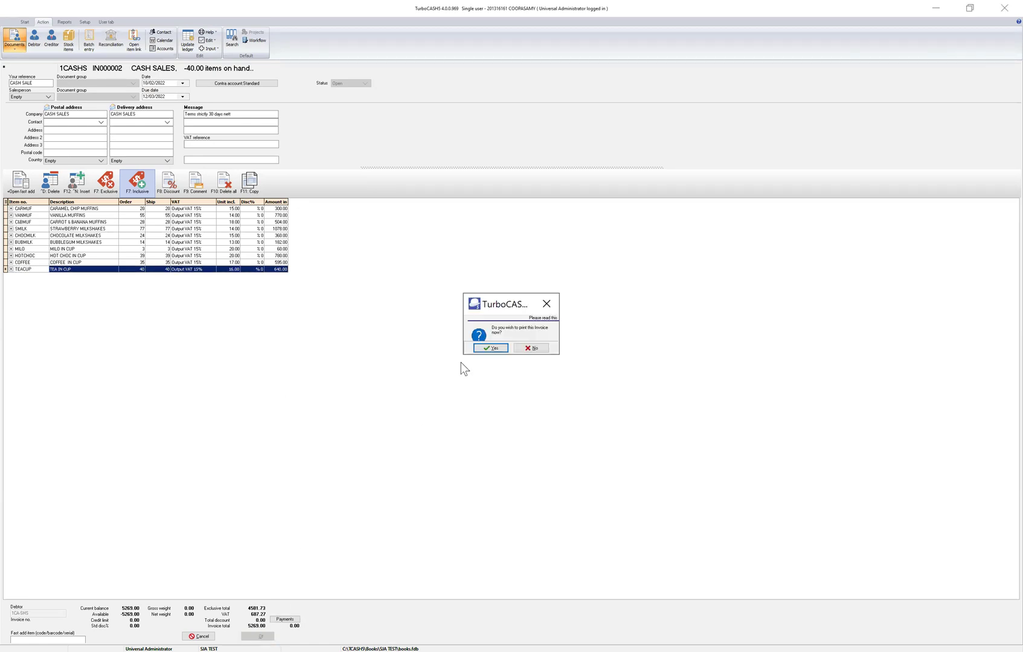
{"action": "left_click", "coordinate": [491, 348]}
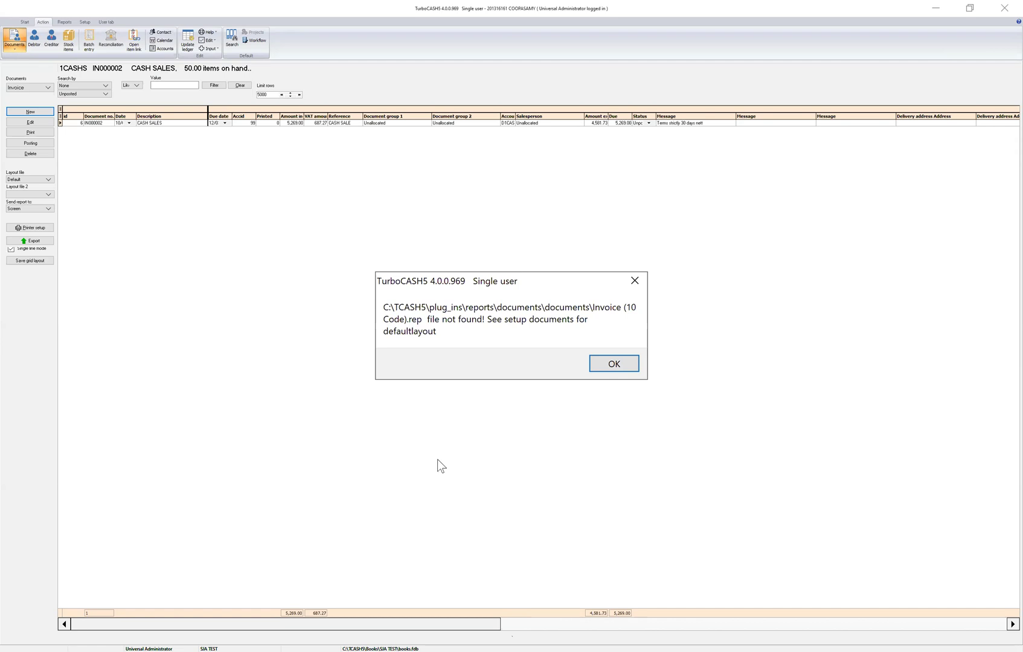
{"action": "left_click", "coordinate": [611, 365]}
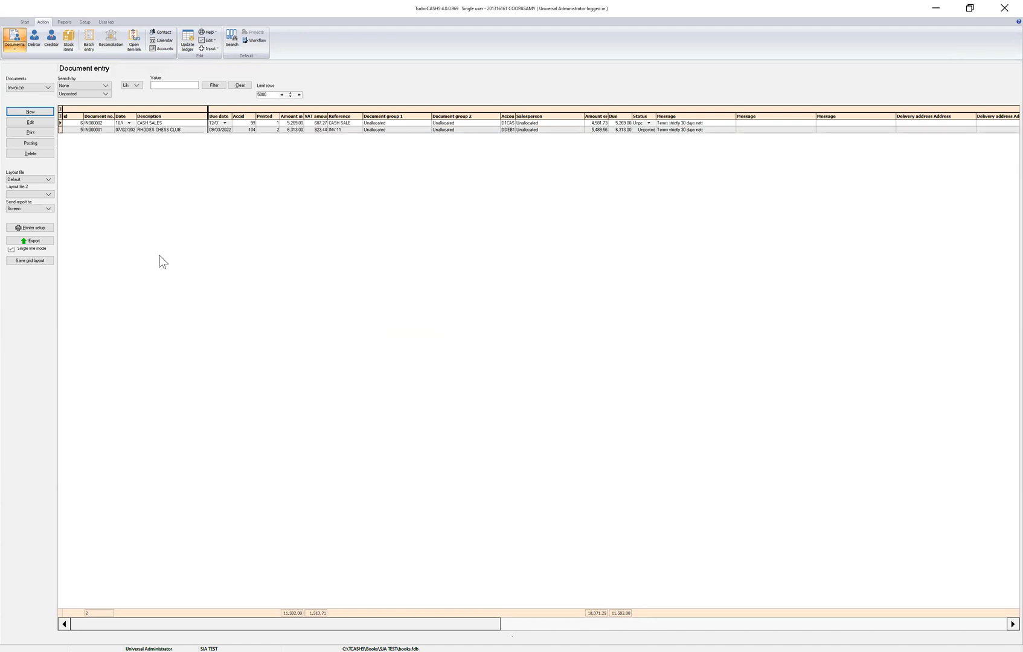
Set the primary layout file for printing invoices to Invoice (15 code)
{"action": "left_click", "coordinate": [47, 180]}
{"action": "key", "text": "Down"}
{"action": "key", "text": "Down"}
{"action": "key", "text": "Down"}
{"action": "key", "text": "Down"}
{"action": "key", "text": "Down"}
{"action": "key", "text": "Down"}
{"action": "key", "text": "Down"}
{"action": "key", "text": "Down"}
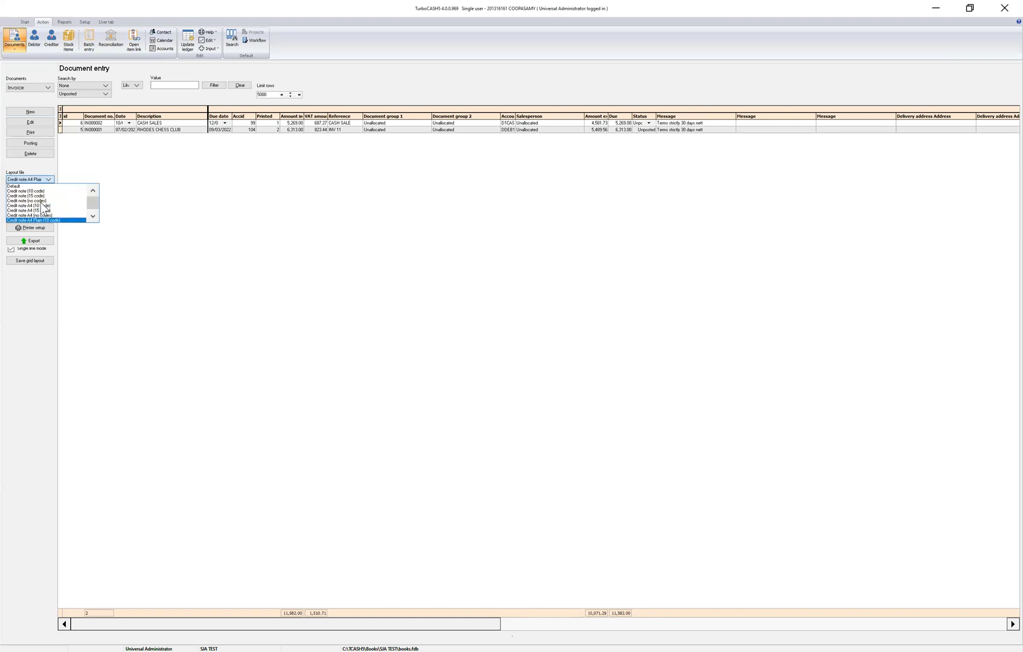
{"action": "key", "text": "Down"}
{"action": "key", "text": "Down"}
{"action": "key", "text": "Down"}
{"action": "key", "text": "Down"}
{"action": "key", "text": "Down"}
{"action": "key", "text": "Down"}
{"action": "key", "text": "Down"}
{"action": "key", "text": "Down"}
{"action": "key", "text": "Down"}
{"action": "key", "text": "Down"}
{"action": "key", "text": "Down"}
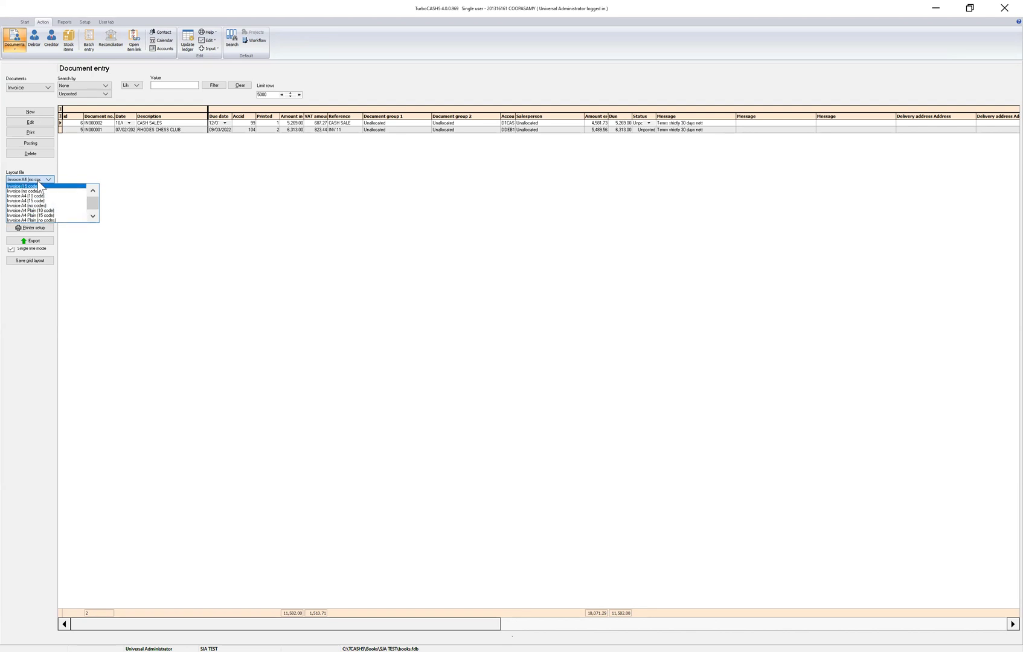
{"action": "left_click", "coordinate": [38, 186]}
Set the second layout file to Invoice (15 code) as well
{"action": "left_click", "coordinate": [48, 196]}
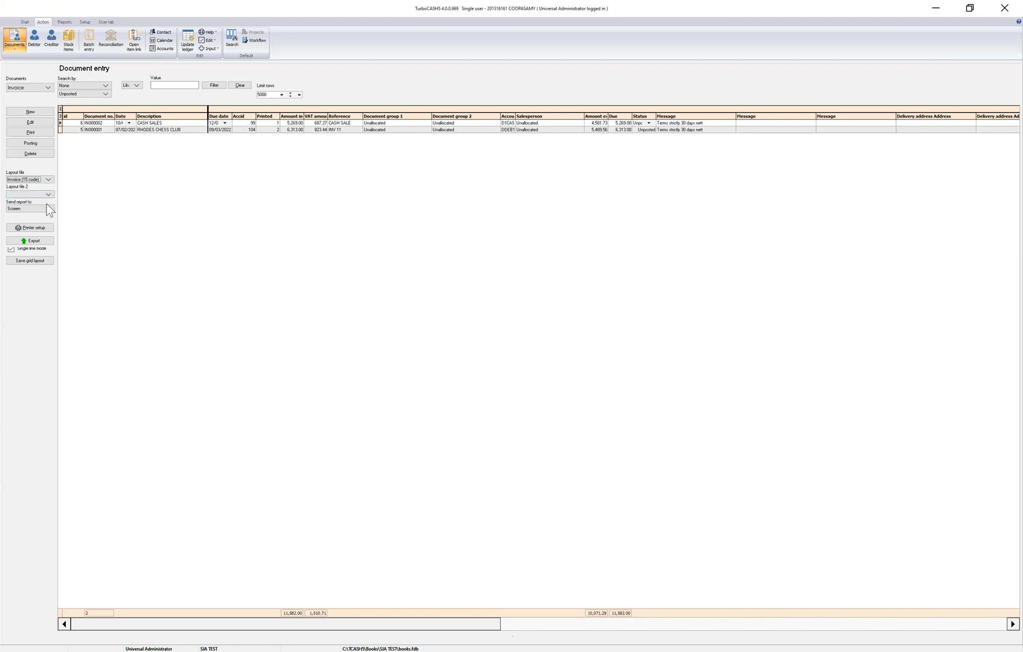
{"action": "key", "text": "Down"}
{"action": "key", "text": "Down"}
{"action": "key", "text": "Down"}
{"action": "key", "text": "Down"}
{"action": "key", "text": "Down"}
{"action": "key", "text": "Down"}
{"action": "key", "text": "Down"}
{"action": "key", "text": "Down"}
{"action": "key", "text": "Down"}
{"action": "key", "text": "Down"}
{"action": "key", "text": "Down"}
{"action": "key", "text": "Down"}
{"action": "key", "text": "Down"}
{"action": "key", "text": "Down"}
{"action": "key", "text": "Down"}
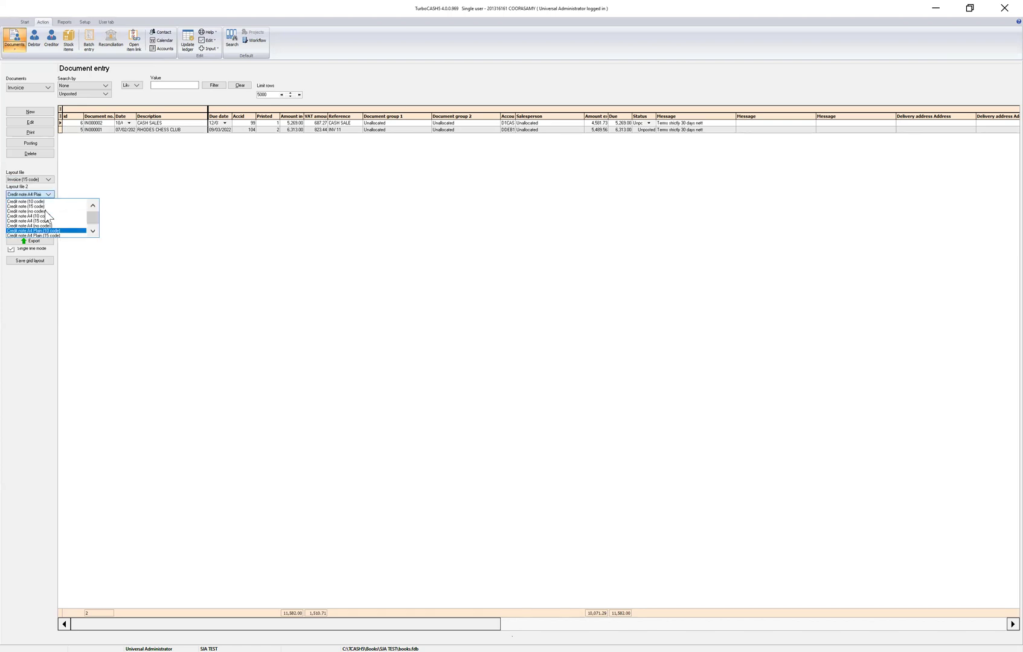
{"action": "left_click", "coordinate": [37, 209]}
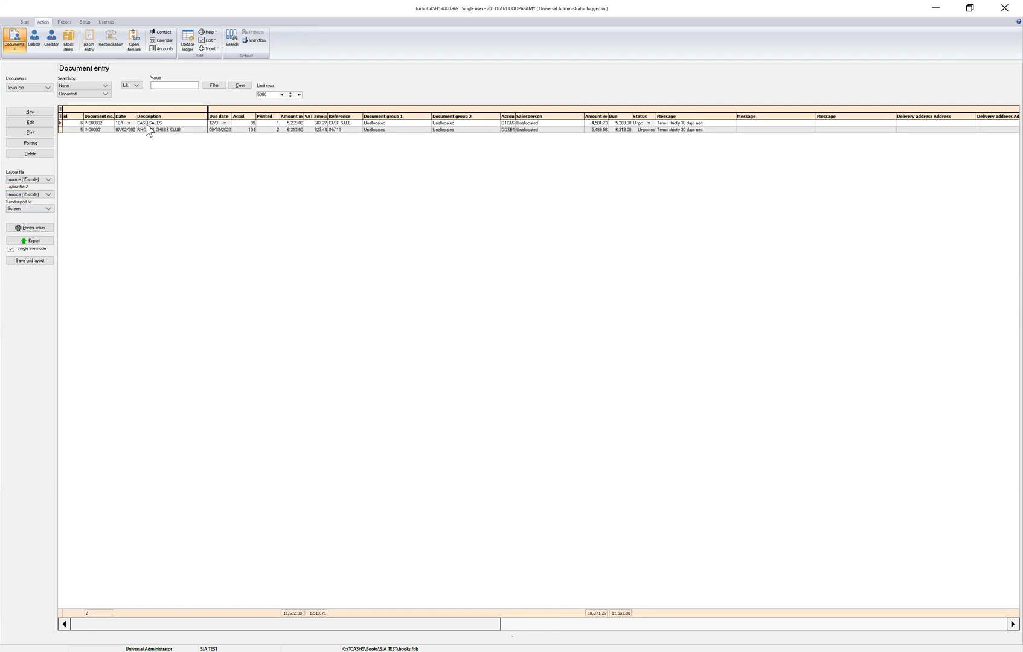
Reconfirm the cash sales invoice, print it to a screen preview and view the whole tax invoice page
{"action": "left_click", "coordinate": [254, 634]}
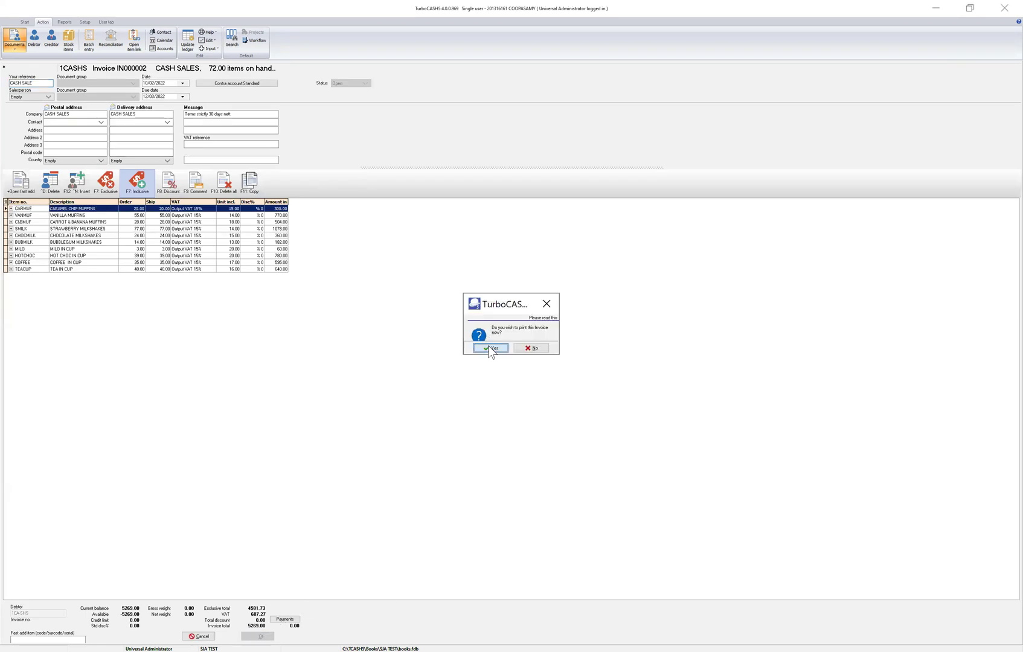
{"action": "key", "text": "Return"}
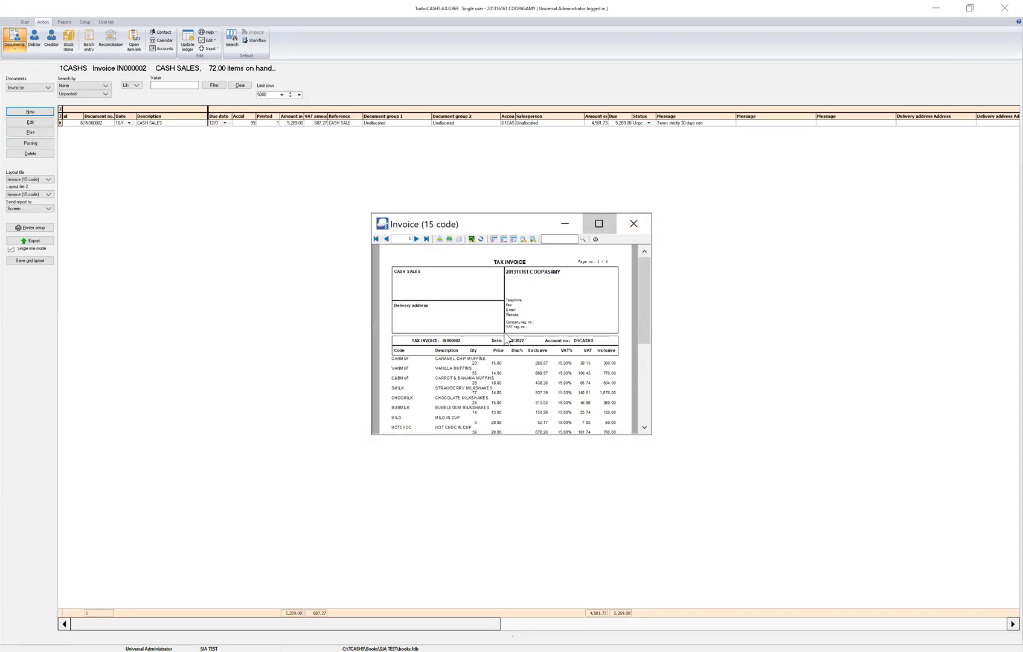
{"action": "left_click", "coordinate": [600, 216]}
{"action": "scroll", "coordinate": [481, 324], "scroll_direction": "down", "scroll_amount": 1}
{"action": "scroll", "coordinate": [481, 325], "scroll_direction": "down", "scroll_amount": 2}
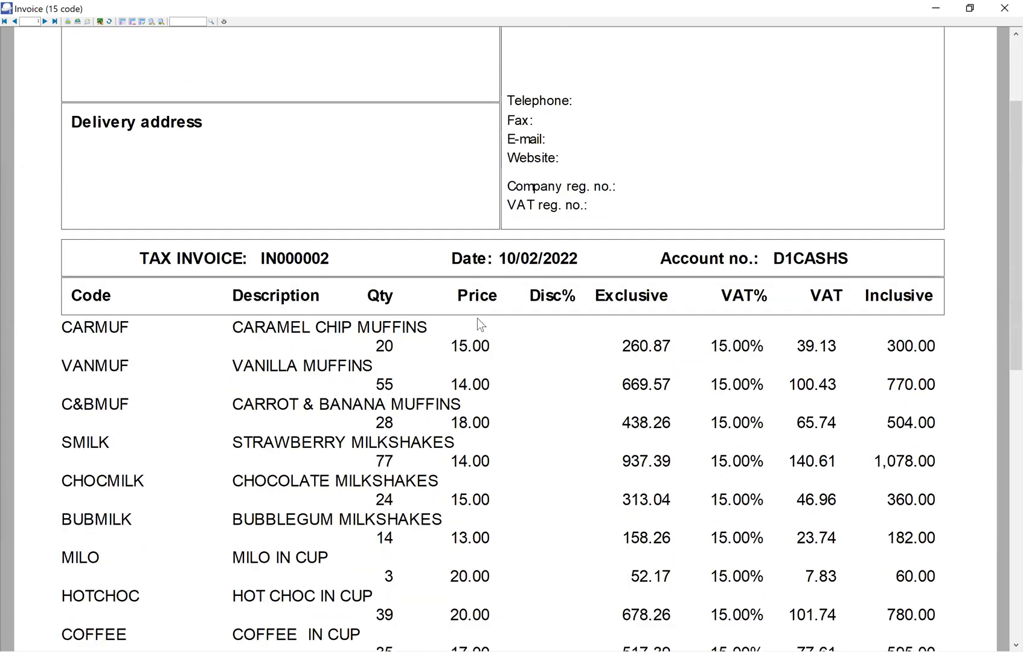
{"action": "left_click", "coordinate": [636, 144]}
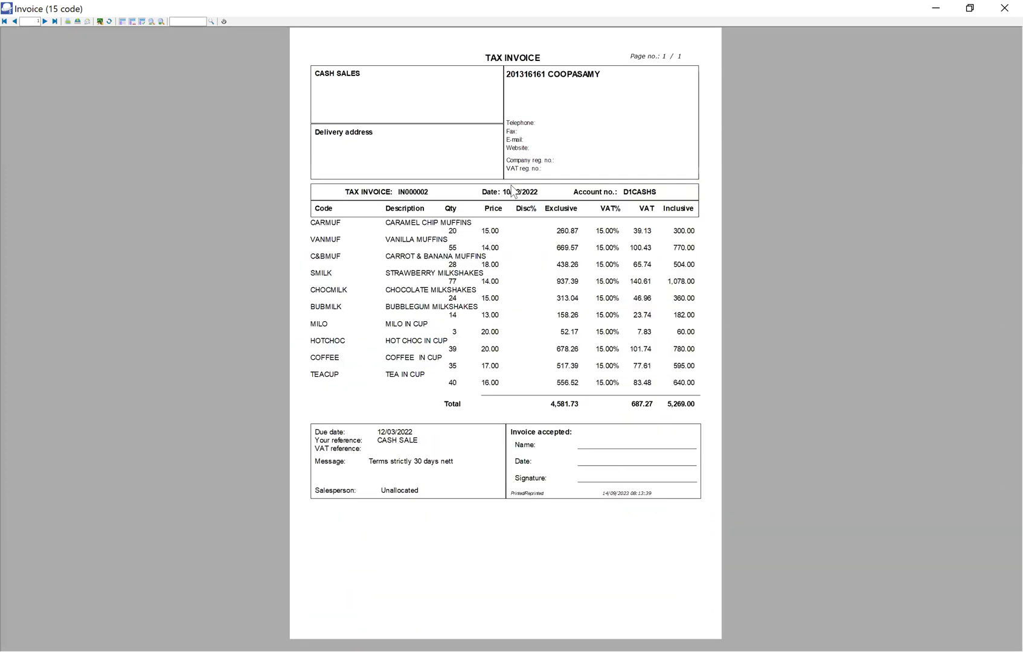
{"action": "left_click", "coordinate": [346, 128]}
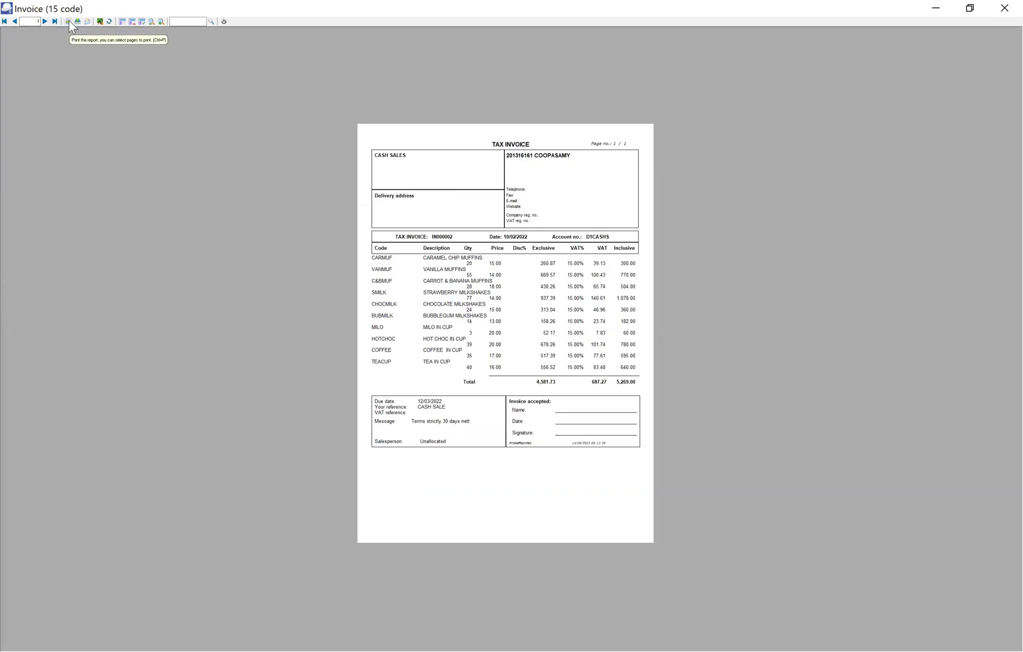
Print the previewed tax invoice after choosing a different printer
{"action": "key", "text": "ctrl+p"}
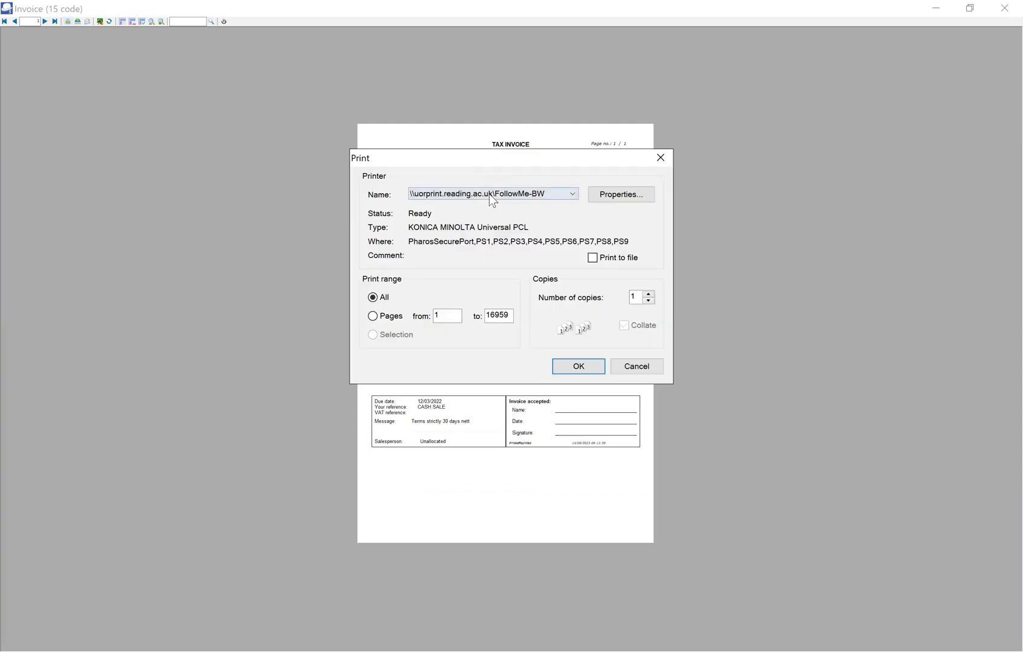
{"action": "left_click", "coordinate": [489, 194]}
{"action": "left_click", "coordinate": [459, 223]}
{"action": "left_click", "coordinate": [567, 366]}
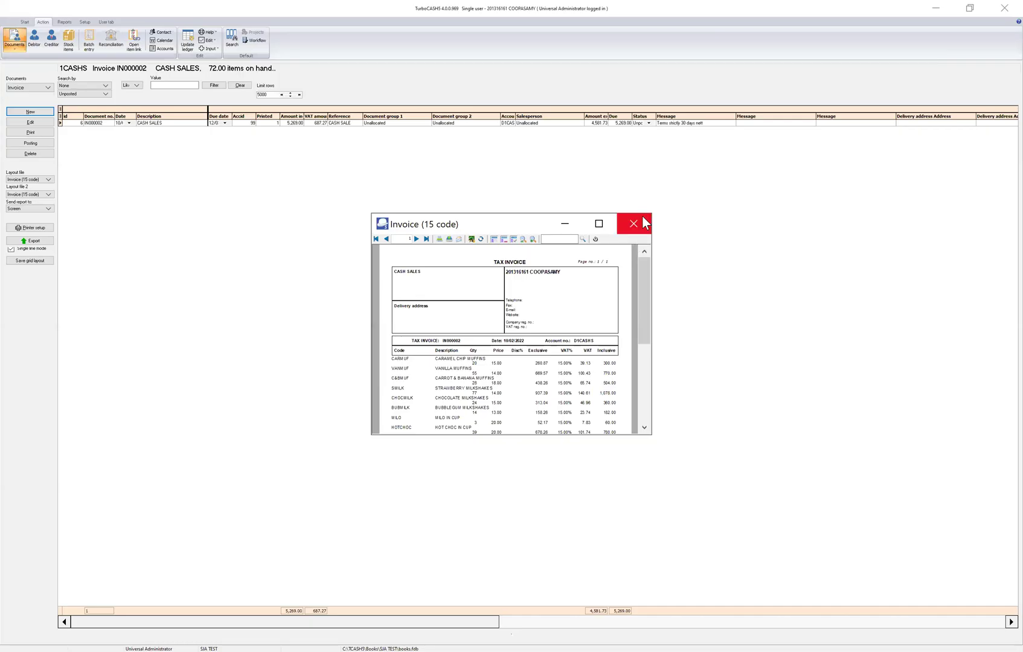
Close the invoice preview and update the ledger with all unposted documents, covering both purchases and invoices
{"action": "left_click", "coordinate": [645, 223]}
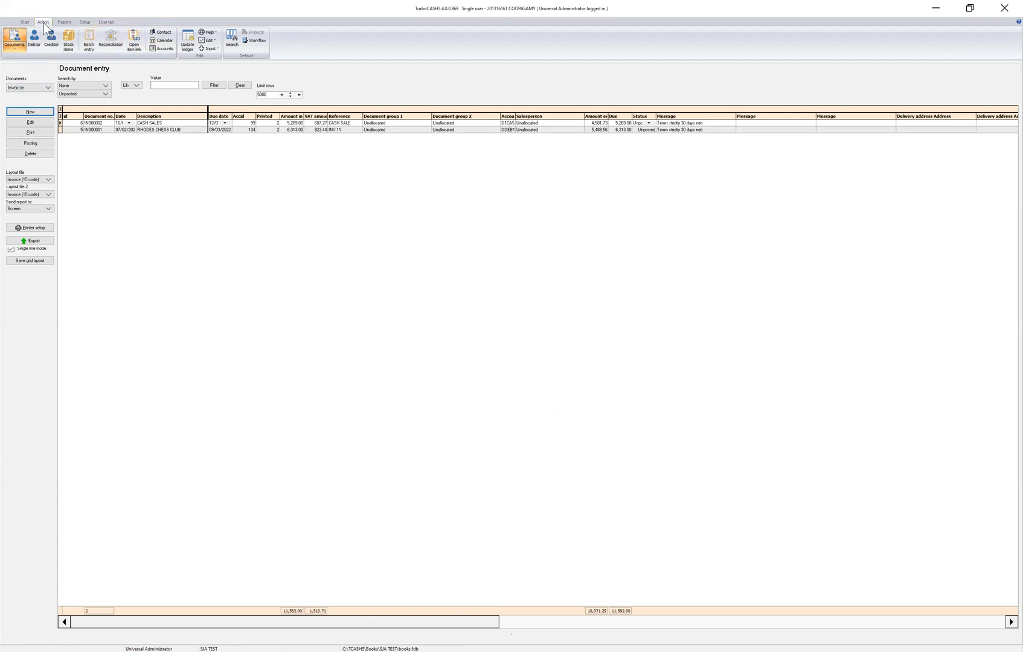
{"action": "left_click", "coordinate": [187, 49]}
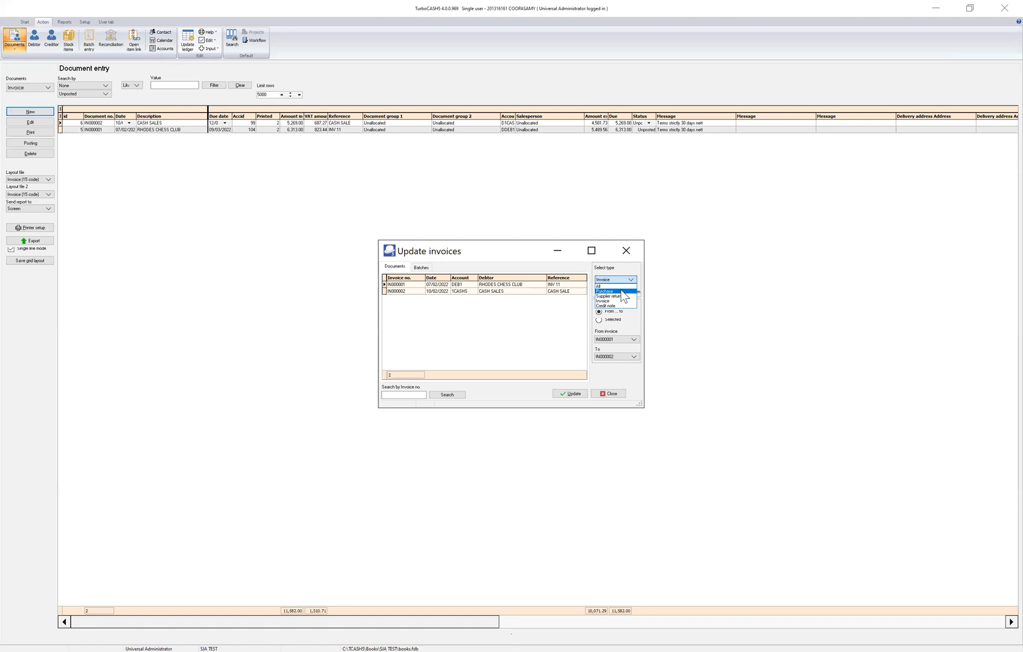
{"action": "left_click", "coordinate": [623, 292]}
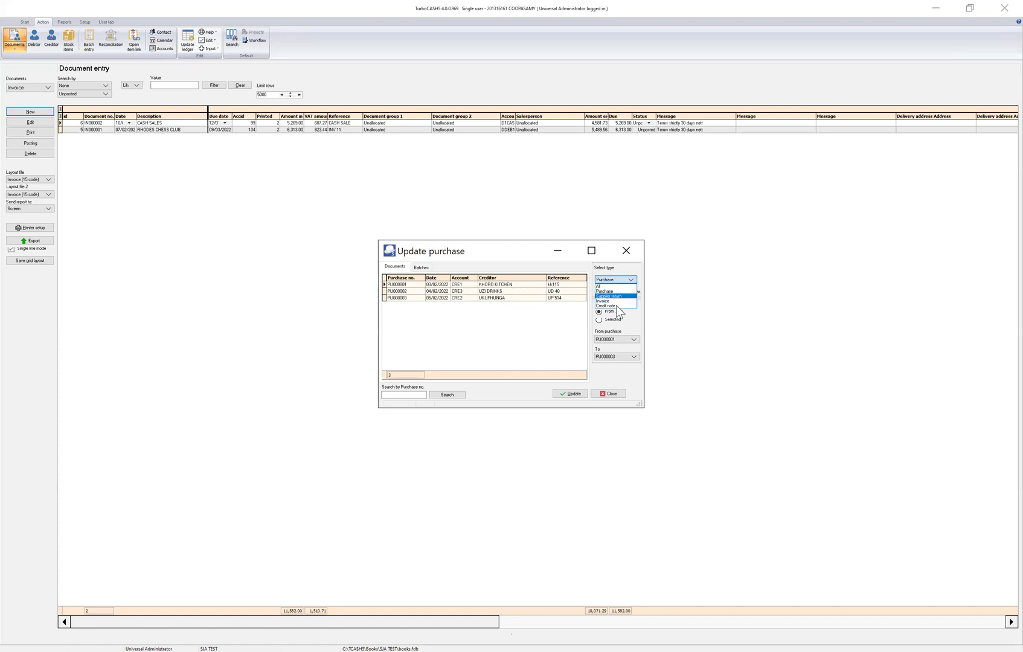
{"action": "left_click", "coordinate": [612, 301]}
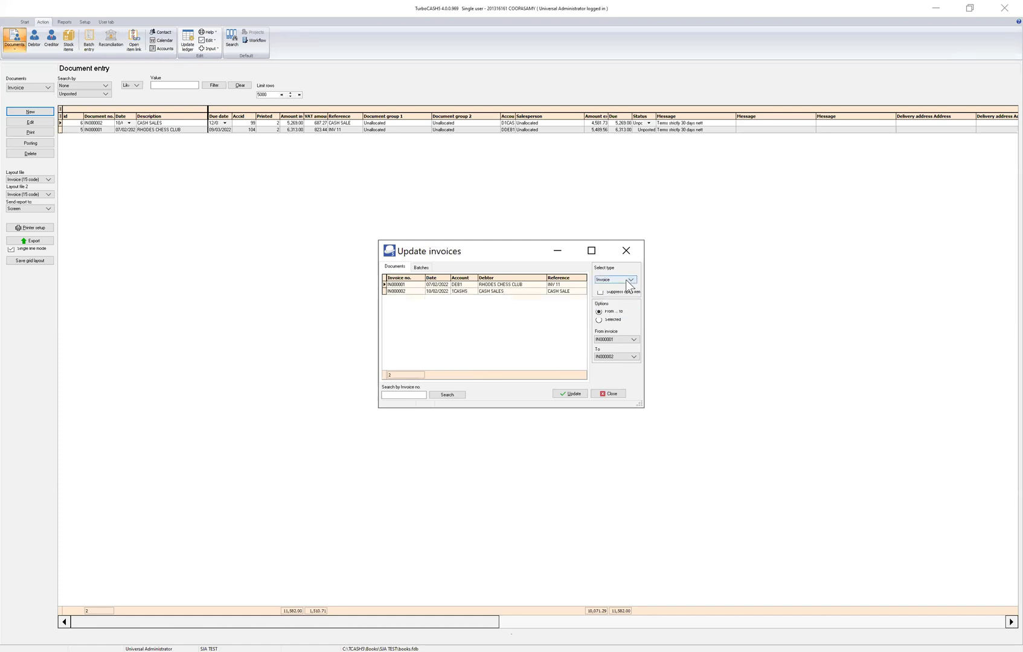
{"action": "left_click", "coordinate": [625, 279]}
{"action": "left_click", "coordinate": [601, 286]}
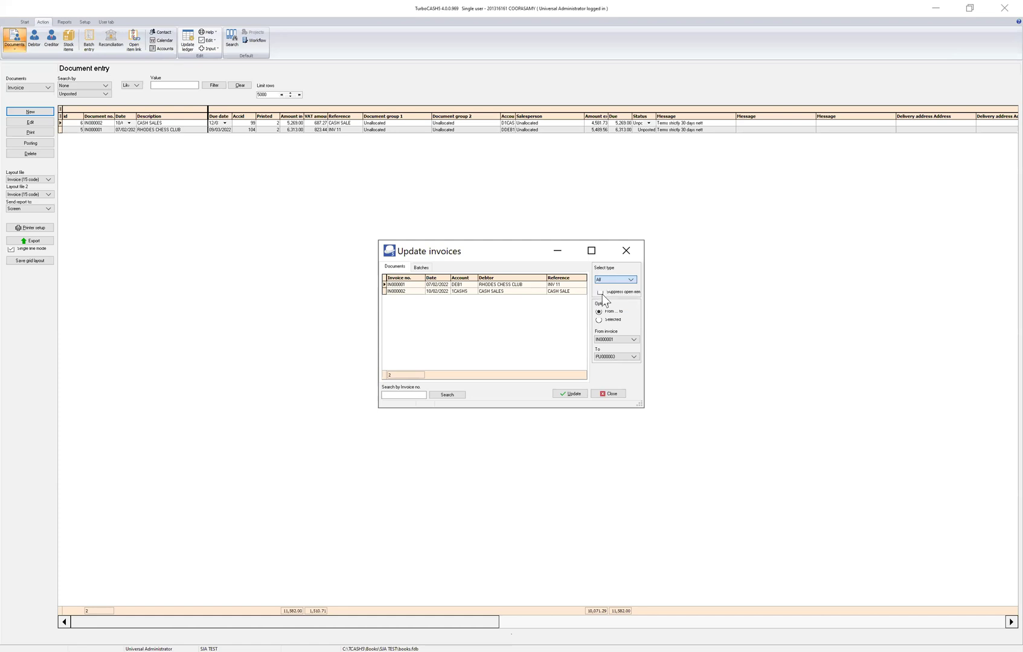
{"action": "left_click", "coordinate": [562, 393]}
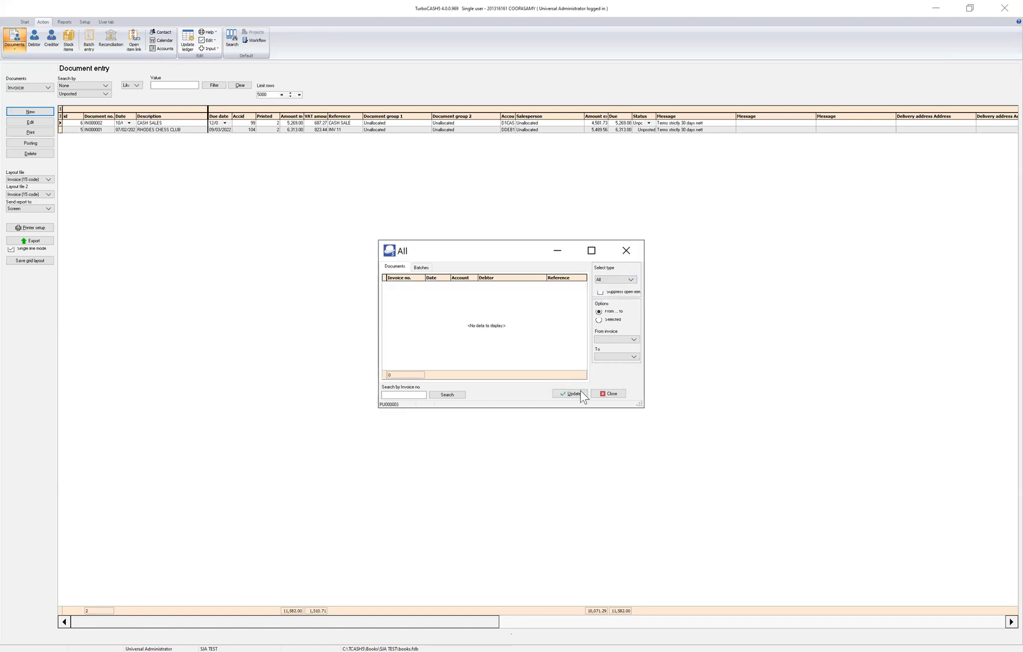
{"action": "left_click", "coordinate": [610, 394]}
Check the document entry list for unposted invoices and unposted purchases
{"action": "left_click", "coordinate": [13, 33]}
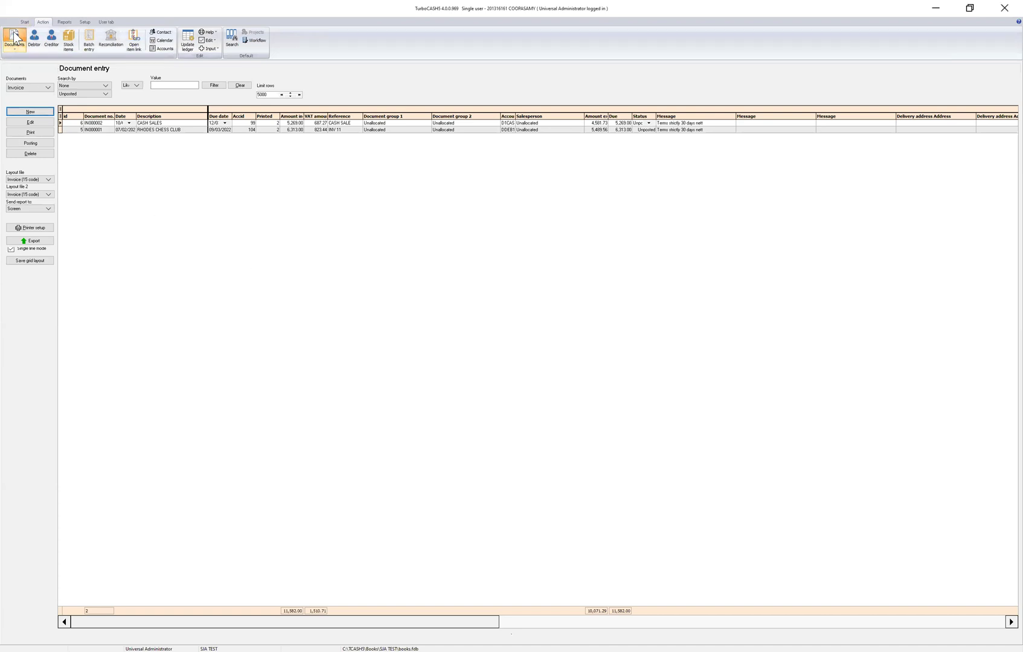
{"action": "left_click", "coordinate": [12, 50]}
{"action": "left_click", "coordinate": [26, 59]}
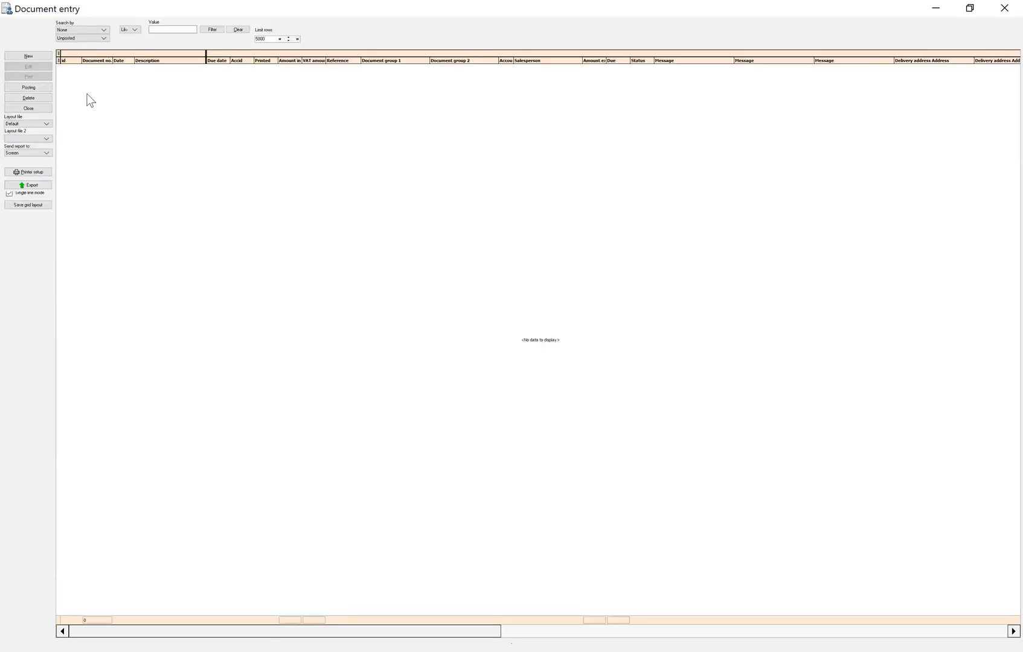
{"action": "left_click", "coordinate": [1002, 9]}
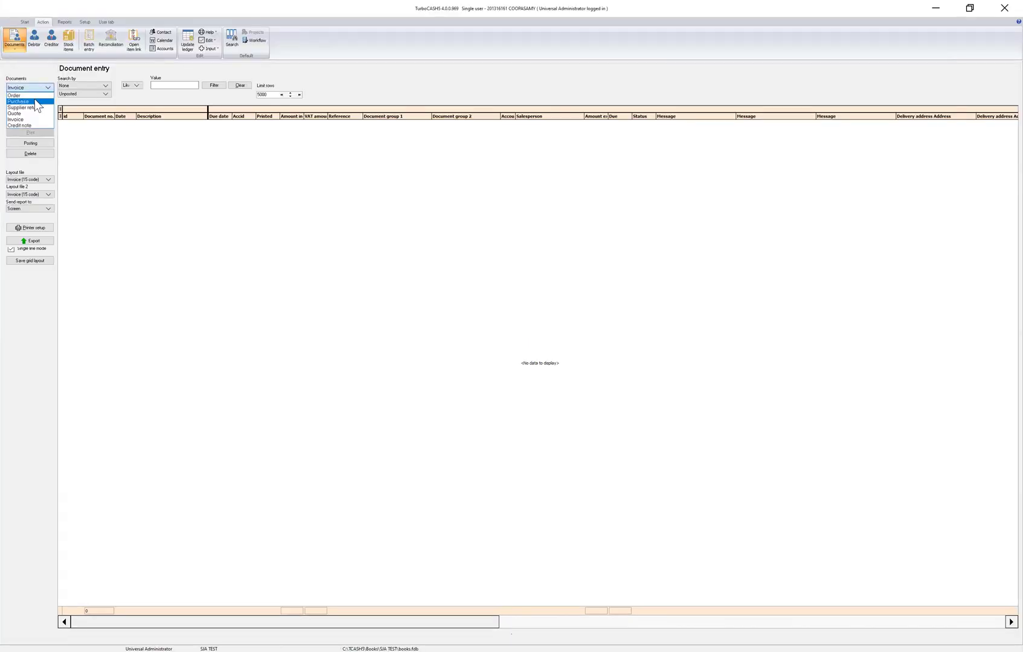
{"action": "left_click", "coordinate": [24, 102]}
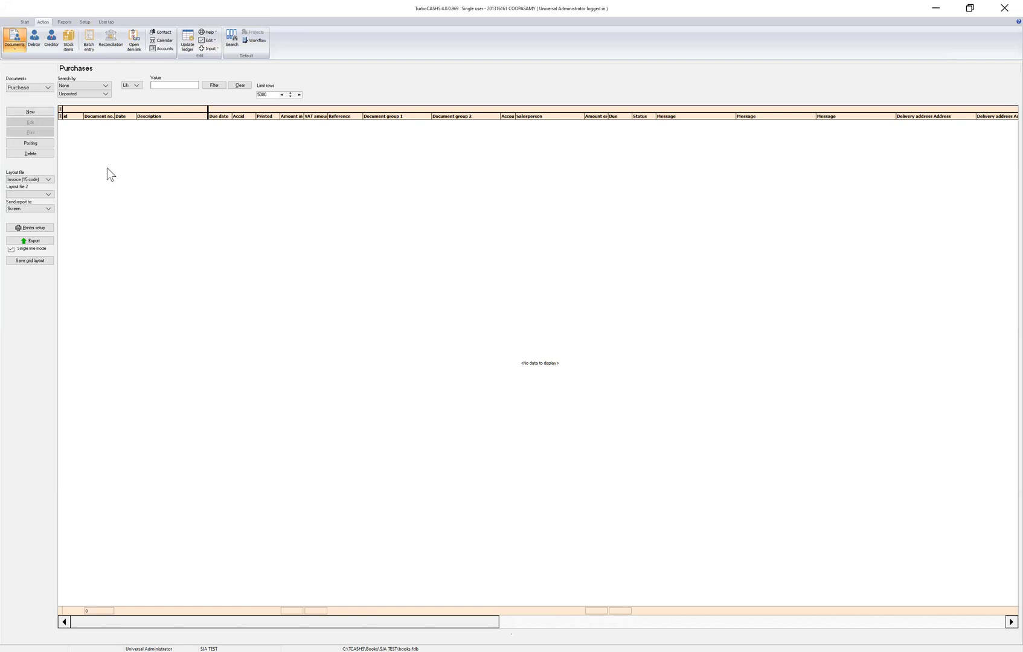
Reverse the posted document with reference CASH SALE dated 10/02/2022, accepting the data alteration prompt, and close the reversal window
{"action": "left_click", "coordinate": [85, 22]}
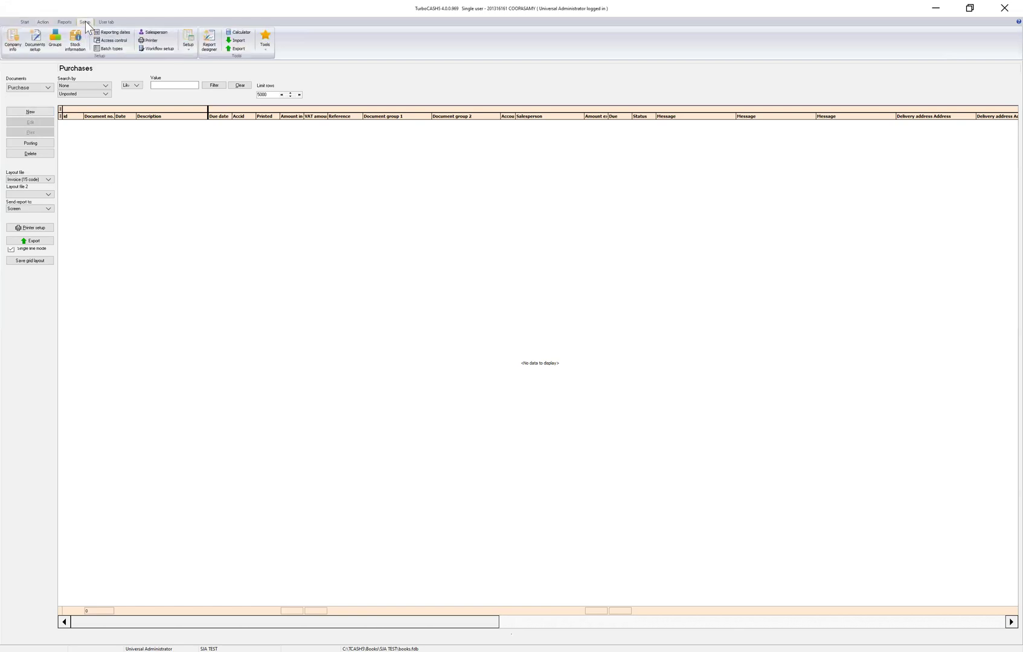
{"action": "left_click", "coordinate": [260, 47]}
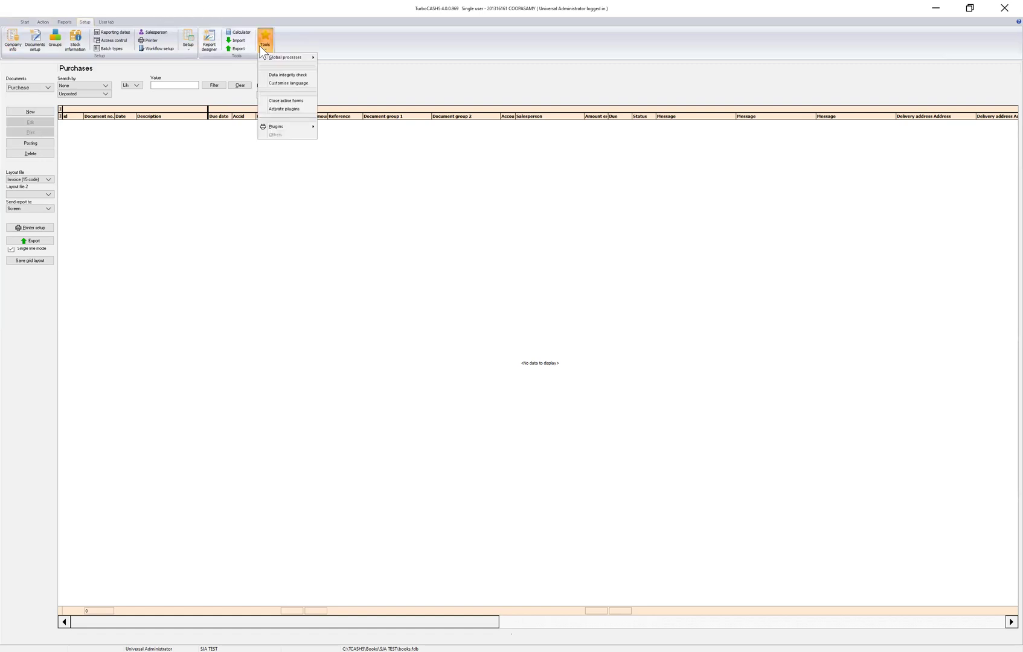
{"action": "mouse_move", "coordinate": [296, 63]}
{"action": "key", "text": "Right"}
{"action": "key", "text": "Down"}
{"action": "key", "text": "Down"}
{"action": "key", "text": "Down"}
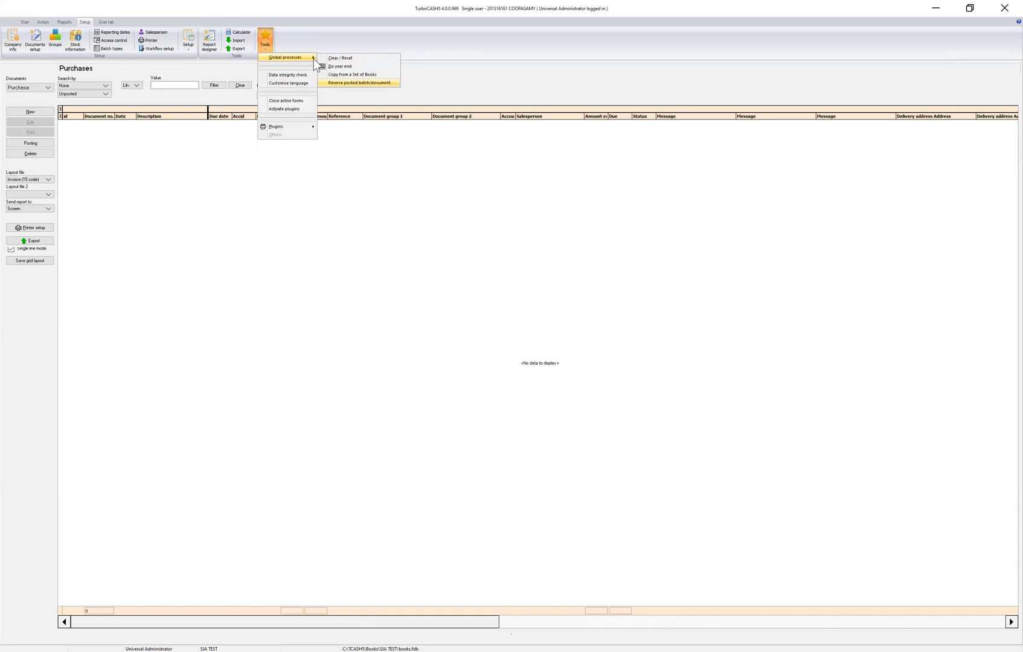
{"action": "key", "text": "Return"}
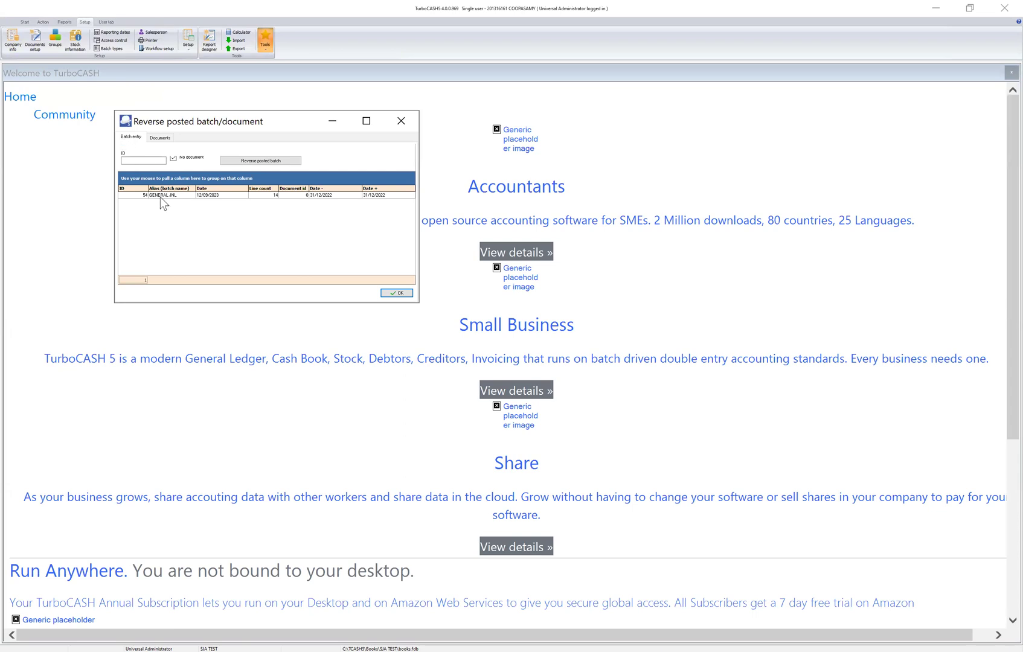
{"action": "left_click", "coordinate": [161, 137]}
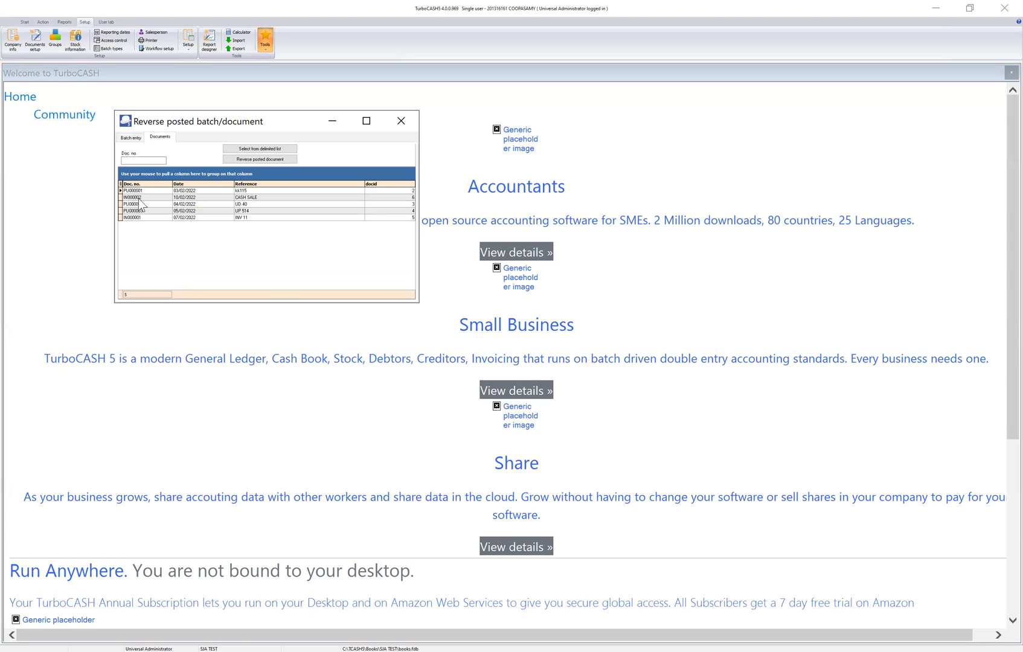
{"action": "left_click", "coordinate": [139, 198]}
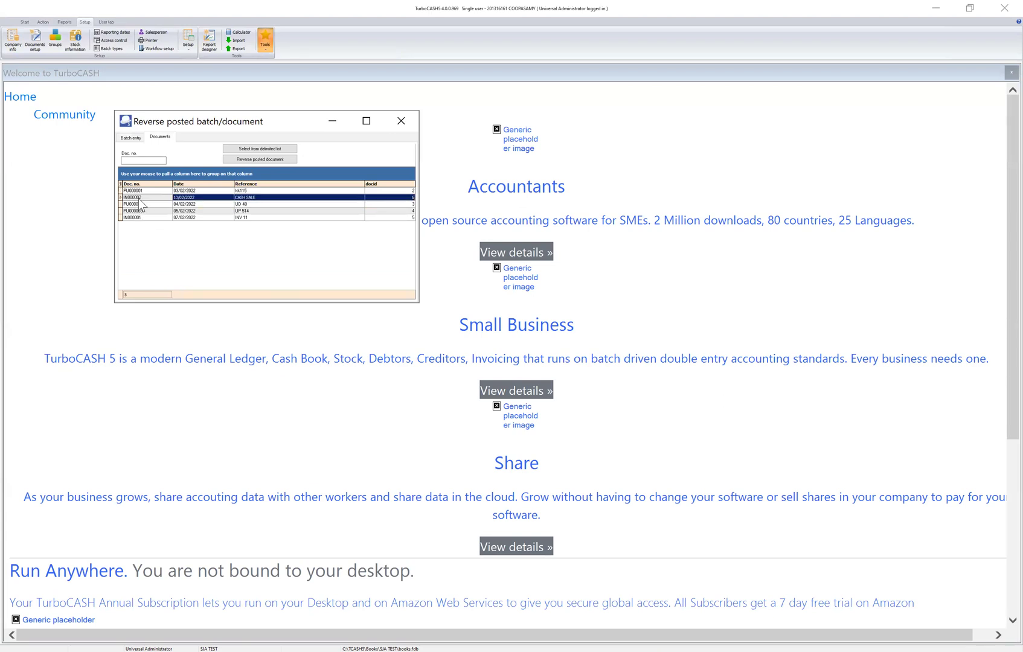
{"action": "left_click", "coordinate": [253, 159]}
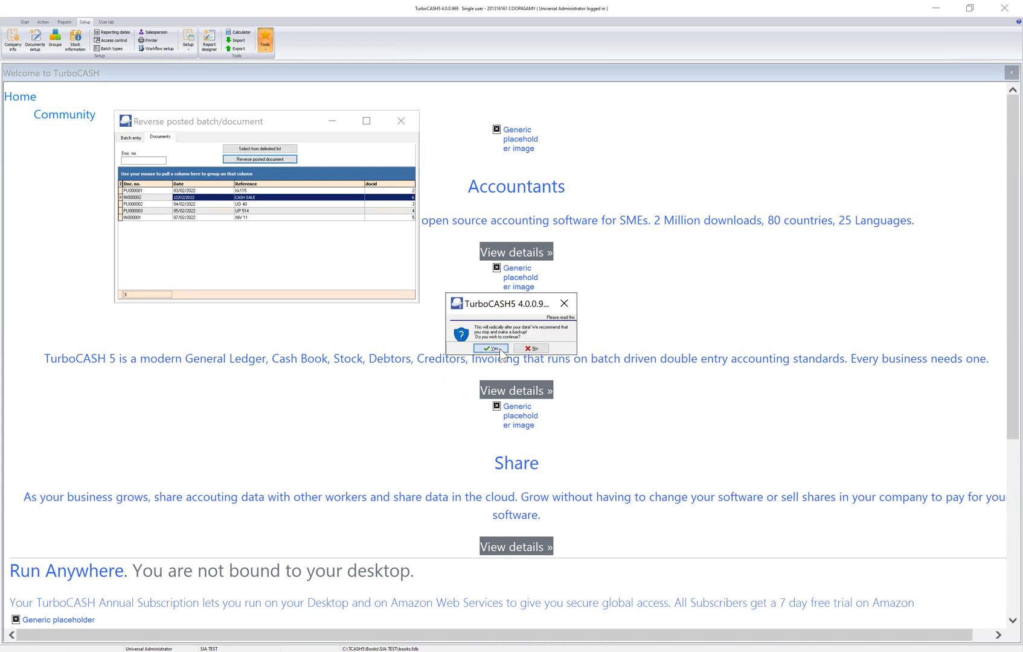
{"action": "left_click", "coordinate": [500, 350]}
{"action": "left_click", "coordinate": [397, 123]}
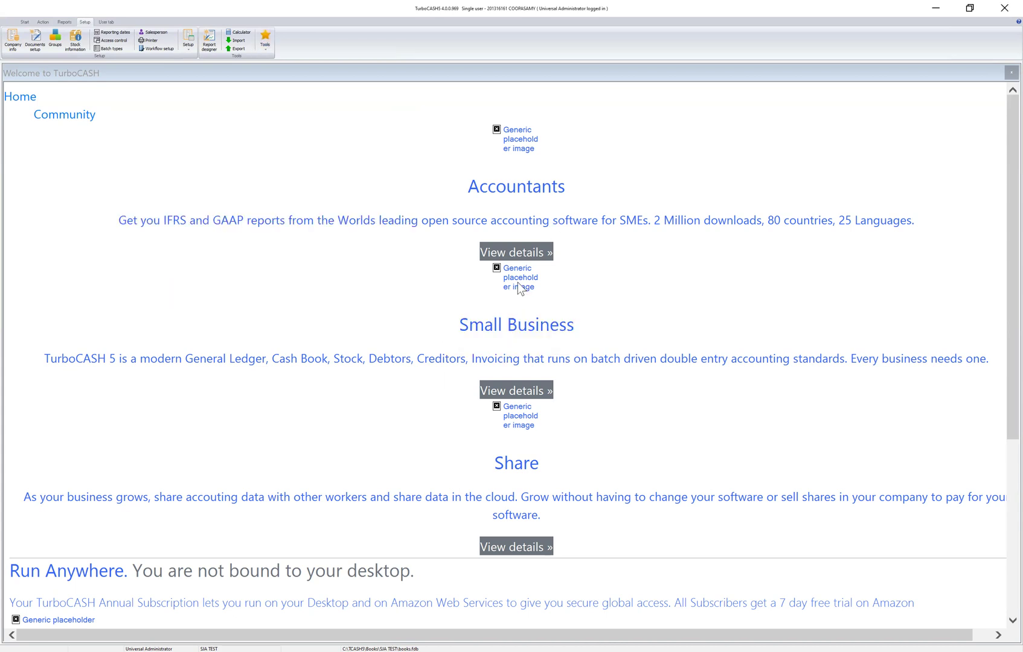
Open the list of unposted invoices in document entry
{"action": "left_click", "coordinate": [46, 23]}
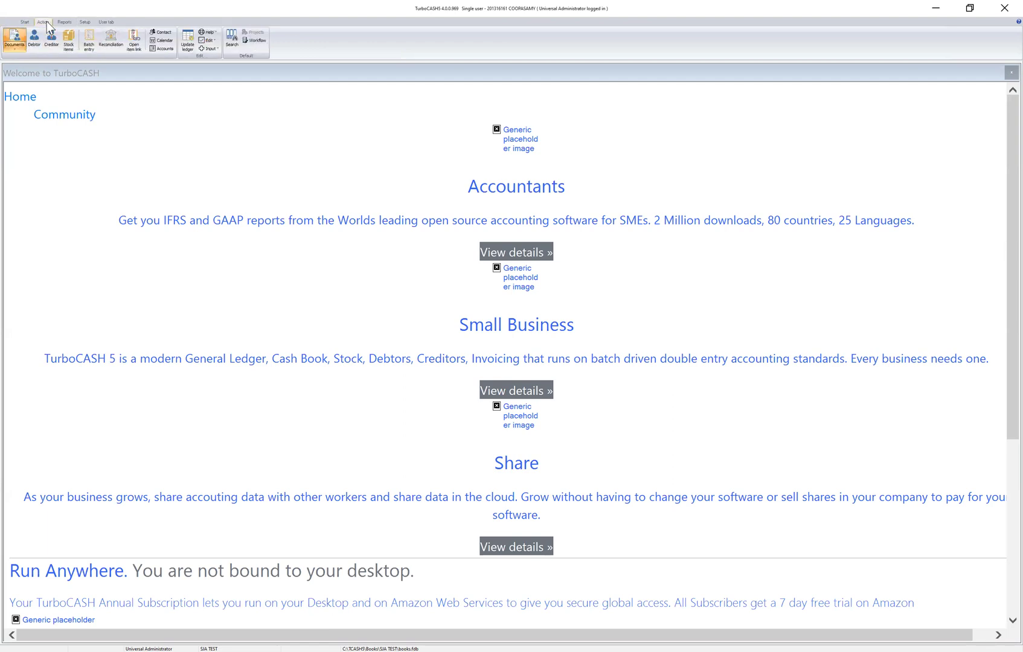
{"action": "left_click", "coordinate": [10, 52]}
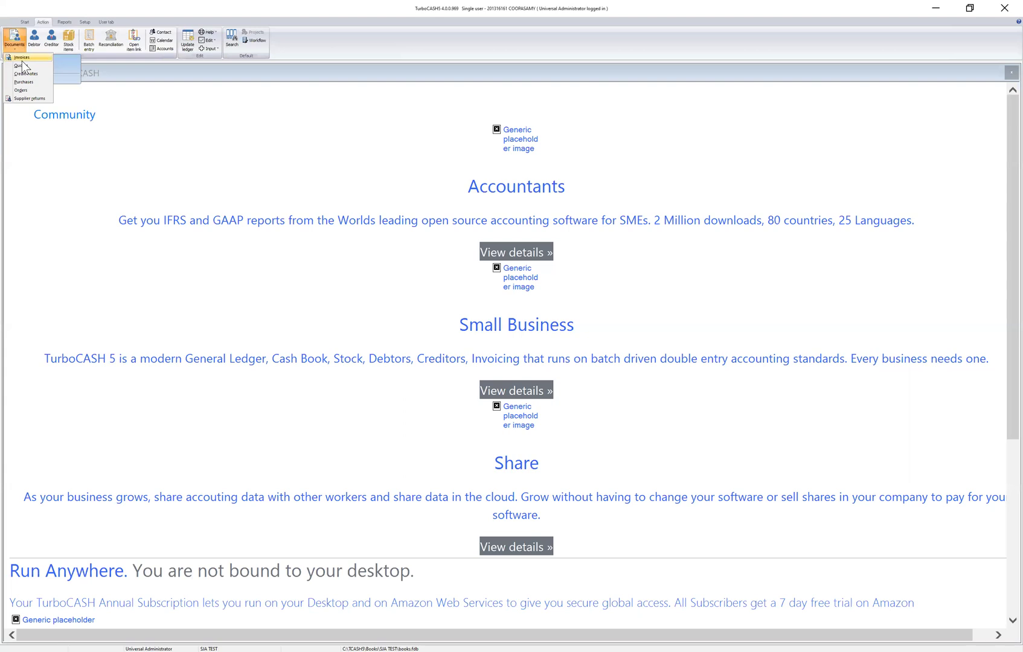
{"action": "left_click", "coordinate": [23, 66]}
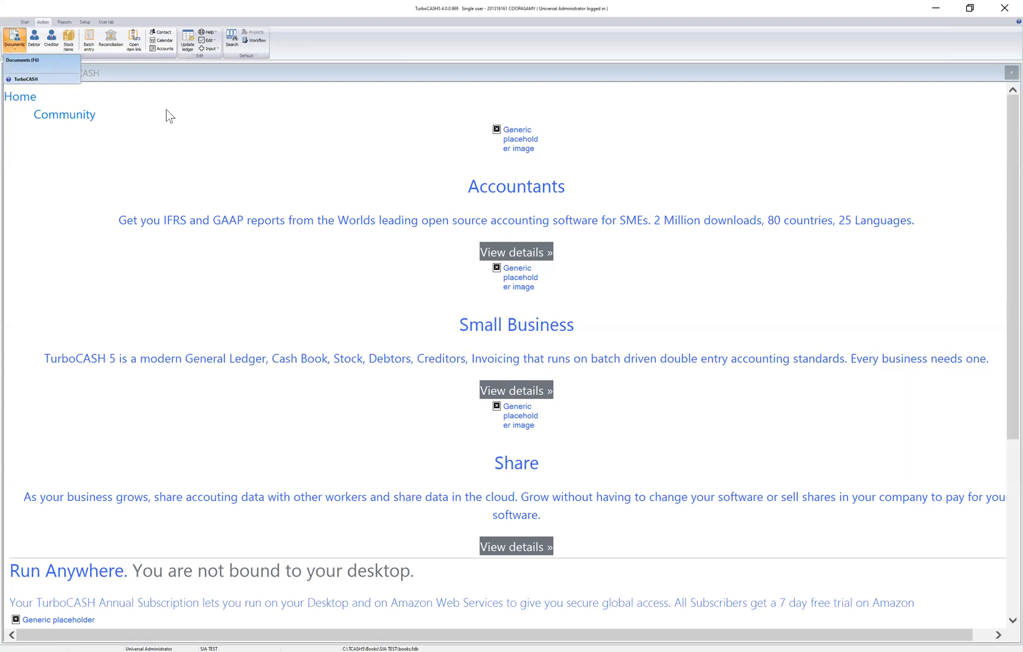
{"action": "left_click", "coordinate": [145, 66]}
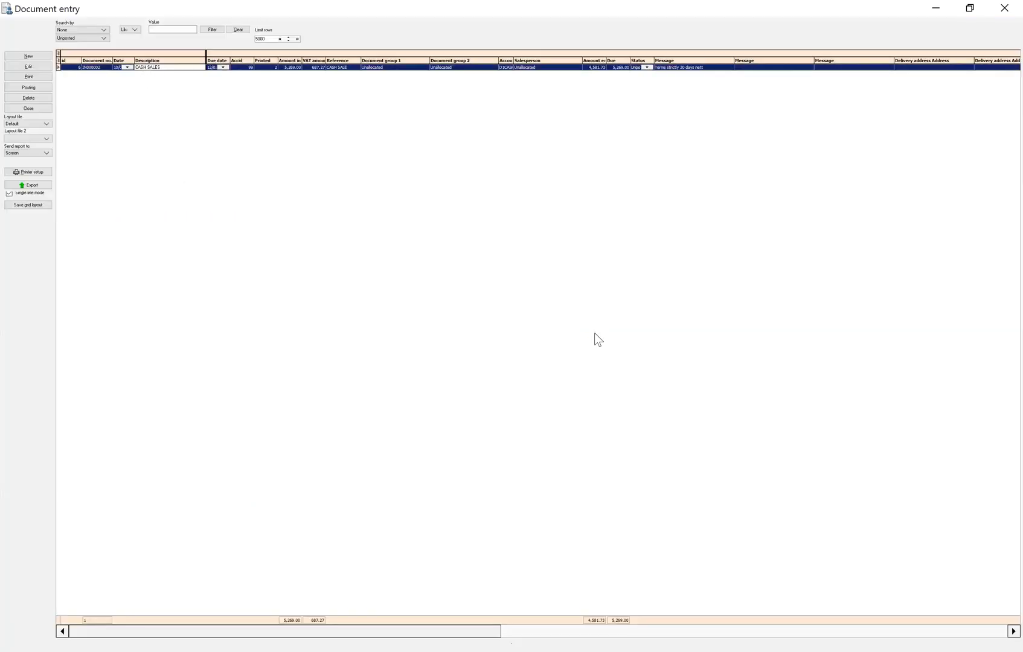
Open the reversed cash sales invoice for editing, confirm it without changes and try to print it with the default layout
{"action": "left_click", "coordinate": [29, 66]}
{"action": "left_click", "coordinate": [54, 154]}
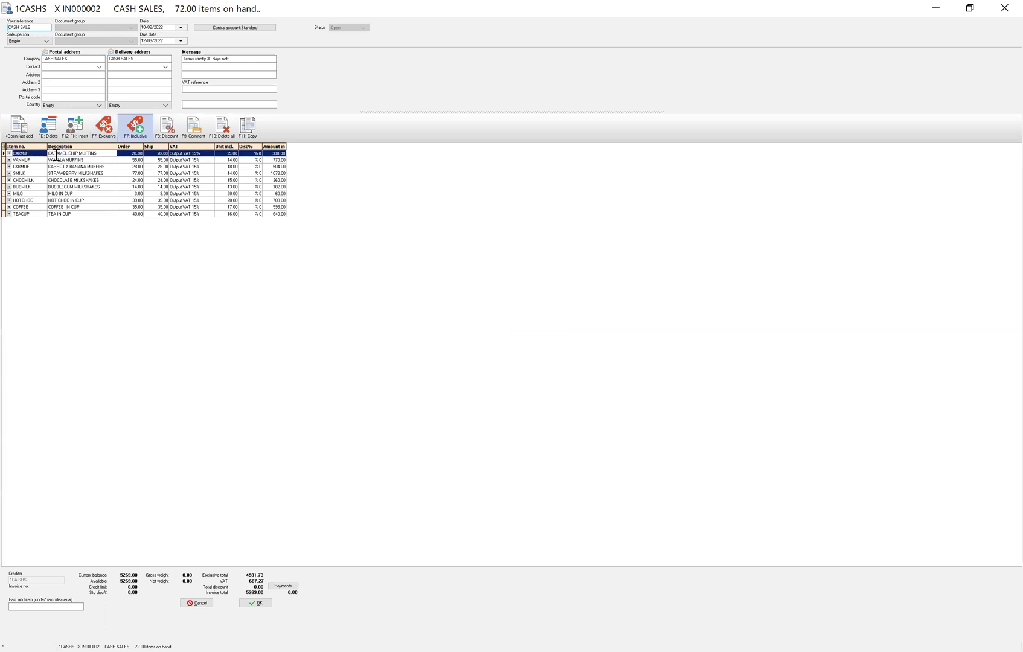
{"action": "left_click", "coordinate": [207, 181]}
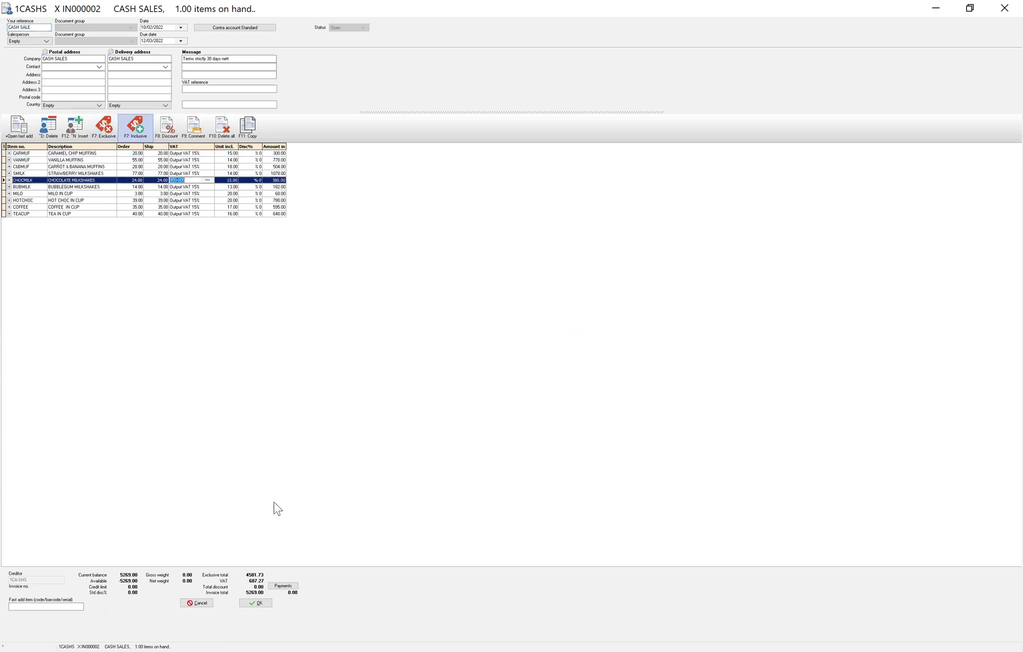
{"action": "left_click", "coordinate": [251, 605]}
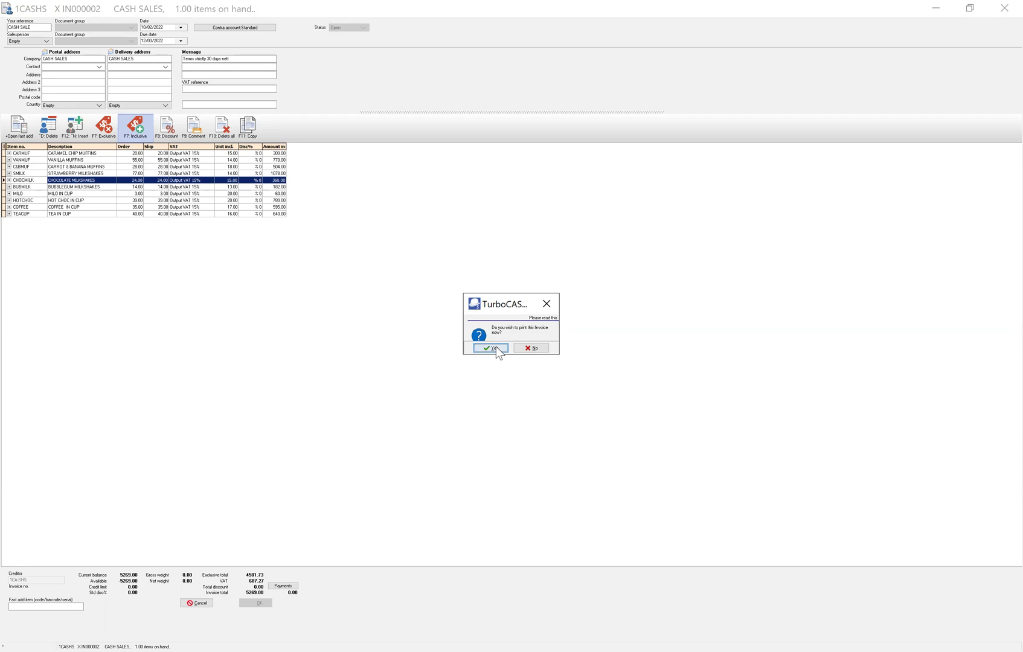
{"action": "left_click", "coordinate": [496, 349]}
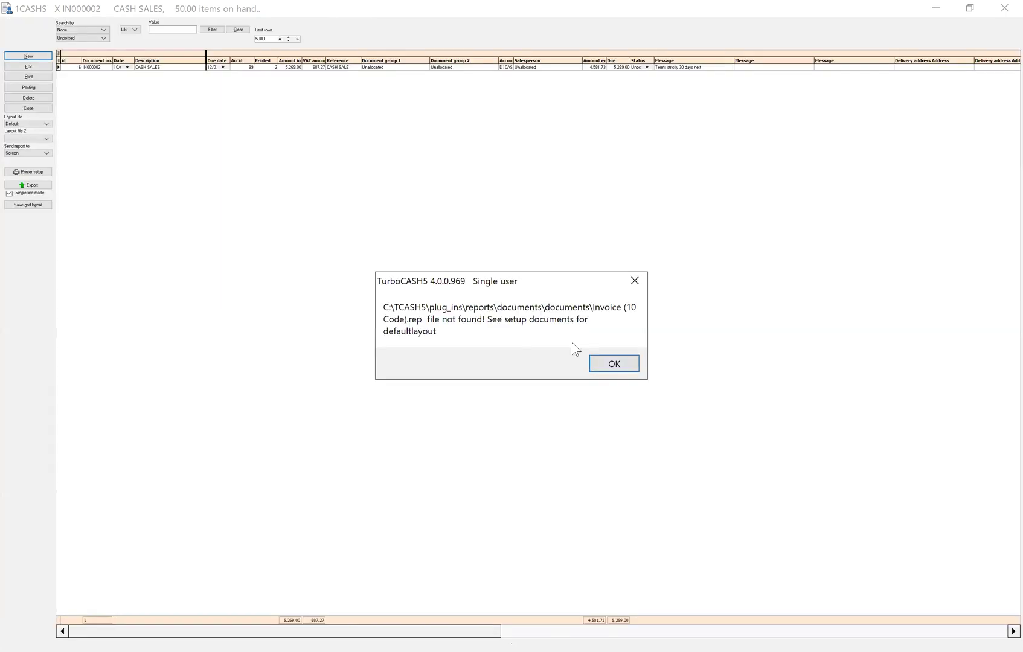
{"action": "left_click", "coordinate": [626, 364]}
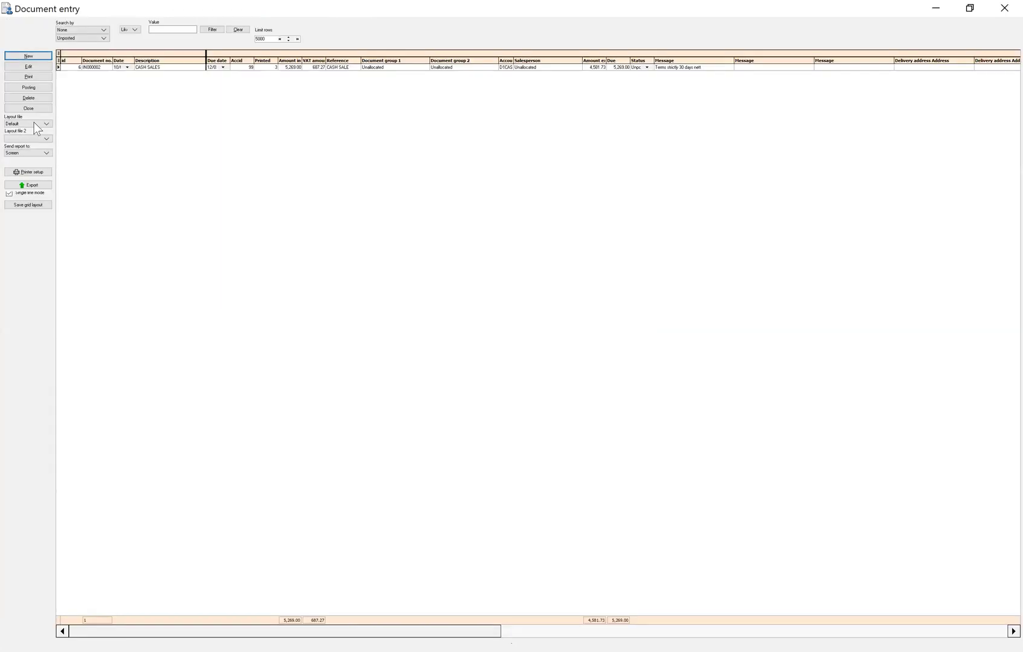
Set both the primary and the second layout file for printing to Invoice (15 code)
{"action": "left_click", "coordinate": [33, 121]}
{"action": "scroll", "coordinate": [45, 141], "scroll_direction": "down", "scroll_amount": 3}
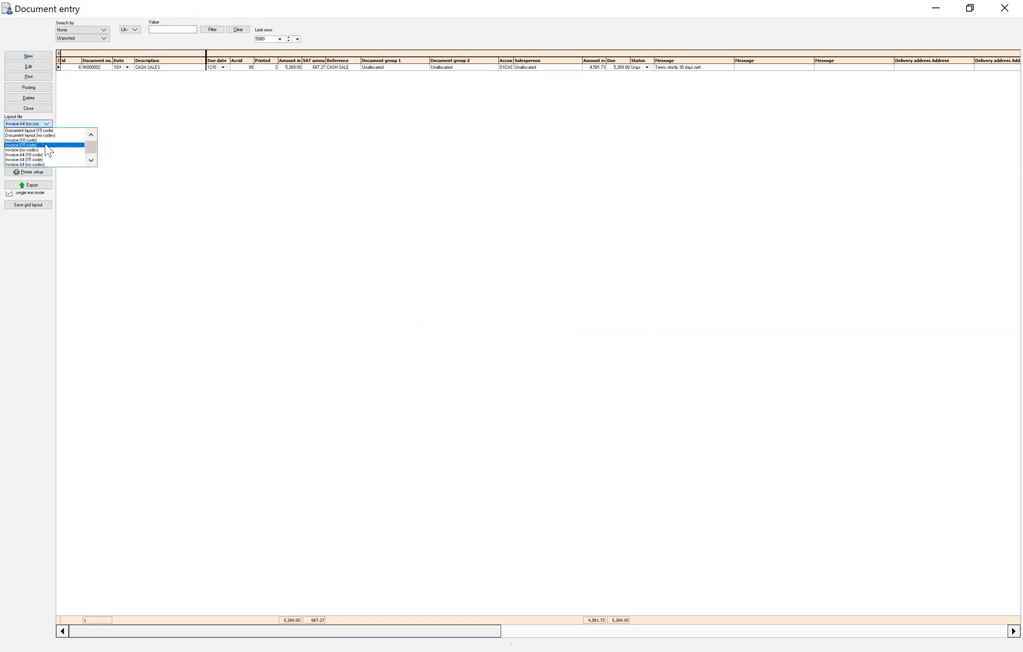
{"action": "left_click", "coordinate": [37, 145]}
{"action": "left_click", "coordinate": [31, 138]}
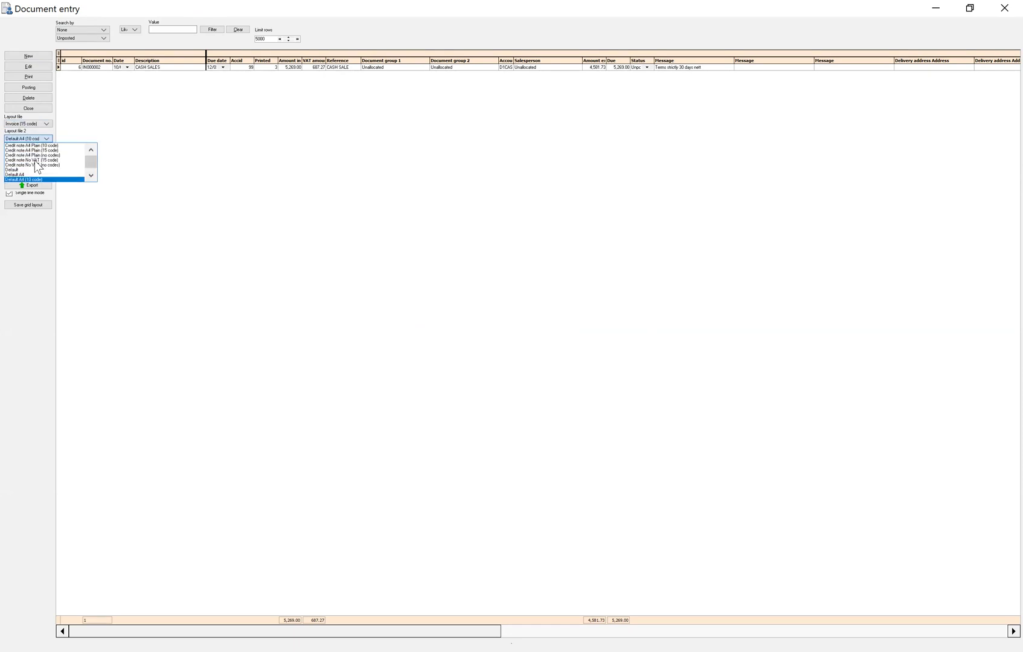
{"action": "scroll", "coordinate": [33, 164], "scroll_direction": "down", "scroll_amount": 1}
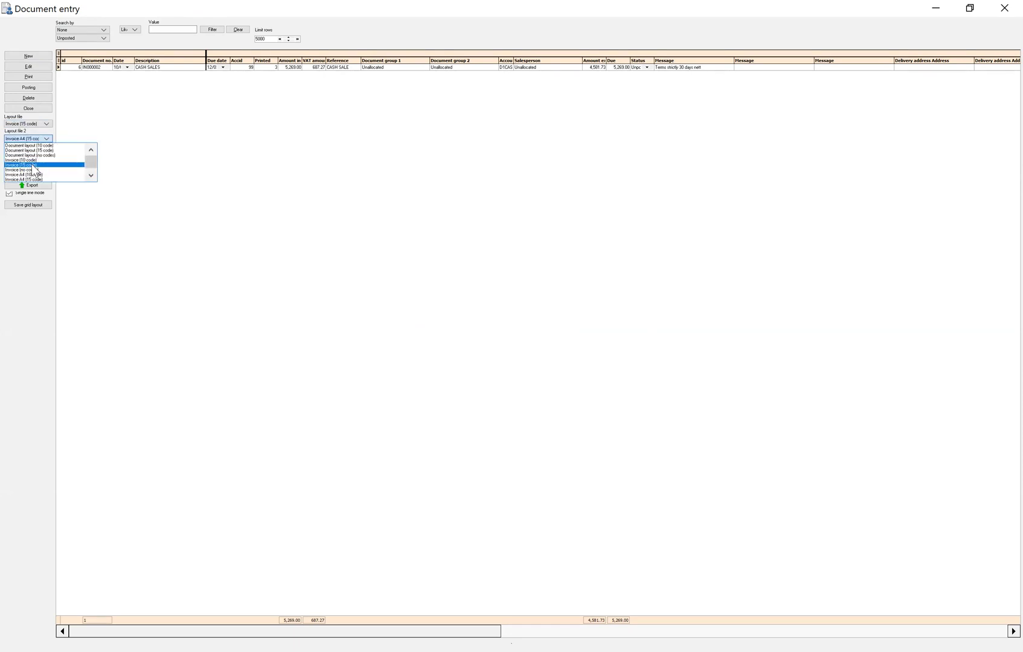
{"action": "left_click", "coordinate": [34, 164]}
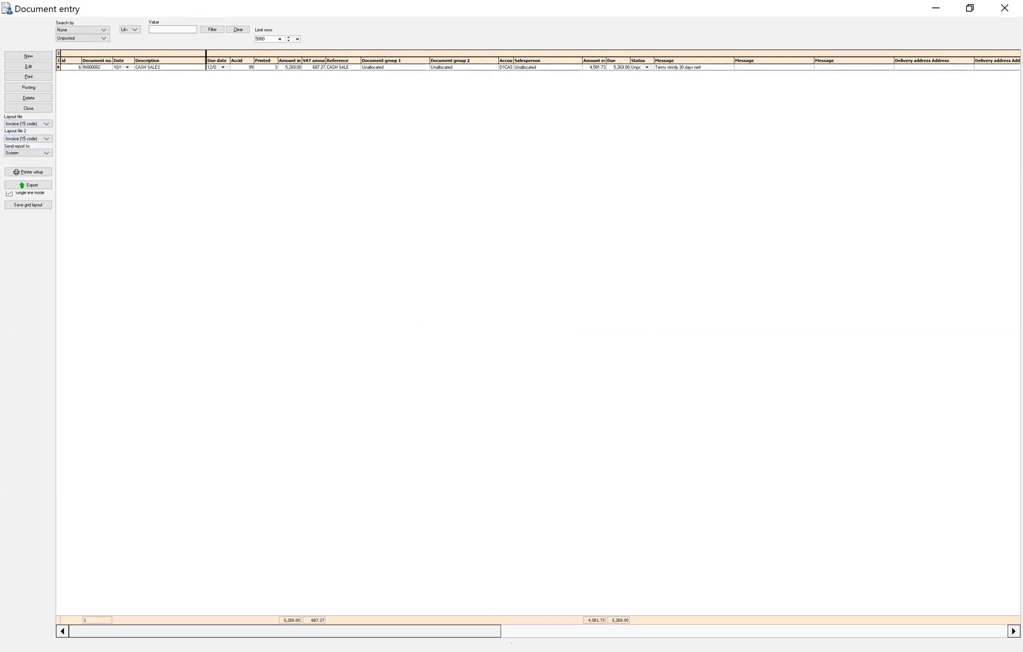
Reopen and confirm the cash sales invoice, print it to a screen preview, view the full page and close the preview
{"action": "double_click", "coordinate": [167, 69]}
{"action": "left_click", "coordinate": [251, 602]}
{"action": "left_click", "coordinate": [496, 346]}
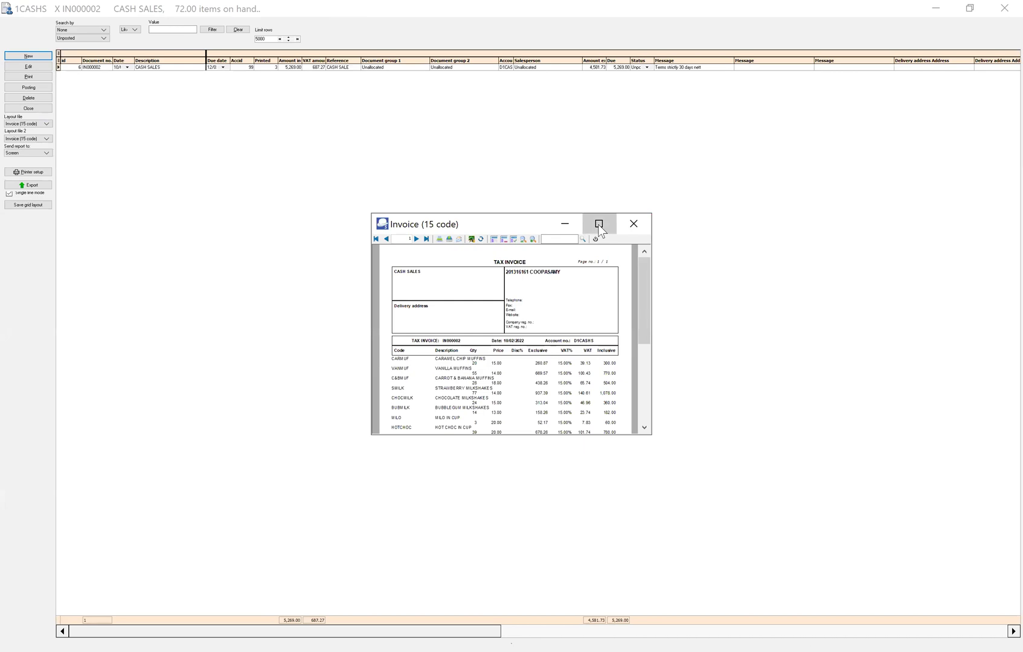
{"action": "left_click", "coordinate": [598, 225]}
{"action": "left_click", "coordinate": [1000, 5]}
{"action": "left_click", "coordinate": [643, 225]}
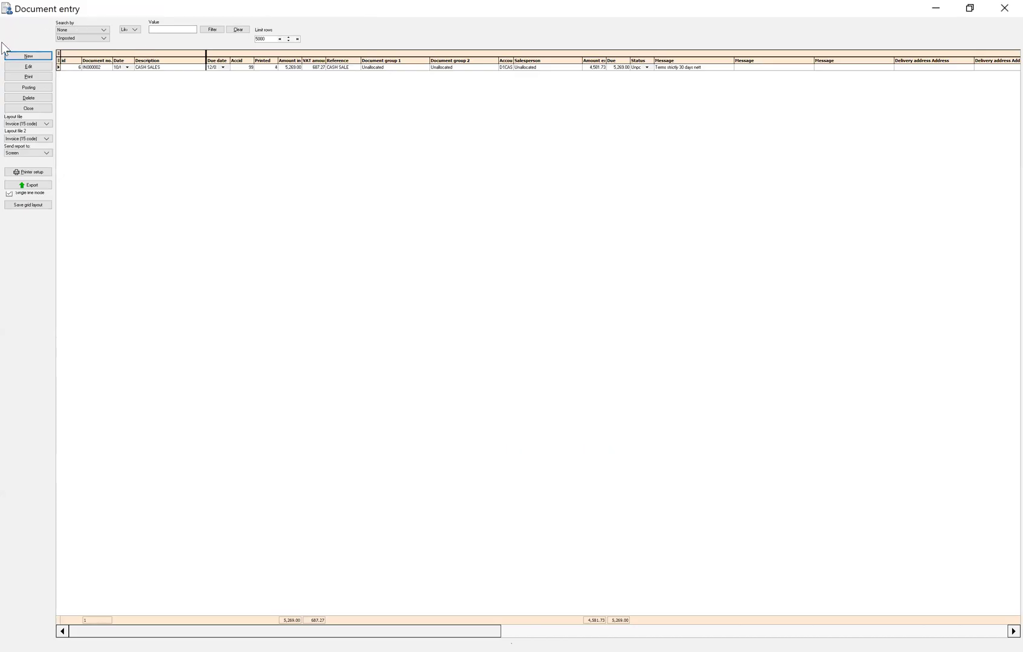
Close document entry, post the selected CASH SALES invoice to the ledger with the document type set to All, and close the update dialog
{"action": "left_click", "coordinate": [1001, 8]}
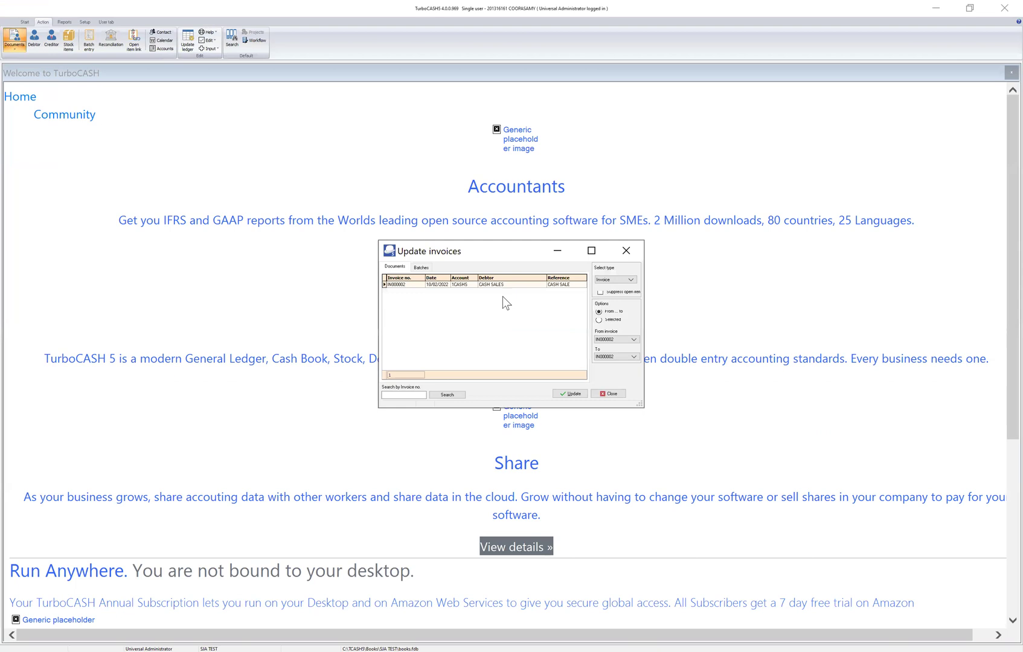
{"action": "left_click", "coordinate": [491, 284]}
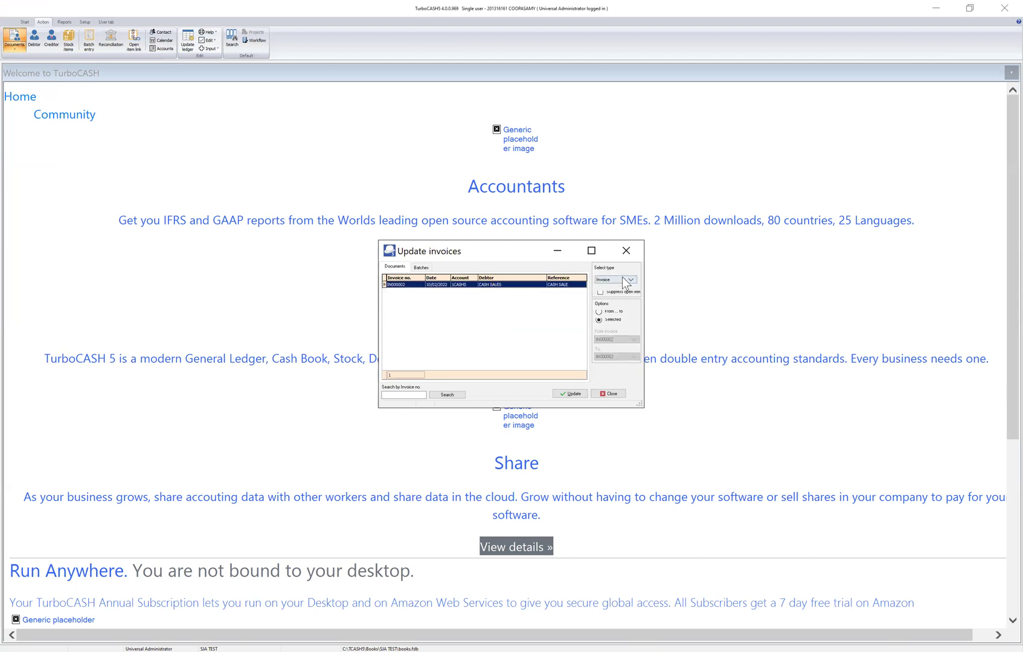
{"action": "left_click", "coordinate": [622, 278]}
{"action": "left_click", "coordinate": [608, 287]}
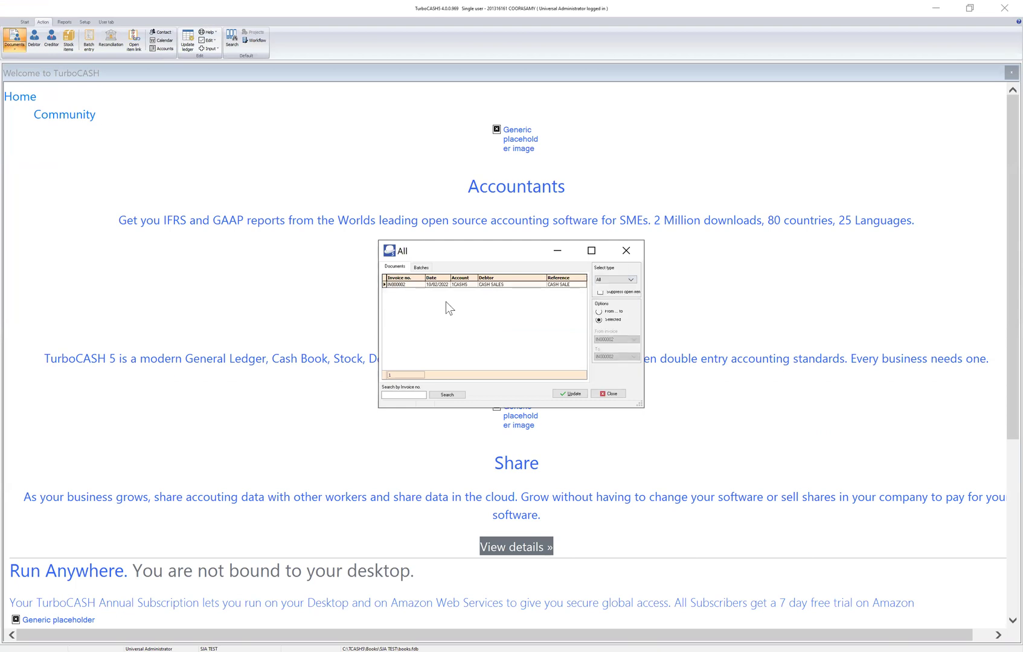
{"action": "left_click", "coordinate": [437, 285]}
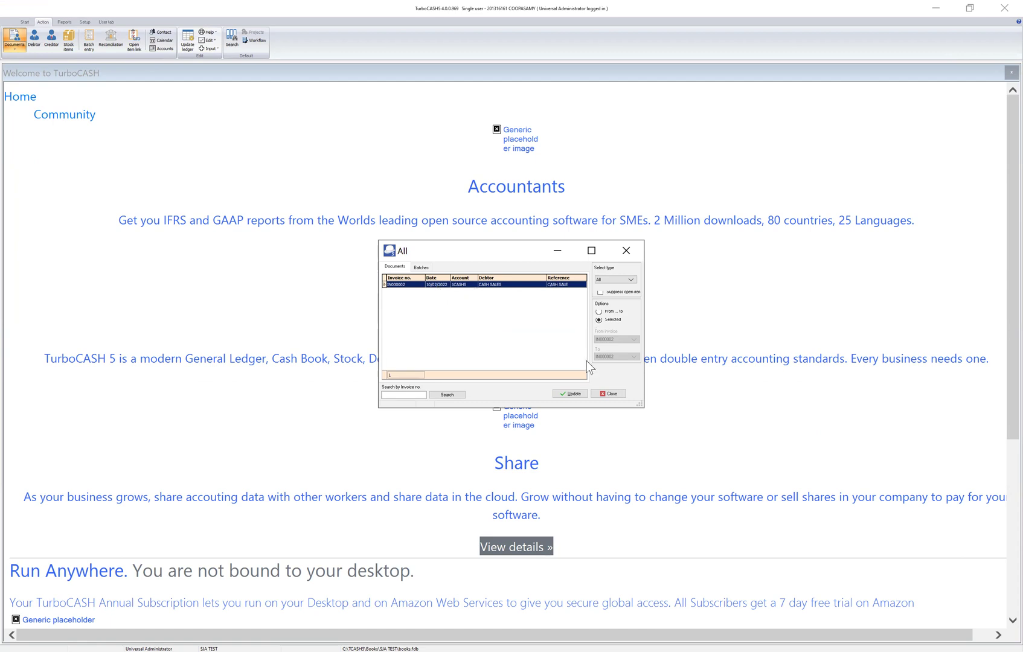
{"action": "left_click", "coordinate": [564, 395]}
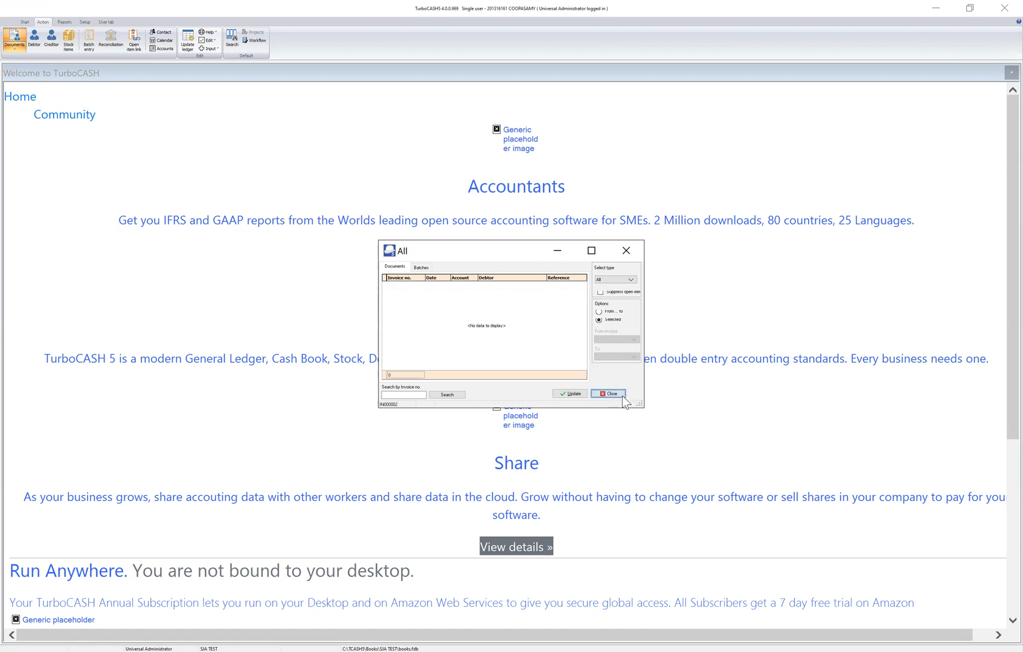
{"action": "left_click", "coordinate": [622, 396]}
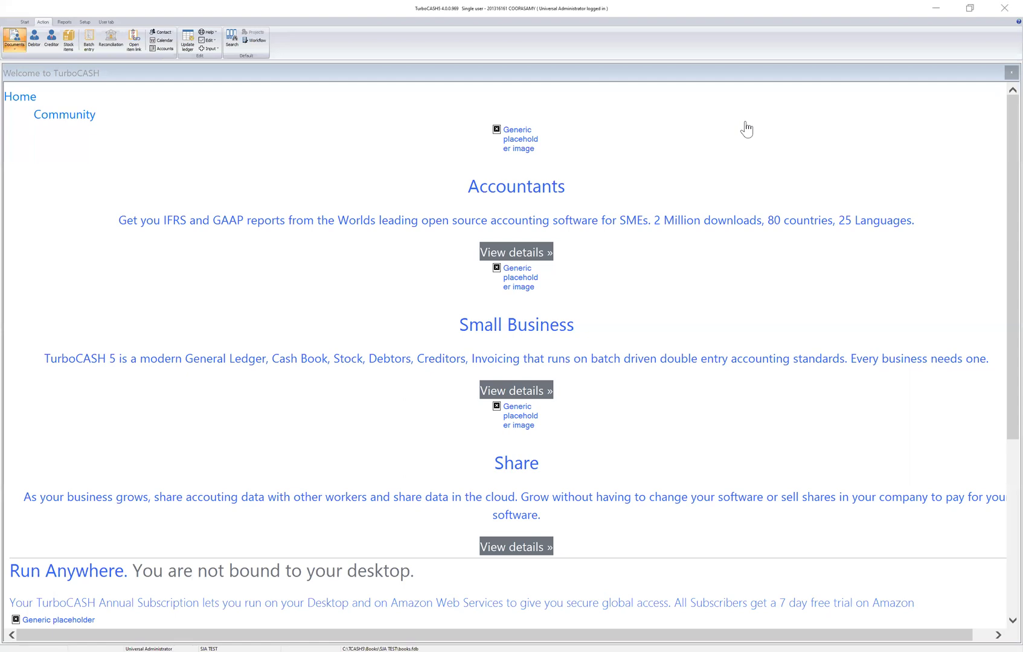
{"action": "left_click", "coordinate": [338, 142]}
{"action": "left_click", "coordinate": [73, 0]}
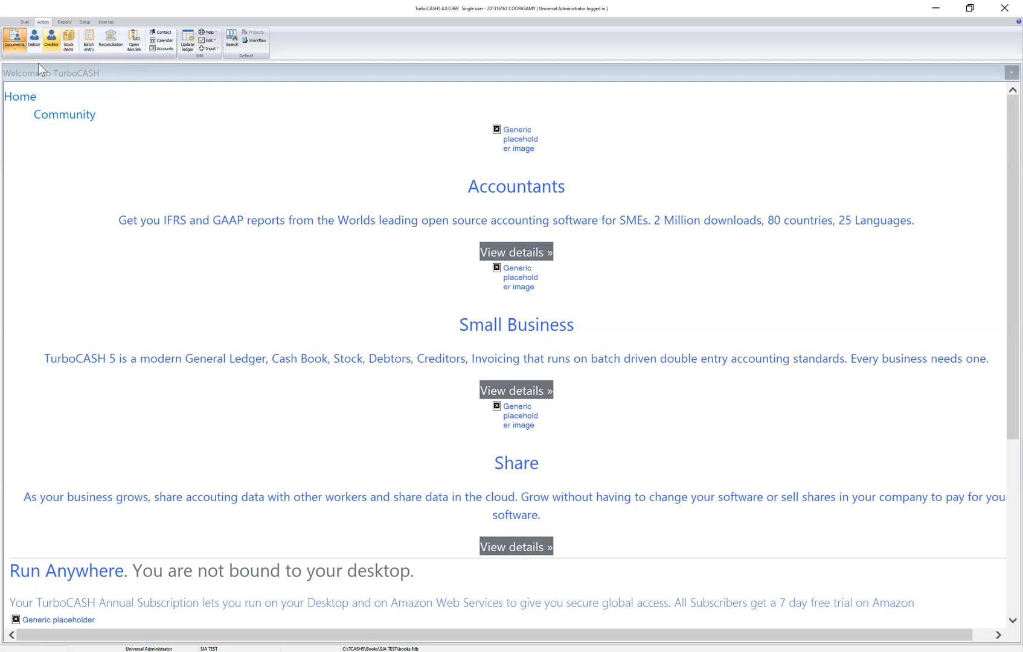
Open batch entry for the PAYMENTS JNL on the current bank account, accepting the bank reconciliation options without entering a balance
{"action": "left_click", "coordinate": [87, 39]}
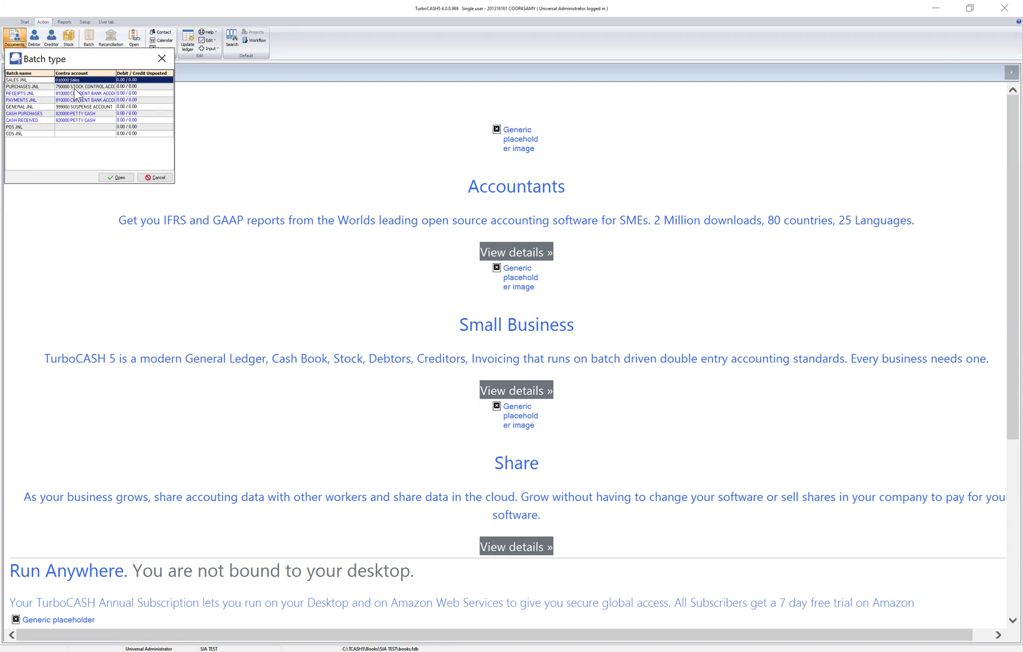
{"action": "left_click", "coordinate": [30, 94]}
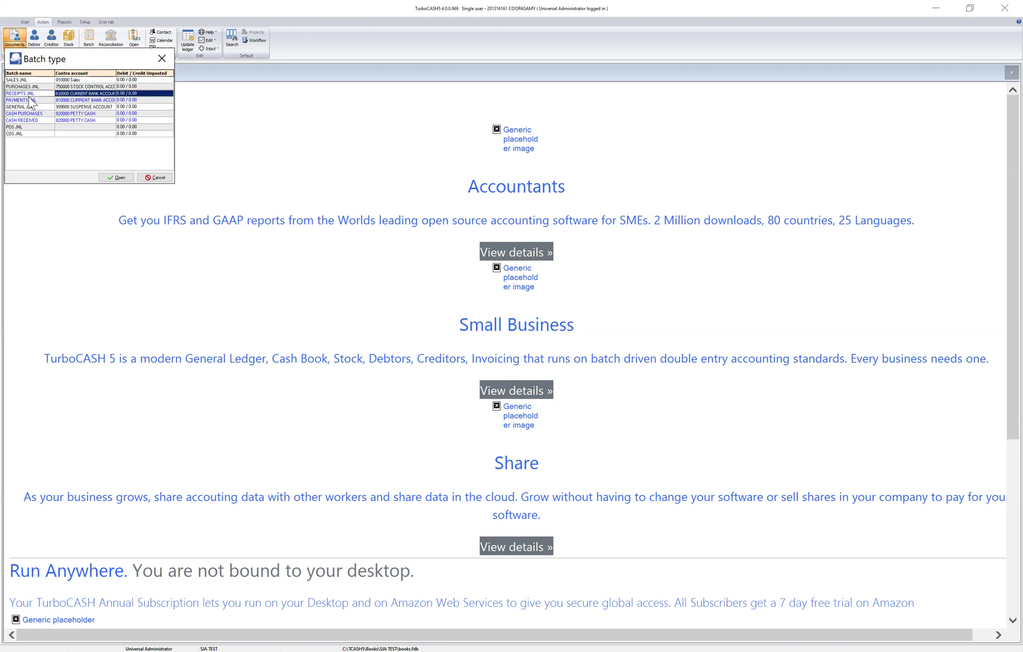
{"action": "left_click", "coordinate": [61, 95]}
{"action": "key", "text": "Return"}
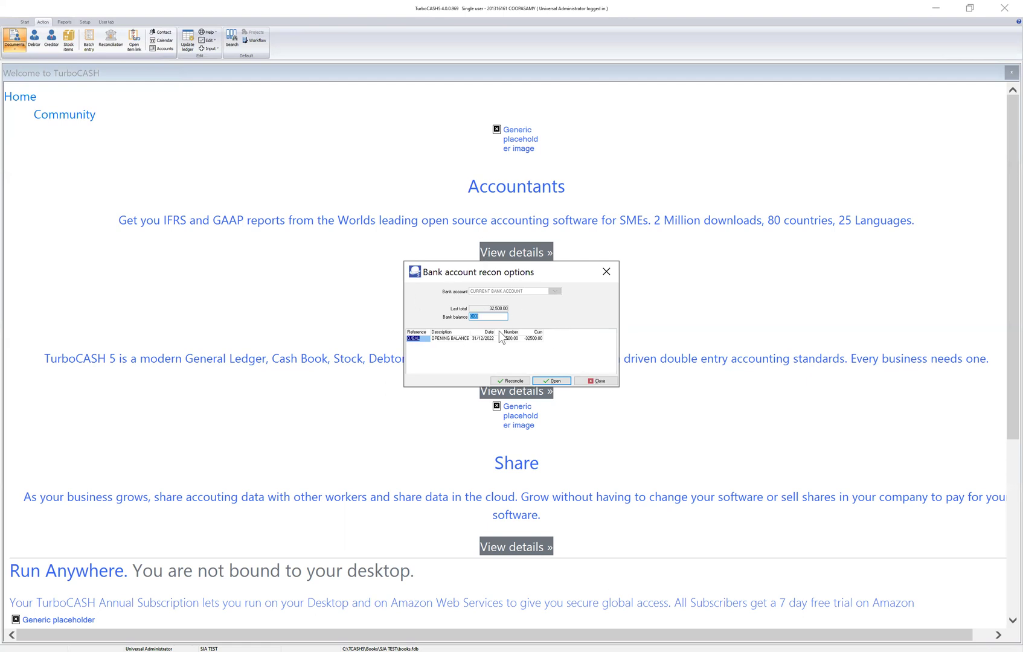
{"action": "left_click", "coordinate": [562, 381]}
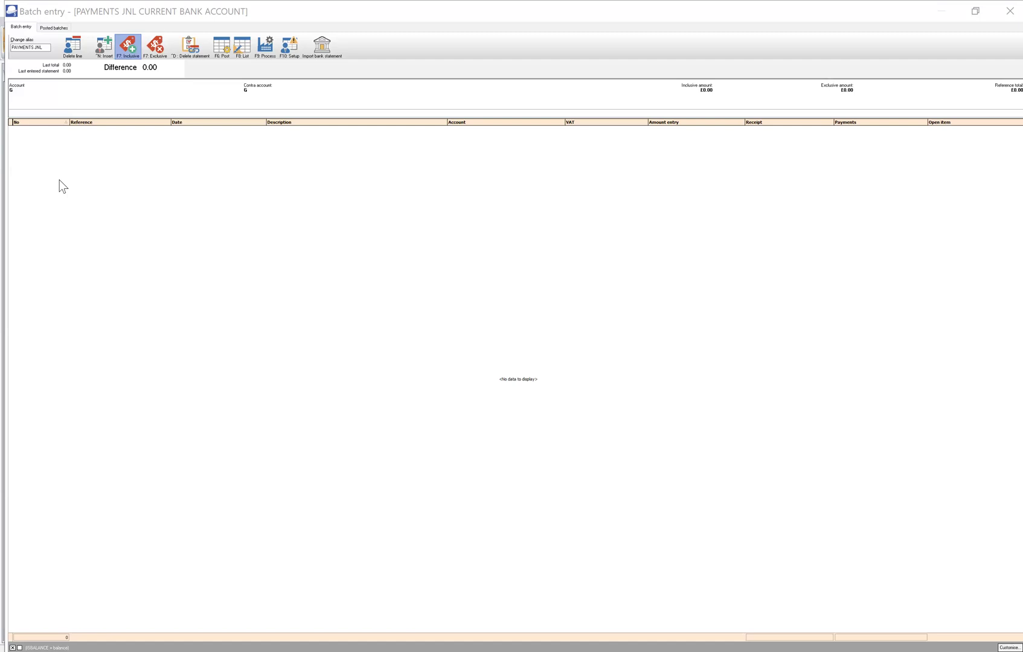
Insert a first line in the payments journal and give it the reference EFT15
{"action": "left_click", "coordinate": [57, 133]}
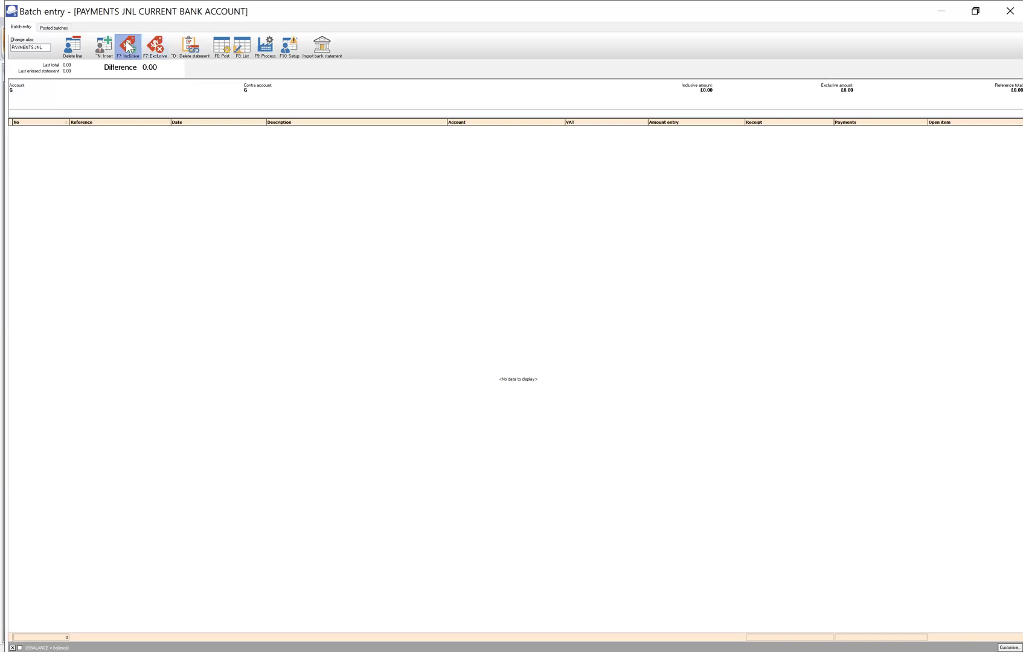
{"action": "left_click", "coordinate": [129, 47]}
{"action": "left_click", "coordinate": [102, 53]}
{"action": "left_click", "coordinate": [34, 130]}
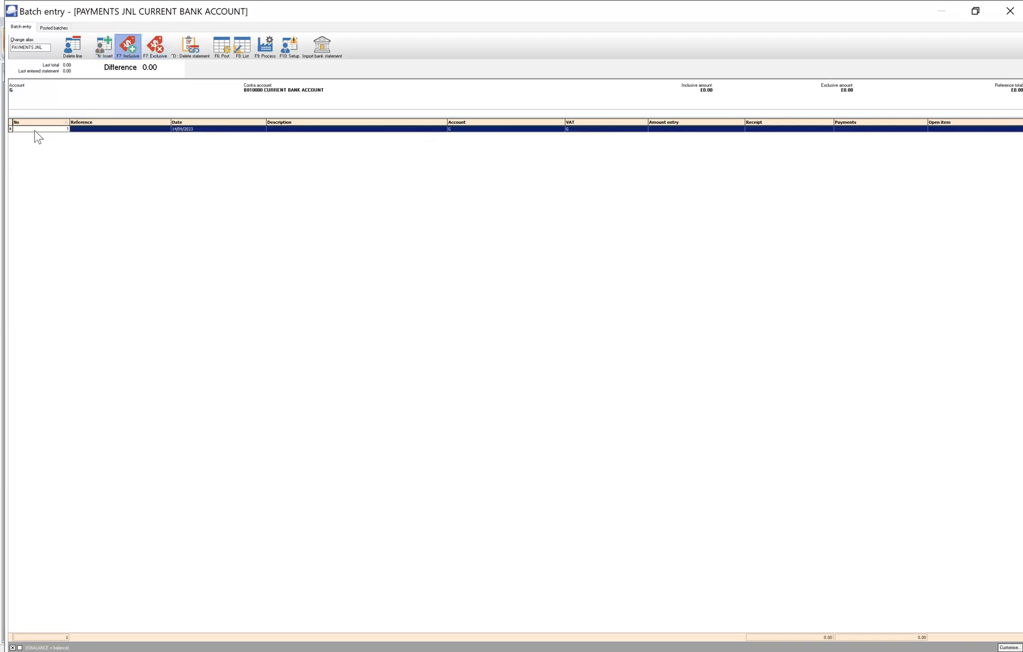
{"action": "left_click", "coordinate": [85, 130]}
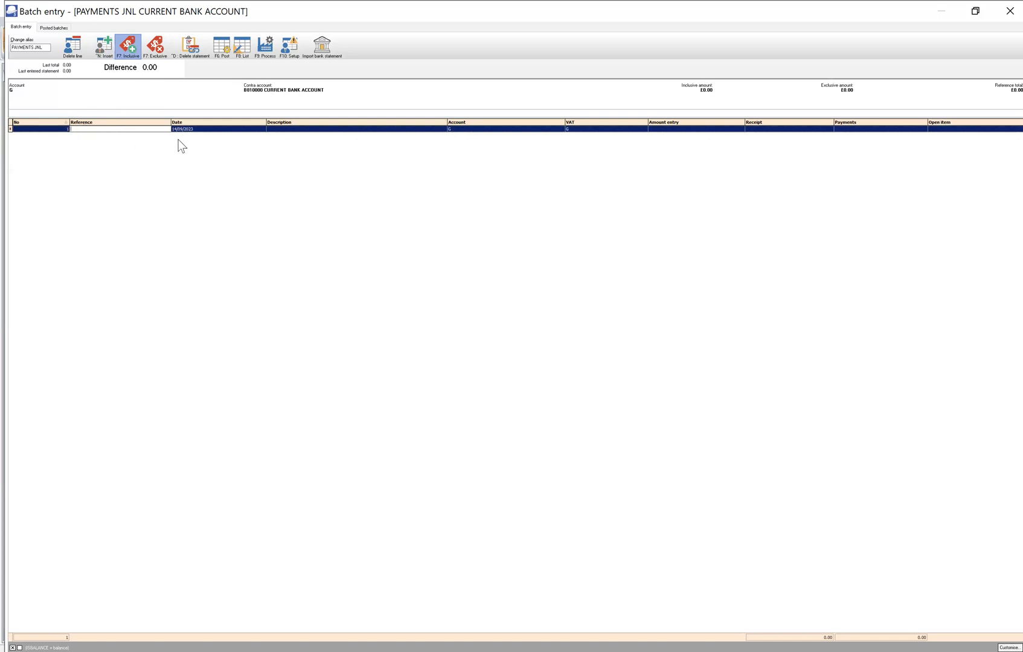
Try to change the EFT15 line's date to a day in February 2022
{"action": "left_click", "coordinate": [217, 130]}
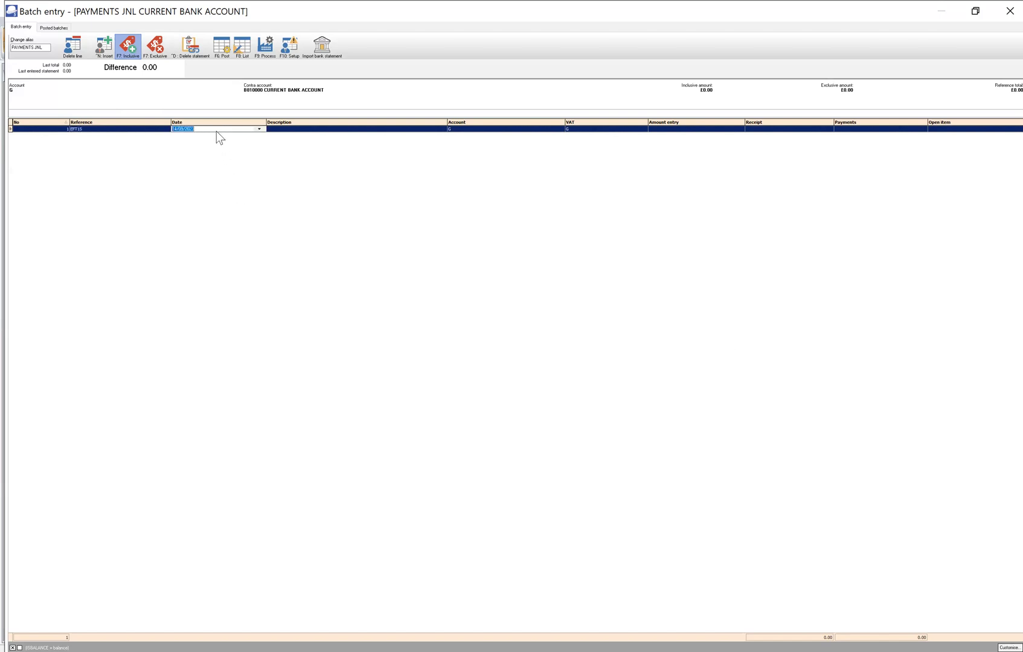
{"action": "key", "text": "Return"}
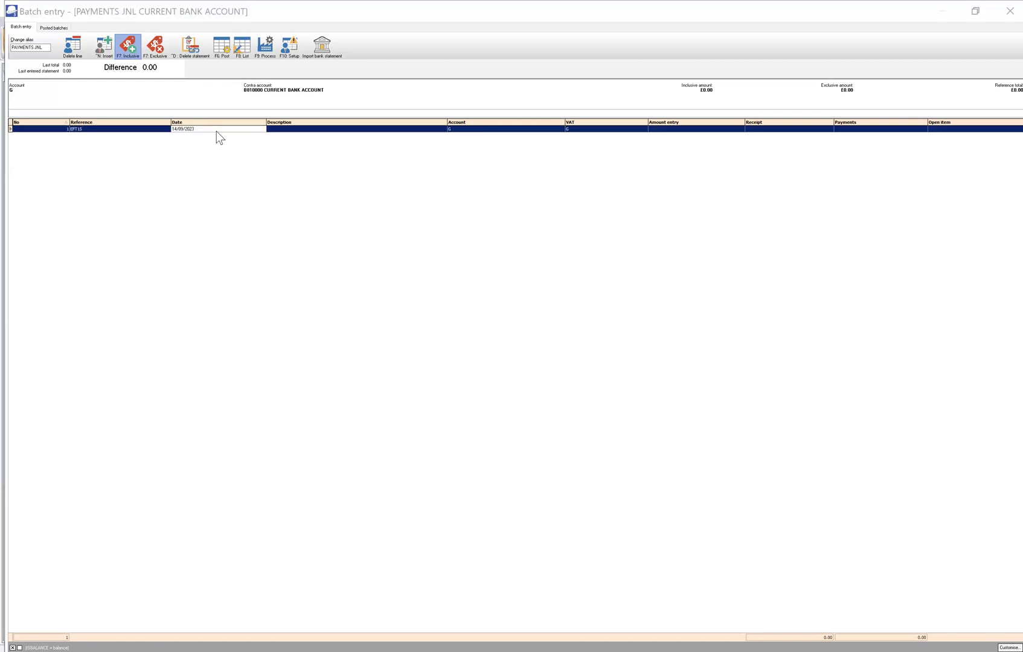
{"action": "left_click", "coordinate": [262, 129]}
{"action": "left_click", "coordinate": [209, 135]}
{"action": "left_click", "coordinate": [176, 135]}
{"action": "left_click", "coordinate": [175, 135]}
{"action": "left_click", "coordinate": [175, 136]}
{"action": "left_click", "coordinate": [175, 135]}
{"action": "left_click", "coordinate": [175, 135]}
{"action": "left_click", "coordinate": [175, 135]}
{"action": "left_click", "coordinate": [175, 135]}
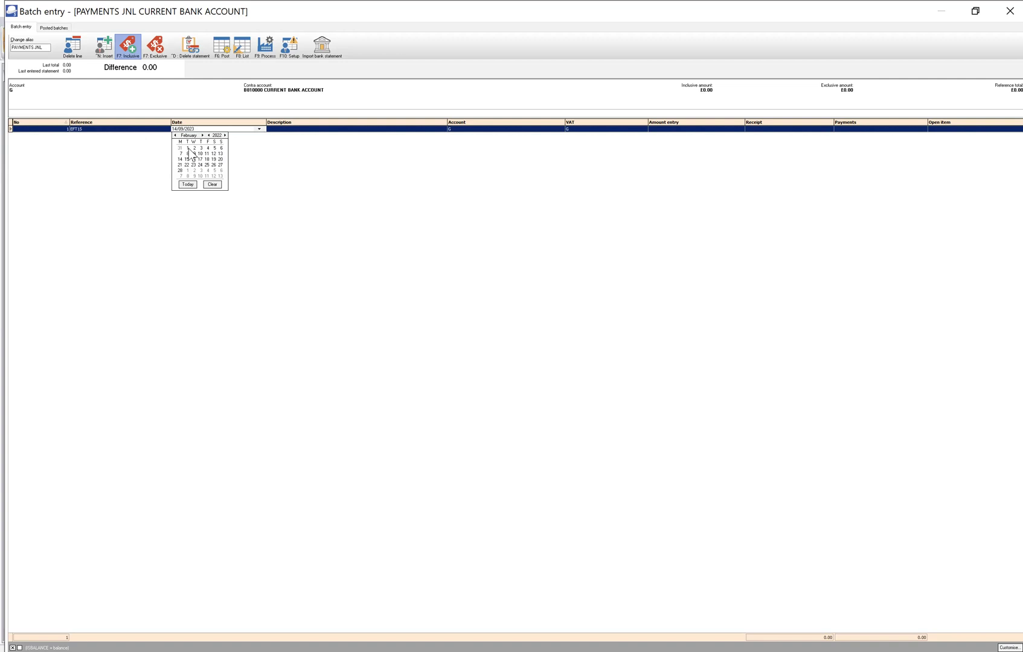
{"action": "left_click", "coordinate": [189, 149]}
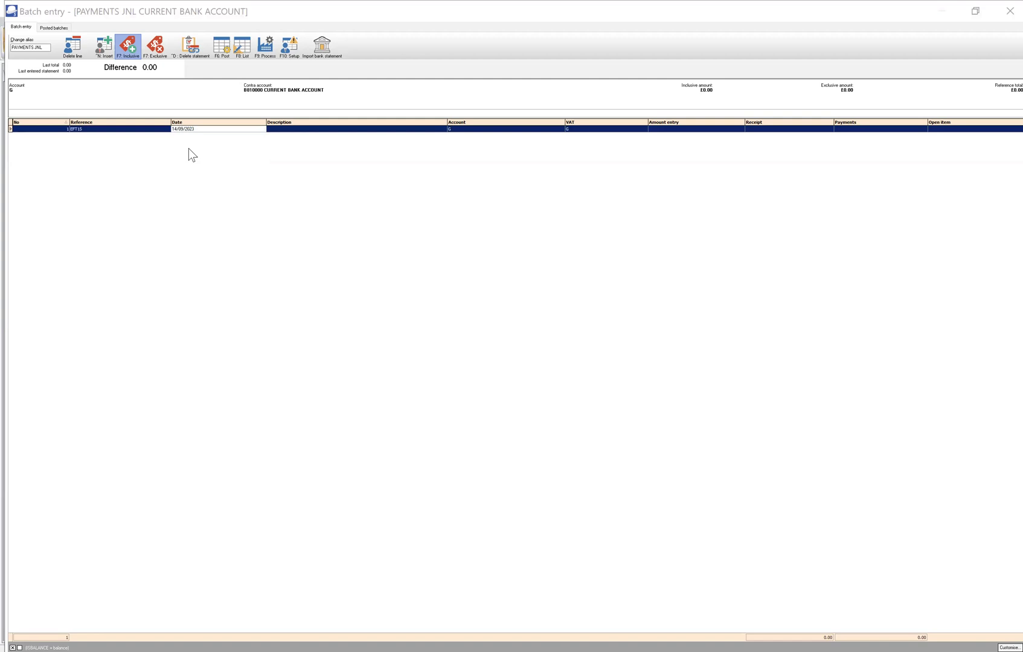
Set the EFT15 line's date to 07/02/2022
{"action": "left_click", "coordinate": [220, 129]}
{"action": "left_click", "coordinate": [258, 129]}
{"action": "left_click", "coordinate": [175, 136]}
{"action": "left_click", "coordinate": [175, 136]}
{"action": "left_click", "coordinate": [175, 136]}
{"action": "left_click", "coordinate": [175, 136]}
{"action": "left_click", "coordinate": [175, 136]}
{"action": "left_click", "coordinate": [175, 136]}
{"action": "left_click", "coordinate": [175, 136]}
{"action": "left_click", "coordinate": [208, 135]}
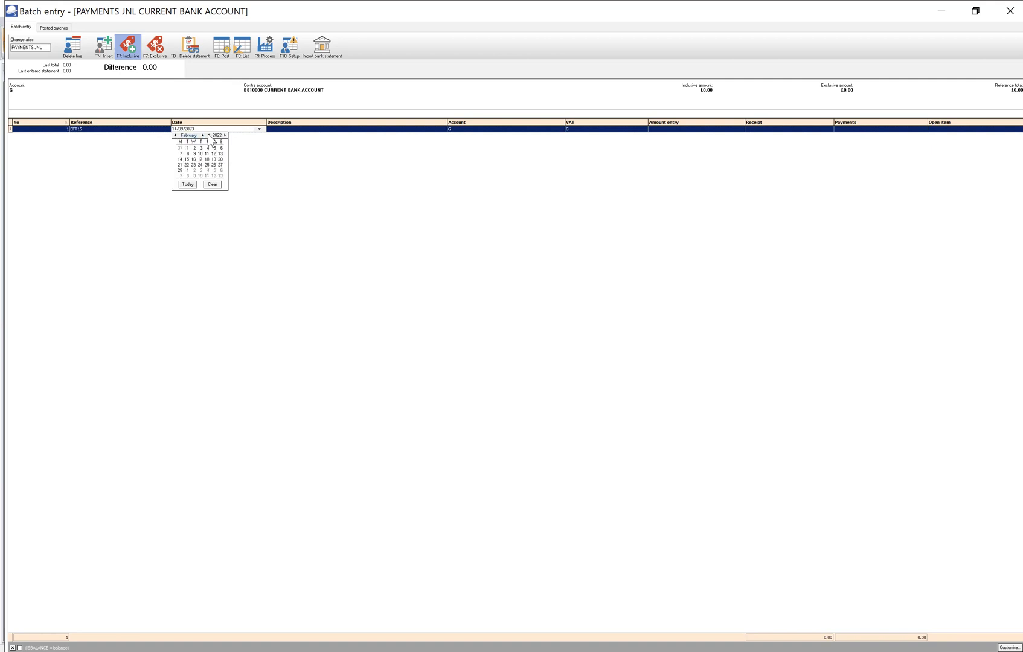
{"action": "left_click", "coordinate": [181, 152]}
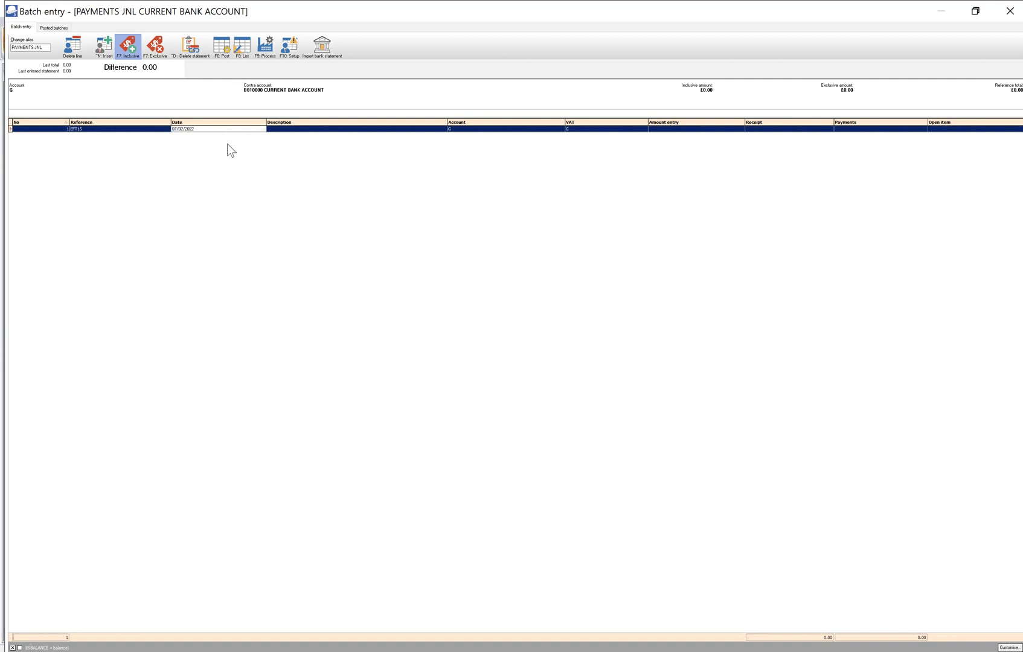
Describe the EFT15 line as PAID CREDITOR and assign it to the creditor account CCRE1 KHORO KITCHEN
{"action": "left_click", "coordinate": [304, 130]}
{"action": "type", "text": "PAID CREDITOR"}
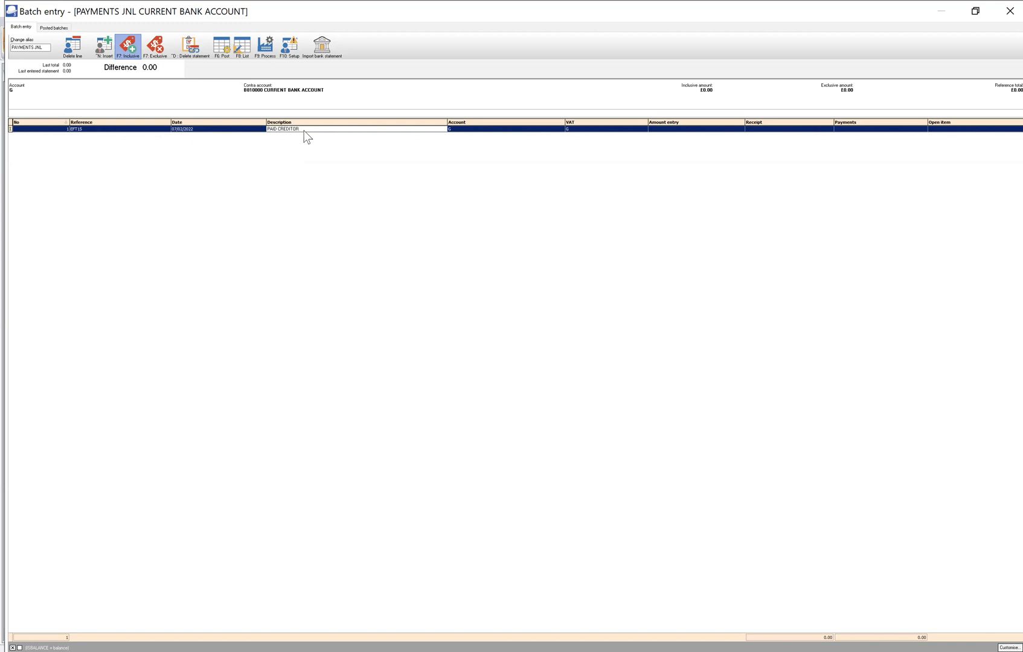
{"action": "key", "text": "Return"}
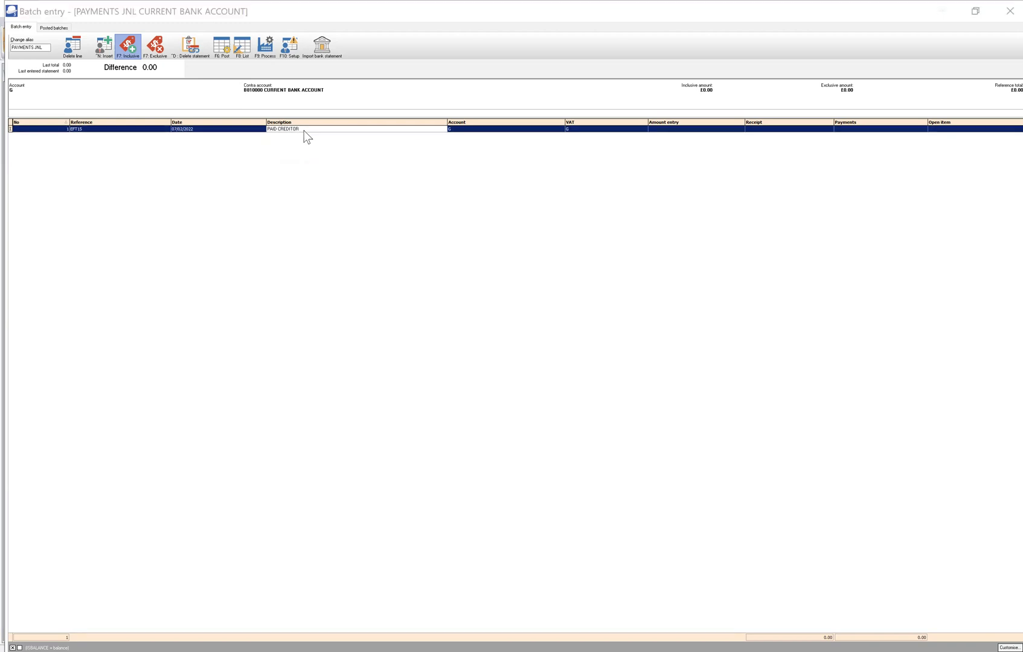
{"action": "left_click", "coordinate": [480, 131]}
{"action": "scroll", "coordinate": [505, 173], "scroll_direction": "up", "scroll_amount": 6}
{"action": "scroll", "coordinate": [505, 173], "scroll_direction": "up", "scroll_amount": 5}
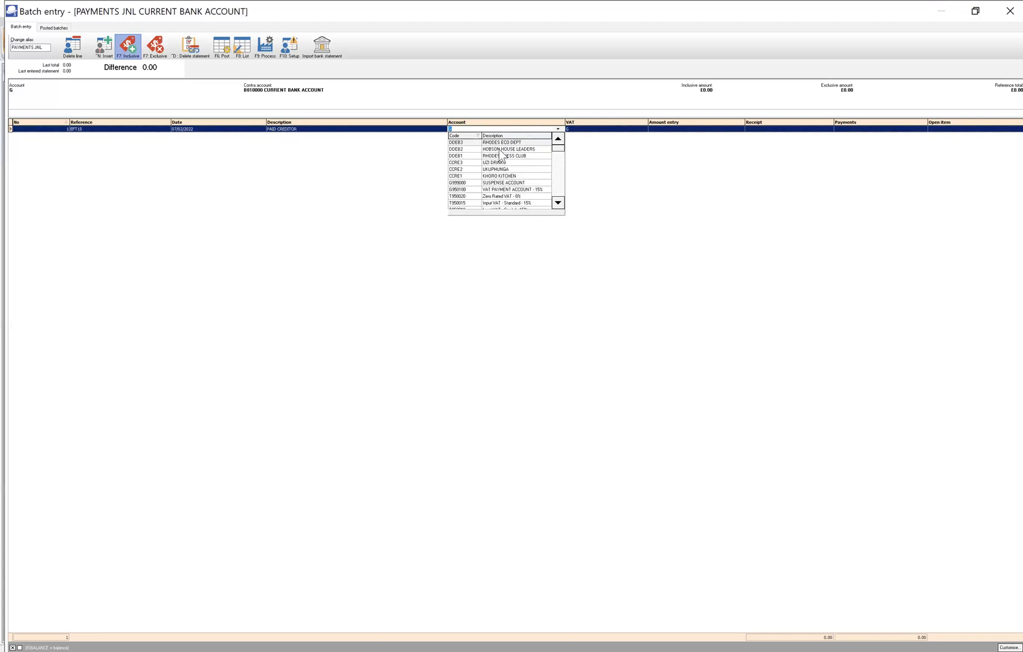
{"action": "left_click", "coordinate": [494, 176]}
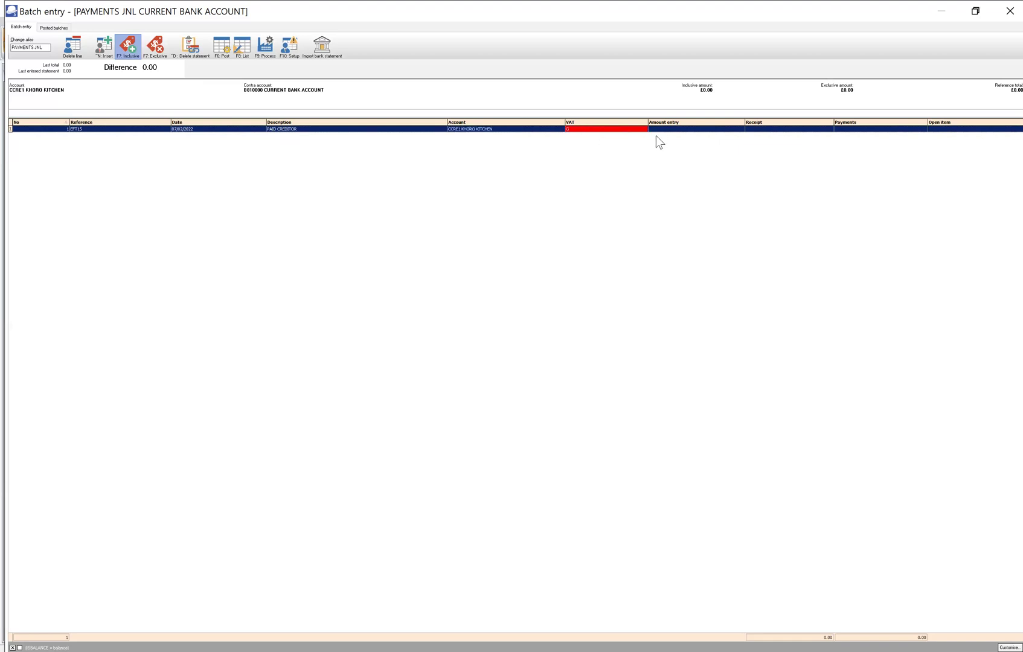
Enter 8500 as the payment amount on the EFT15 line and complete it to start a second line
{"action": "key", "text": "Tab"}
{"action": "key", "text": "Tab"}
{"action": "key", "text": "Return"}
{"action": "key", "text": "Tab"}
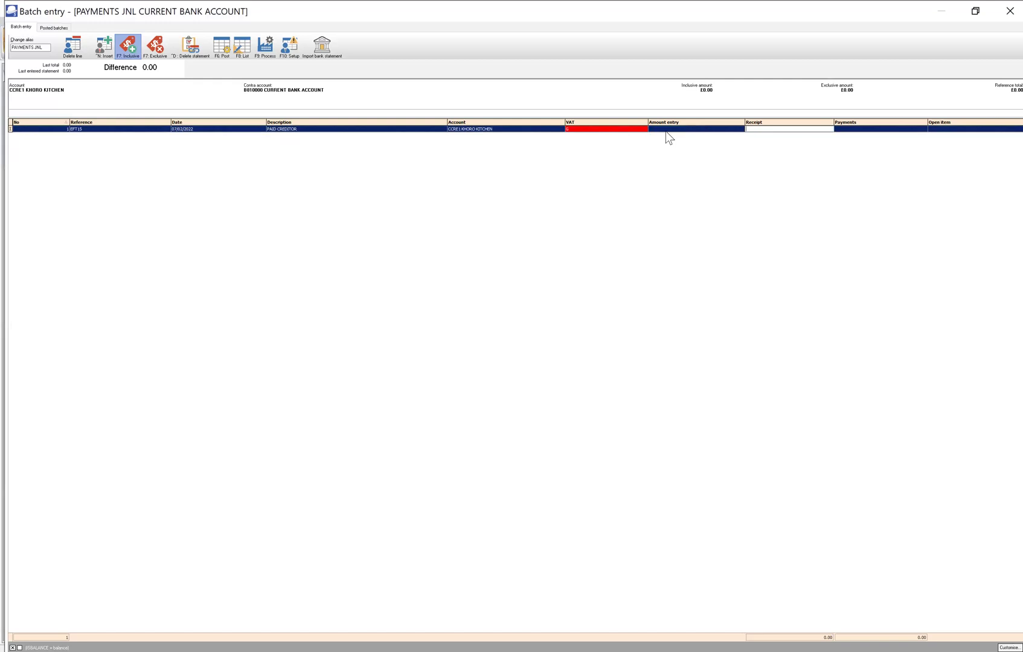
{"action": "key", "text": "Tab"}
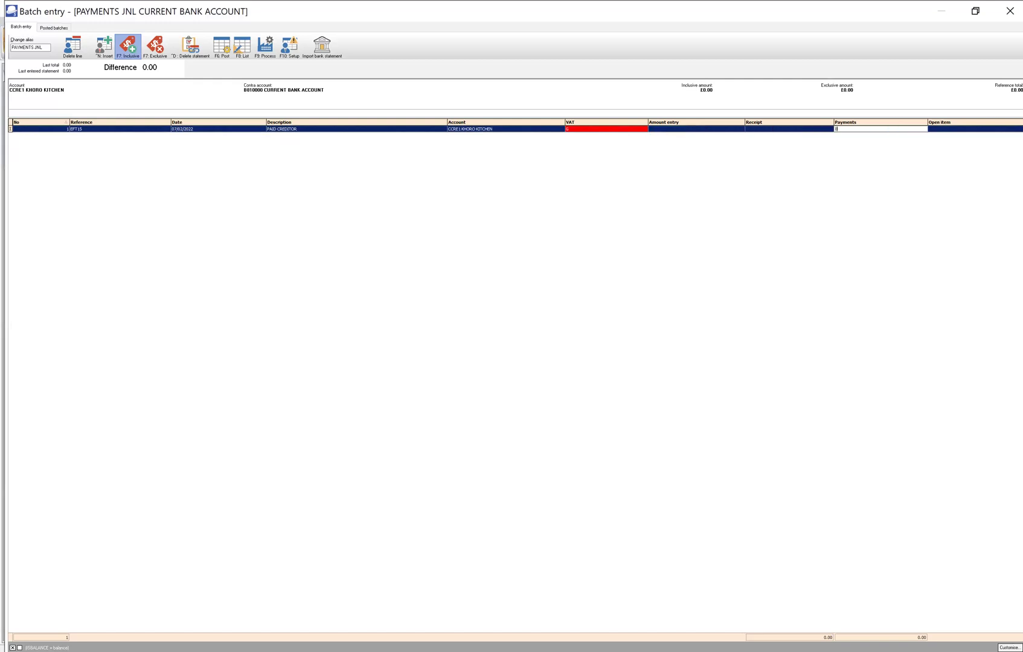
{"action": "type", "text": "8500"}
{"action": "key", "text": "Tab"}
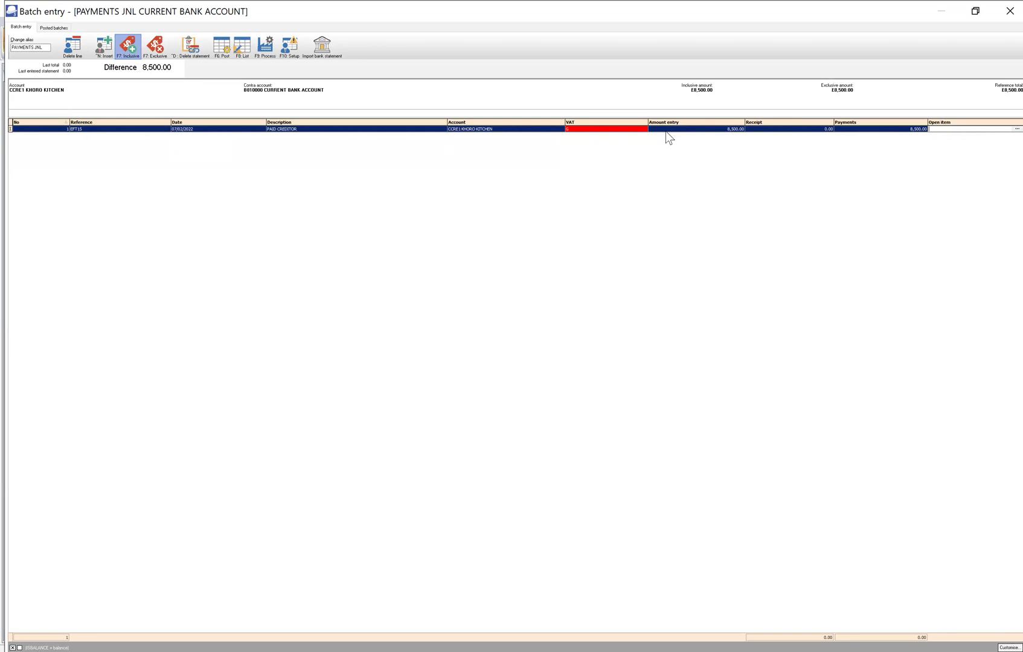
{"action": "key", "text": "Return"}
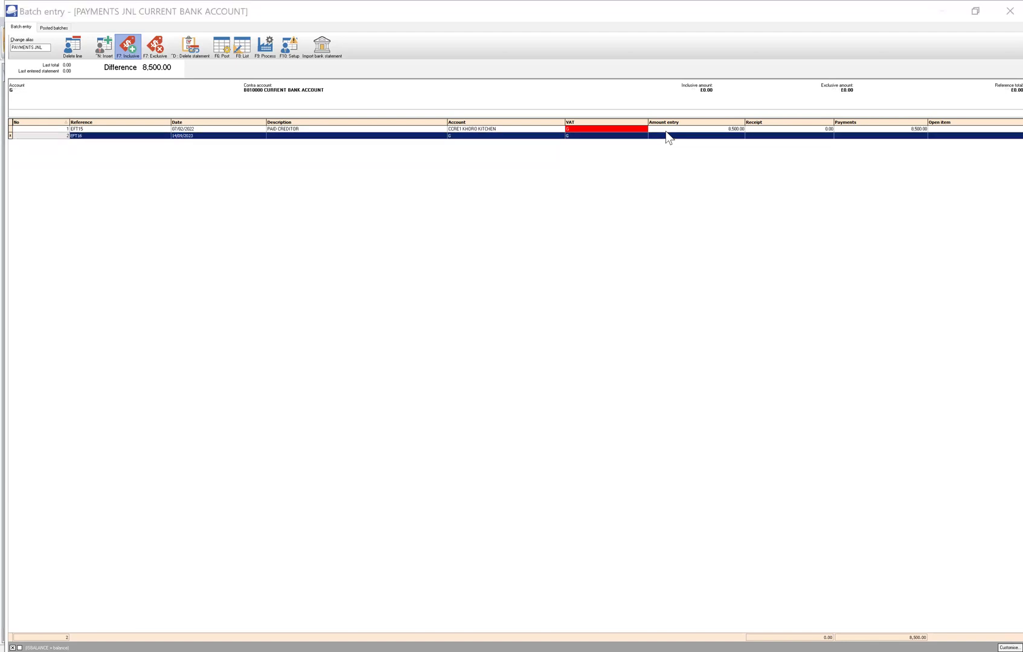
Set the date of the second payment line, EFT16, to 08/02/2022
{"action": "left_click", "coordinate": [93, 140]}
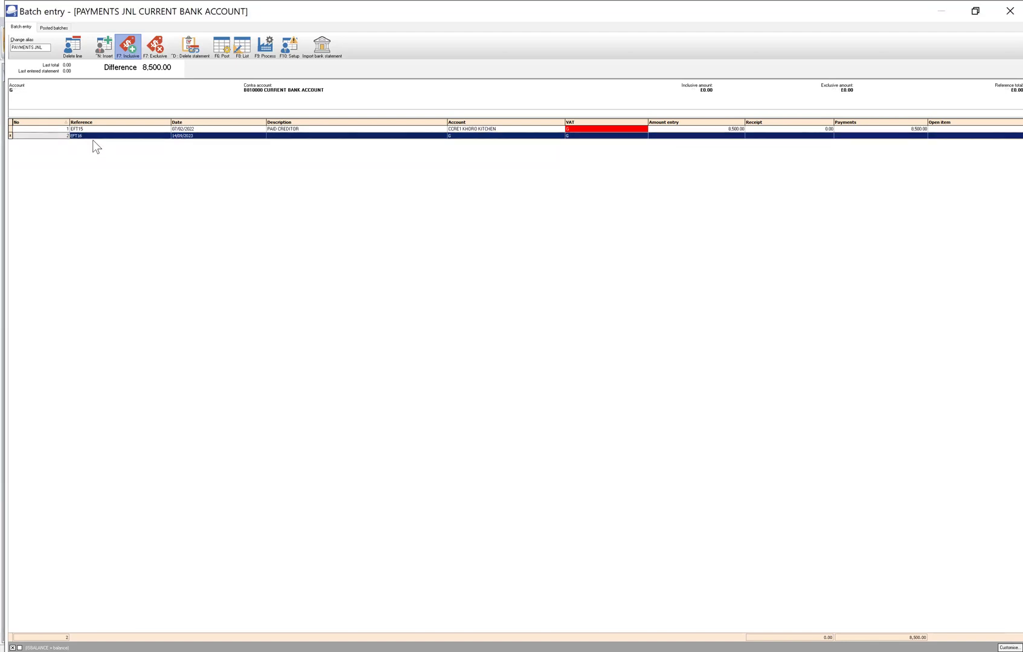
{"action": "left_click", "coordinate": [198, 136]}
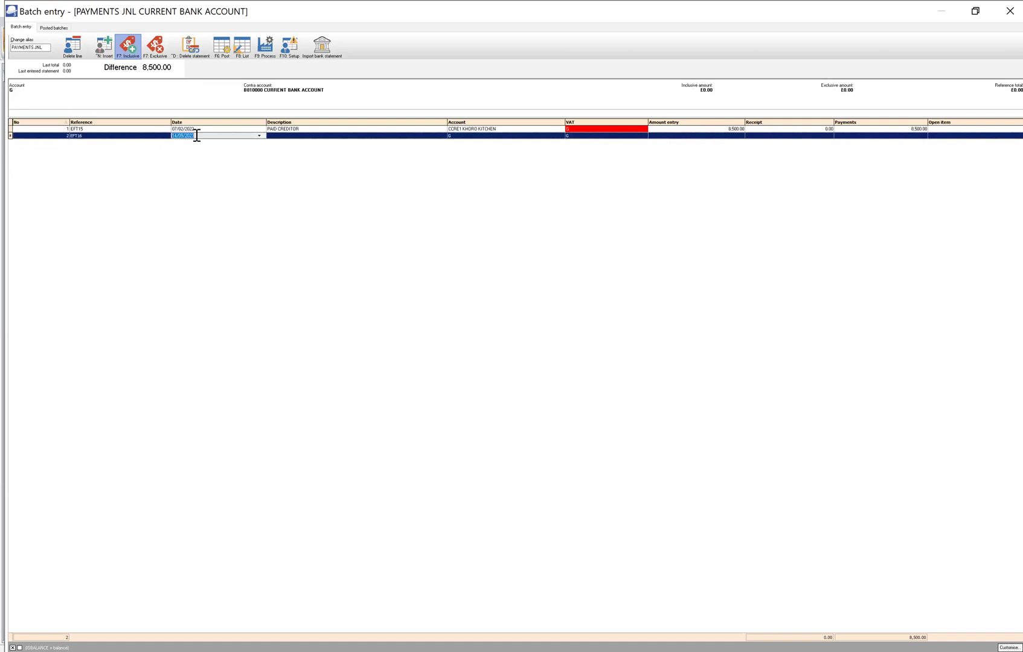
{"action": "left_click", "coordinate": [260, 137]}
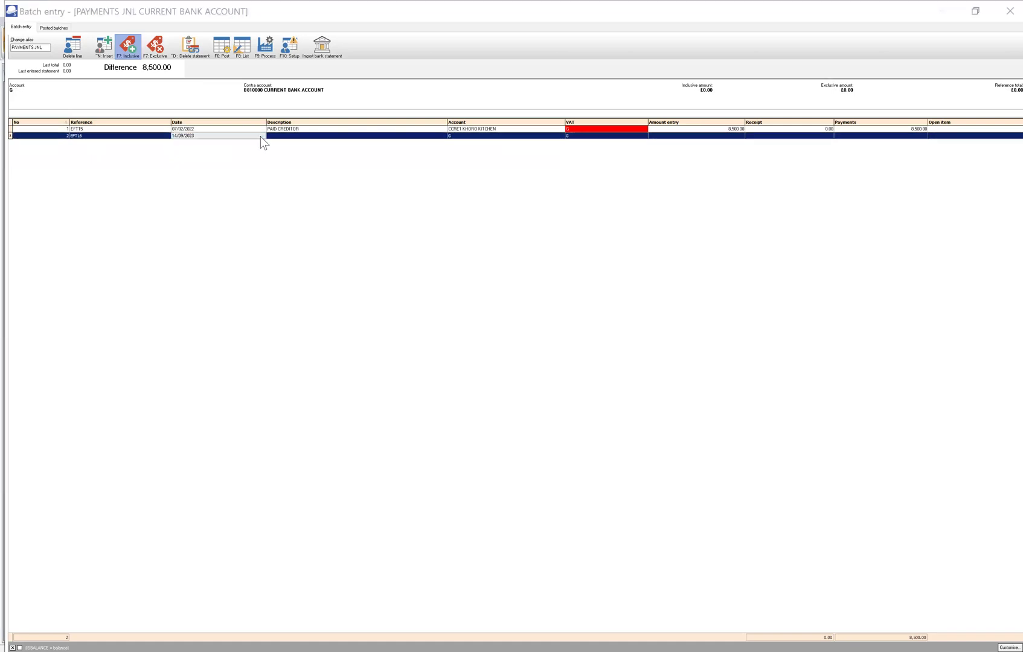
{"action": "left_click", "coordinate": [260, 136]}
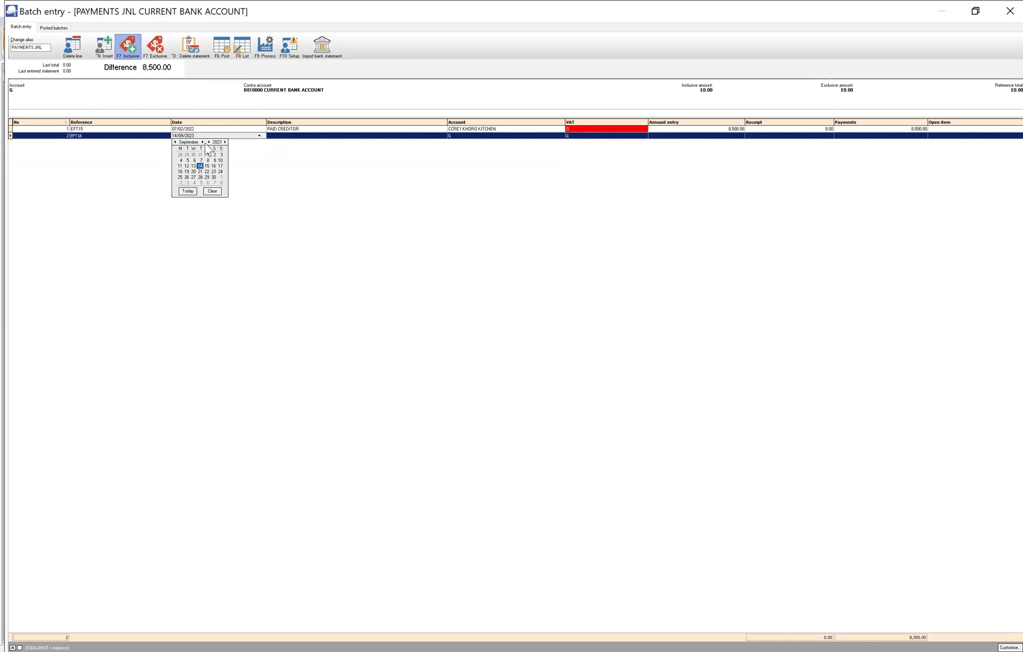
{"action": "left_click", "coordinate": [209, 142]}
{"action": "left_click", "coordinate": [175, 142]}
{"action": "left_click", "coordinate": [174, 142]}
{"action": "left_click", "coordinate": [174, 142]}
{"action": "left_click", "coordinate": [174, 142]}
{"action": "left_click", "coordinate": [174, 142]}
{"action": "left_click", "coordinate": [174, 142]}
{"action": "left_click", "coordinate": [174, 142]}
{"action": "left_click", "coordinate": [188, 160]}
Describe the EFT16 line as PAID CREDITOR and assign it to the creditor account CCRE2 UKUPHUNGA
{"action": "left_click", "coordinate": [309, 138]}
{"action": "left_click", "coordinate": [303, 129]}
{"action": "key", "text": "ctrl+c"}
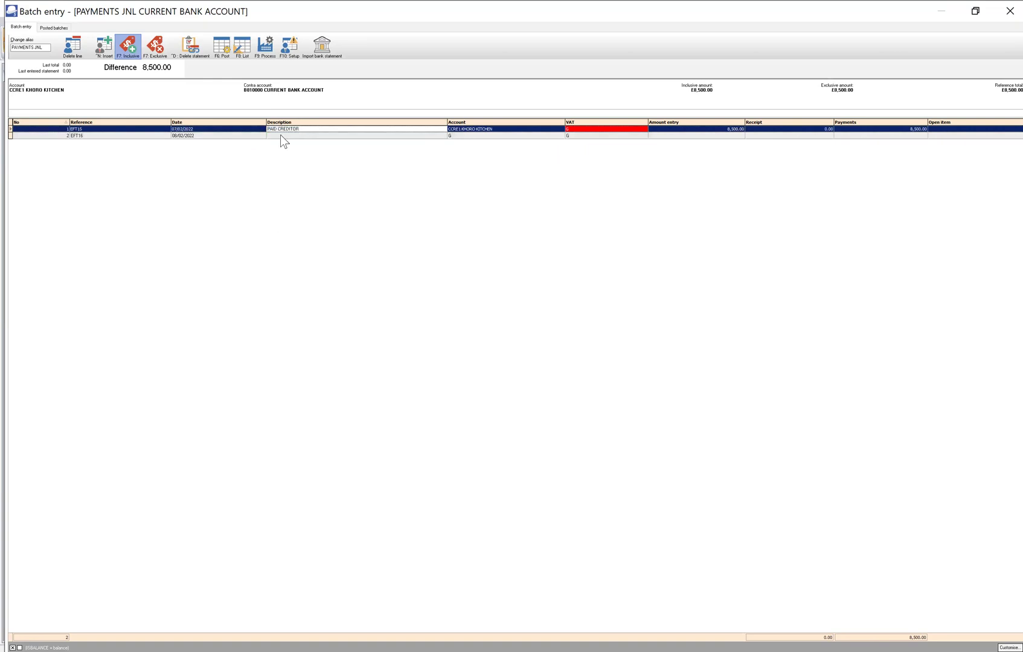
{"action": "left_click", "coordinate": [281, 135]}
{"action": "key", "text": "ctrl+v"}
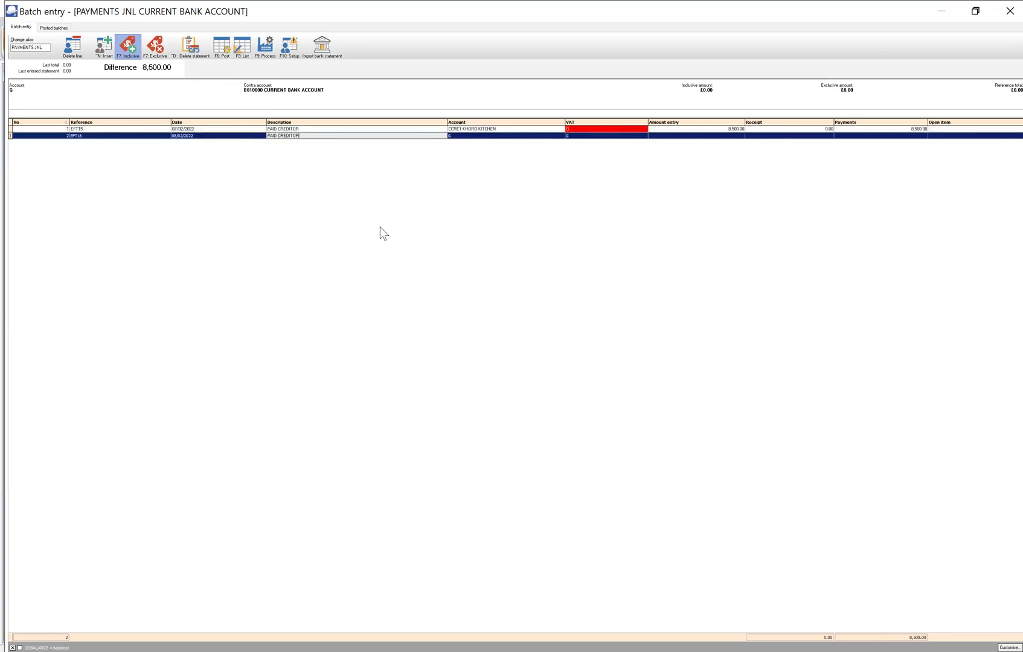
{"action": "left_click", "coordinate": [480, 136]}
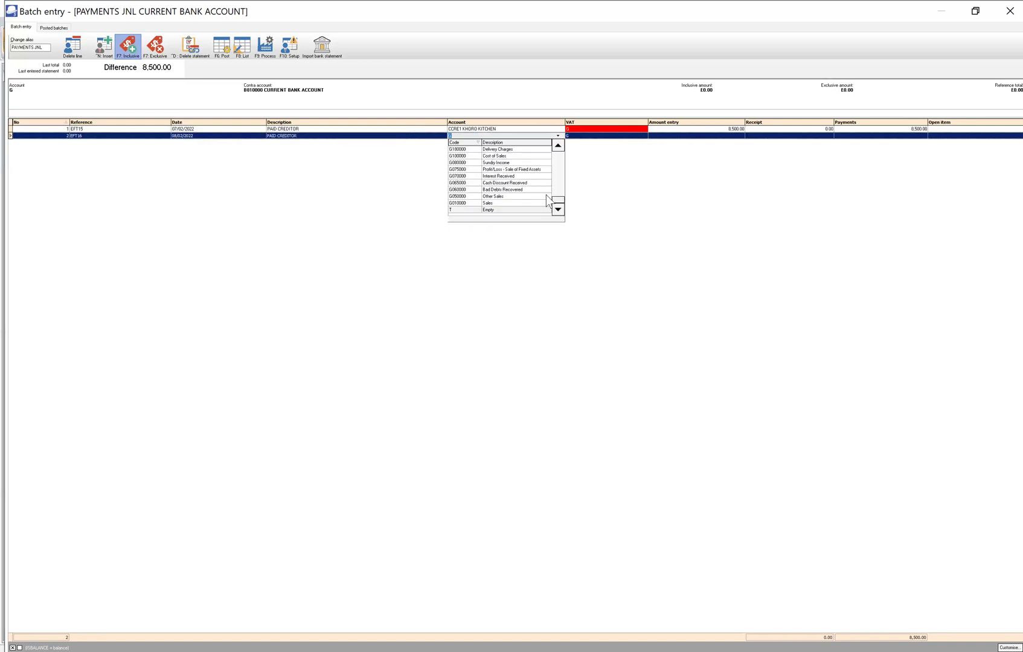
{"action": "left_click_drag", "start_coordinate": [556, 202], "coordinate": [553, 153]}
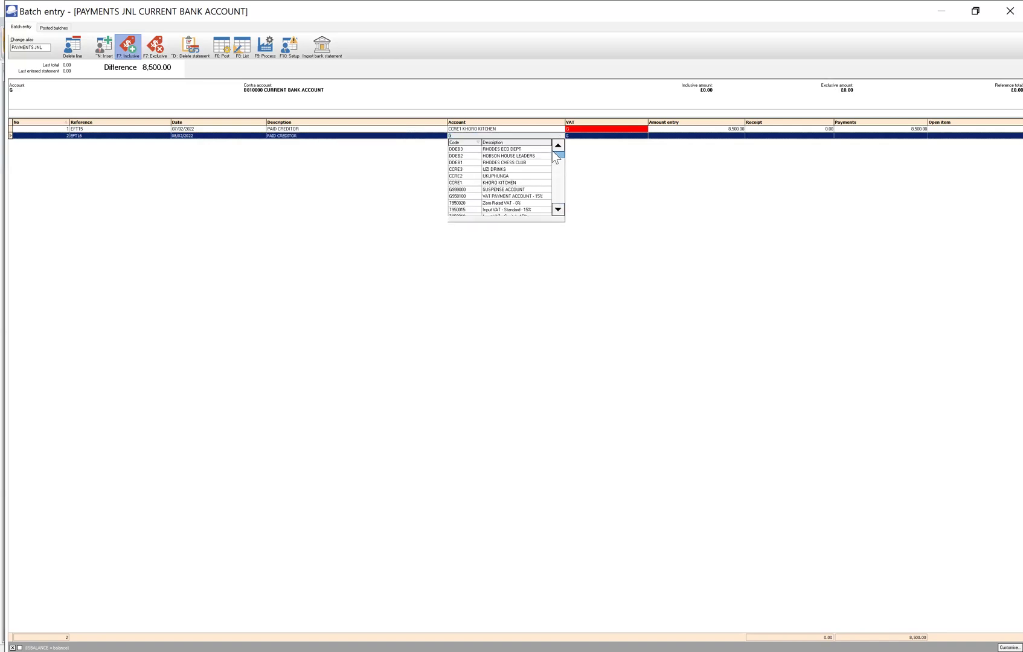
{"action": "left_click", "coordinate": [504, 176]}
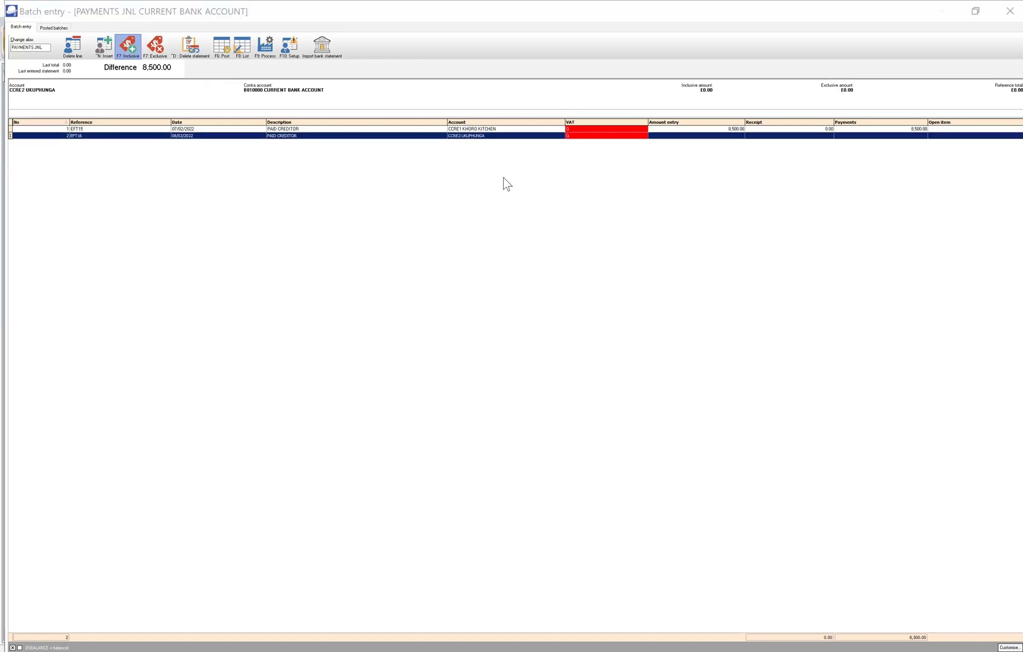
Enter 8000 as the payment amount on the EFT16 line and complete it to start a third line
{"action": "left_click", "coordinate": [681, 151]}
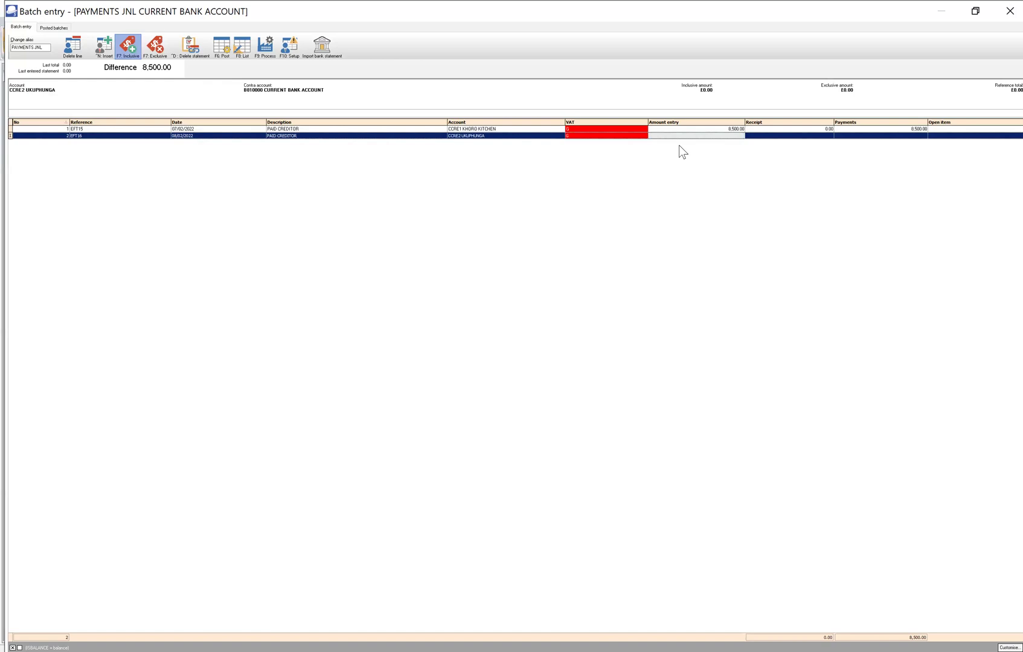
{"action": "key", "text": "Tab"}
{"action": "key", "text": "Tab"}
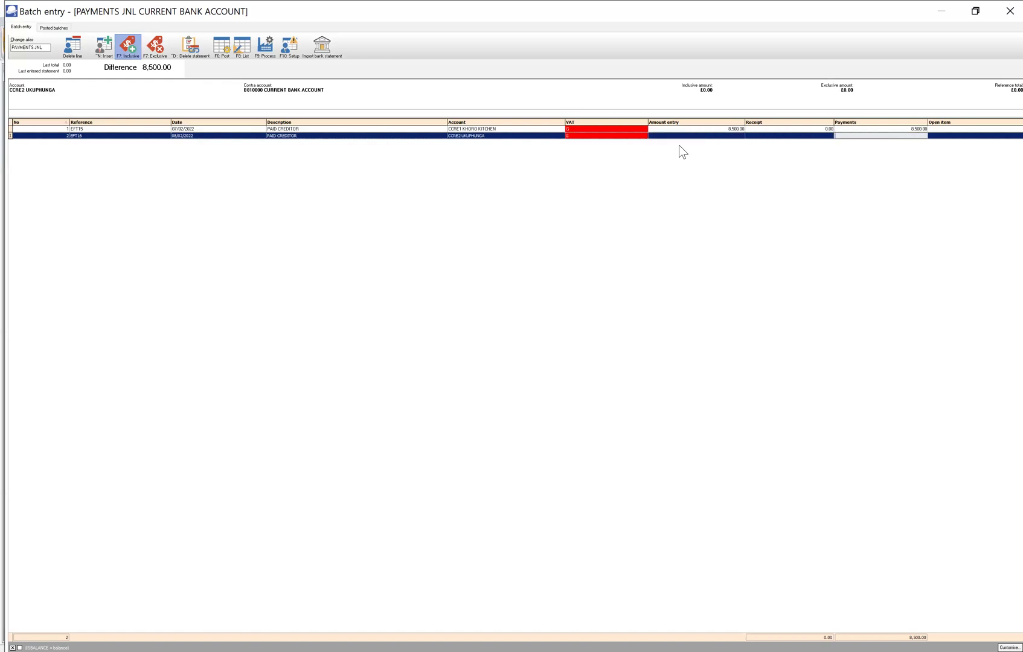
{"action": "type", "text": "900"}
{"action": "key", "text": "Tab"}
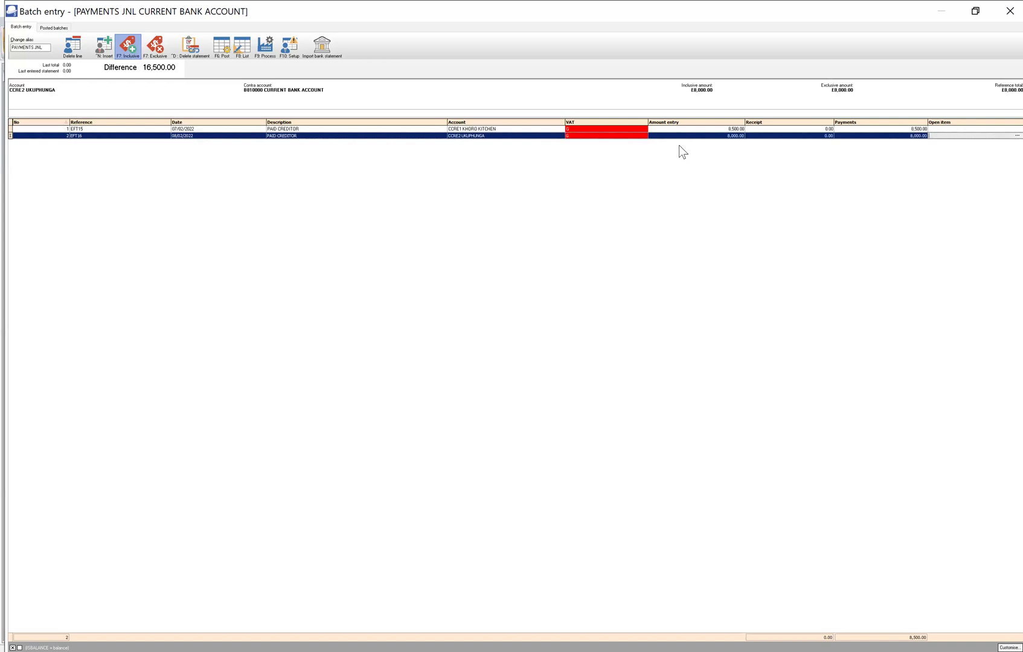
{"action": "key", "text": "Return"}
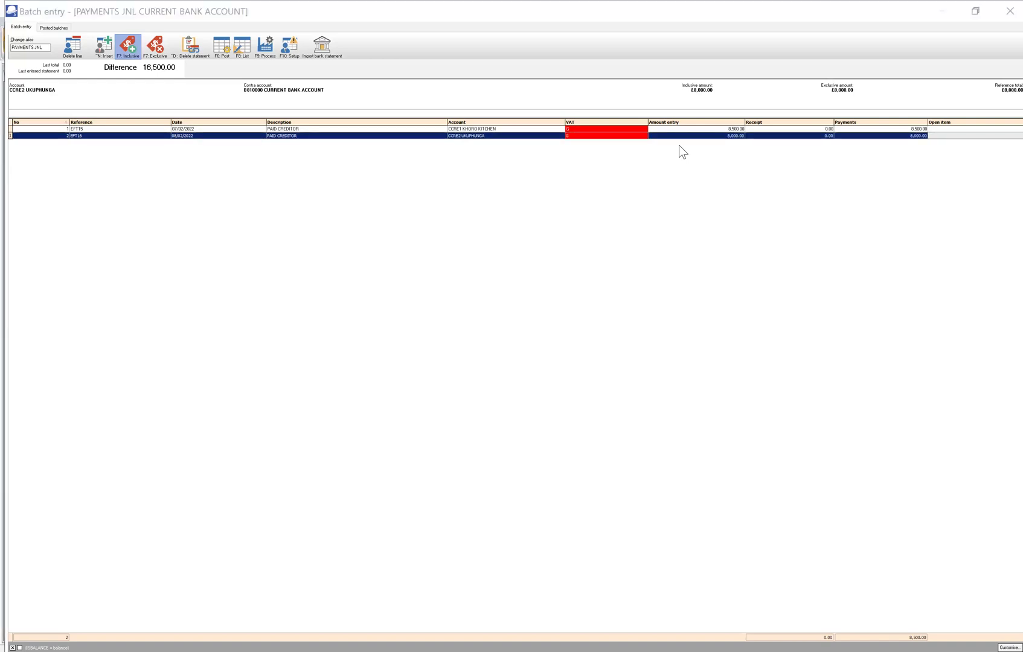
{"action": "key", "text": "Return"}
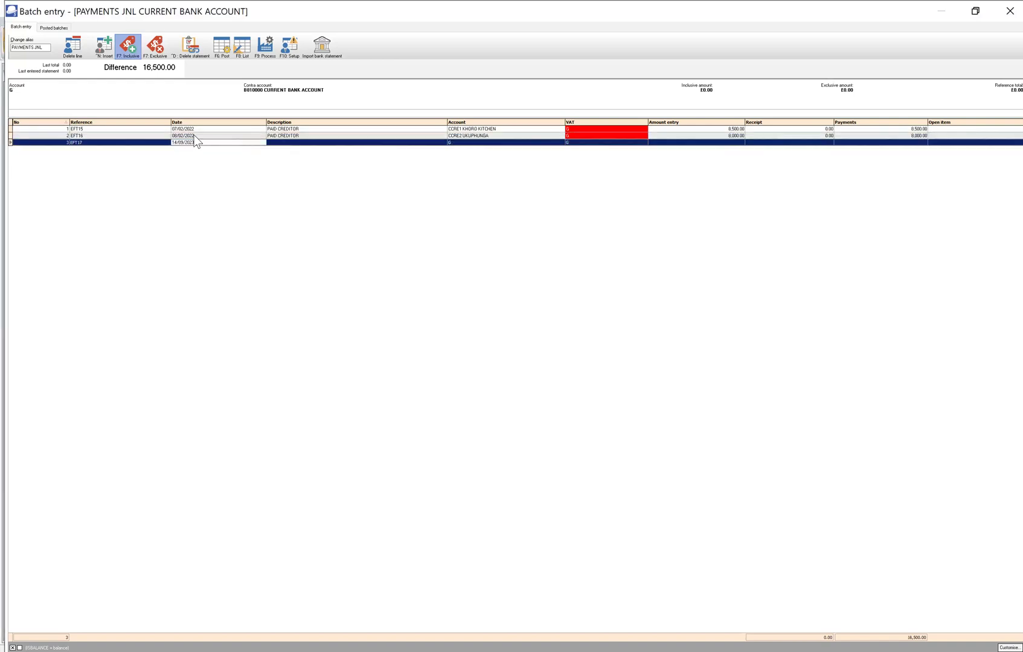
Copy the EFT16 line's date, 08/02/2022, to the EFT17 line and try to change the day to 27
{"action": "left_click", "coordinate": [194, 135]}
{"action": "key", "text": "ctrl+c"}
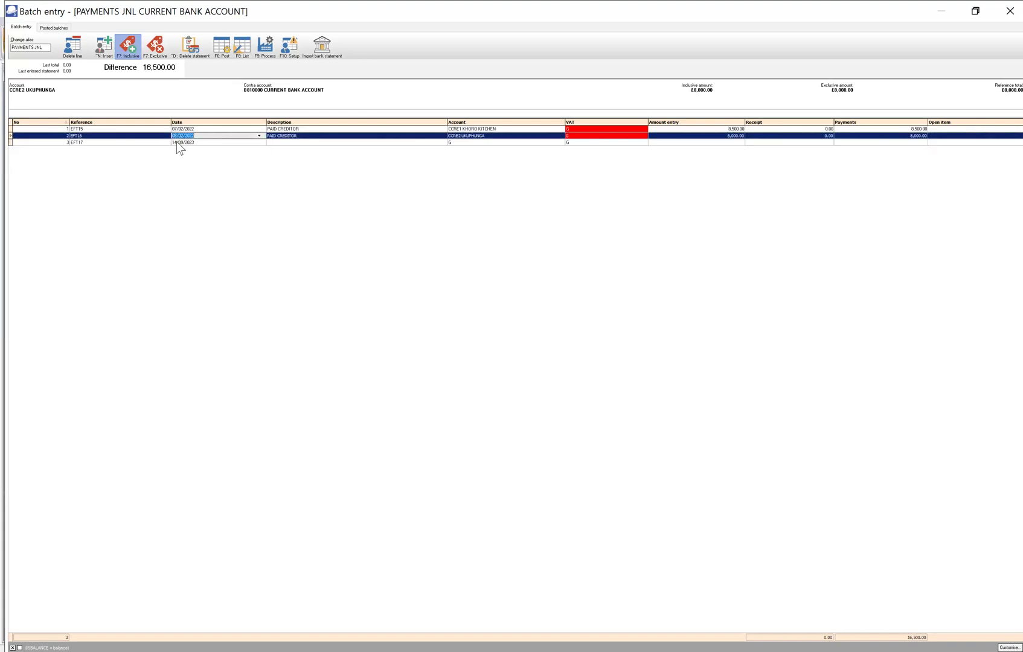
{"action": "left_click", "coordinate": [177, 142]}
{"action": "key", "text": "ctrl+v"}
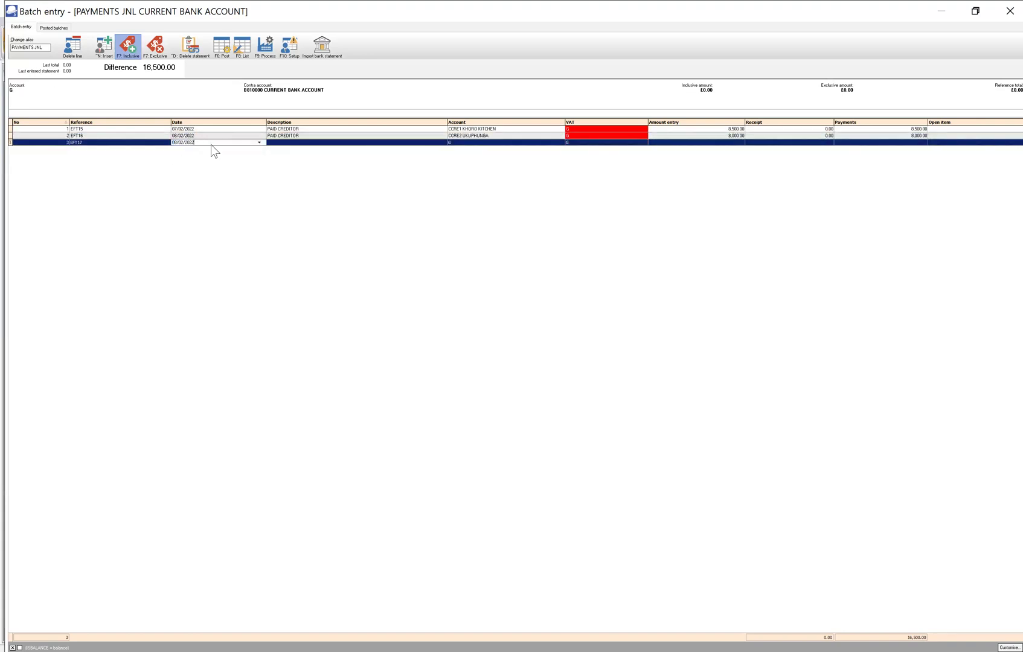
{"action": "key", "text": "Return"}
{"action": "left_click", "coordinate": [265, 253]}
{"action": "type", "text": "27/"}
{"action": "left_click", "coordinate": [277, 253]}
Copy the 08/02/2022 date from the EFT16 line to the EFT17 line again, dismissing the open item selection
{"action": "left_click", "coordinate": [219, 144]}
{"action": "left_click", "coordinate": [212, 135]}
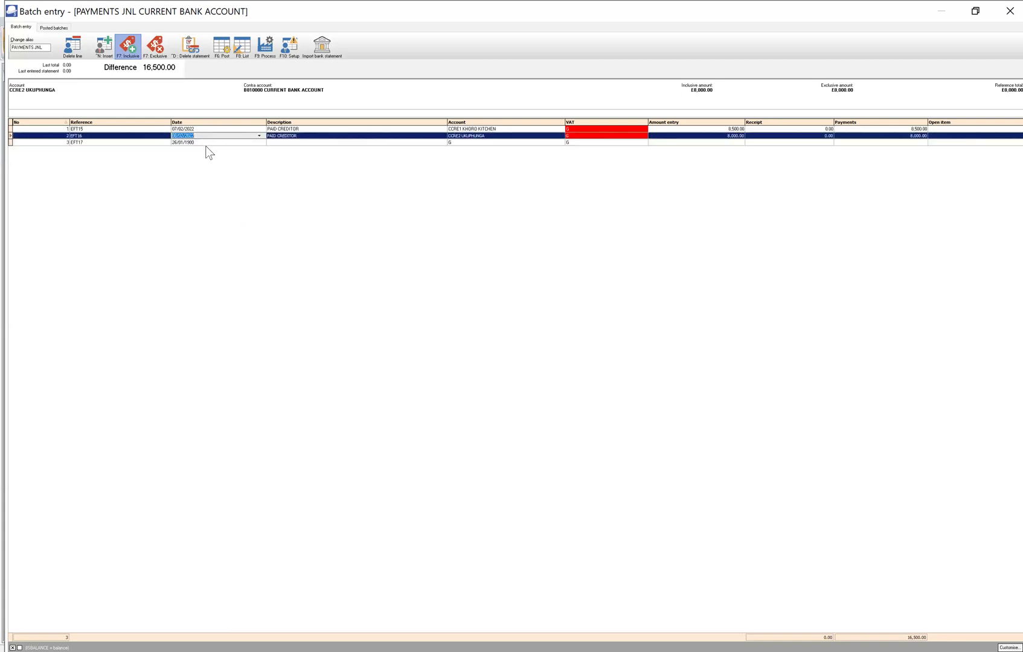
{"action": "key", "text": "ctrl+o"}
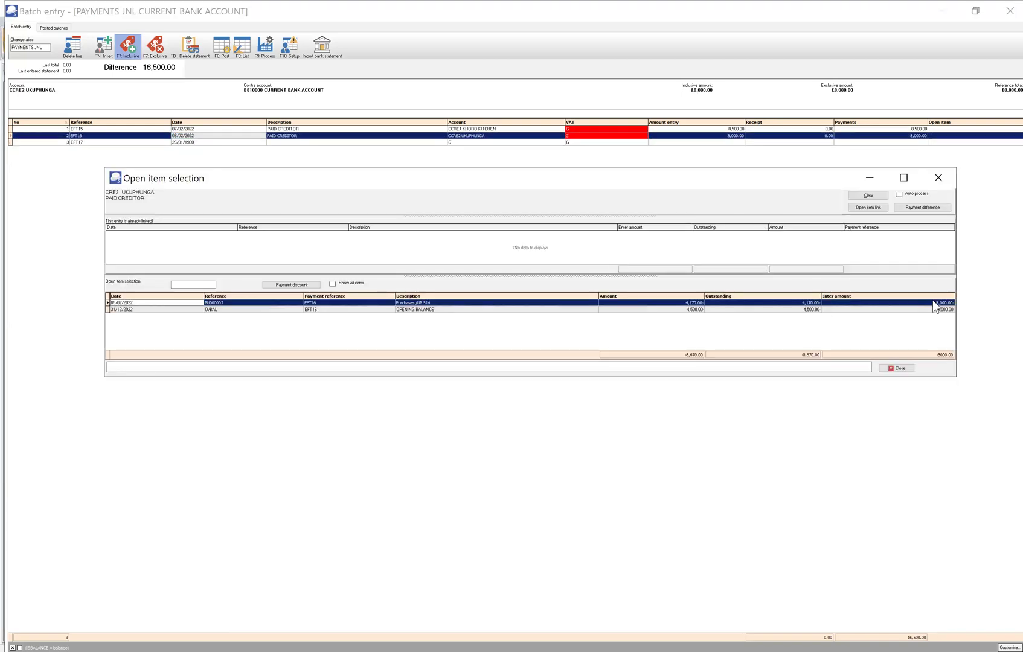
{"action": "left_click", "coordinate": [938, 180]}
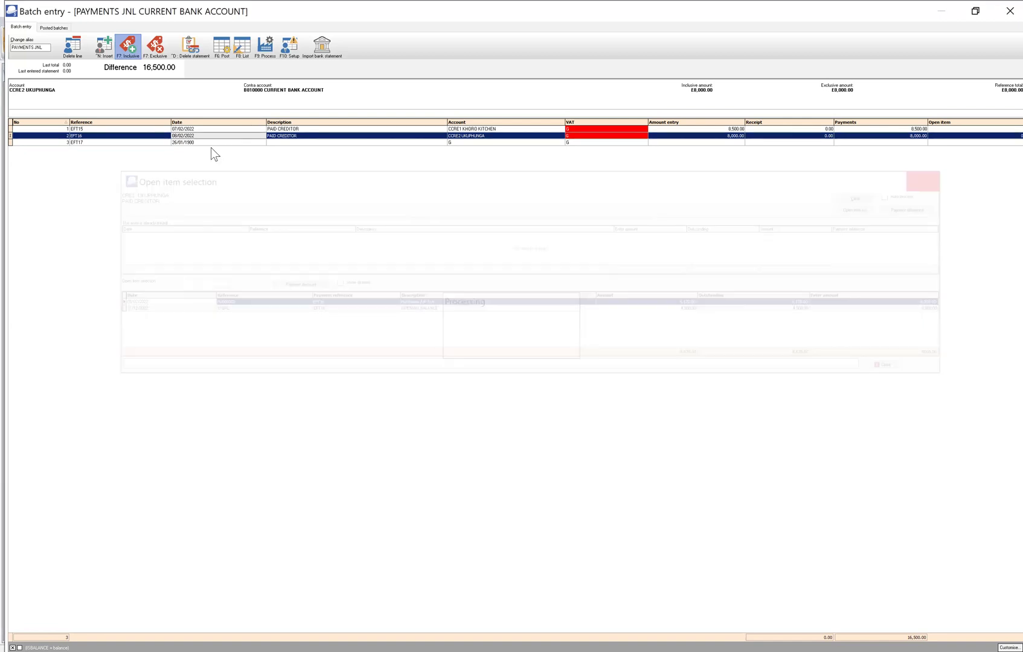
{"action": "left_click", "coordinate": [193, 142]}
{"action": "left_click", "coordinate": [193, 143]}
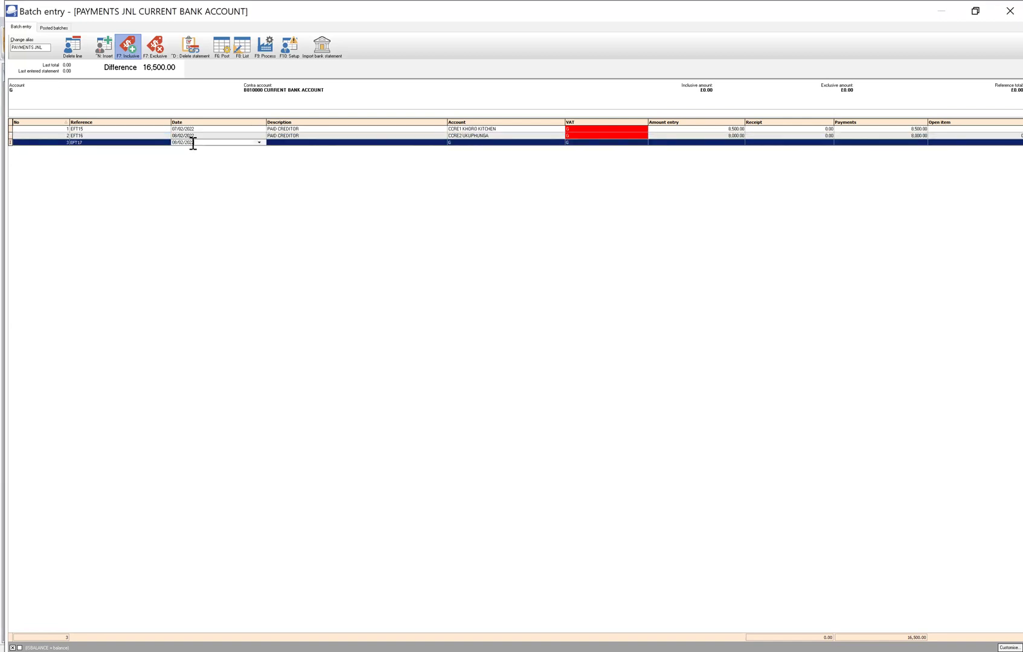
Set the date of the third payment line, EFT17, to 27/02/2022
{"action": "left_click", "coordinate": [180, 143]}
{"action": "key", "text": "Delete"}
{"action": "key", "text": "Delete"}
{"action": "key", "text": "Delete"}
{"action": "key", "text": "Delete"}
{"action": "key", "text": "Delete"}
{"action": "key", "text": "Delete"}
{"action": "key", "text": "Delete"}
{"action": "key", "text": "Delete"}
{"action": "key", "text": "Delete"}
{"action": "key", "text": "Delete"}
{"action": "key", "text": "ctrl+z"}
{"action": "left_click", "coordinate": [173, 142]}
{"action": "type", "text": "02/7/"}
{"action": "key", "text": "BackSpace"}
{"action": "key", "text": "BackSpace"}
{"action": "key", "text": "BackSpace"}
{"action": "key", "text": "BackSpace"}
{"action": "key", "text": "BackSpace"}
{"action": "type", "text": "27/02/202"}
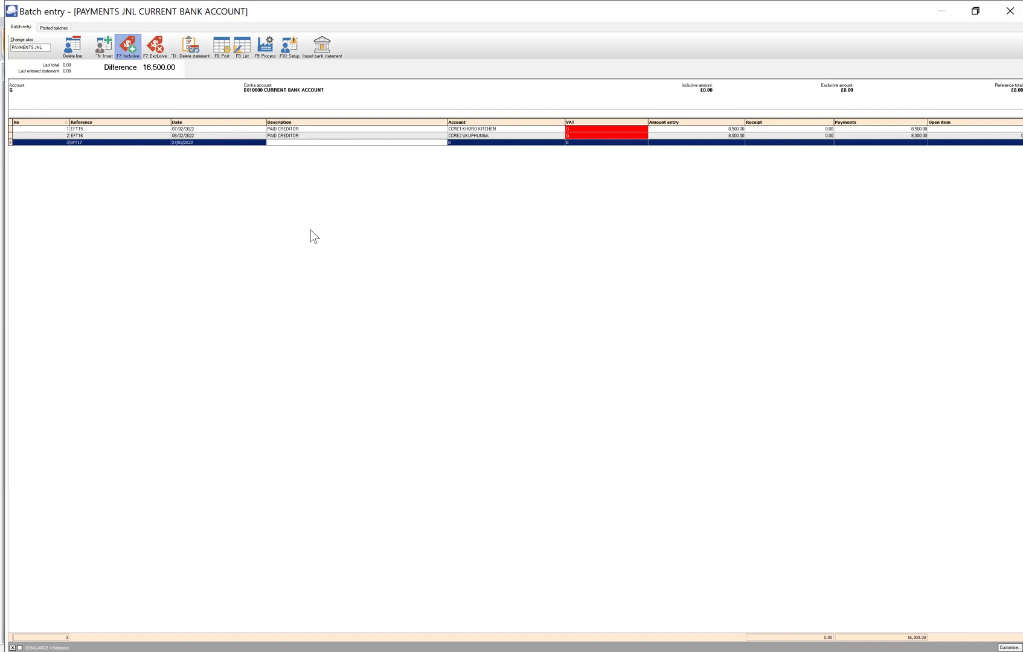
Describe the EFT17 line as PAID CREDITOR and assign it to the creditor account CCRE3 UZI DRINKS
{"action": "type", "text": "PAID CREDITOR"}
{"action": "key", "text": "Return"}
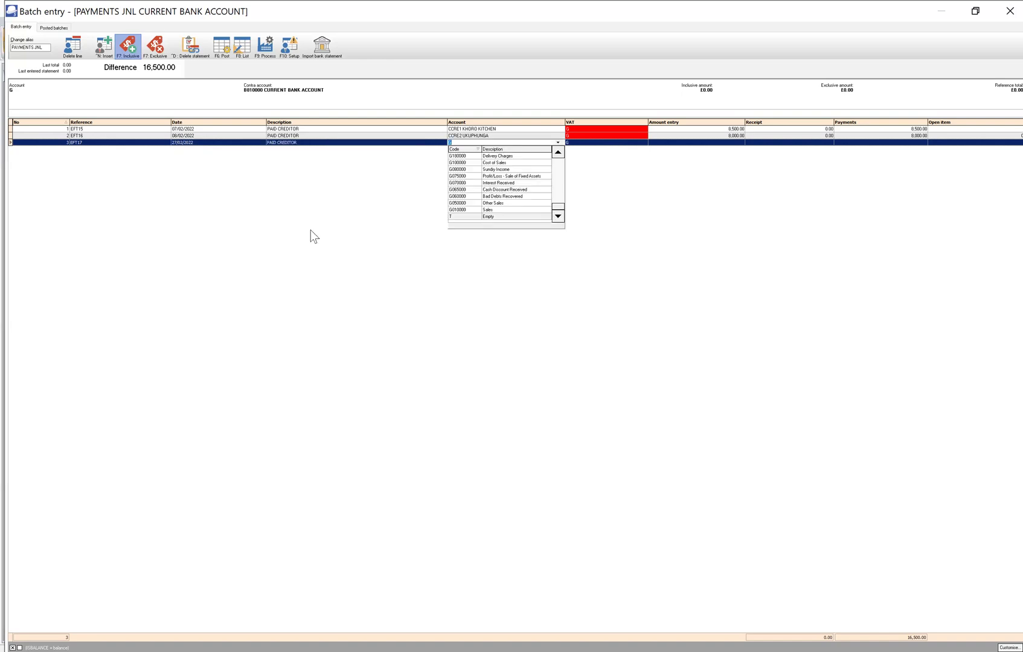
{"action": "left_click", "coordinate": [555, 217]}
{"action": "scroll", "coordinate": [511, 195], "scroll_direction": "up", "scroll_amount": 7}
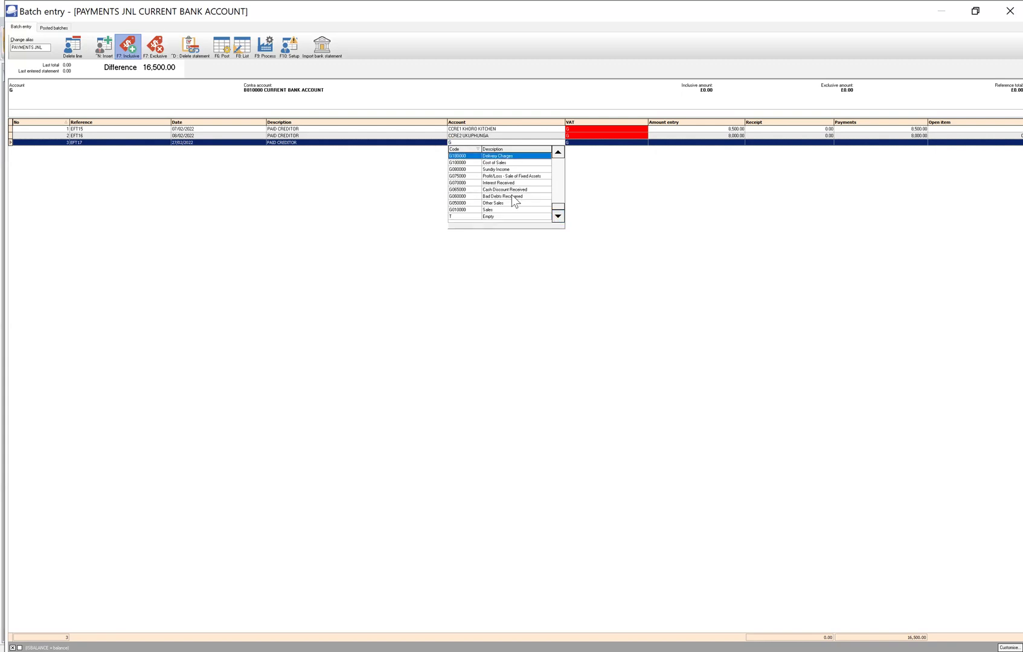
{"action": "left_click_drag", "start_coordinate": [557, 199], "coordinate": [558, 148]}
{"action": "left_click", "coordinate": [501, 176]}
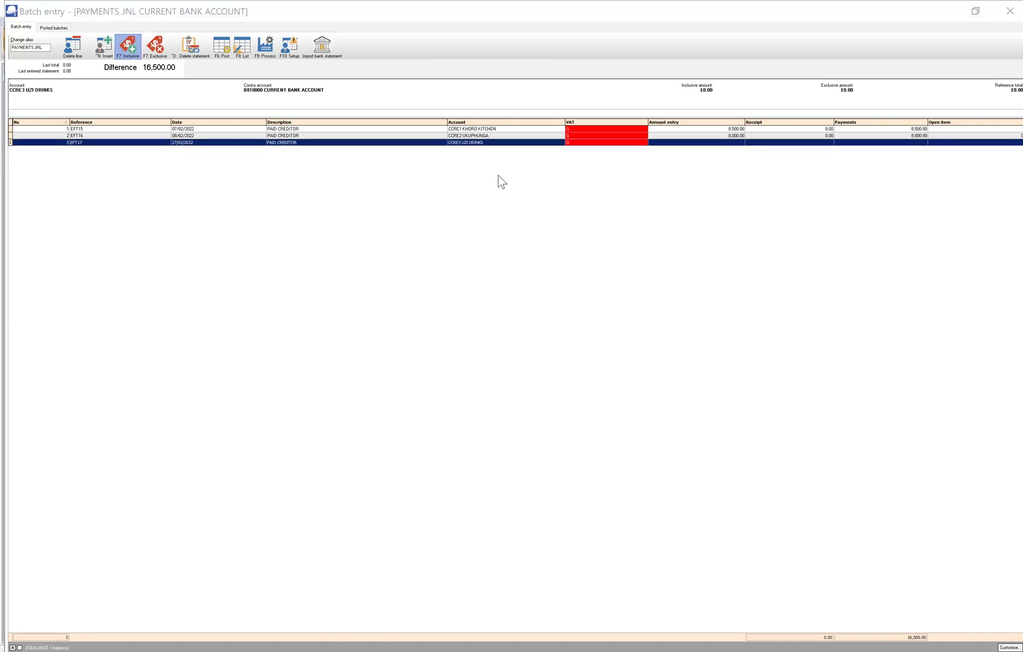
Enter 2800 as the payment amount on the EFT17 line and complete it to start a fourth line
{"action": "key", "text": "Return"}
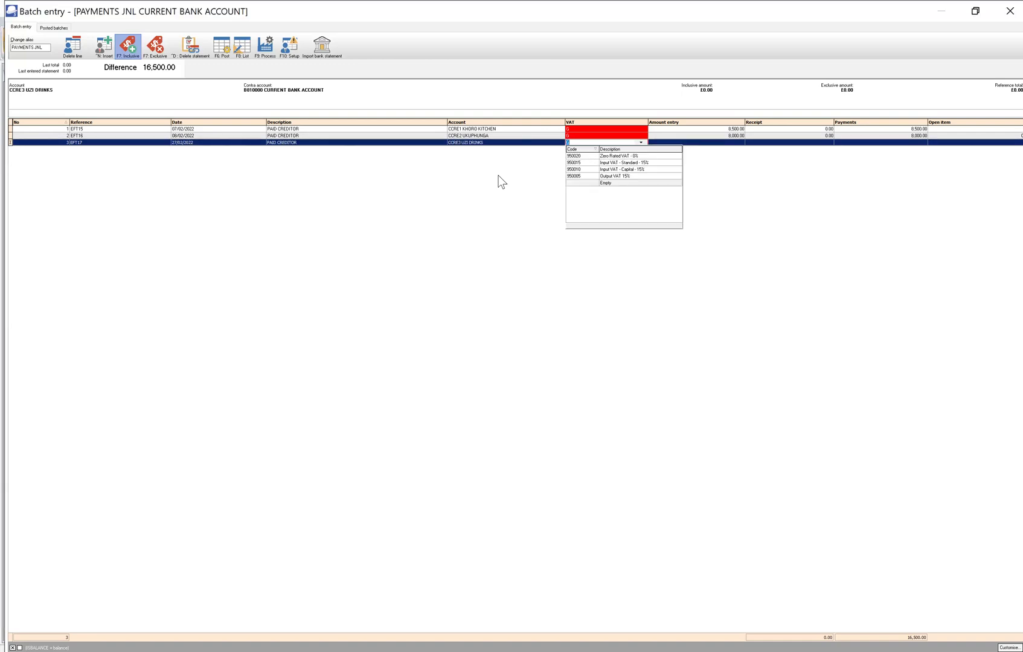
{"action": "key", "text": "Return"}
{"action": "key", "text": "Return"}
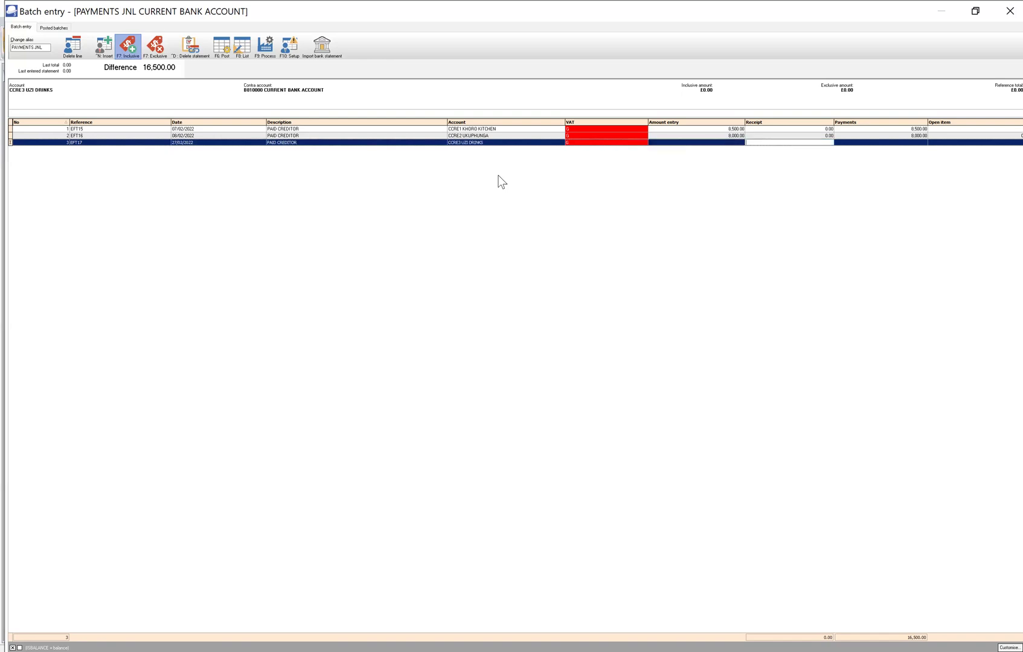
{"action": "key", "text": "Return"}
{"action": "type", "text": "1"}
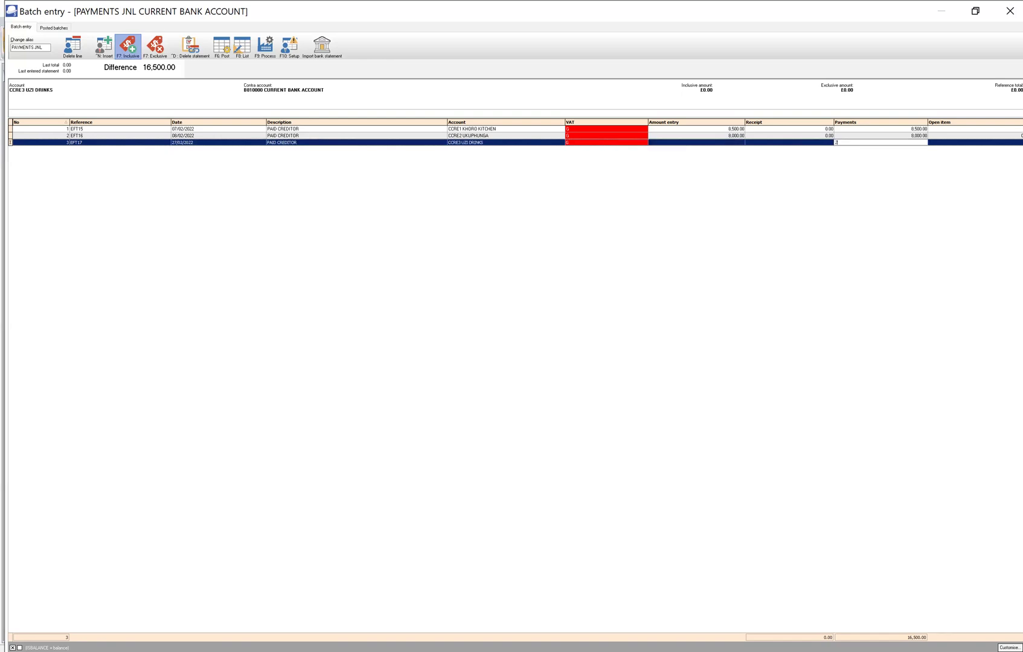
{"action": "type", "text": "800"}
{"action": "key", "text": "Return"}
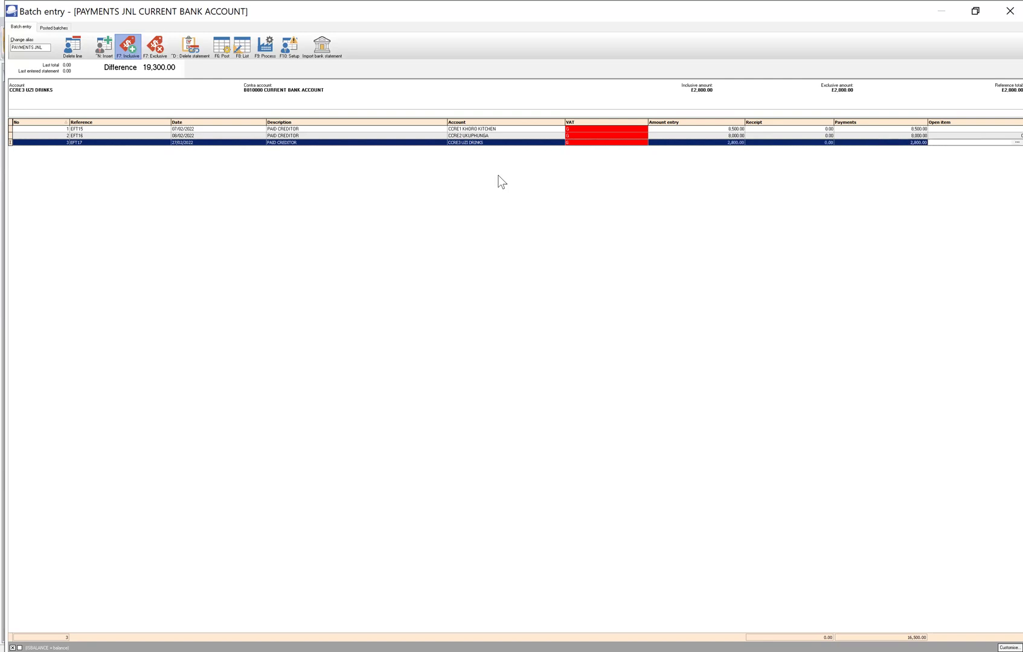
{"action": "key", "text": "Return"}
{"action": "key", "text": "Down"}
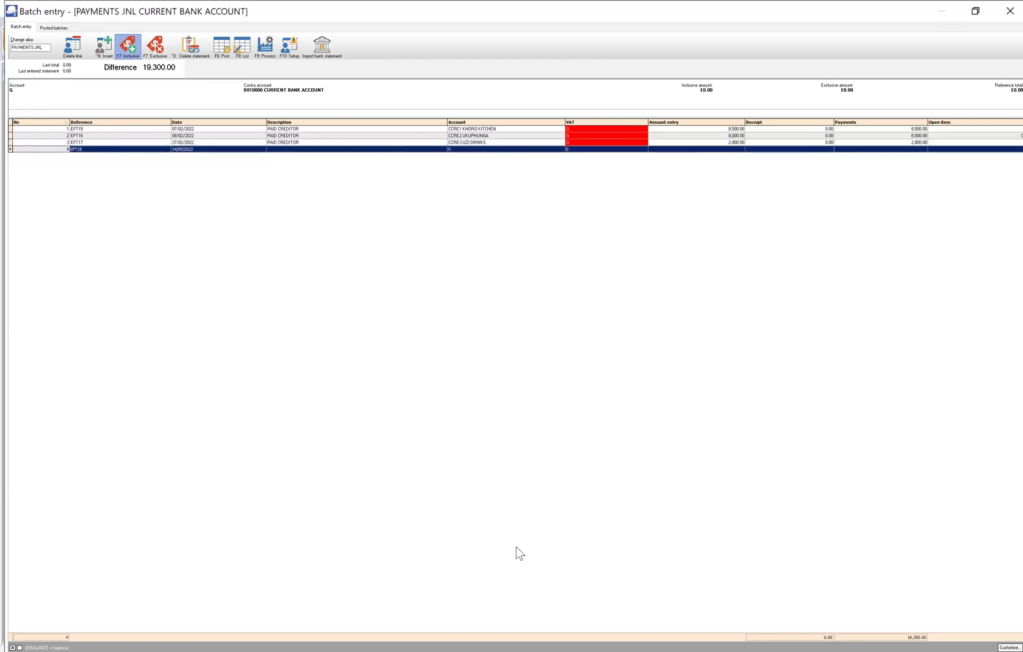
Set the fourth payment line's reference to BS FEB 2022 and its date to 28/02/2022
{"action": "left_click", "coordinate": [108, 150]}
{"action": "type", "text": "BS"}
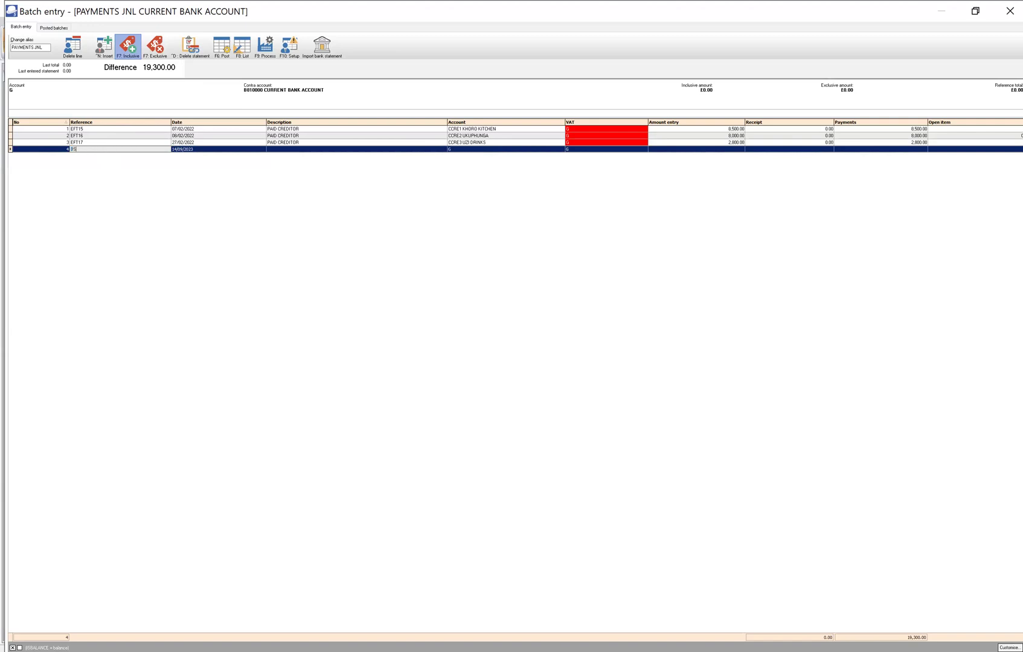
{"action": "type", "text": " FEB 2022"}
{"action": "key", "text": "Tab"}
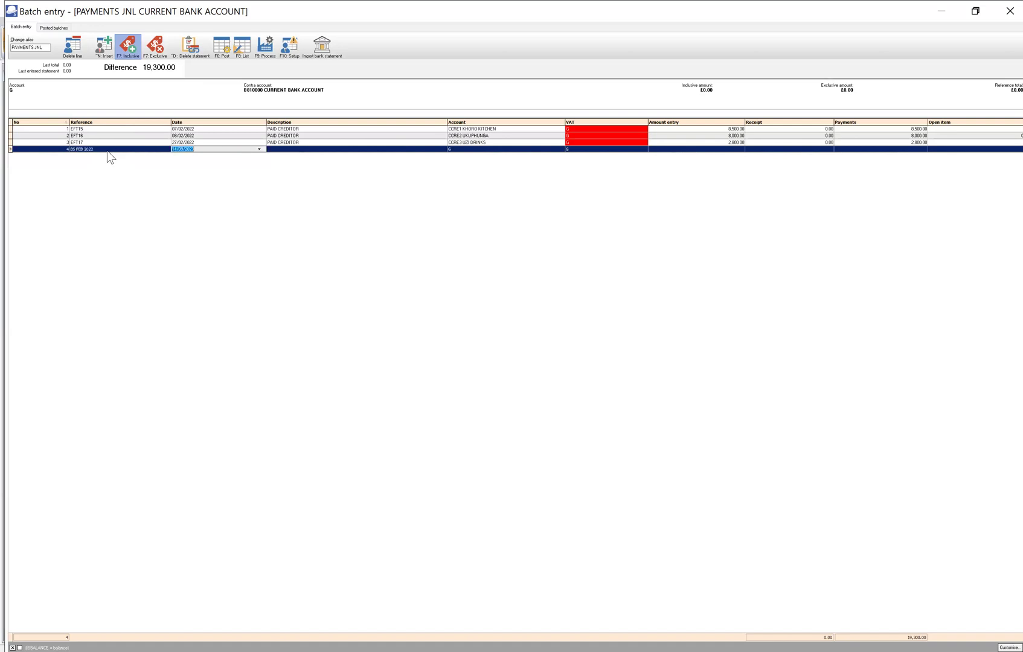
{"action": "type", "text": "08/02/2022"}
Describe the BS FEB 2022 line as PAID BANK CHARGES and assign it to the account G220000 Bank Charges
{"action": "left_click", "coordinate": [288, 149]}
{"action": "type", "text": "PAID BA"}
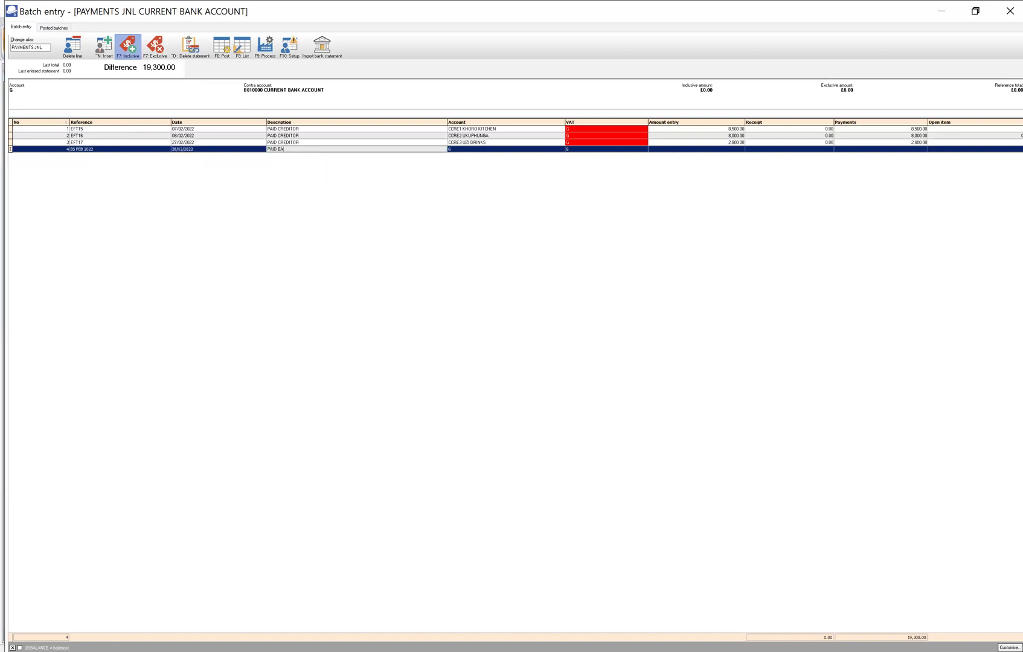
{"action": "type", "text": "NK CHARGES"}
{"action": "key", "text": "Tab"}
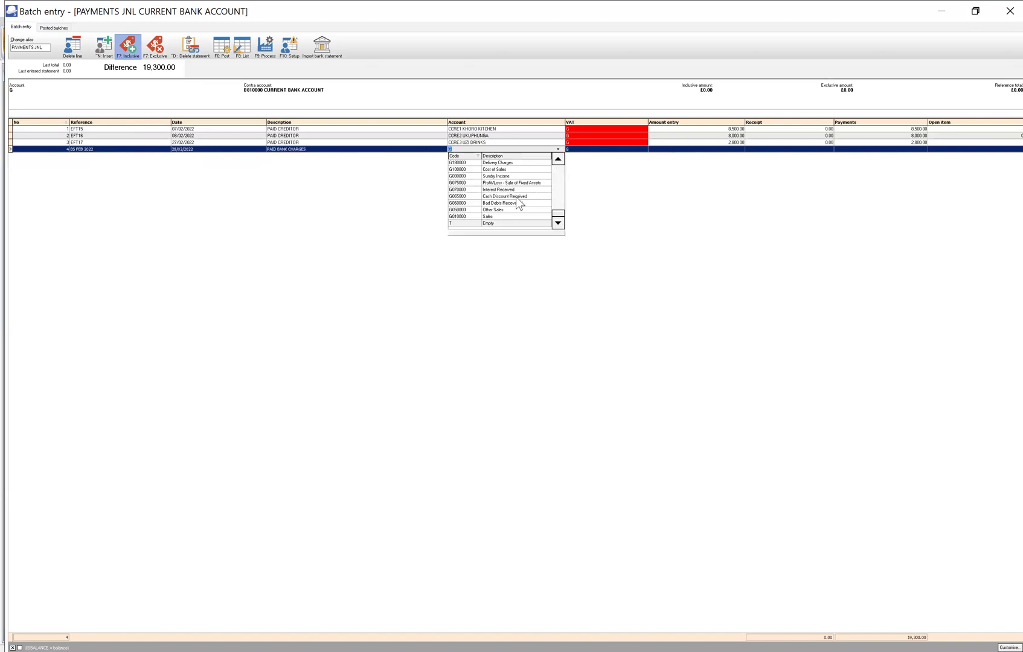
{"action": "type", "text": "BANK"}
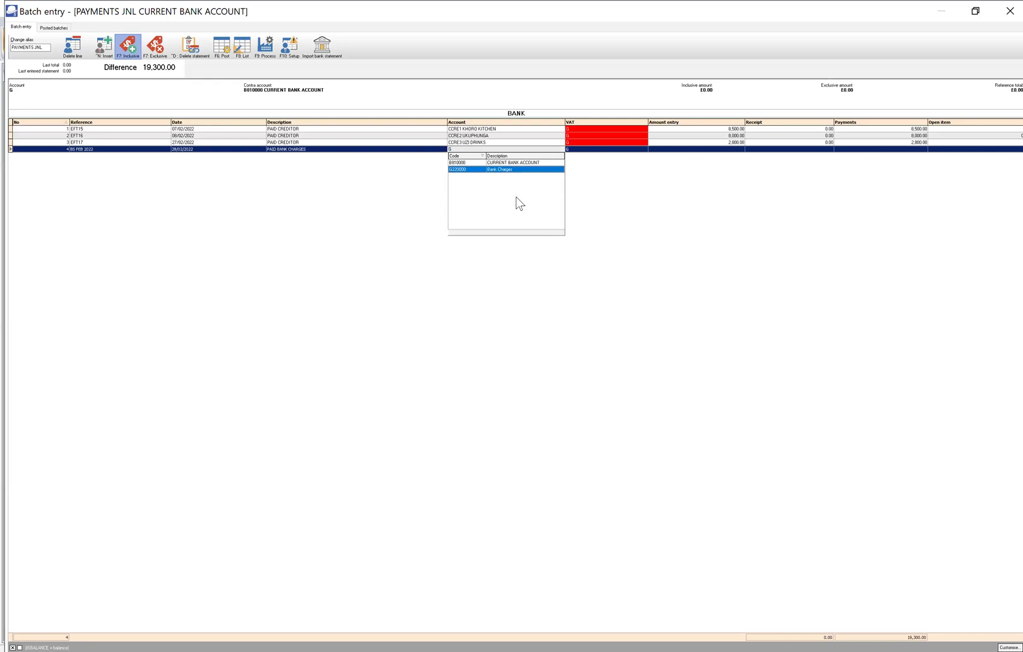
{"action": "left_click", "coordinate": [510, 169]}
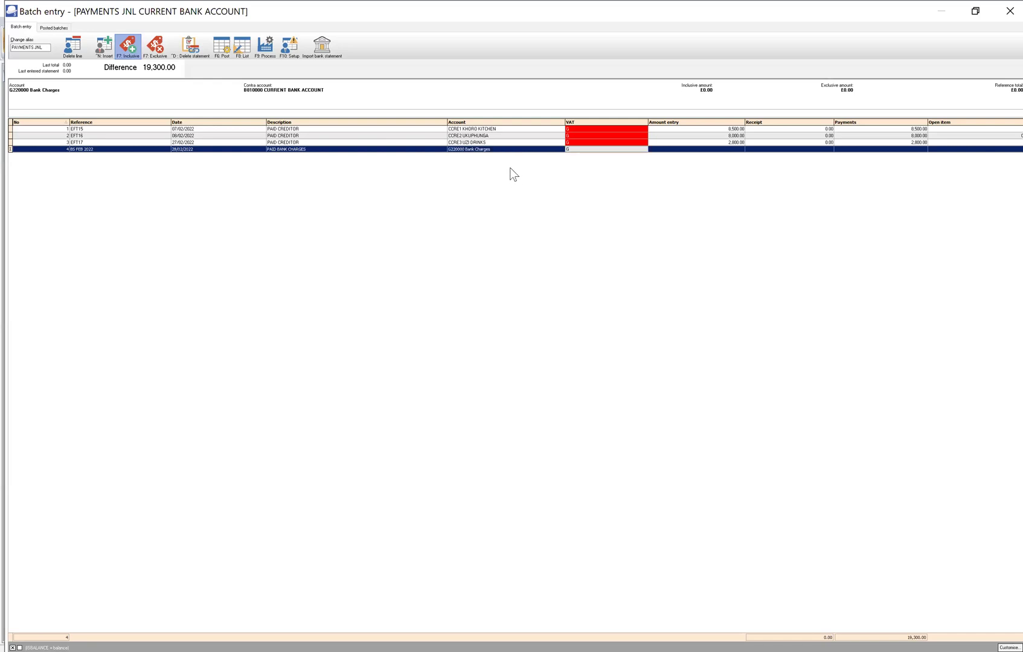
Apply the VAT code 950015 Input VAT - Standard - 15% to the bank charges line
{"action": "key", "text": "Return"}
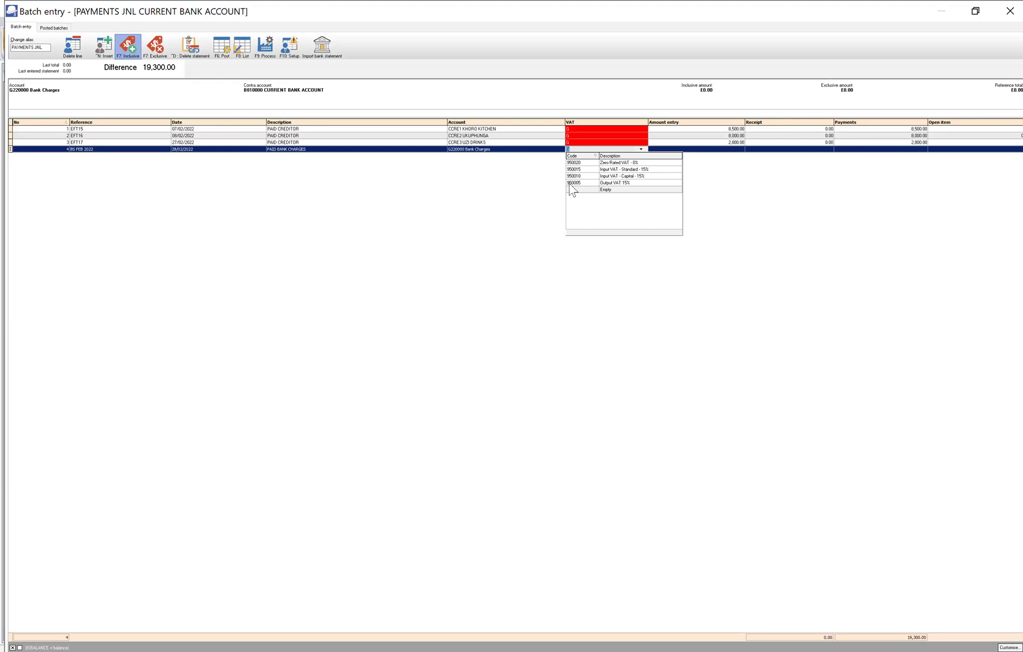
{"action": "left_click", "coordinate": [647, 170]}
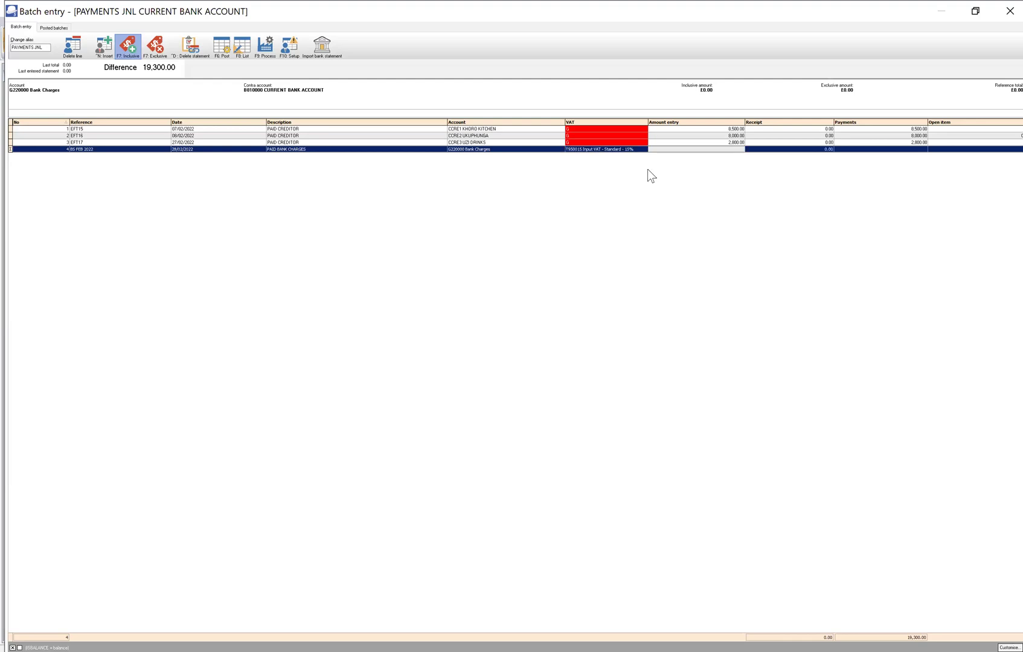
{"action": "key", "text": "Tab"}
{"action": "key", "text": "Tab"}
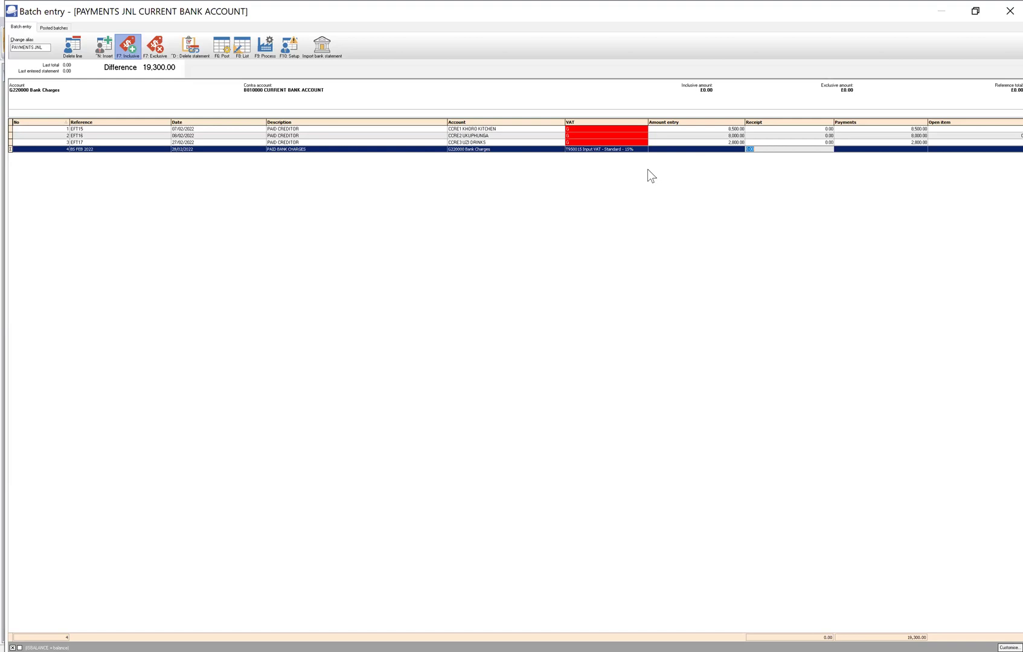
{"action": "key", "text": "Tab"}
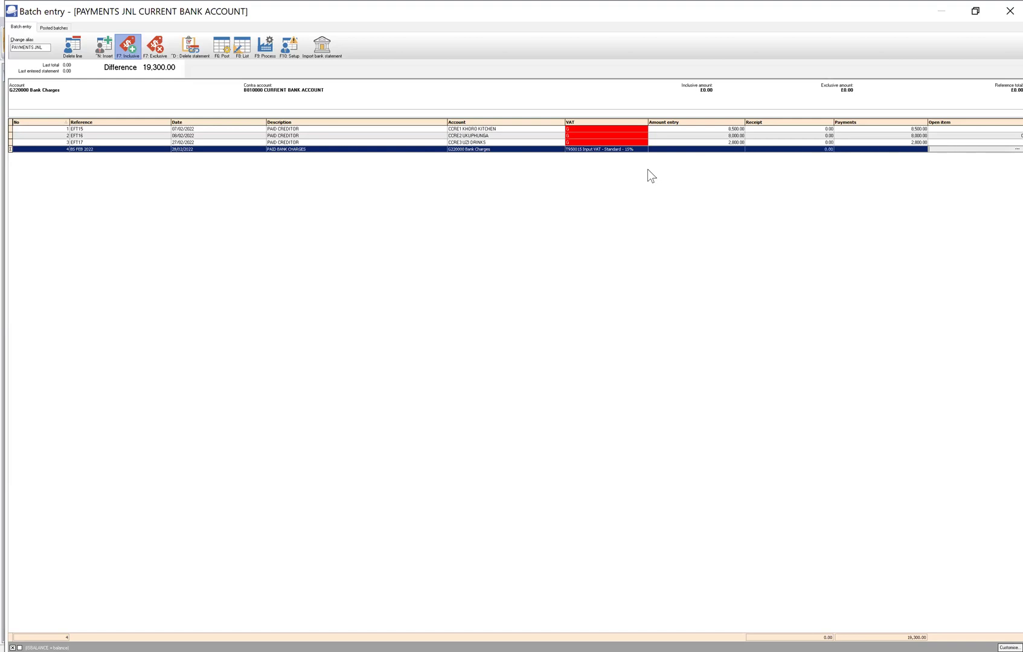
Enter 1850 as the payment amount on the BS FEB 2022 bank charges line
{"action": "left_click", "coordinate": [857, 148]}
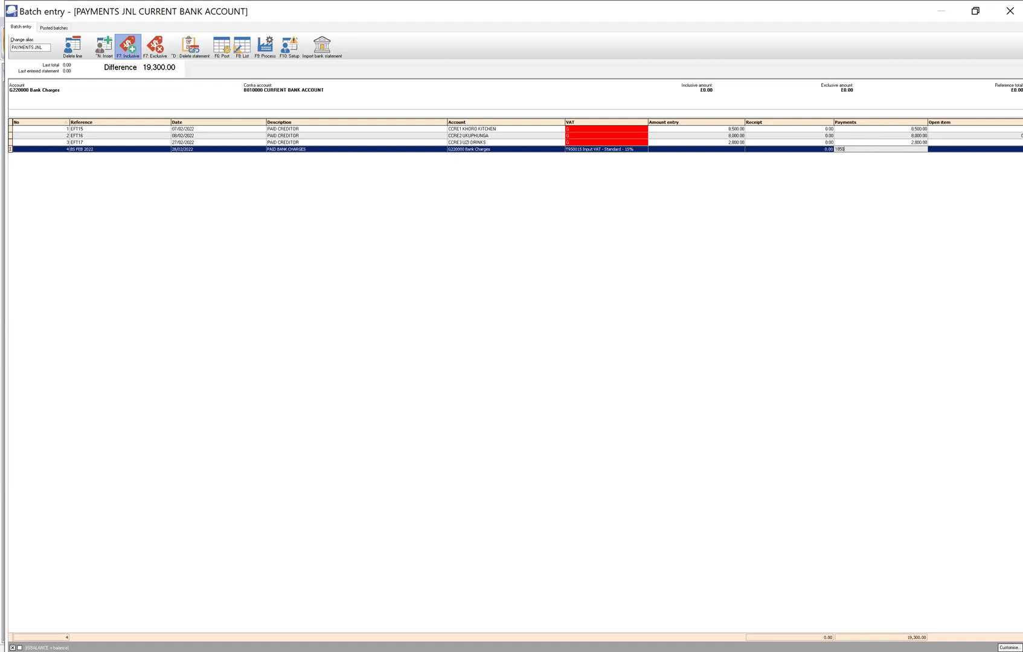
{"action": "key", "text": "Tab"}
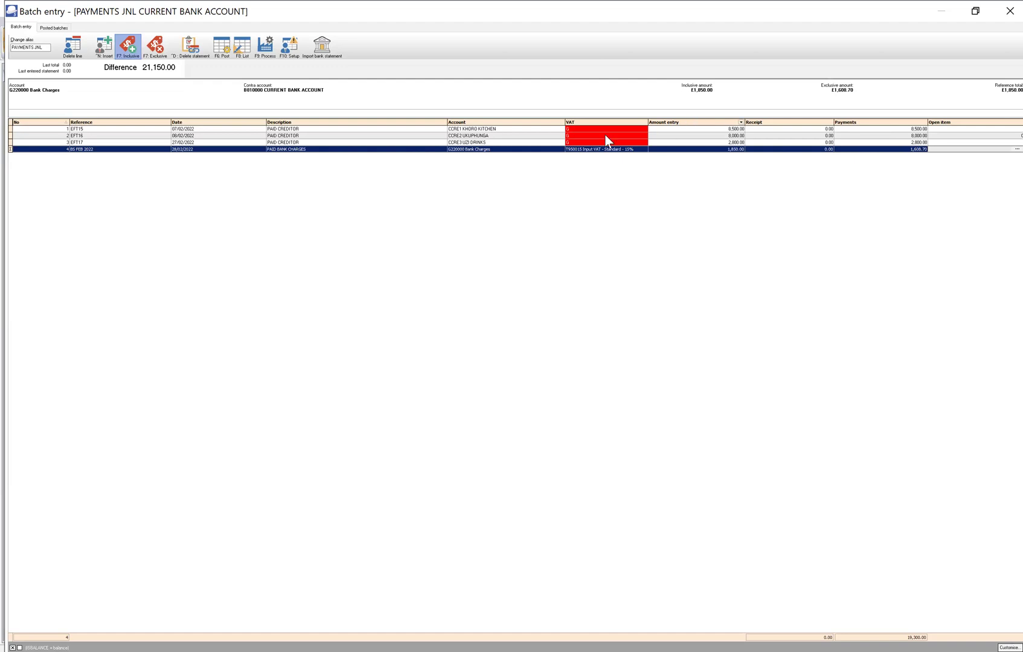
List the unposted PAYMENTS JNL batch and check its four payment entries in the report
{"action": "left_click", "coordinate": [245, 45]}
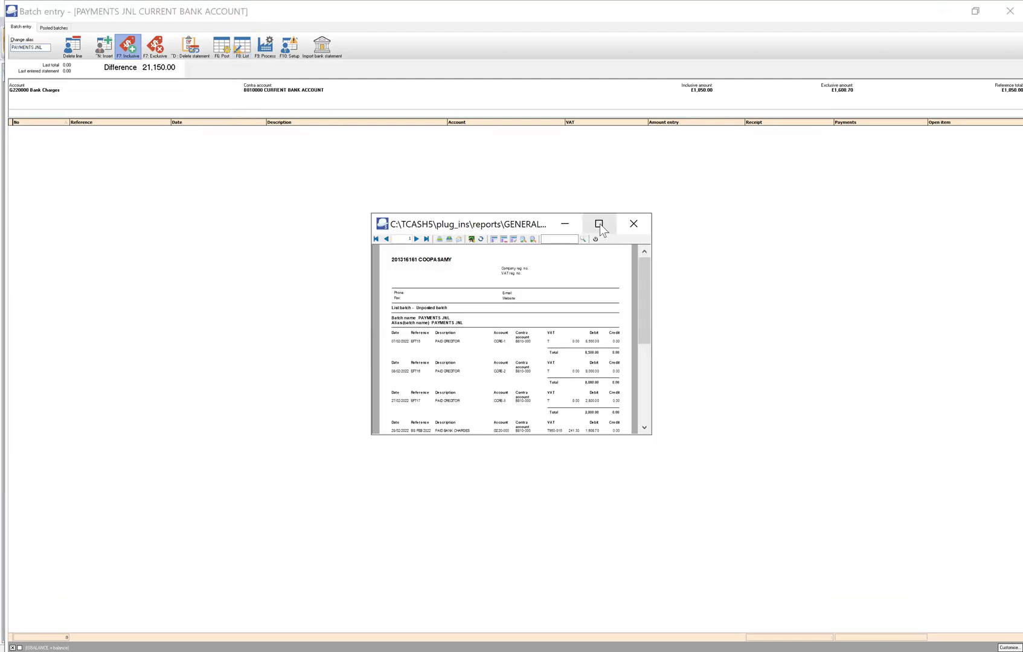
{"action": "left_click_drag", "start_coordinate": [652, 435], "coordinate": [966, 567]}
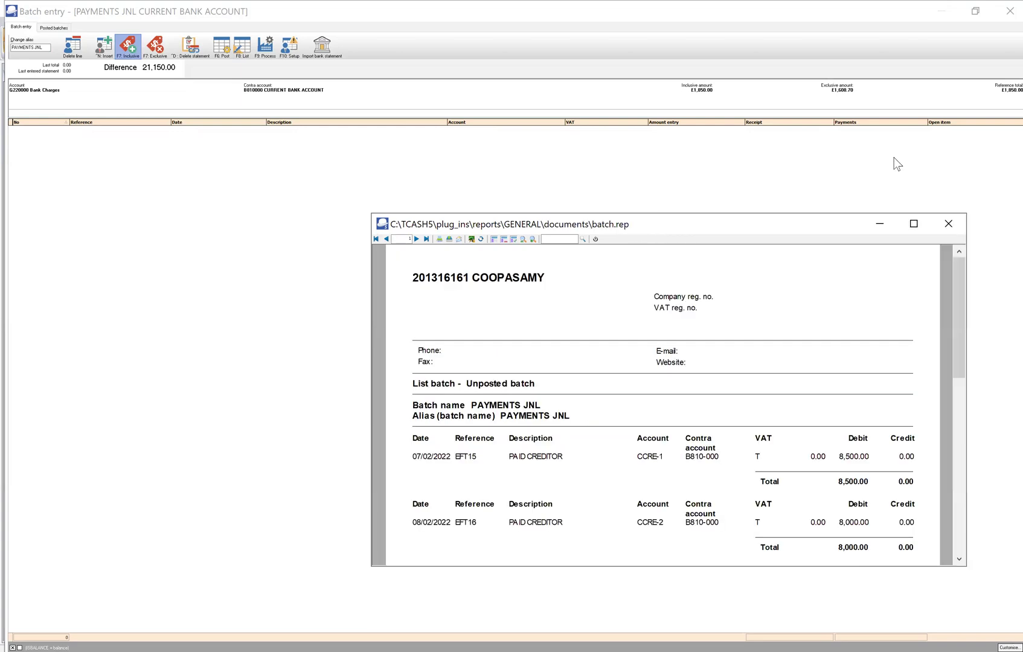
{"action": "left_click_drag", "start_coordinate": [633, 227], "coordinate": [498, 71]}
{"action": "left_click_drag", "start_coordinate": [822, 170], "coordinate": [817, 233]}
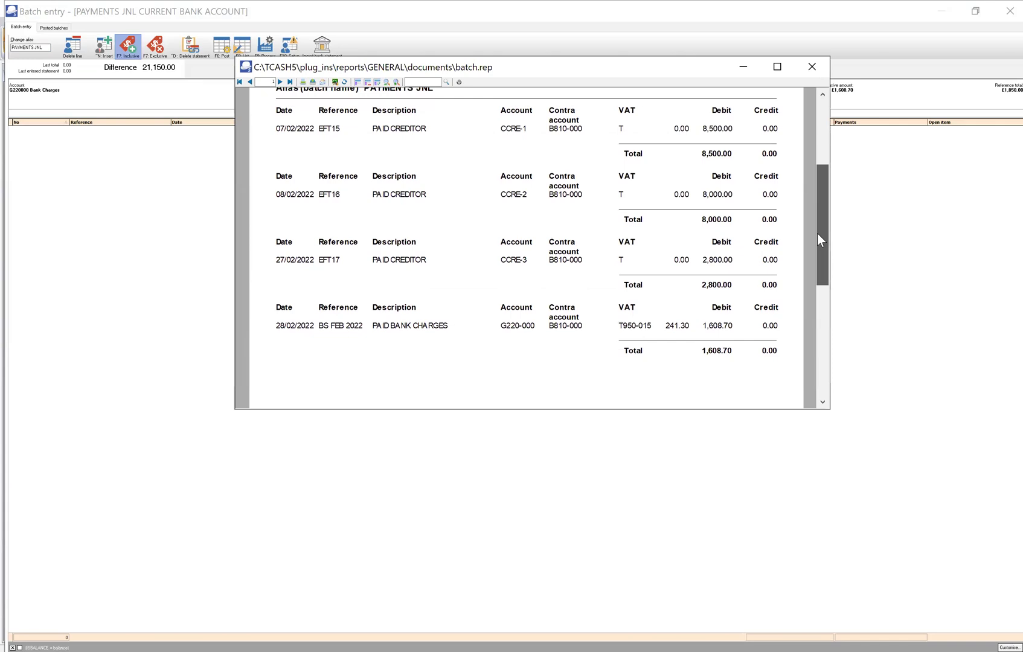
{"action": "left_click_drag", "start_coordinate": [817, 233], "coordinate": [812, 248]}
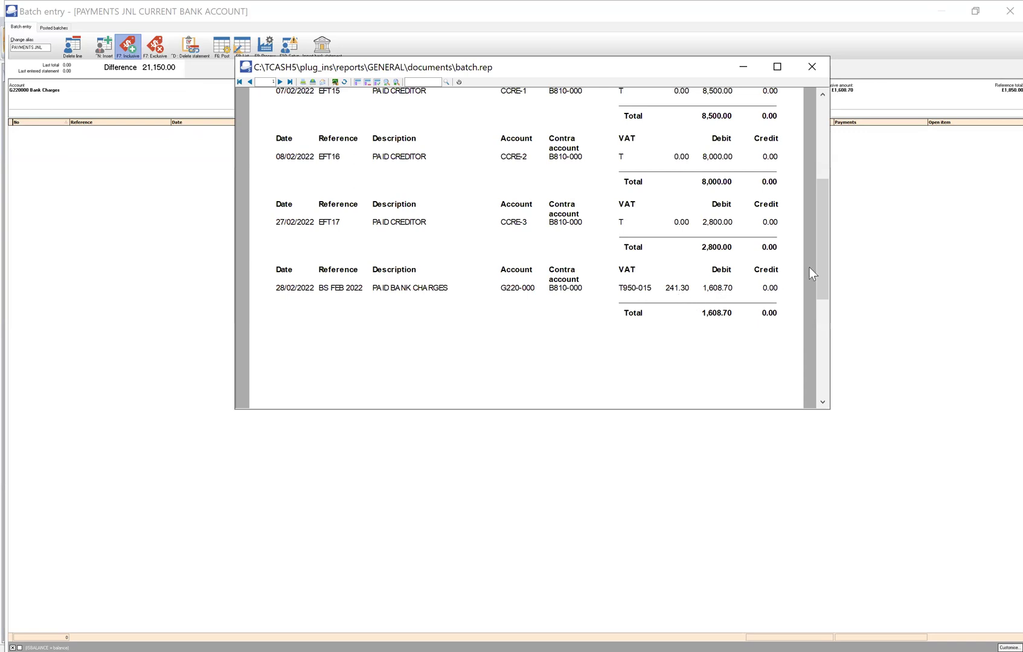
{"action": "left_click_drag", "start_coordinate": [819, 247], "coordinate": [805, 139]}
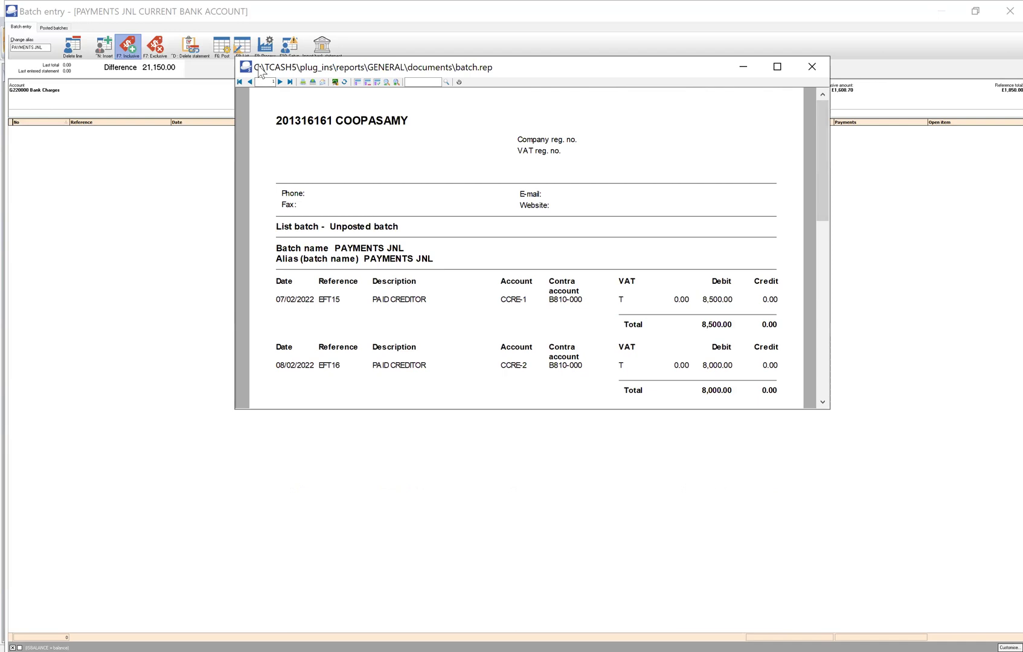
Print all pages of the unposted payments batch report with the Adobe PDF printer
{"action": "left_click_drag", "start_coordinate": [258, 65], "coordinate": [221, 123]}
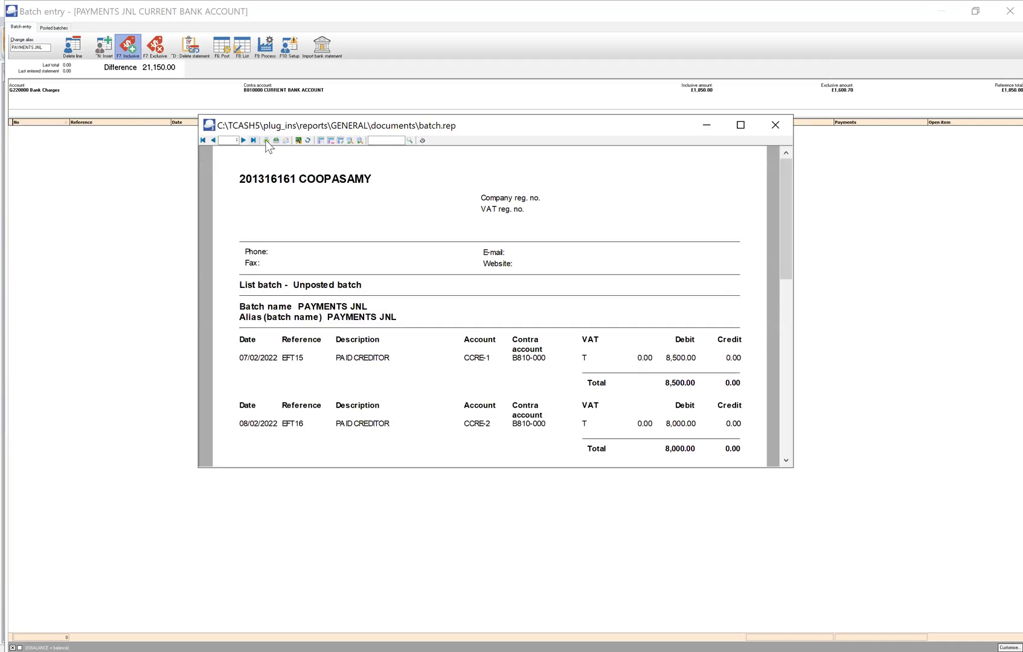
{"action": "left_click", "coordinate": [266, 139]}
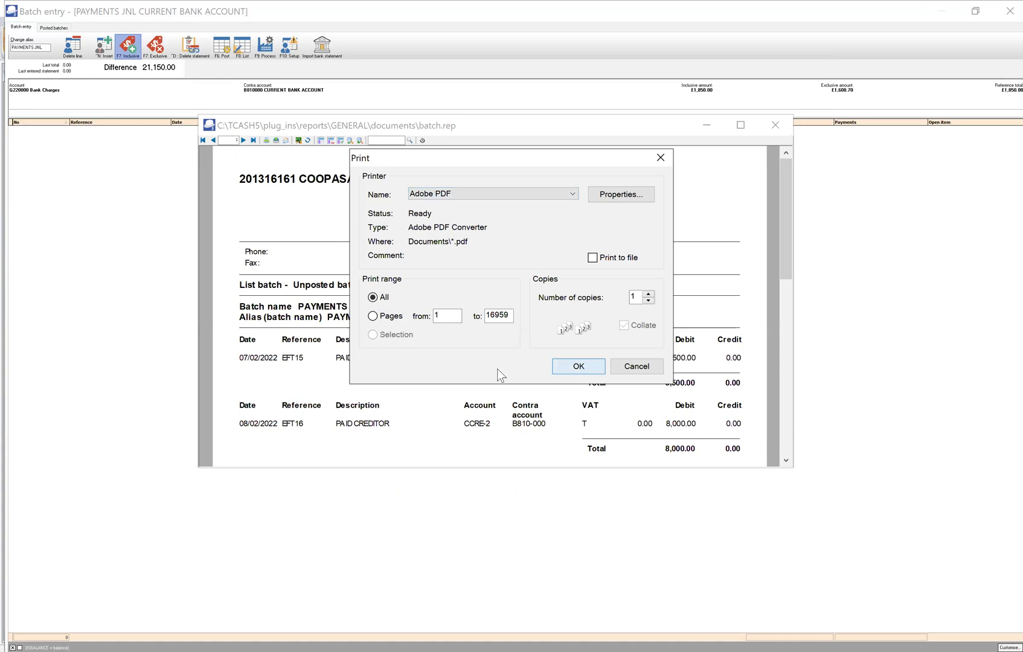
{"action": "key", "text": "Return"}
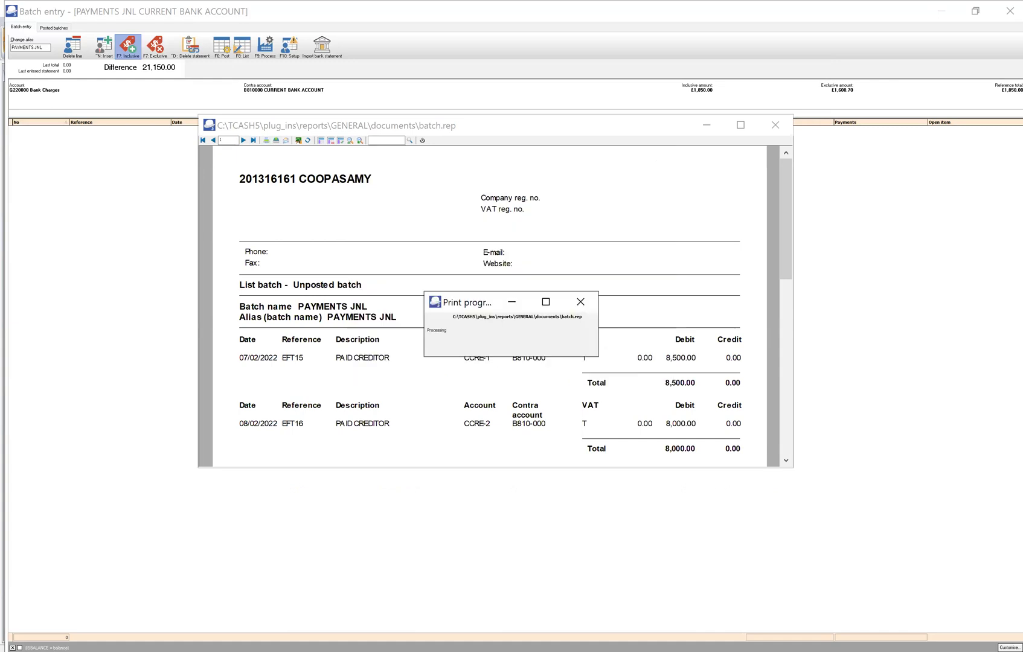
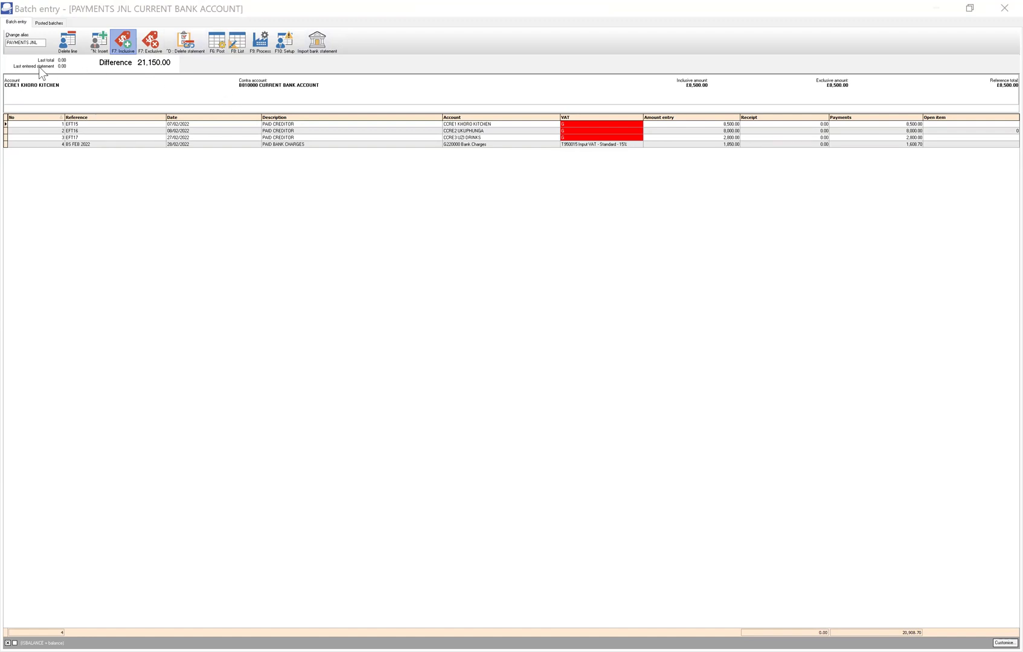
Post the PAYMENTS JNL batch to the ledger
{"action": "left_click", "coordinate": [122, 194]}
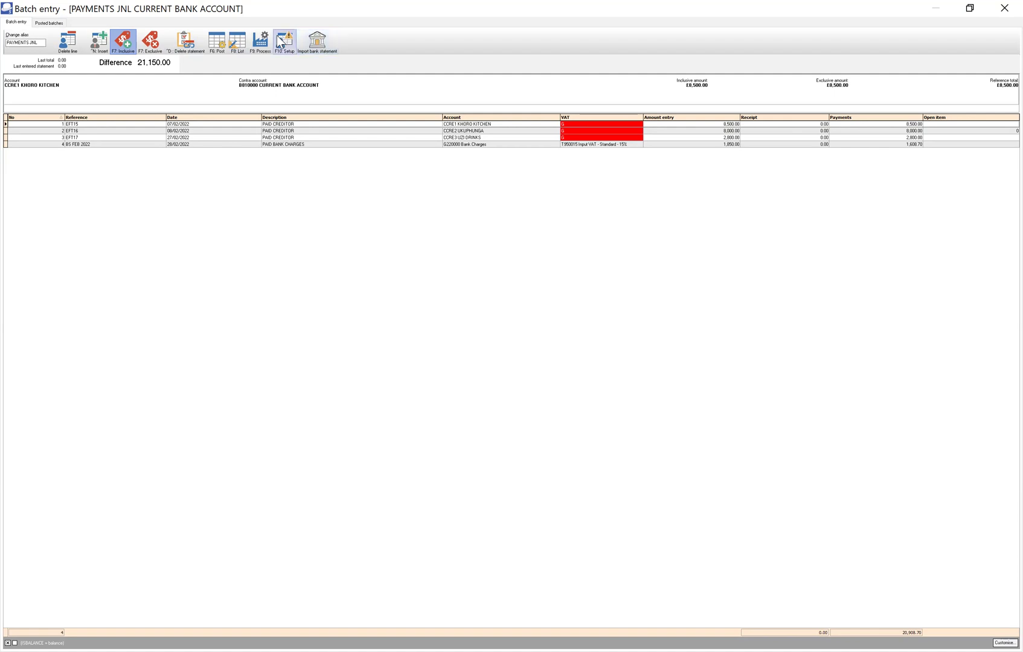
{"action": "left_click", "coordinate": [216, 42]}
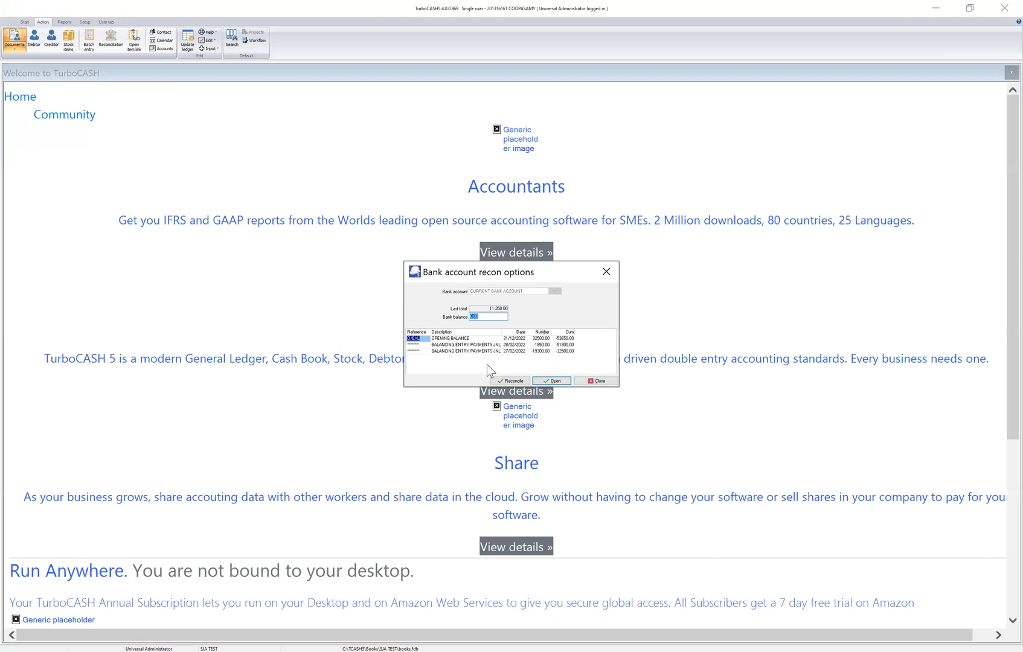
{"action": "left_click", "coordinate": [598, 381]}
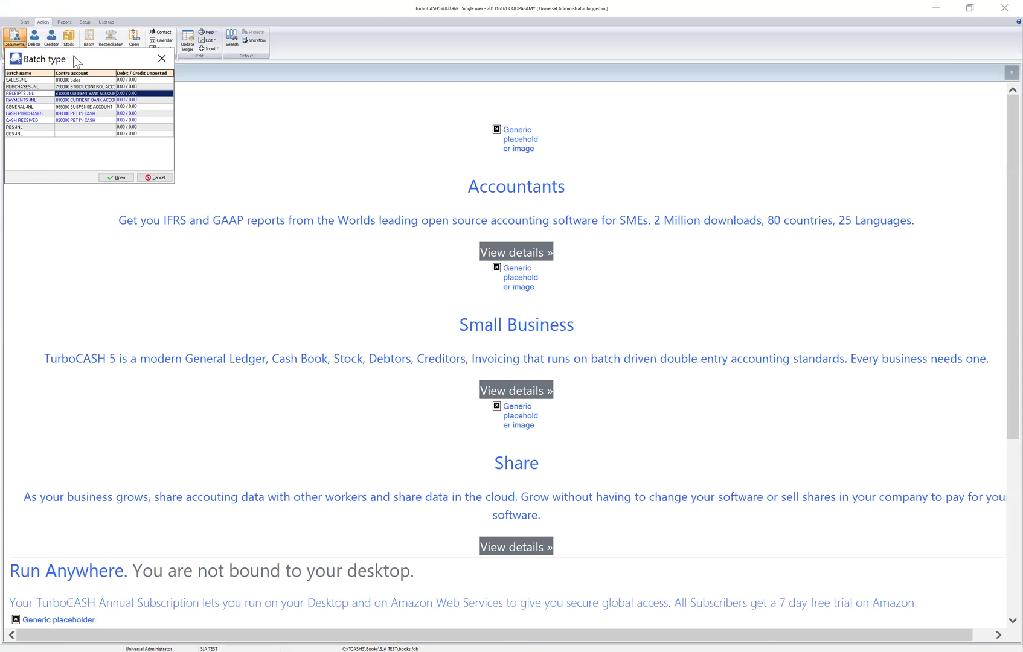
{"action": "left_click_drag", "start_coordinate": [73, 57], "coordinate": [173, 51]}
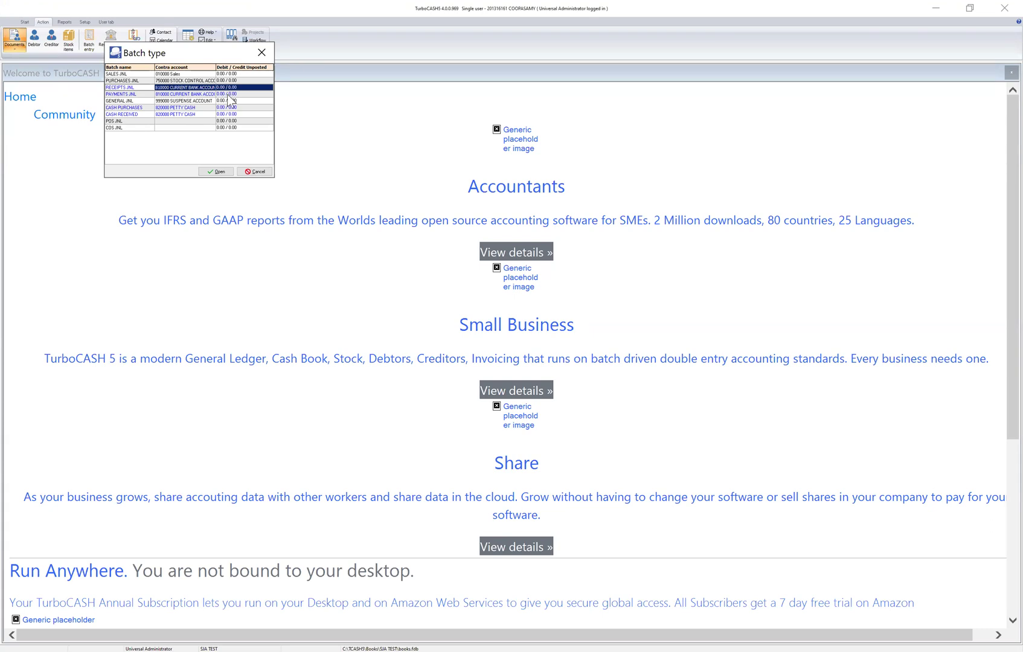
{"action": "left_click", "coordinate": [261, 172]}
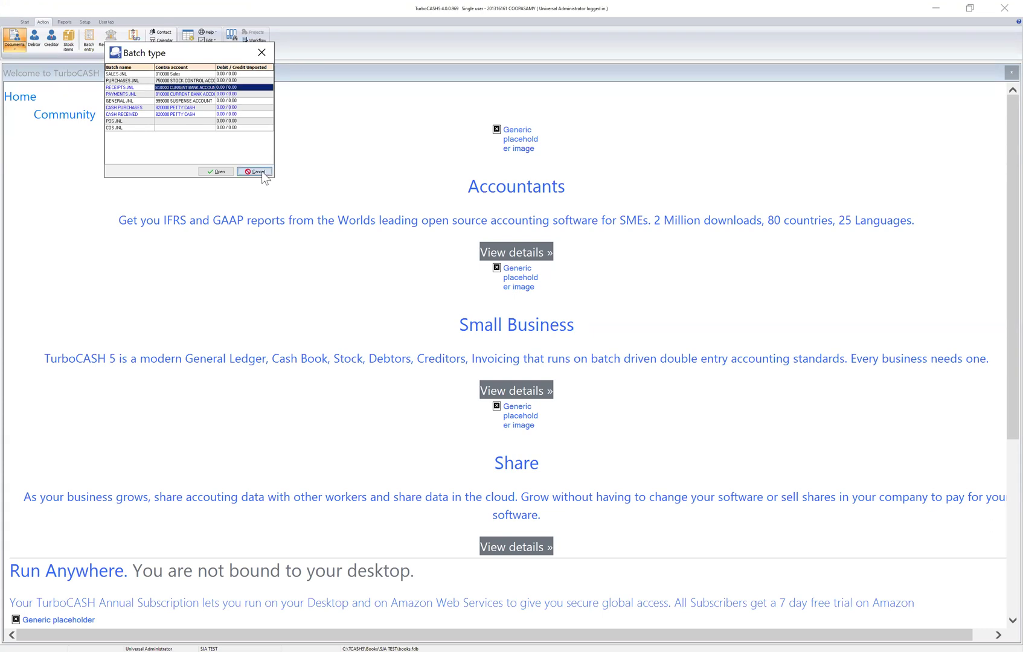
Examine the posted batches offered for reversal in the global processes and close the list
{"action": "left_click", "coordinate": [85, 23]}
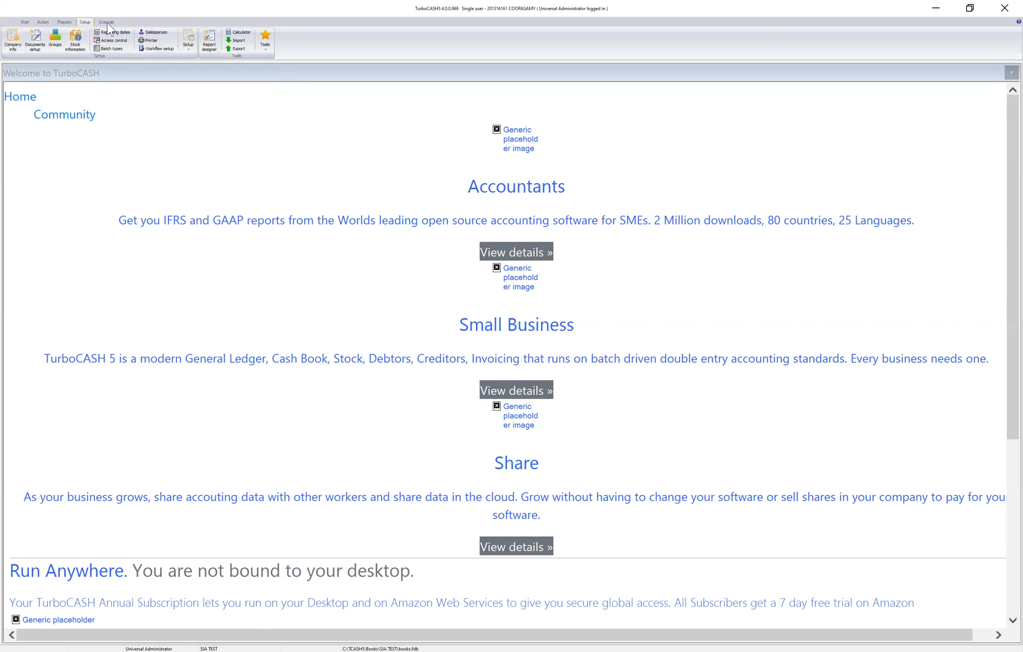
{"action": "left_click", "coordinate": [268, 47]}
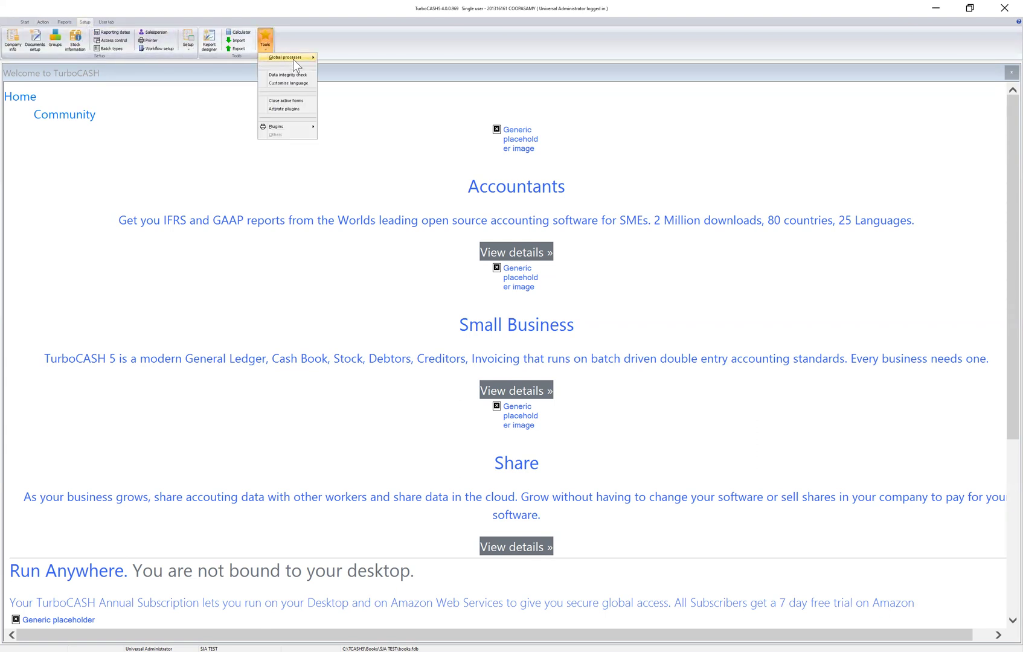
{"action": "mouse_move", "coordinate": [292, 59]}
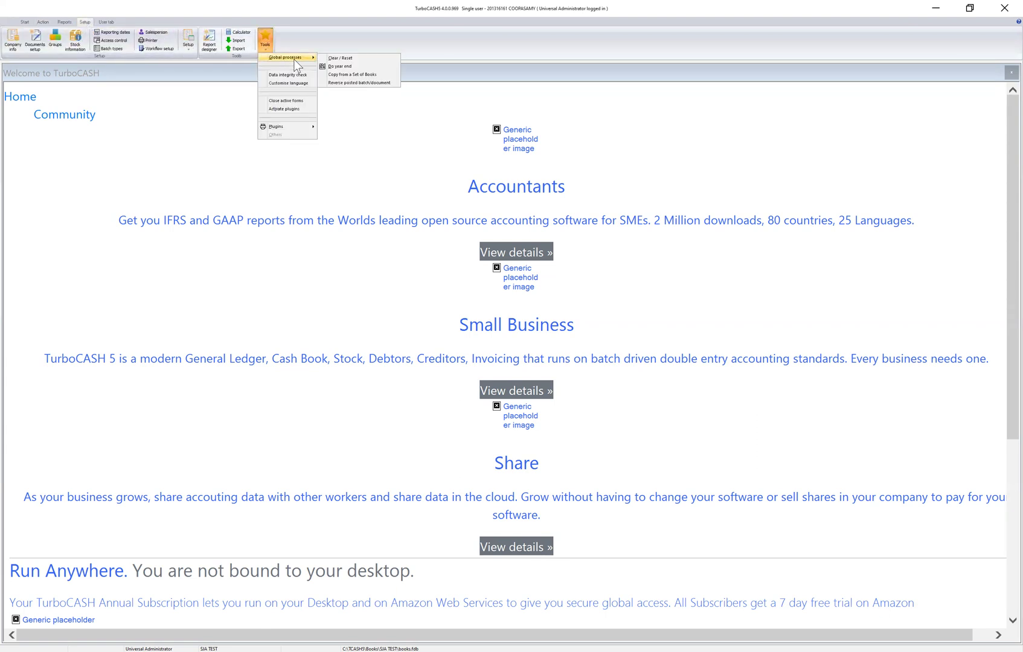
{"action": "left_click", "coordinate": [359, 82]}
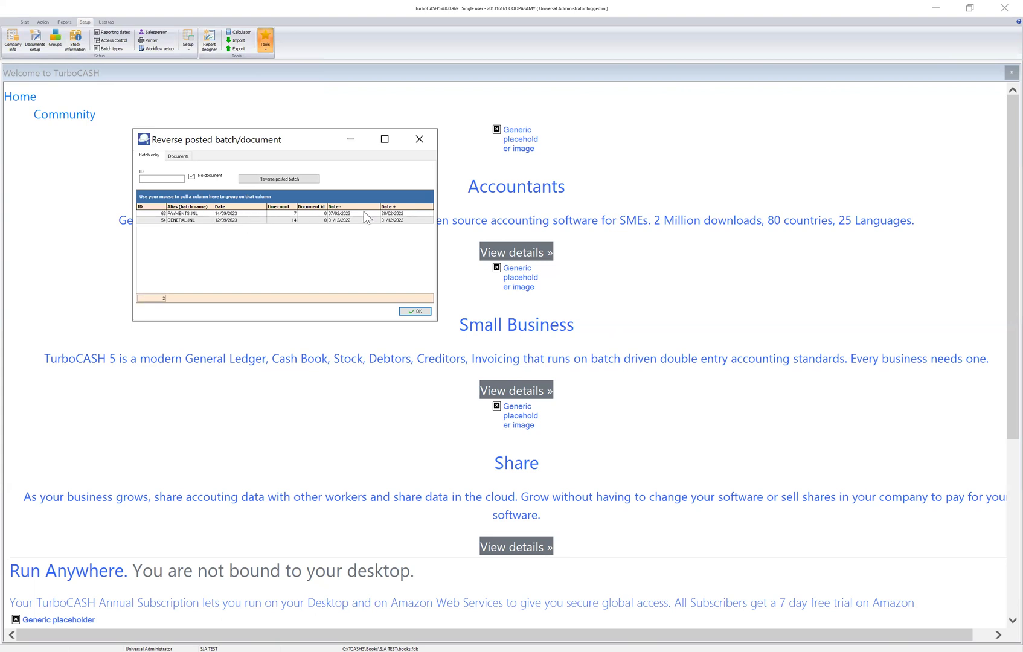
{"action": "left_click", "coordinate": [415, 311]}
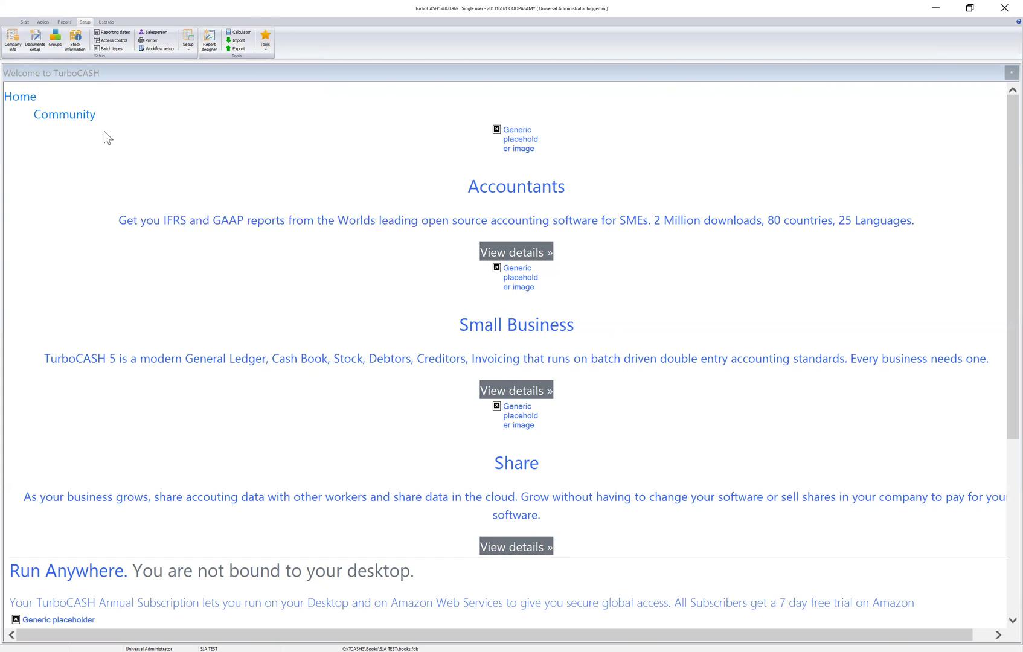
Open the PAYMENTS JNL batch for the current bank account and insert a new line
{"action": "left_click", "coordinate": [41, 22]}
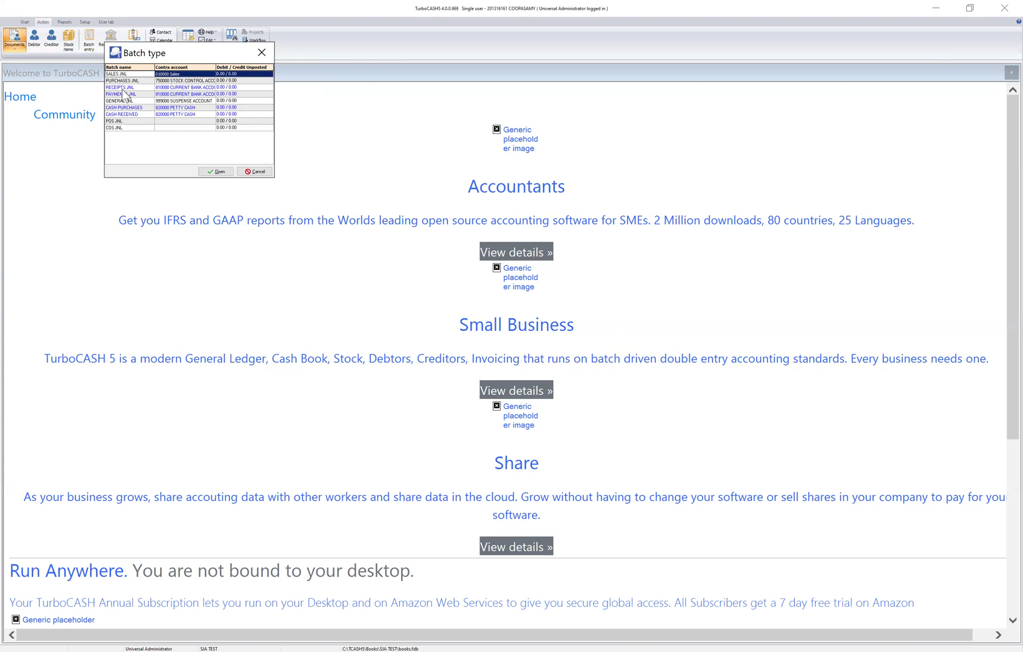
{"action": "left_click", "coordinate": [121, 88]}
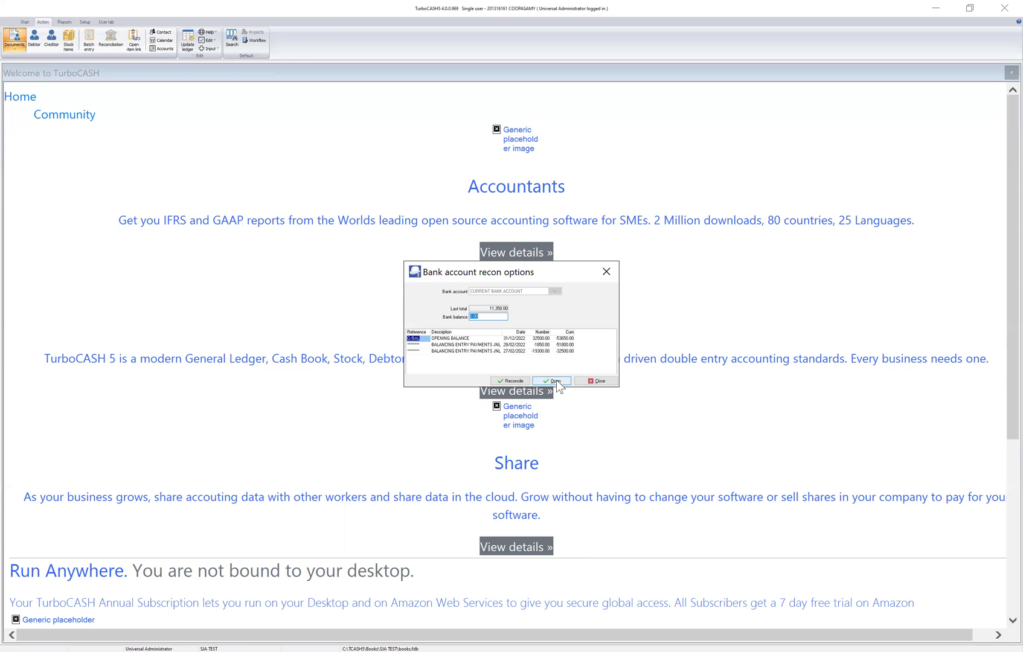
{"action": "left_click", "coordinate": [556, 382]}
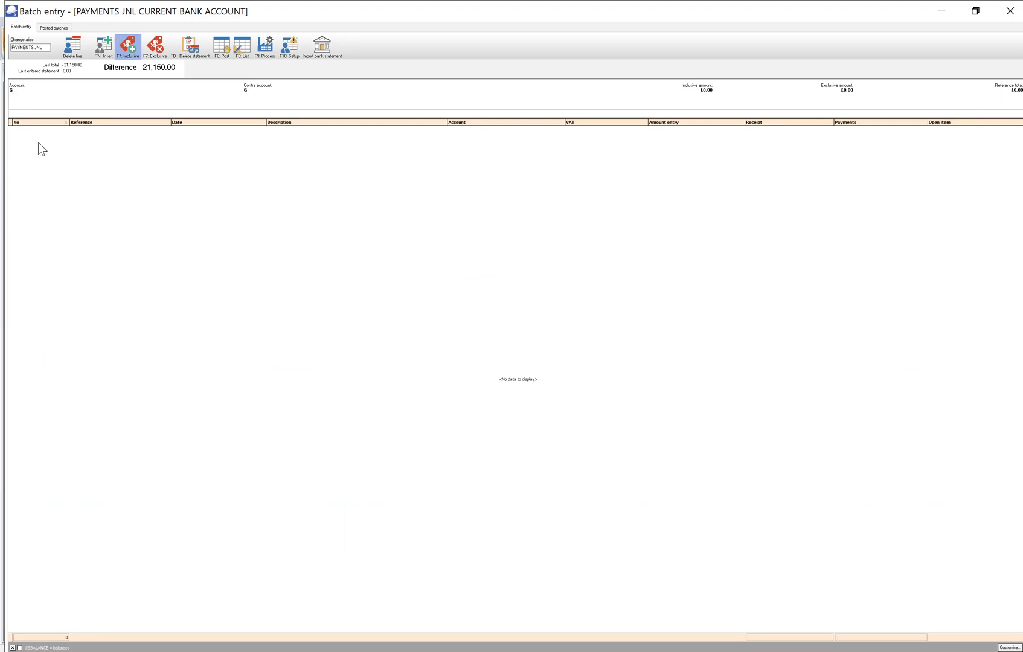
{"action": "left_click", "coordinate": [104, 45]}
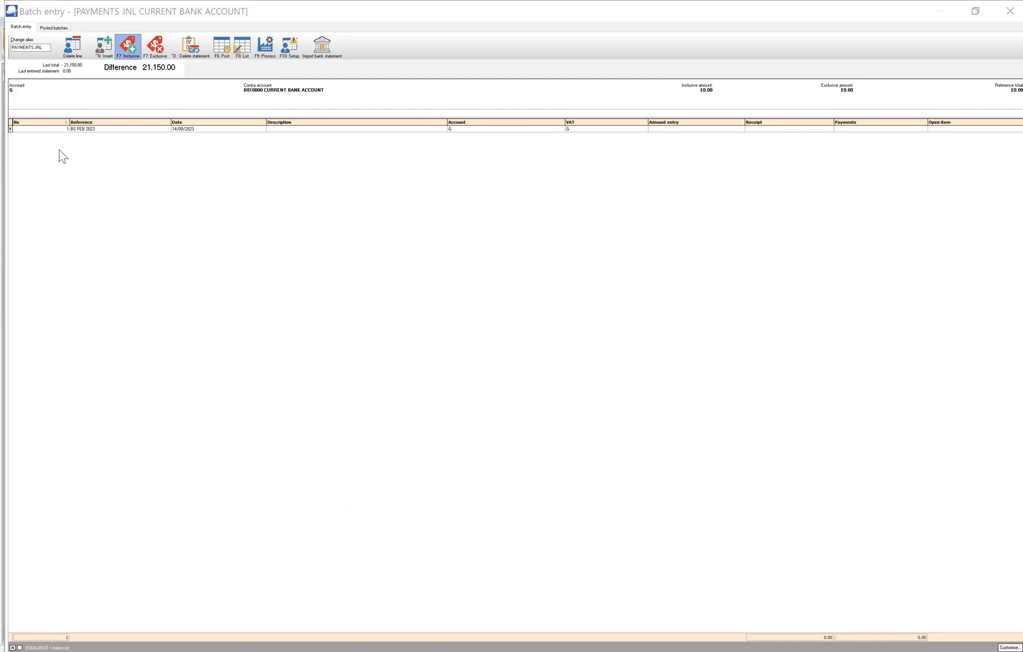
{"action": "left_click", "coordinate": [577, 385]}
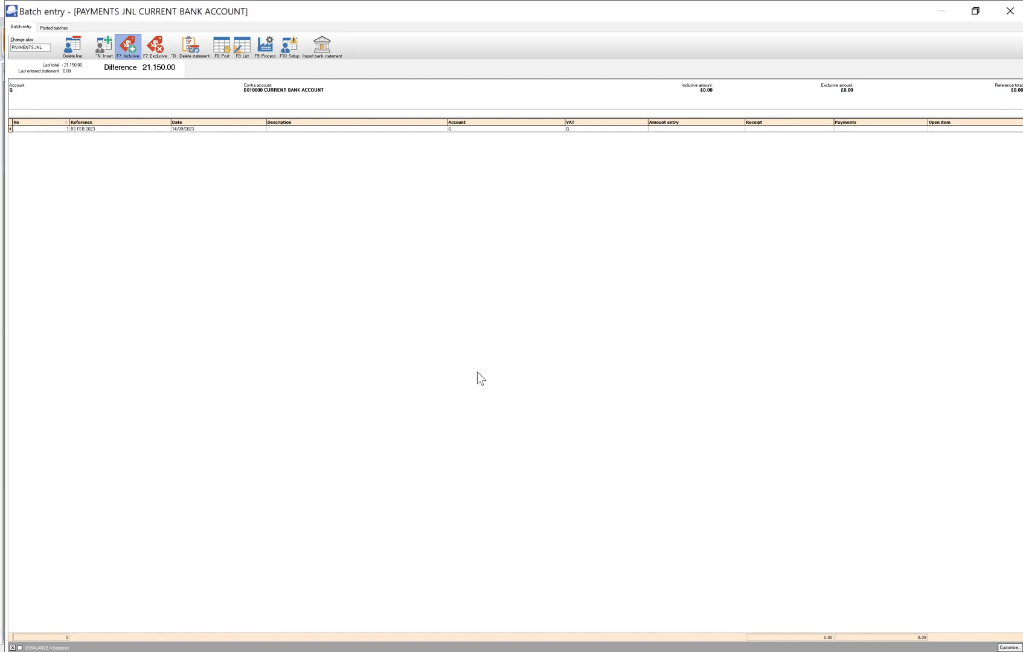
Set the new line's reference to CASH SALES
{"action": "left_click", "coordinate": [81, 129]}
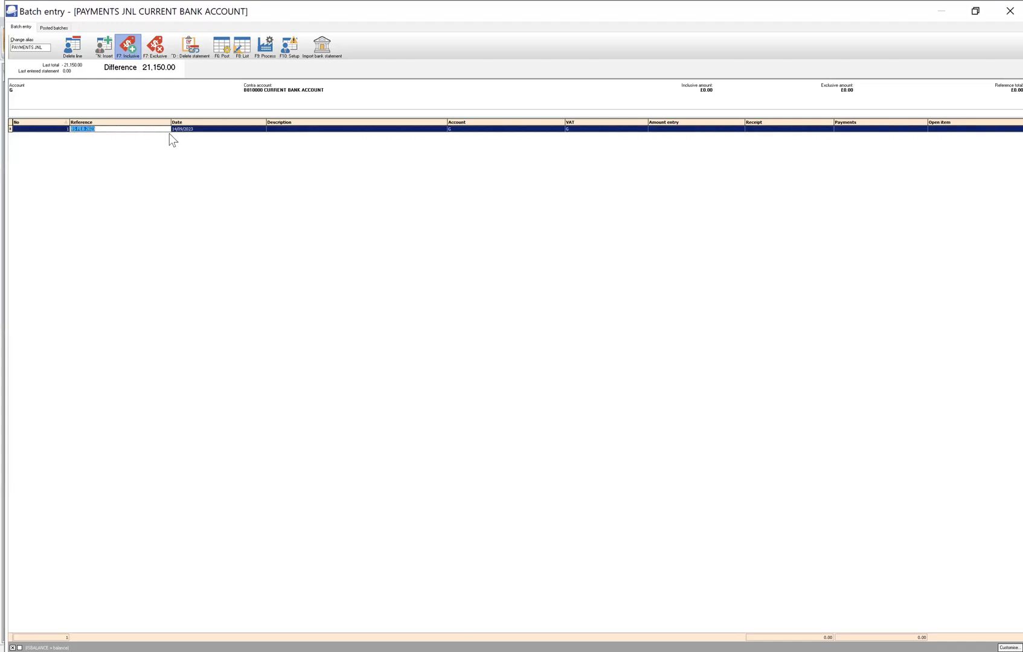
{"action": "type", "text": "CASH SAK"}
{"action": "key", "text": "BackSpace"}
{"action": "key", "text": "BackSpace"}
{"action": "key", "text": "BackSpace"}
{"action": "left_click", "coordinate": [335, 419]}
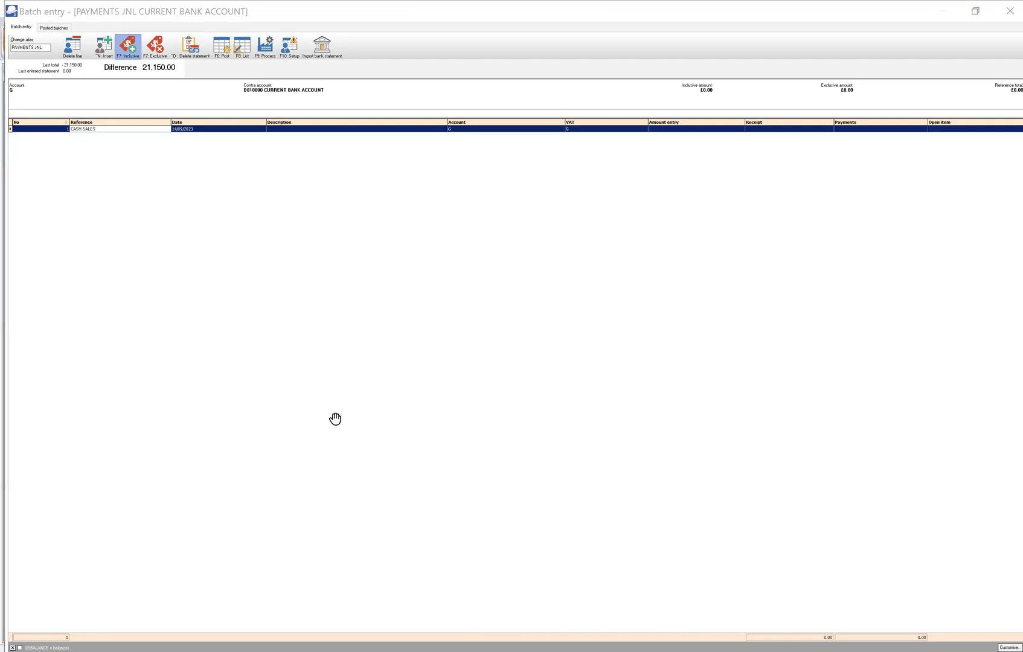
{"action": "left_click", "coordinate": [335, 419]}
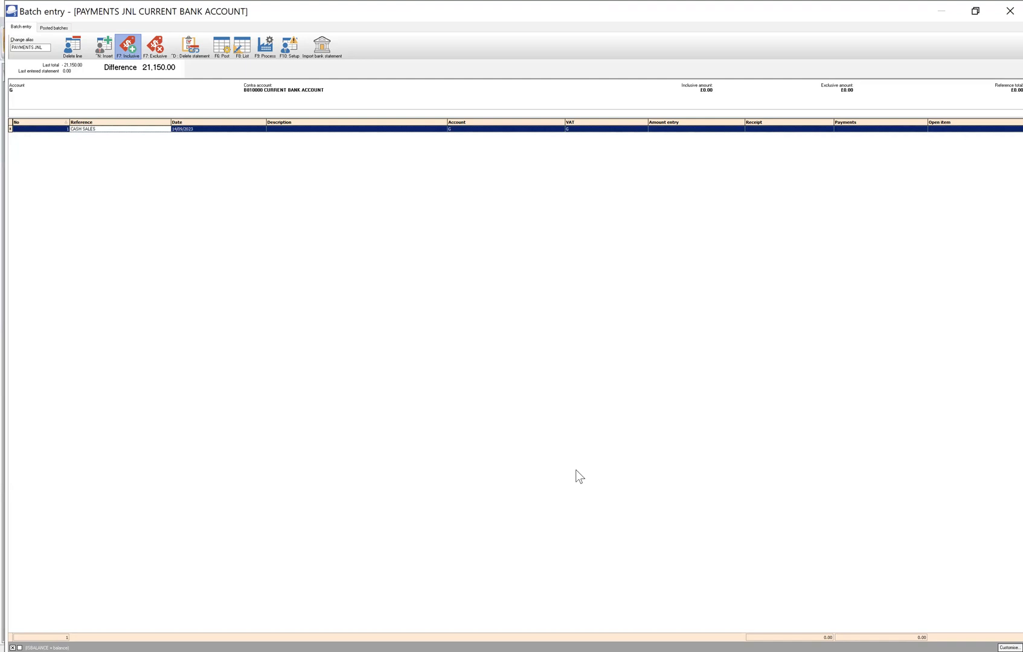
Set the date of the CASH SALES line to 10/02/2022
{"action": "left_click", "coordinate": [243, 131]}
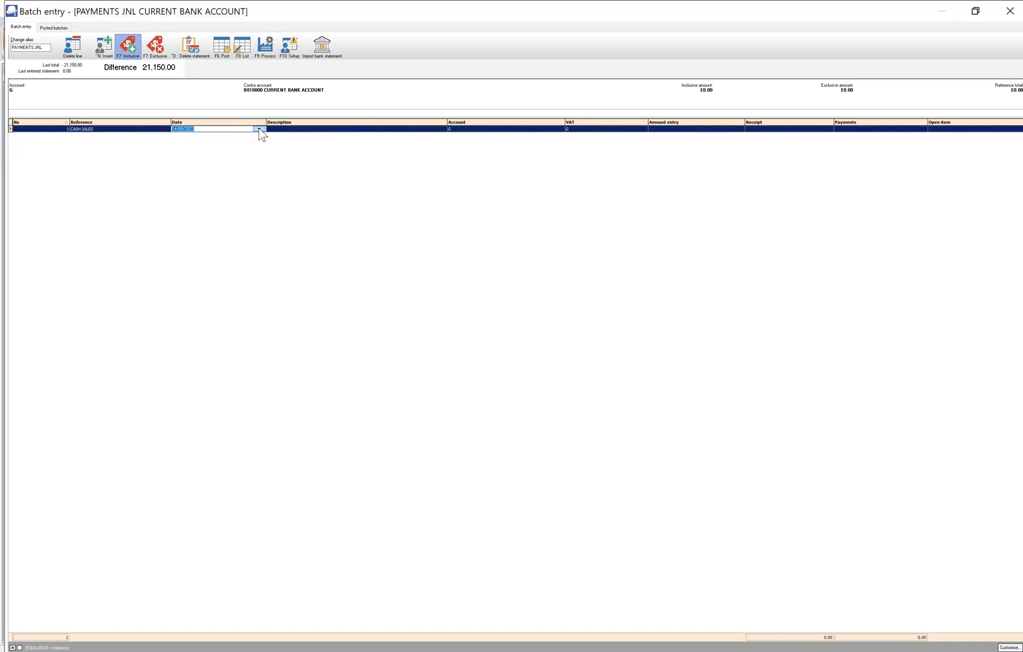
{"action": "left_click", "coordinate": [258, 129]}
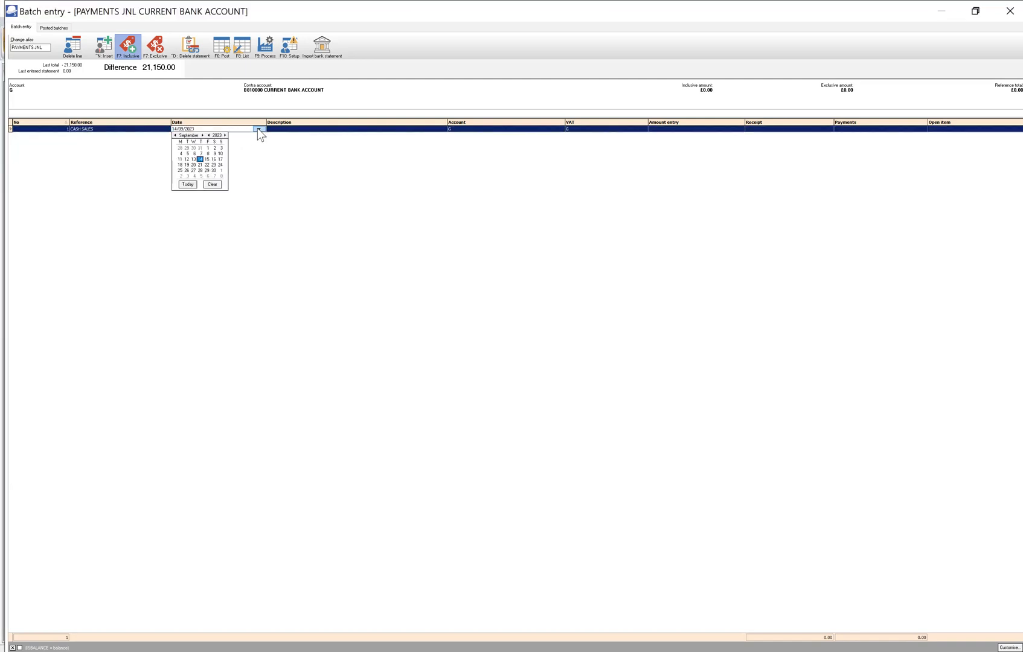
{"action": "left_click", "coordinate": [208, 135]}
{"action": "left_click", "coordinate": [175, 136]}
{"action": "left_click", "coordinate": [176, 136]}
{"action": "left_click", "coordinate": [175, 135]}
{"action": "left_click", "coordinate": [176, 135]}
{"action": "left_click", "coordinate": [176, 135]}
{"action": "left_click", "coordinate": [175, 136]}
{"action": "left_click", "coordinate": [175, 135]}
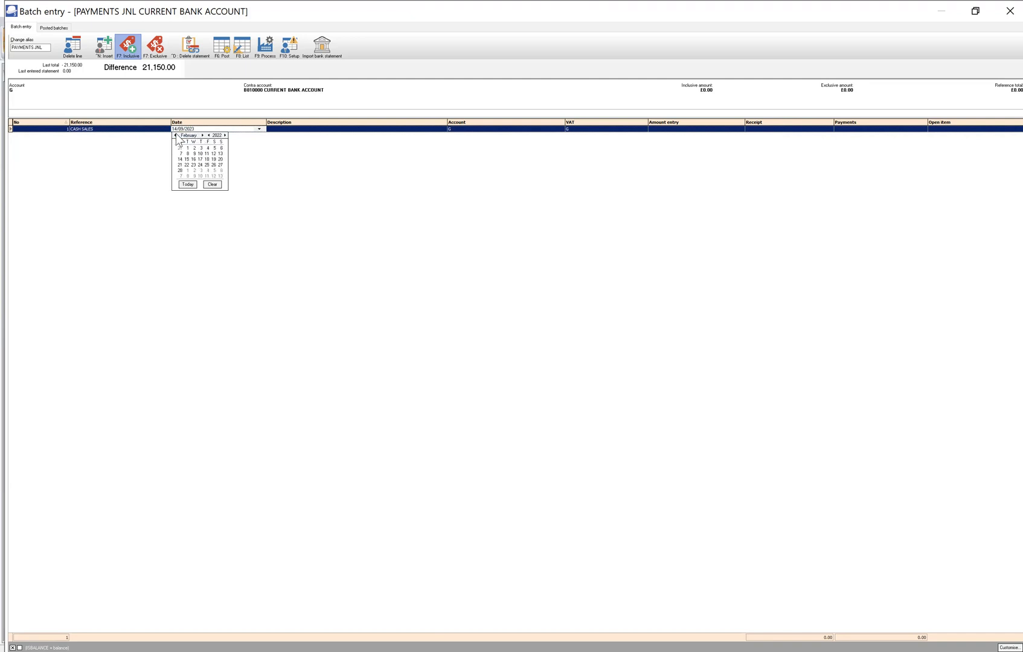
{"action": "left_click", "coordinate": [201, 154]}
Describe the first batch line as CASH SALES and assign it to the CASH SALES account
{"action": "left_click", "coordinate": [295, 129]}
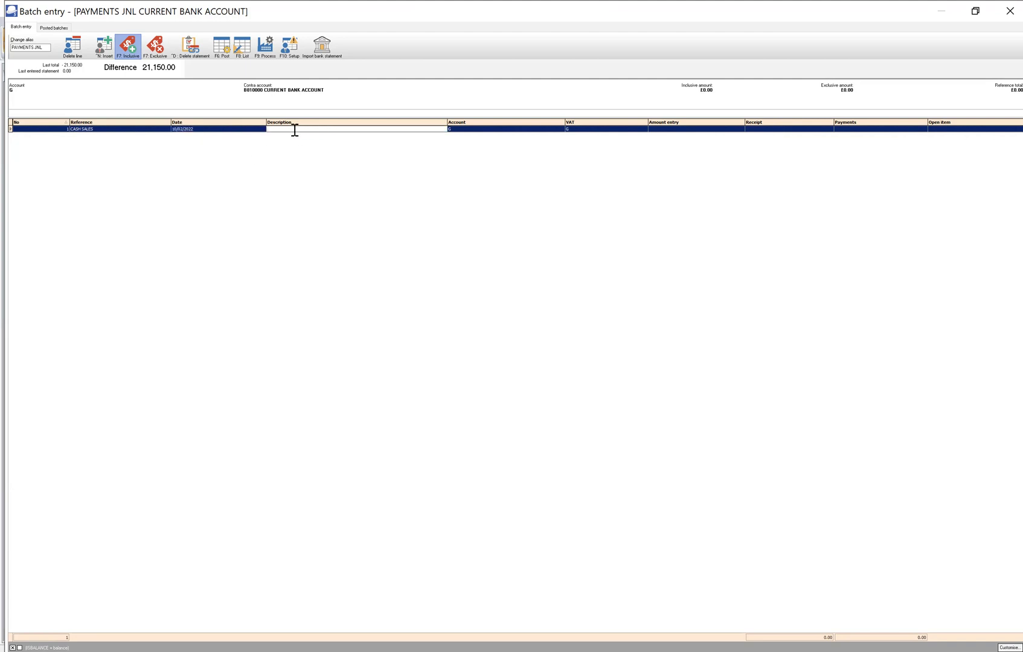
{"action": "type", "text": "CASH SALES"}
{"action": "key", "text": "Tab"}
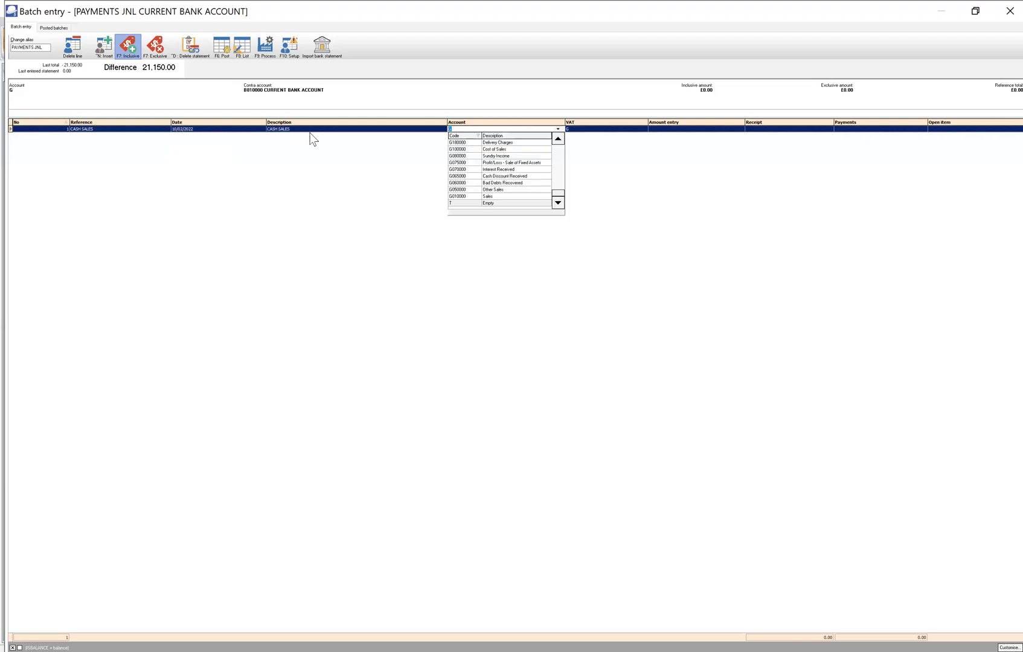
{"action": "type", "text": "CASH"}
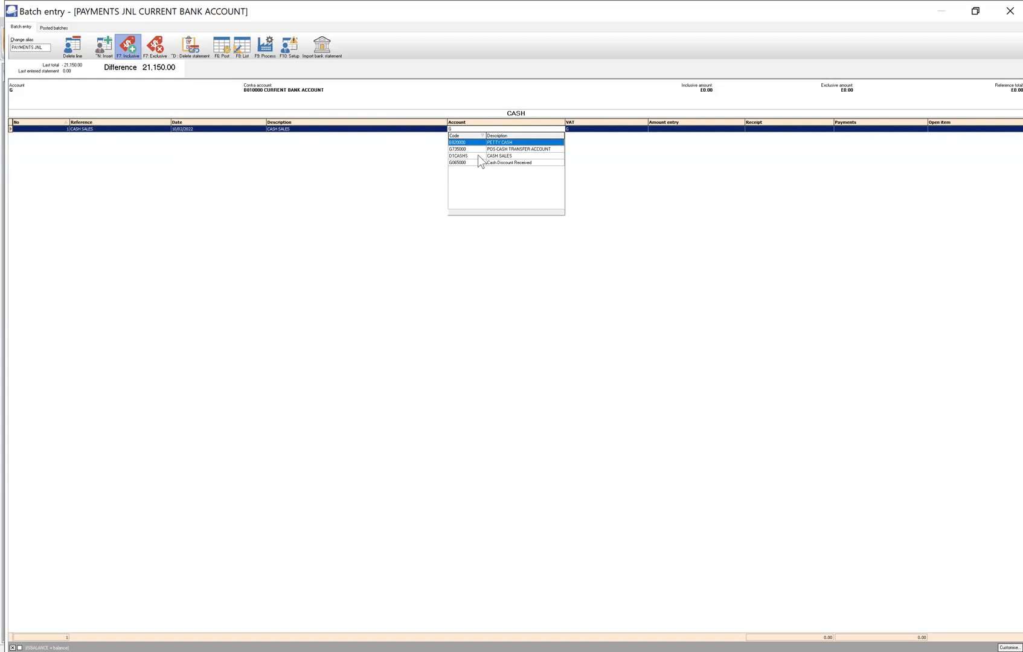
{"action": "left_click", "coordinate": [471, 156]}
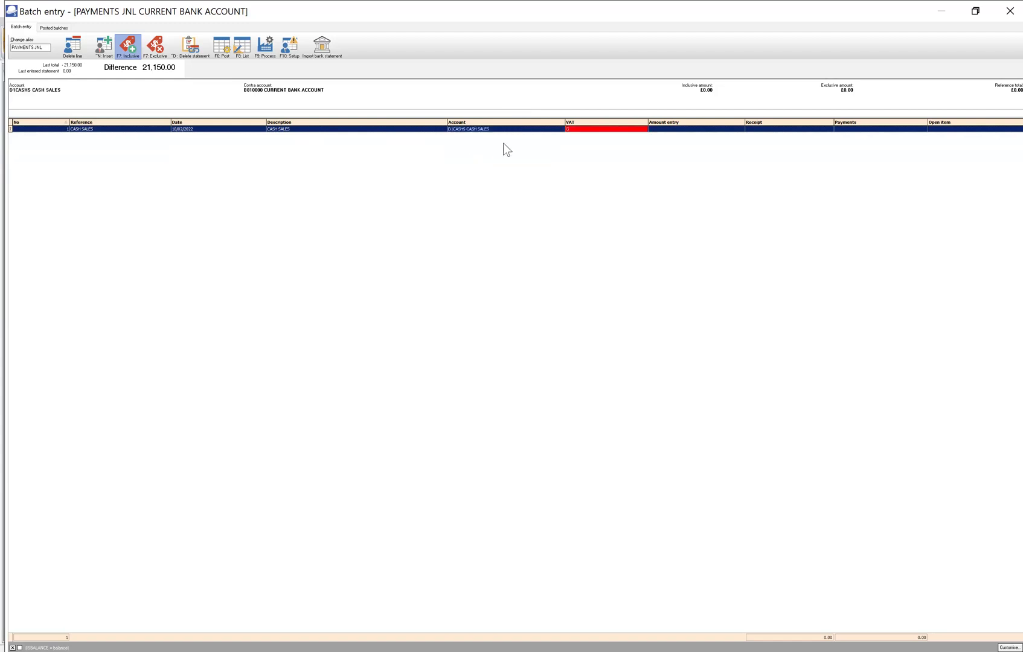
Enter a receipt of 5269 on the cash sales line and complete the line to start a second one
{"action": "left_click", "coordinate": [603, 129]}
{"action": "left_click", "coordinate": [603, 130]}
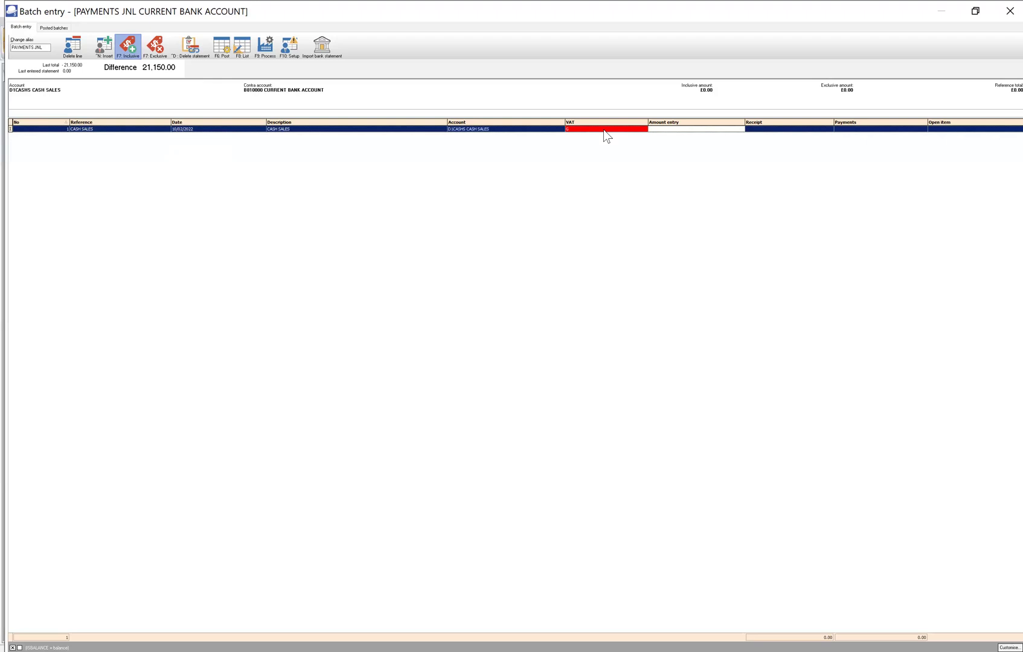
{"action": "key", "text": "Tab"}
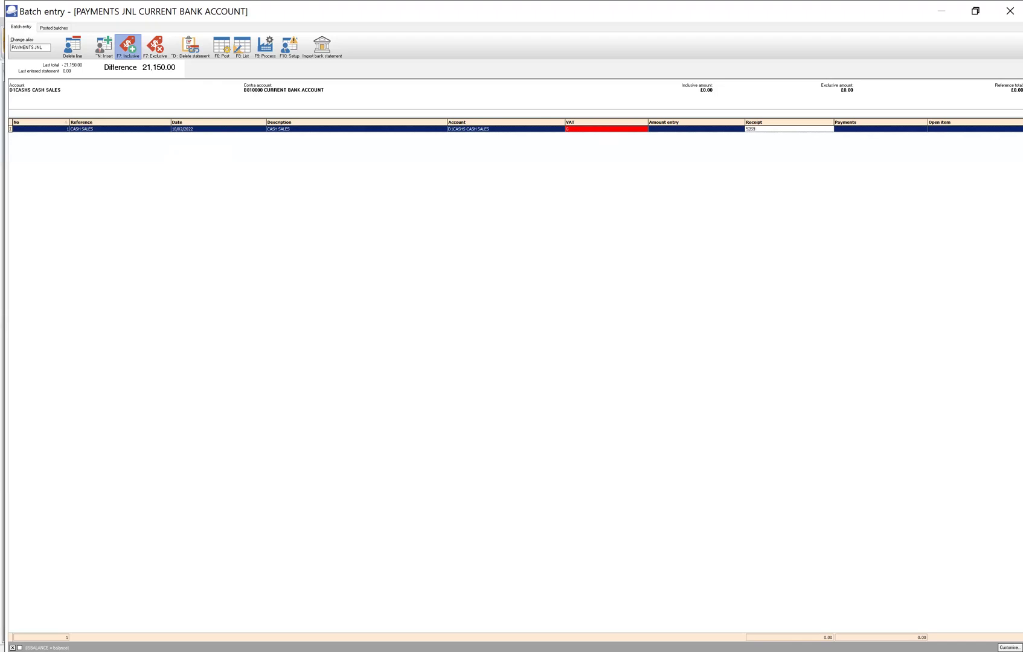
{"action": "key", "text": "Tab"}
{"action": "key", "text": "Tab"}
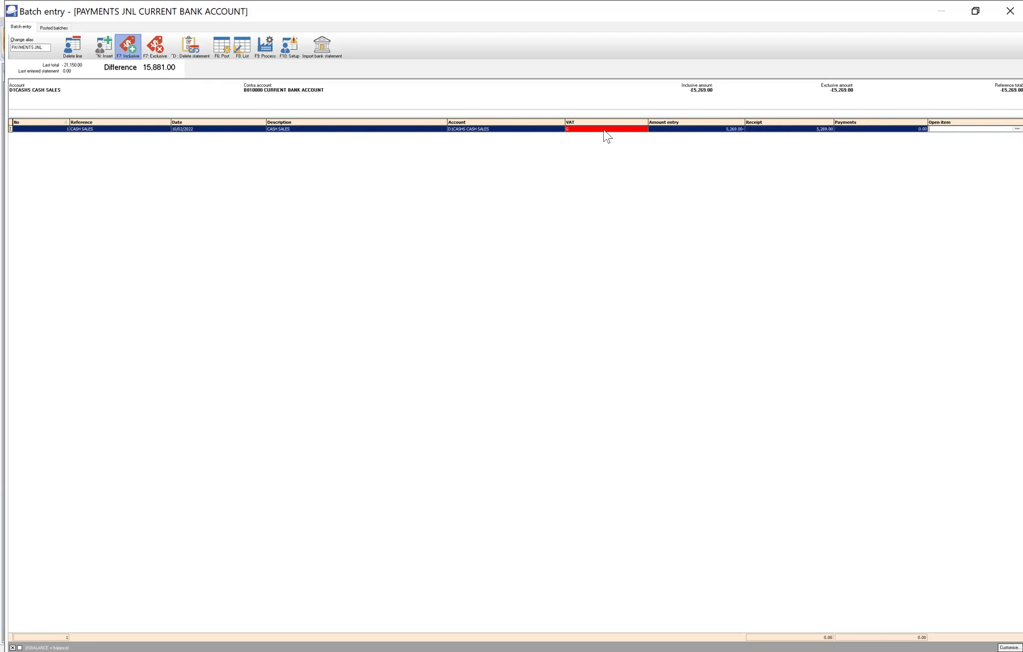
{"action": "key", "text": "Tab"}
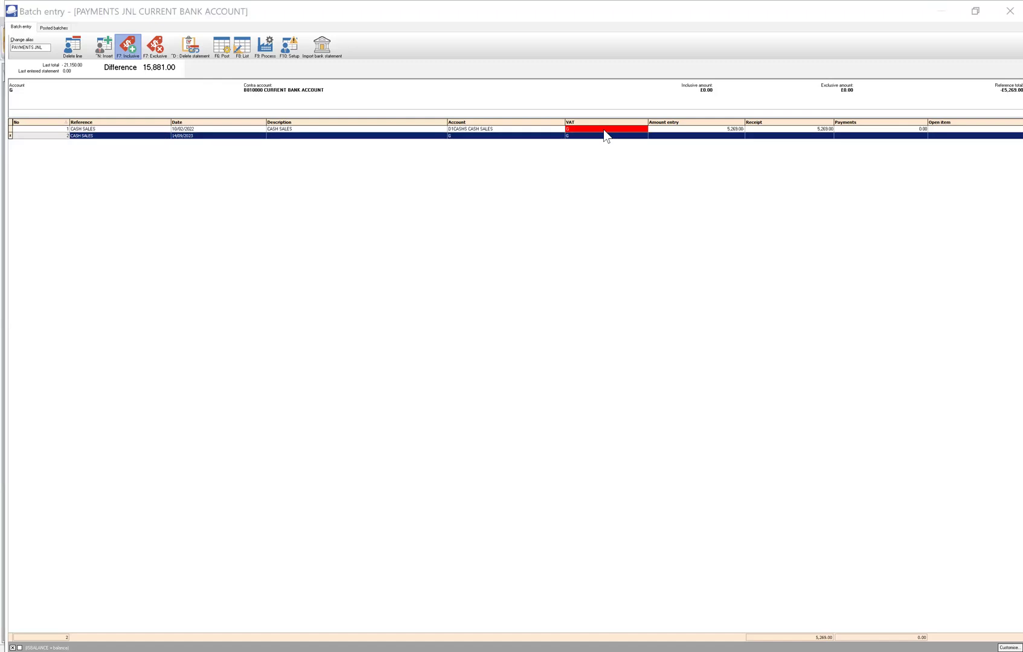
Replace the reference of the first batch line with REC 21
{"action": "left_click", "coordinate": [92, 135]}
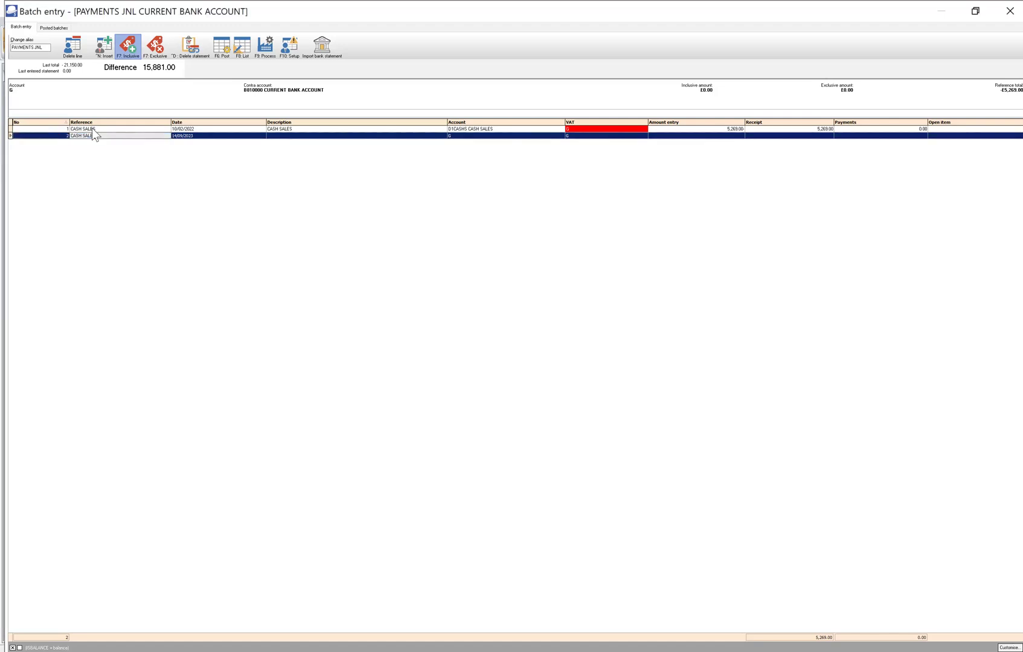
{"action": "left_click", "coordinate": [93, 128]}
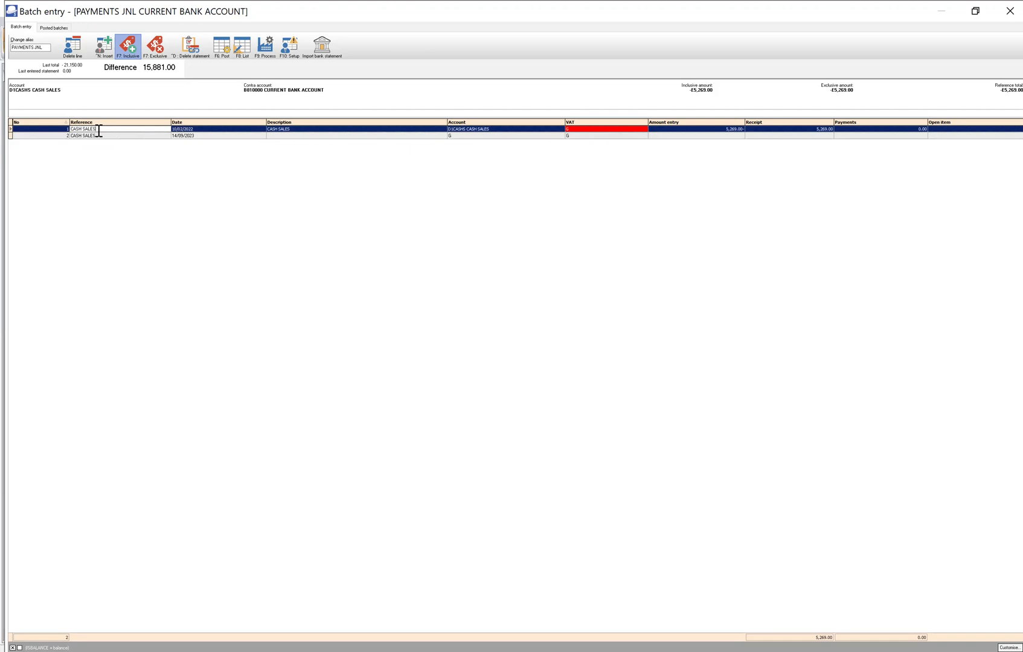
{"action": "key", "text": "BackSpace"}
{"action": "key", "text": "BackSpace"}
{"action": "key", "text": "BackSpace"}
{"action": "key", "text": "BackSpace"}
{"action": "key", "text": "BackSpace"}
{"action": "key", "text": "BackSpace"}
{"action": "key", "text": "BackSpace"}
{"action": "key", "text": "BackSpace"}
{"action": "key", "text": "BackSpace"}
{"action": "type", "text": "R"}
Set the reference of the second batch line to REC 22
{"action": "left_click", "coordinate": [93, 136]}
{"action": "left_click", "coordinate": [93, 136]}
{"action": "type", "text": "REC 22"}
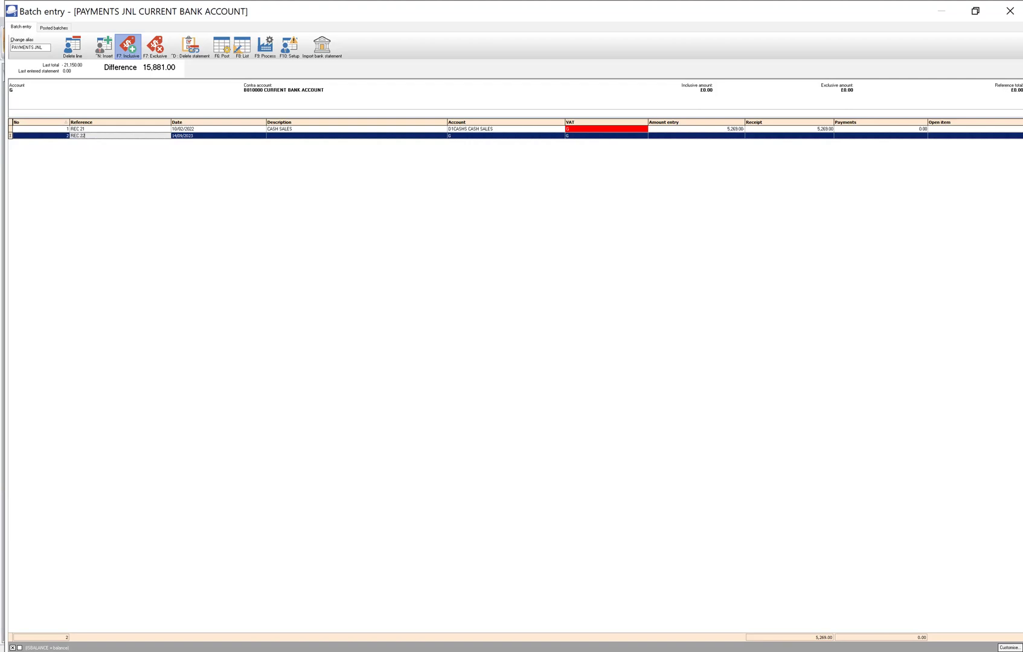
Set the date of the REC 22 line to 14/02/2022
{"action": "left_click", "coordinate": [191, 130]}
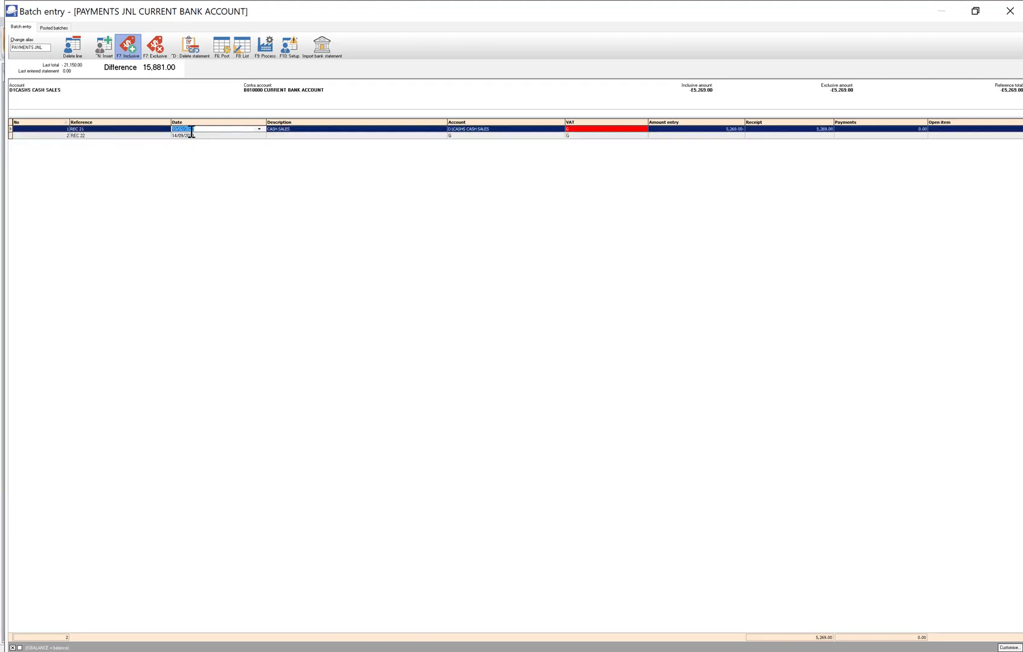
{"action": "left_click", "coordinate": [190, 136]}
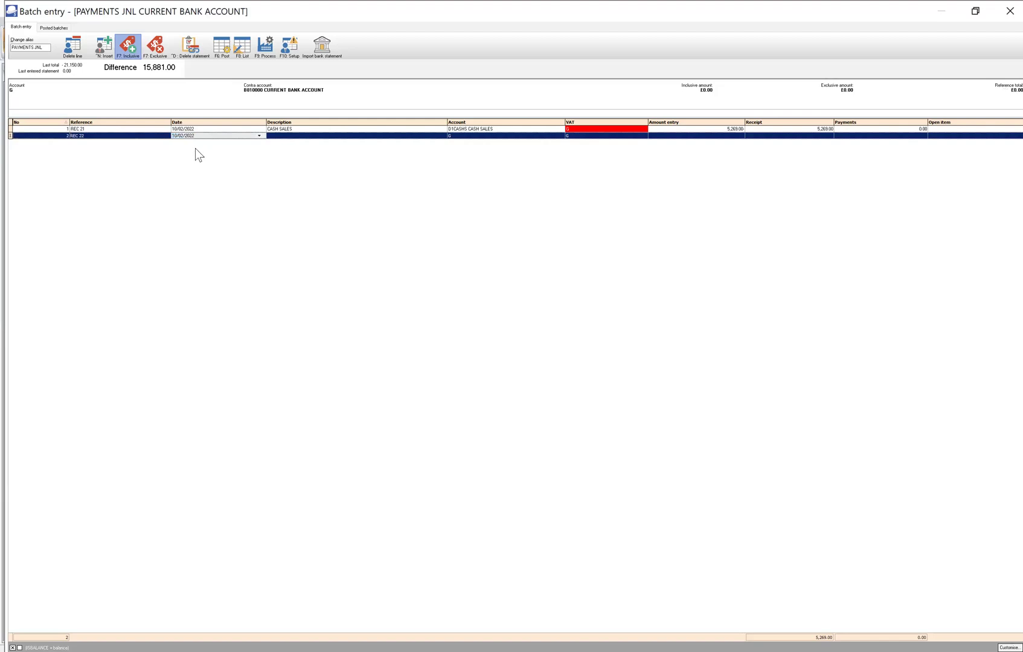
{"action": "key", "text": "alt+Tab"}
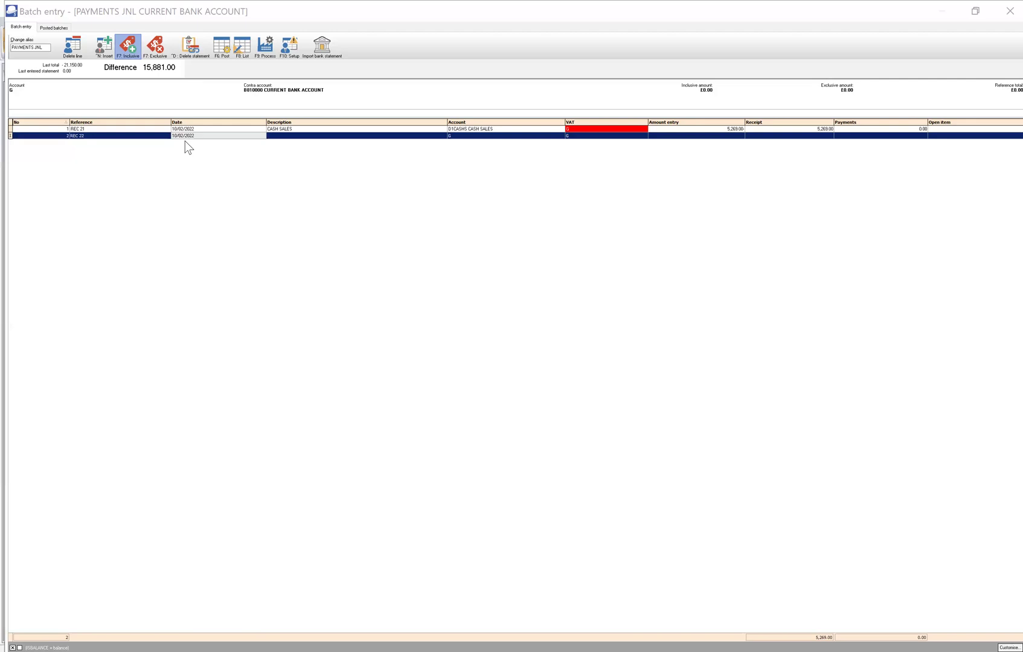
{"action": "left_click", "coordinate": [188, 135]}
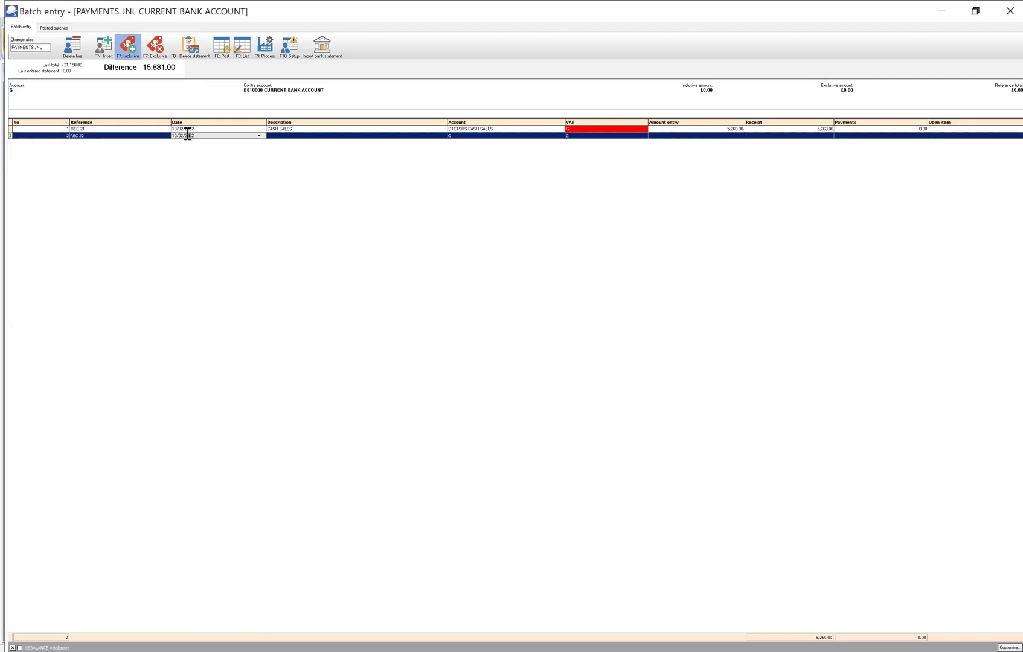
{"action": "type", "text": "14/"}
{"action": "type", "text": "202"}
Describe the REC 22 line as PAYMENT FROM DEBTOR and assign it to the RHODES CHESS CLUB account
{"action": "left_click", "coordinate": [305, 147]}
{"action": "left_click", "coordinate": [304, 136]}
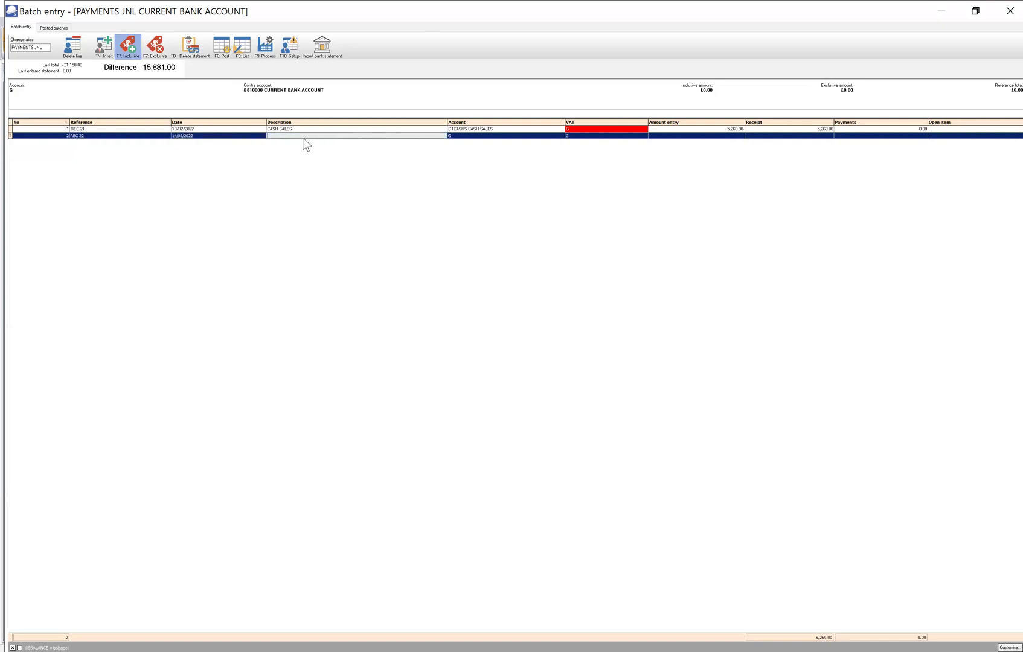
{"action": "type", "text": "PAYMENT FROM DEBTOR"}
{"action": "key", "text": "Return"}
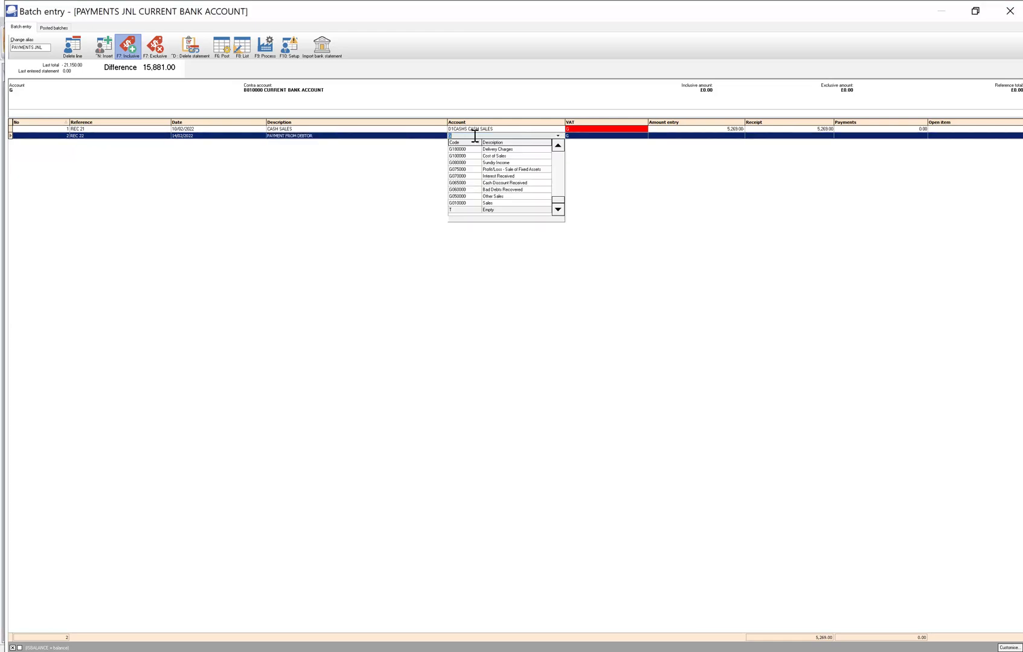
{"action": "left_click_drag", "start_coordinate": [558, 200], "coordinate": [561, 151]}
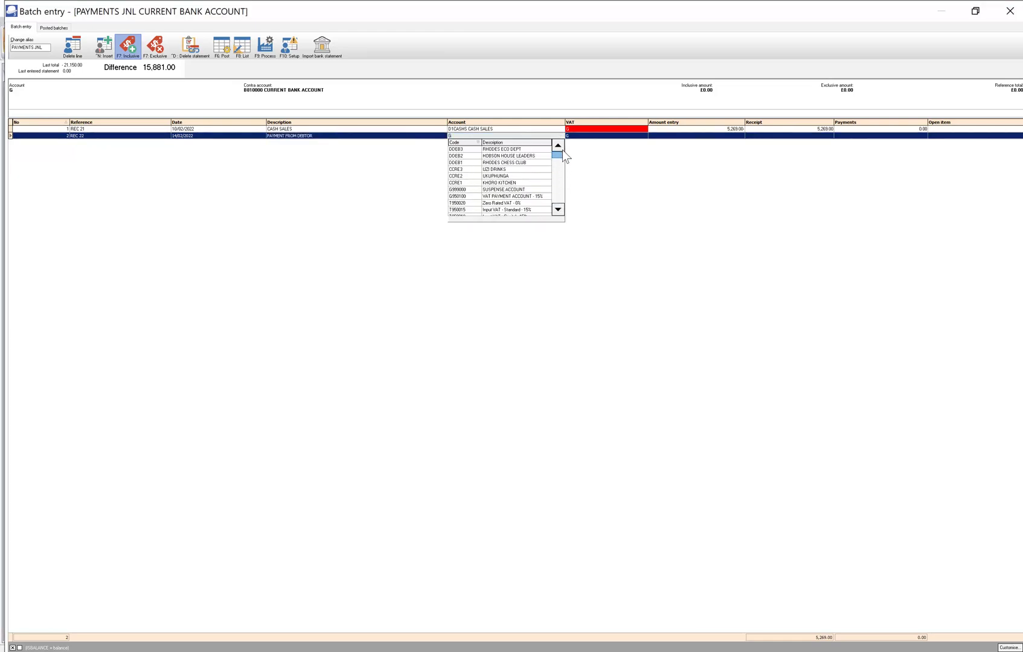
{"action": "left_click", "coordinate": [506, 163]}
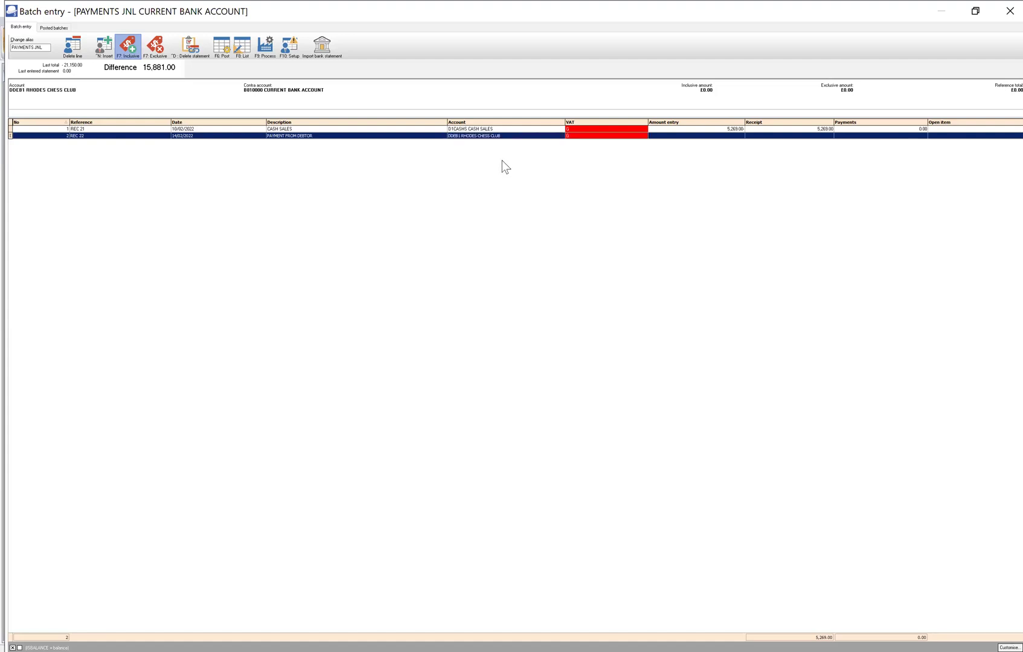
Enter a receipt of 13000 on the RHODES CHESS CLUB line and complete it to start a third line
{"action": "key", "text": "Return"}
{"action": "key", "text": "Return"}
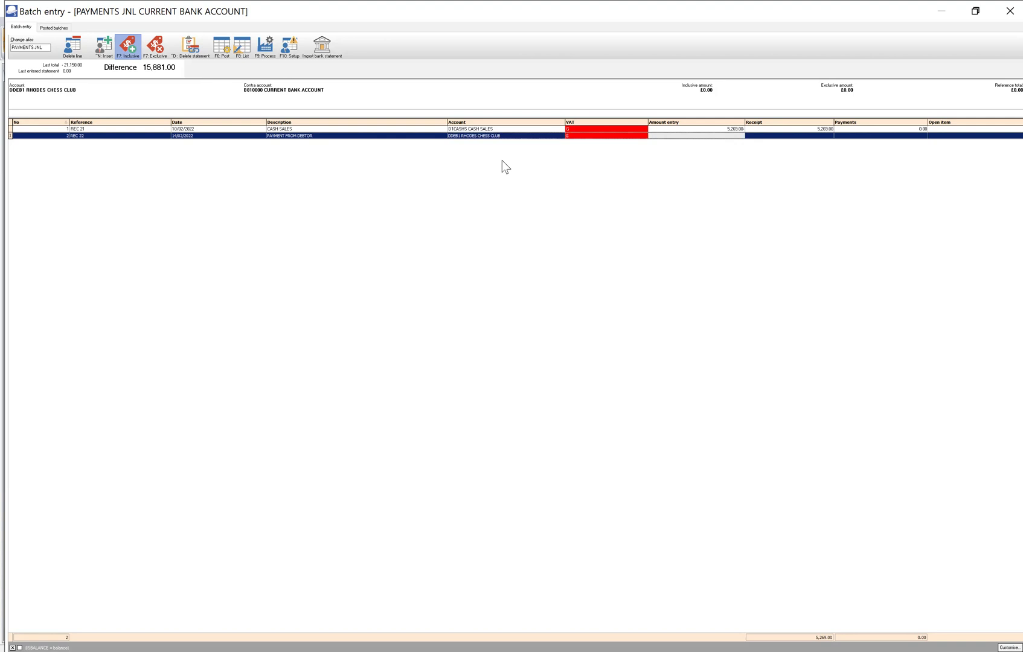
{"action": "key", "text": "Return"}
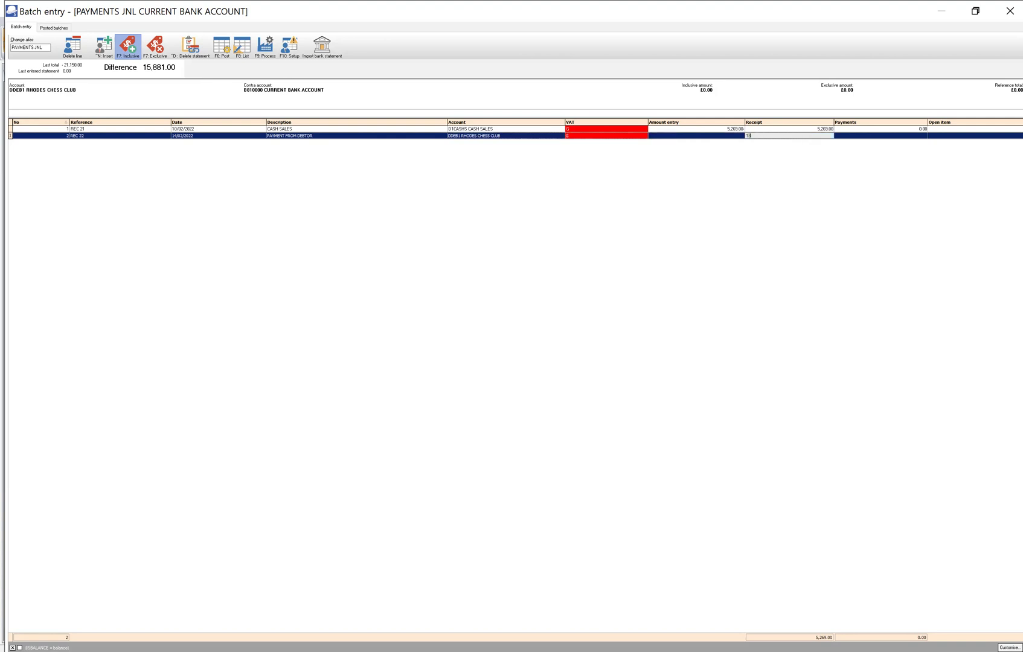
{"action": "key", "text": "Return"}
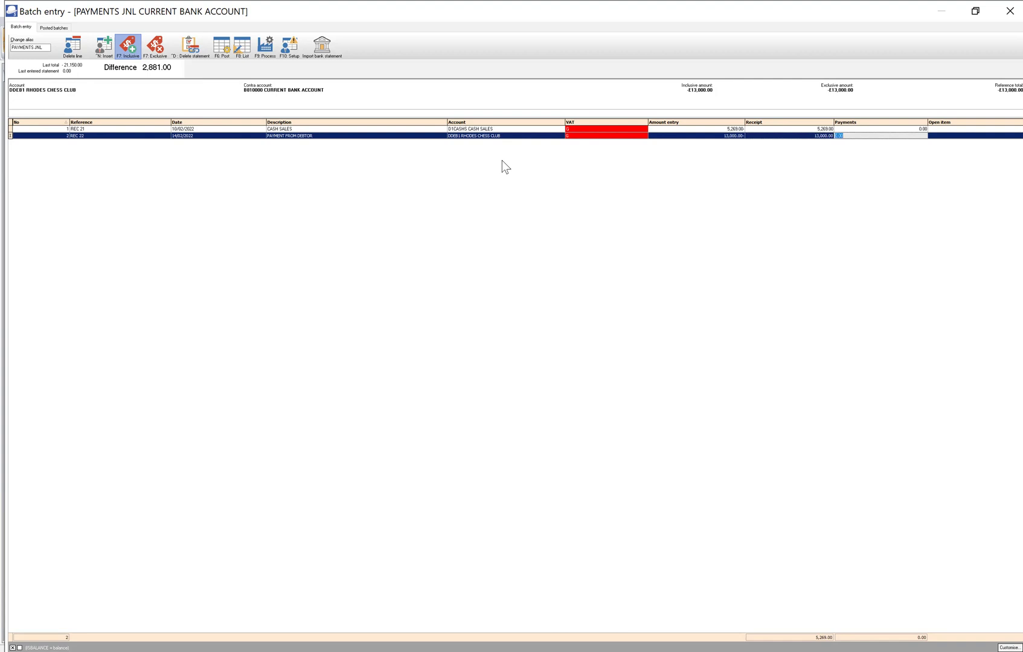
{"action": "key", "text": "Return"}
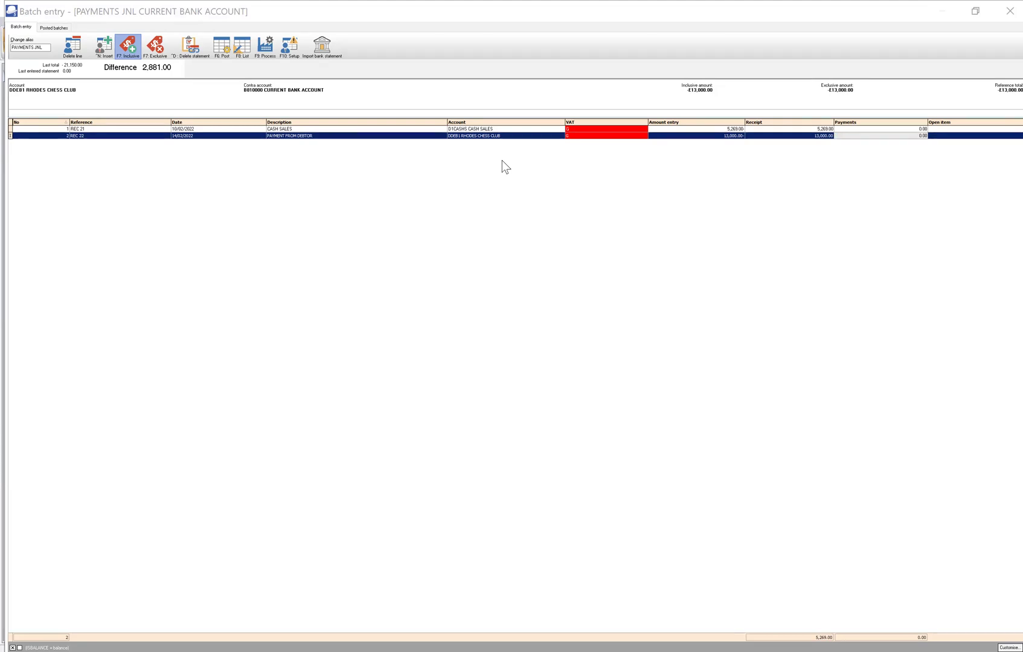
{"action": "key", "text": "Return"}
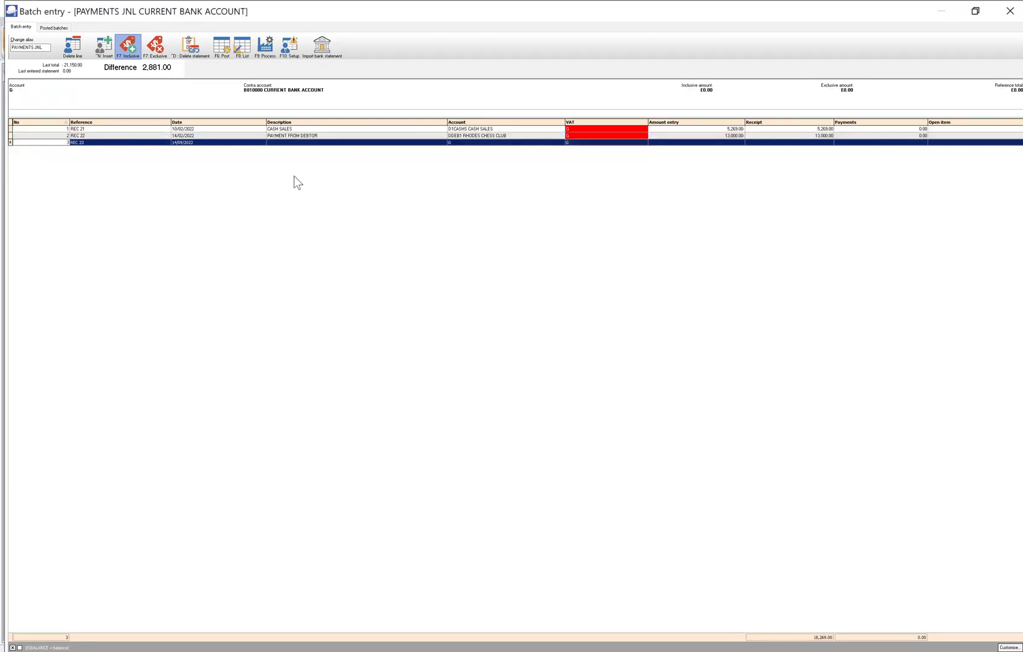
Date the REC 23 line 28/02/2022 and describe it as PAYMENT FROM DEBTOR
{"action": "left_click", "coordinate": [184, 142]}
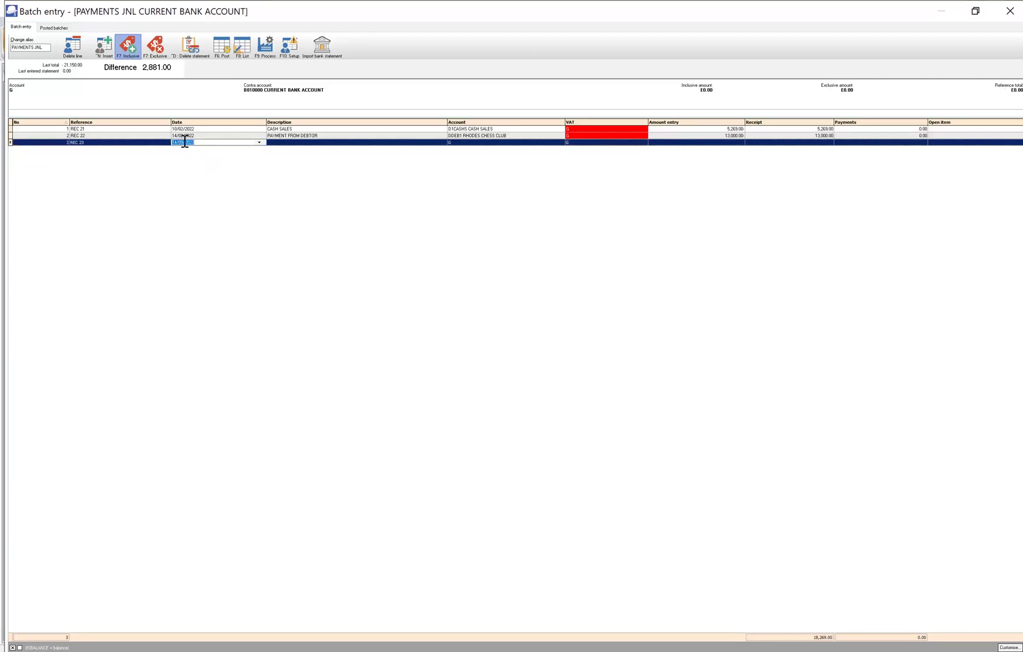
{"action": "type", "text": "28/02/2023"}
{"action": "key", "text": "Tab"}
{"action": "type", "text": "PAYMENT FROM DEBTOR"}
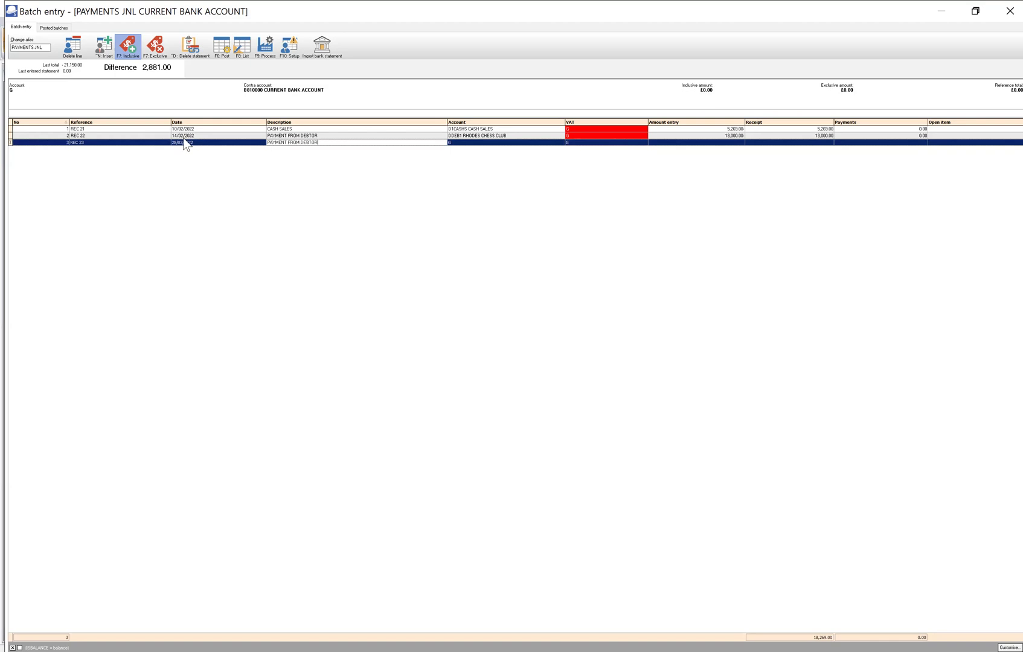
Assign the REC 23 line to the HOBSON HOUSE LEADERS account with a receipt of 12000, completing the line
{"action": "left_click", "coordinate": [469, 143]}
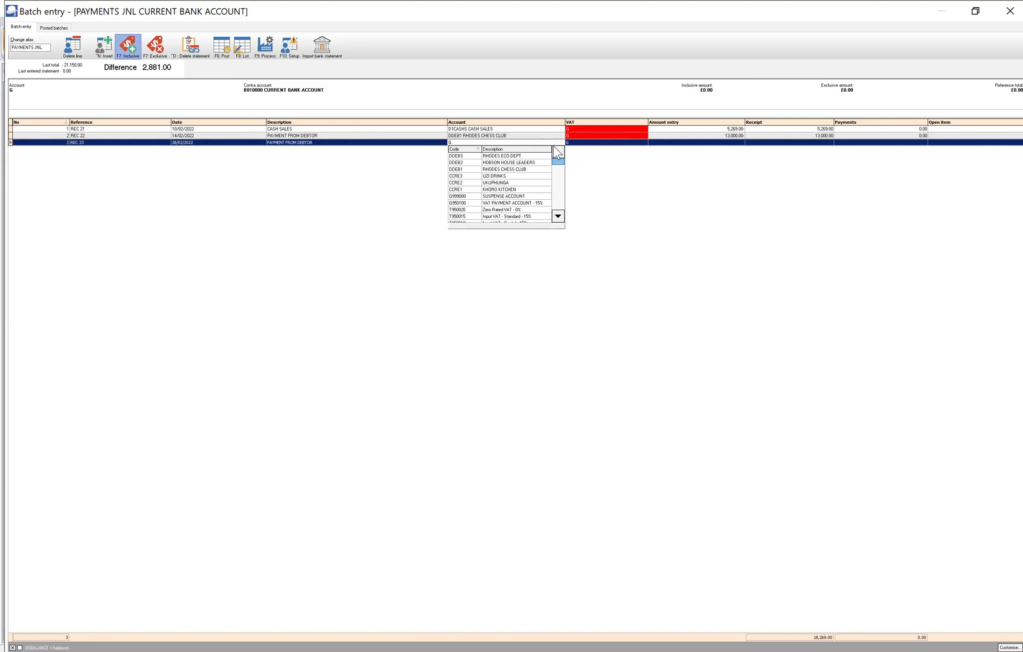
{"action": "double_click", "coordinate": [503, 162]}
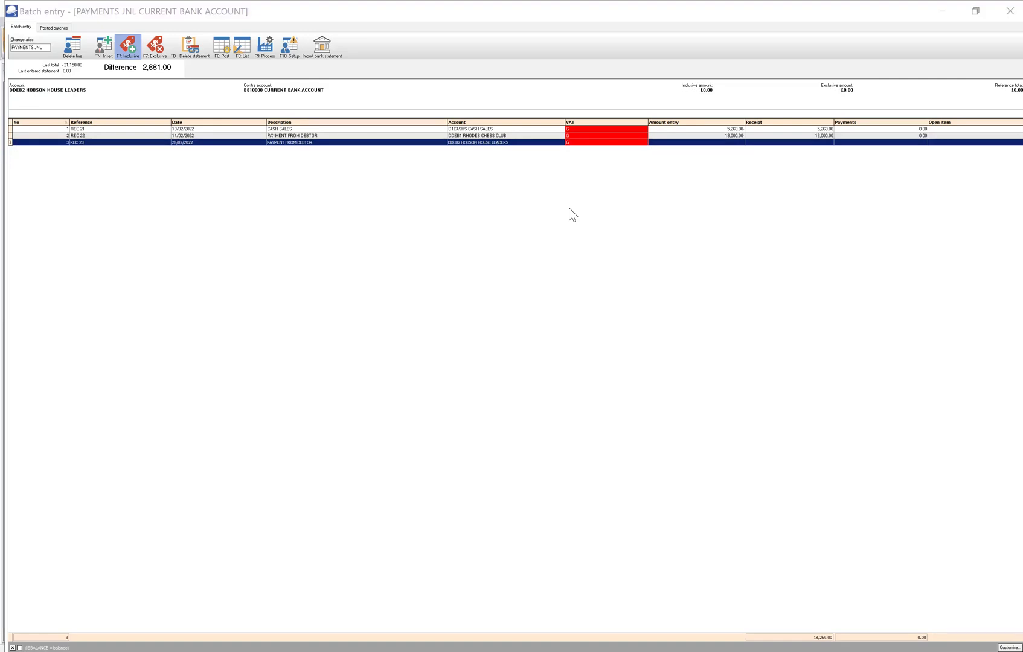
{"action": "key", "text": "Return"}
{"action": "key", "text": "Return"}
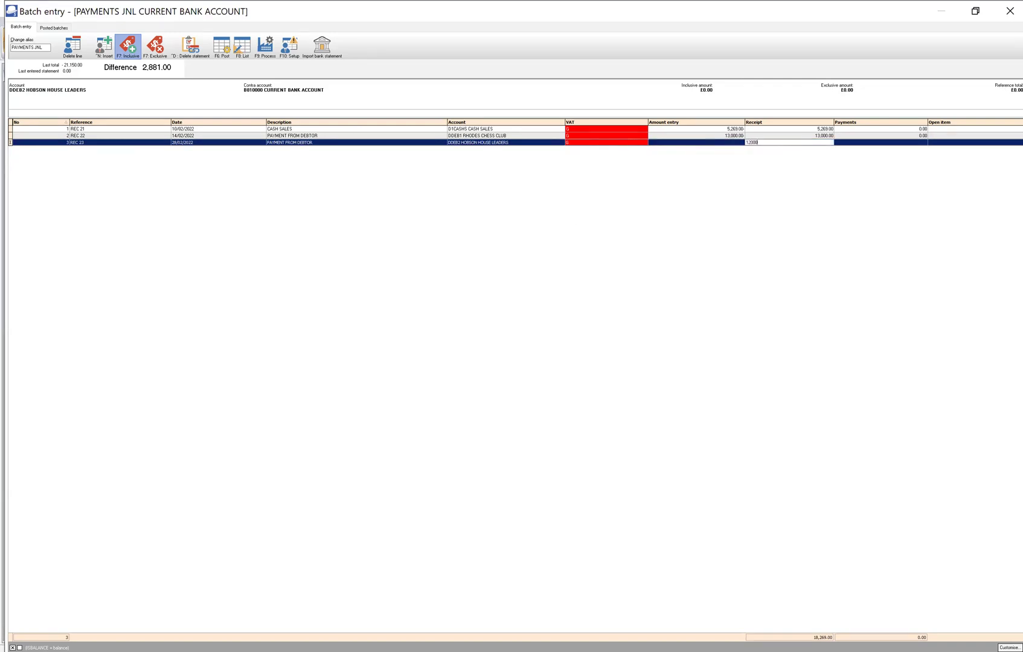
{"action": "key", "text": "Return"}
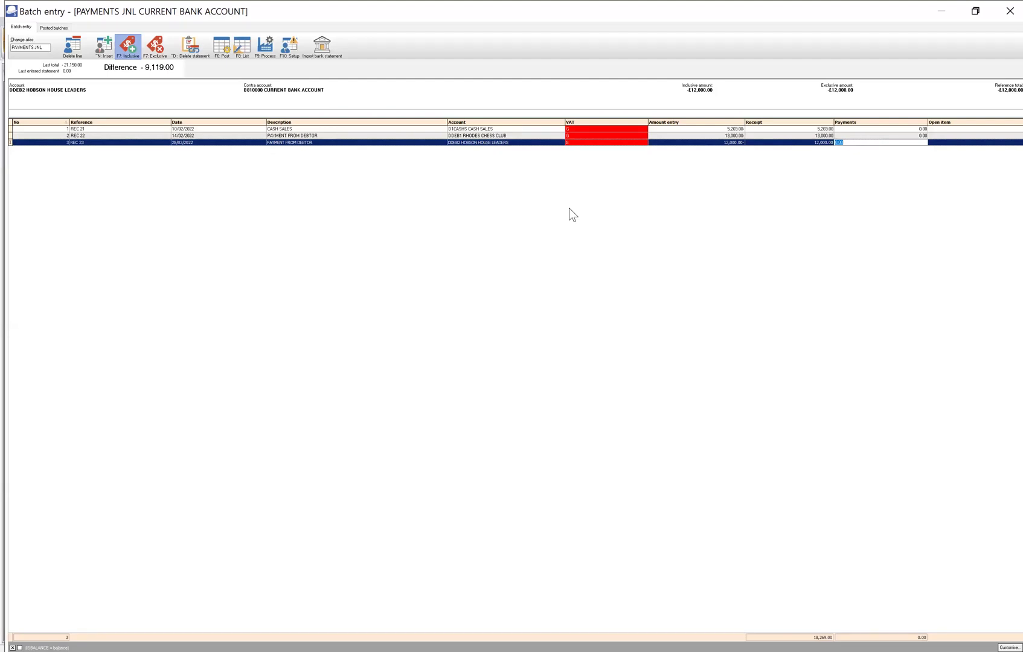
{"action": "key", "text": "Return"}
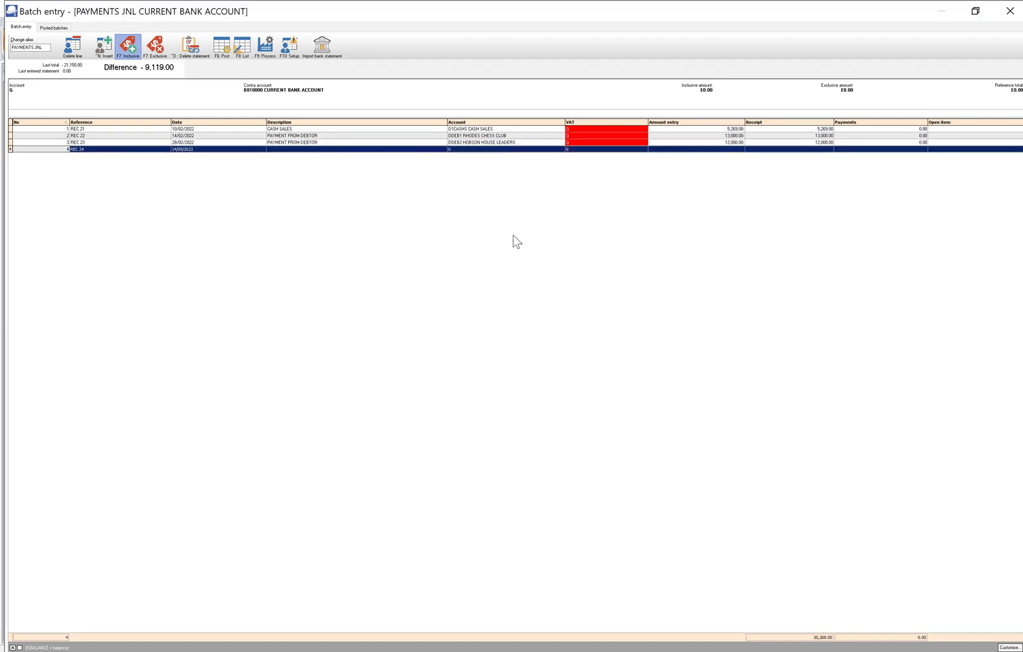
Set the fourth line's reference to BS FEB 2022 and its date to 28/02/2022
{"action": "left_click", "coordinate": [89, 150]}
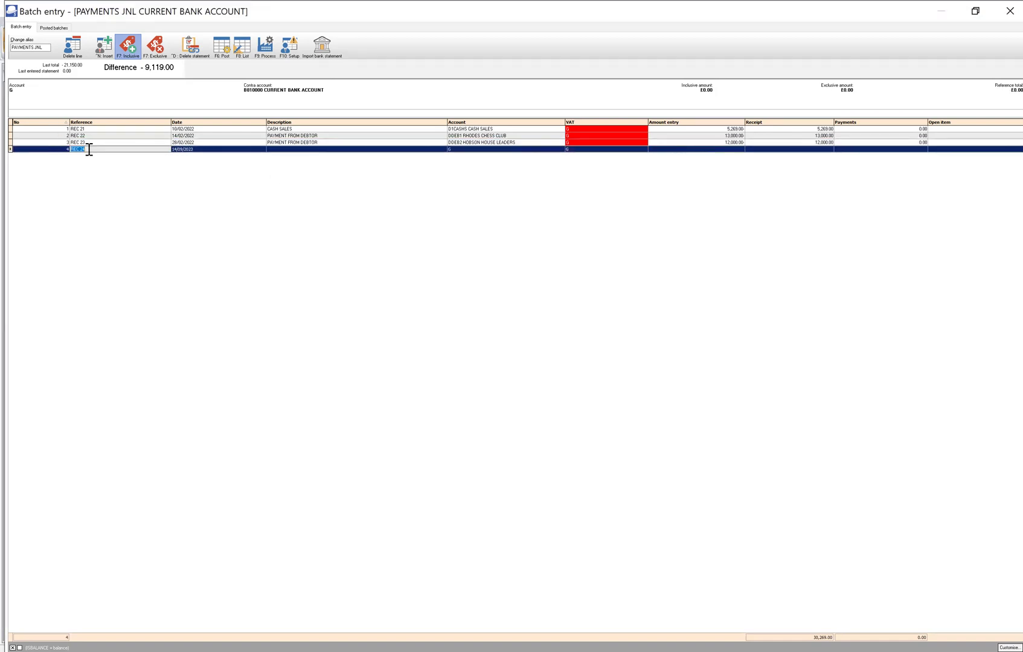
{"action": "type", "text": "BS FEB 2022"}
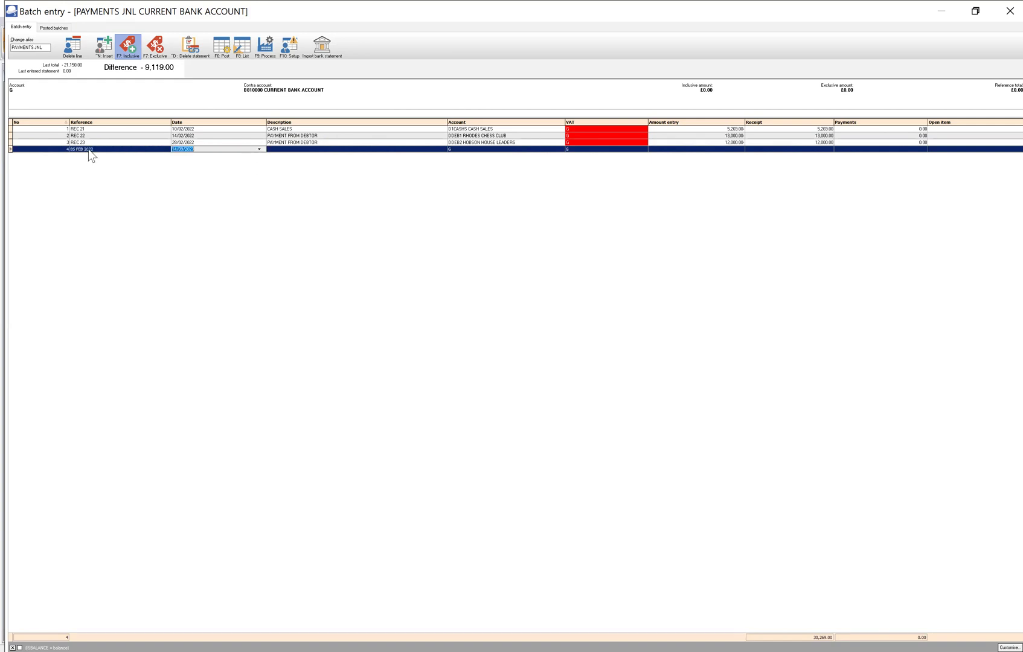
{"action": "left_click", "coordinate": [207, 142]}
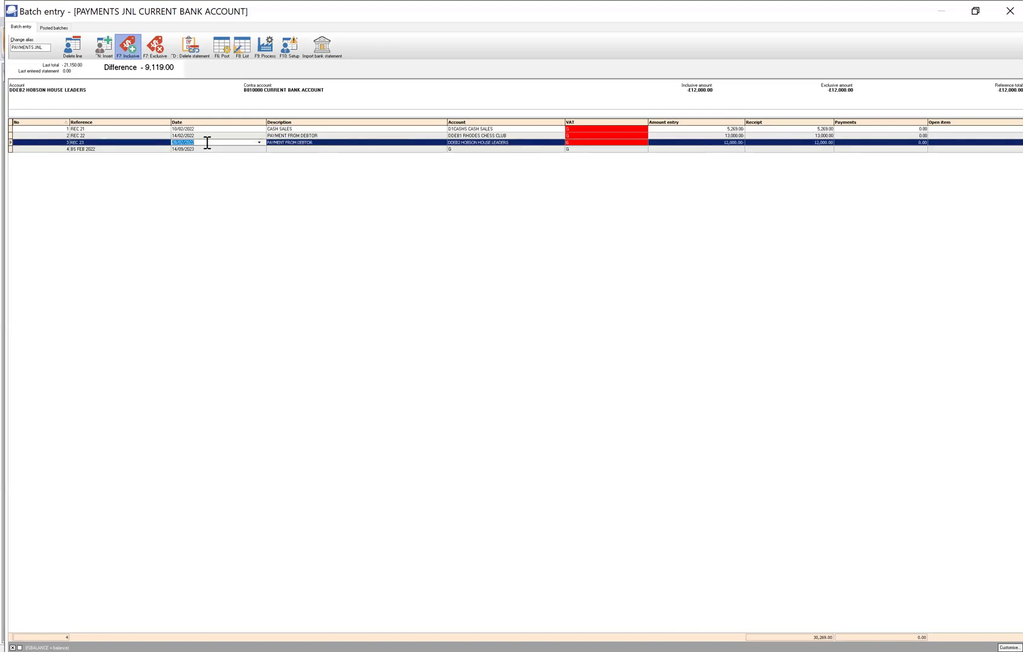
{"action": "left_click", "coordinate": [192, 149]}
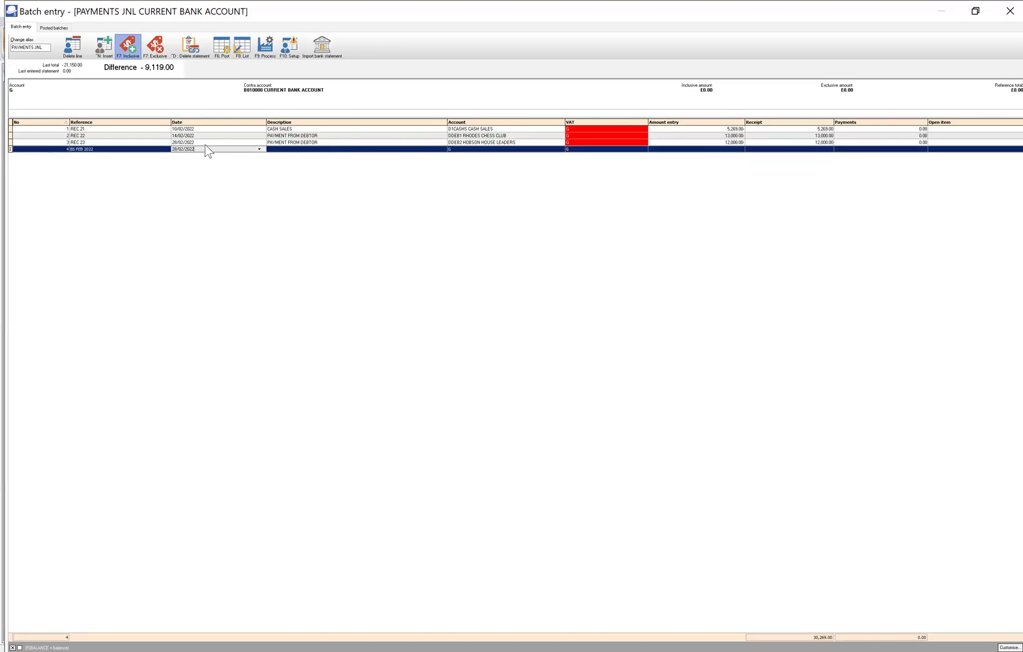
Describe the BS FEB 2022 line as INTEREST RECEIVED FROM BANK and assign it to the Interest Received account
{"action": "left_click", "coordinate": [289, 149]}
{"action": "type", "text": "INTEREST RECEIVED FROM BANK"}
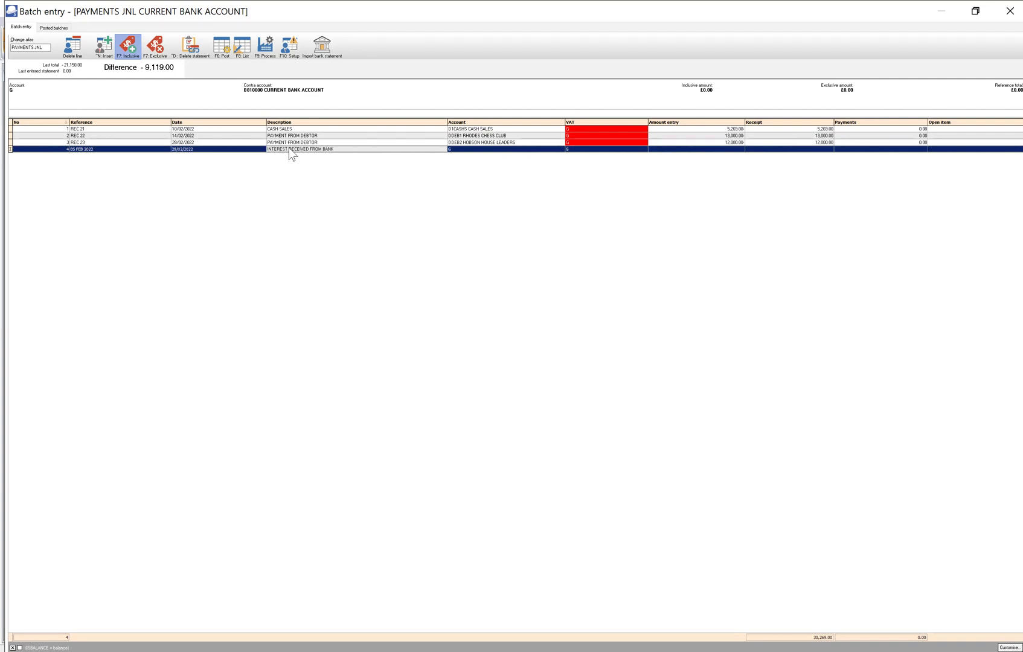
{"action": "key", "text": "Tab"}
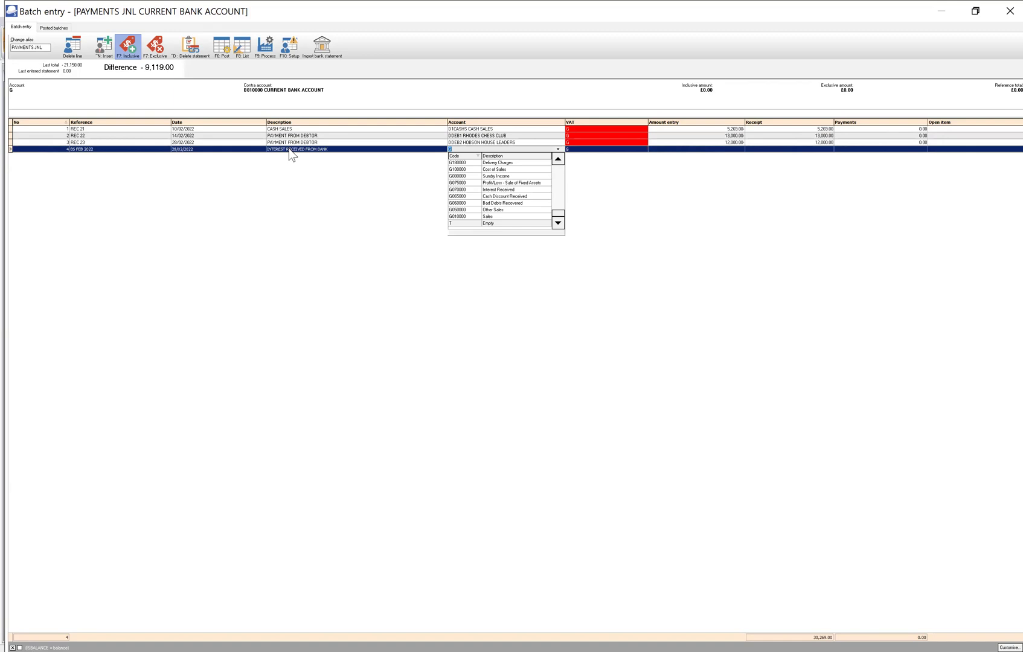
{"action": "type", "text": "INT"}
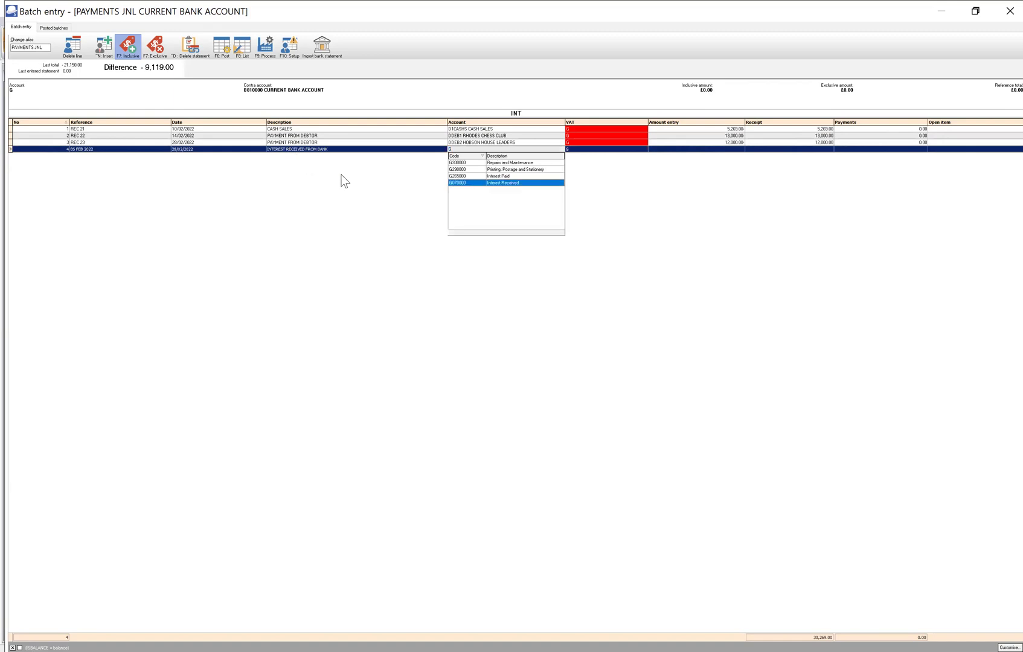
{"action": "left_click", "coordinate": [501, 183]}
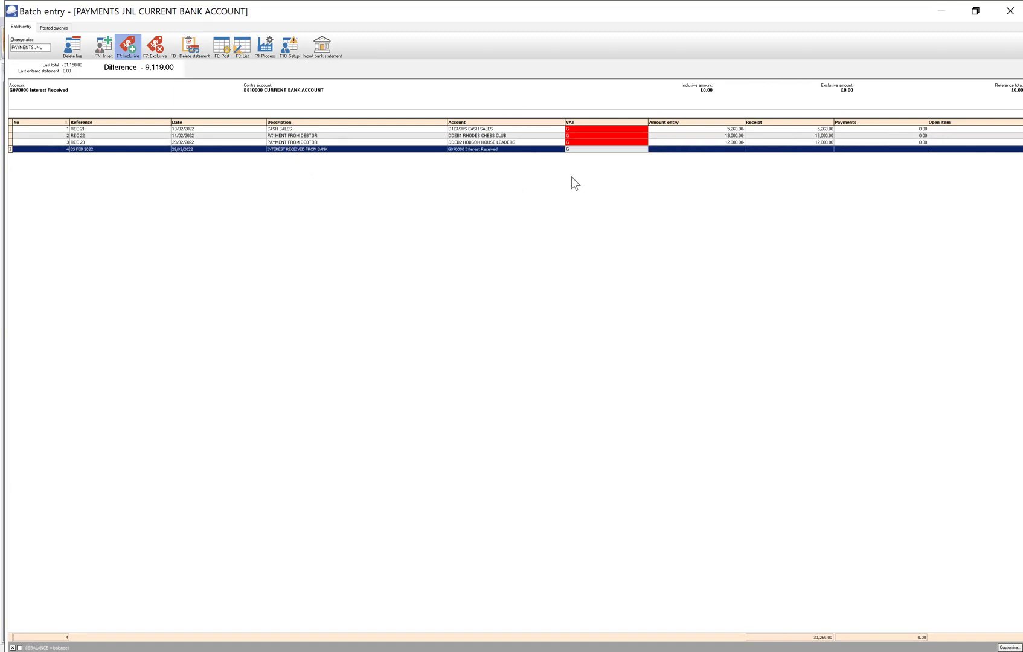
Leave the interest line's VAT type empty and enter a receipt of 325
{"action": "left_click", "coordinate": [577, 151]}
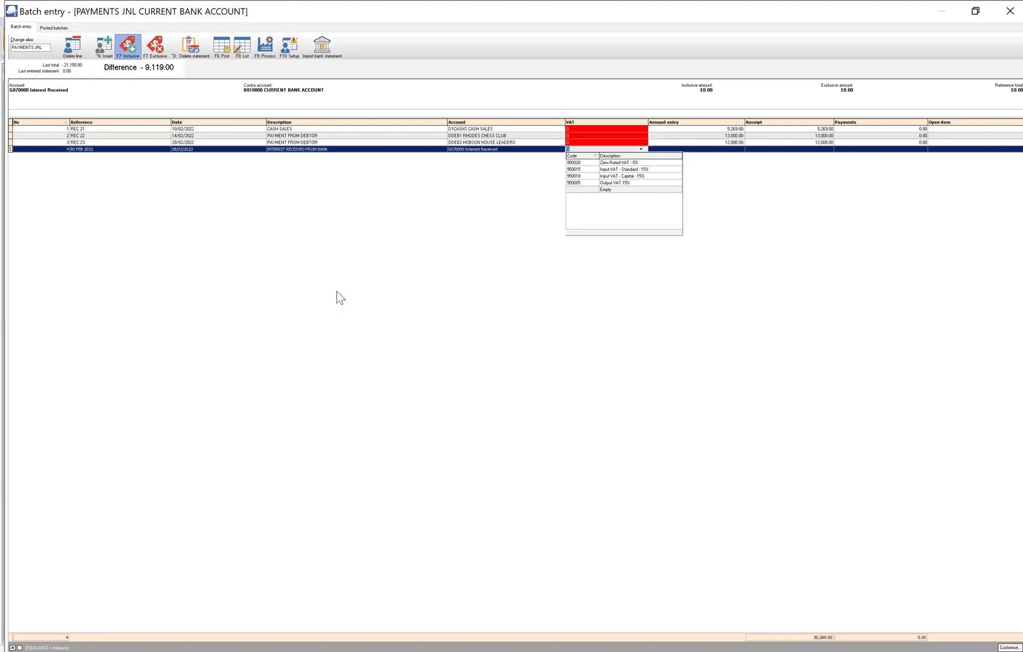
{"action": "left_click", "coordinate": [613, 191]}
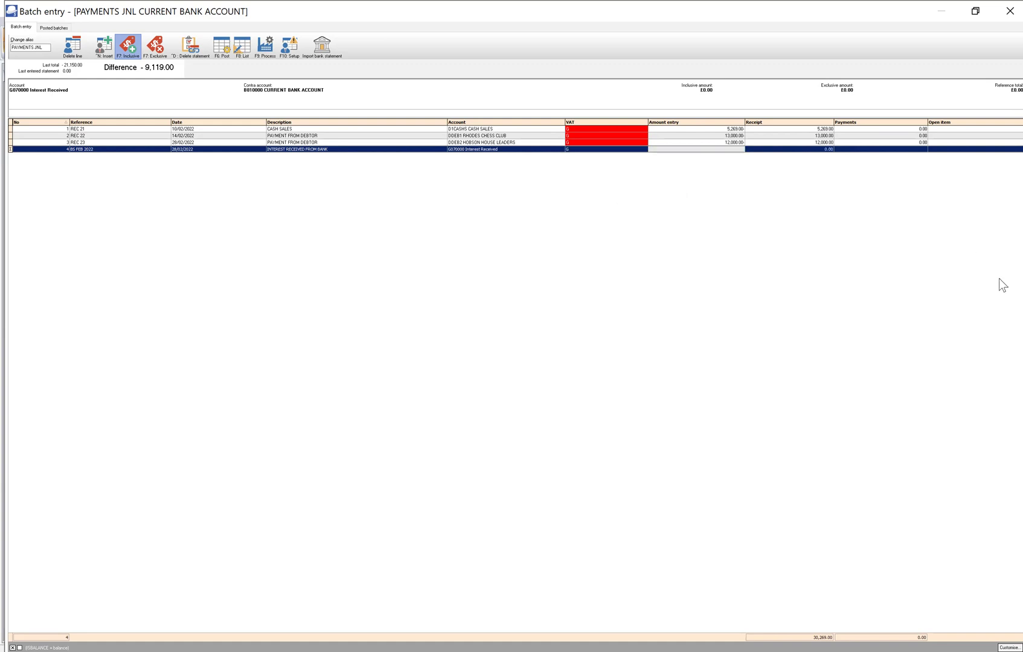
{"action": "key", "text": "Return"}
{"action": "type", "text": "3"}
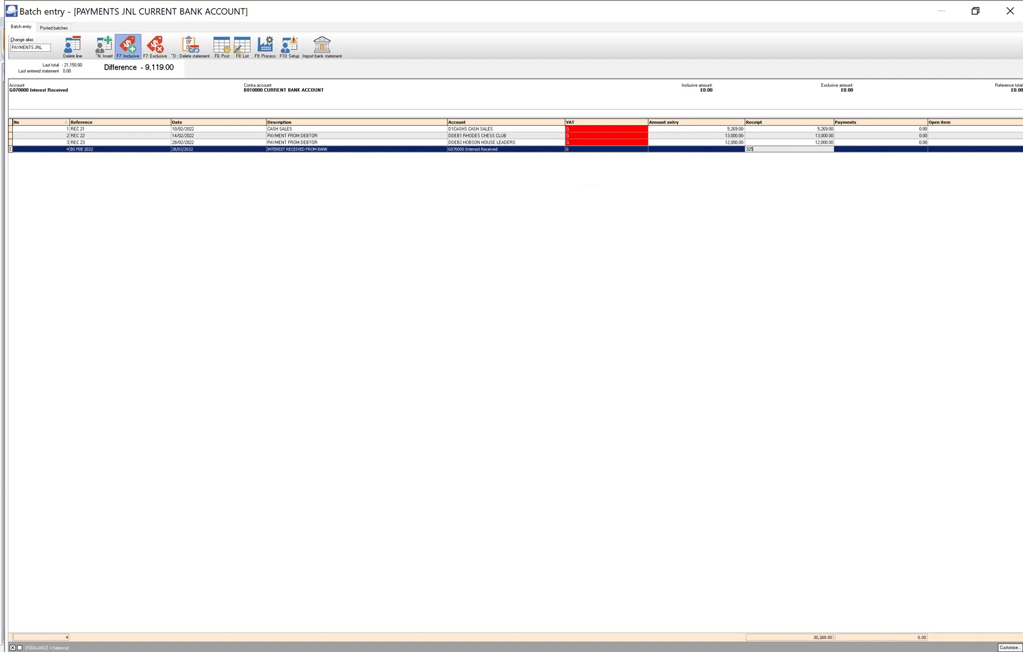
{"action": "type", "text": "25"}
{"action": "key", "text": "Return"}
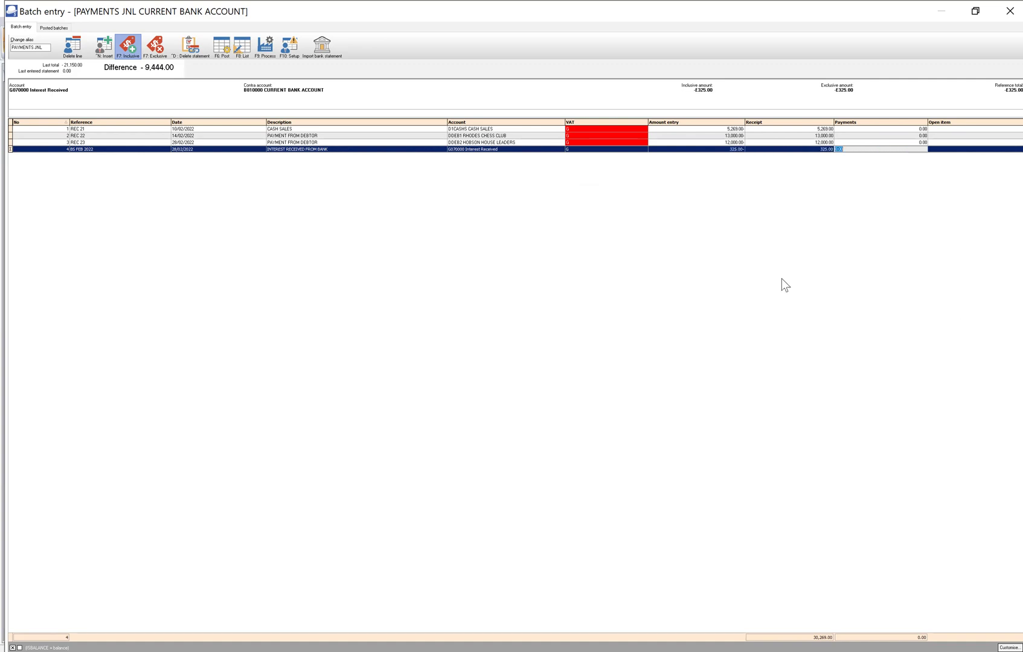
List the unposted PAYMENTS JNL batch and enlarge the report to review all its entries
{"action": "left_click", "coordinate": [242, 46]}
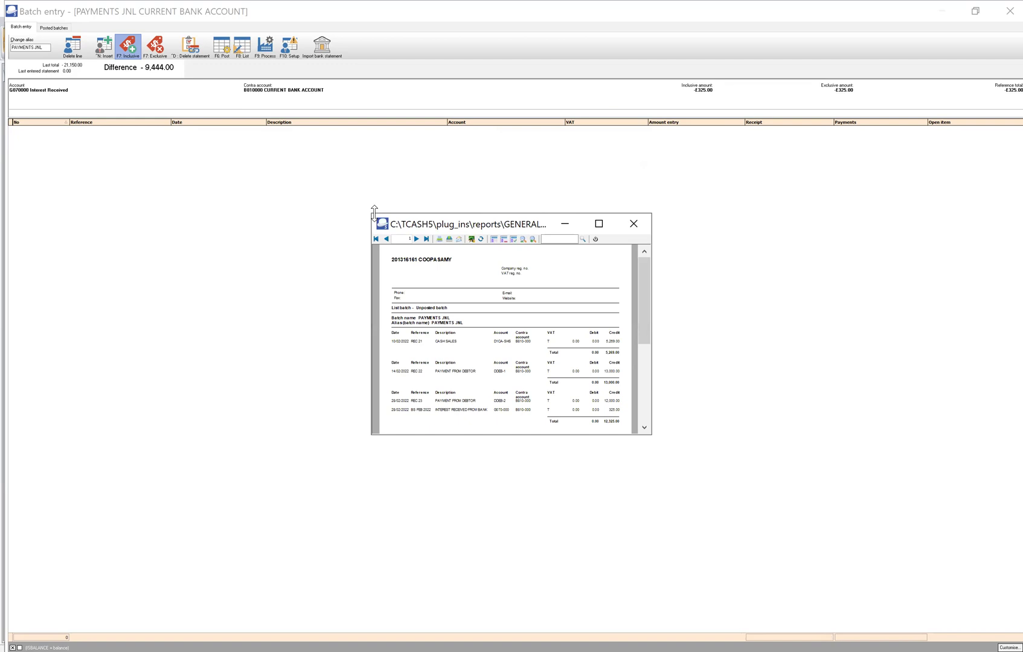
{"action": "left_click_drag", "start_coordinate": [374, 212], "coordinate": [374, 136]}
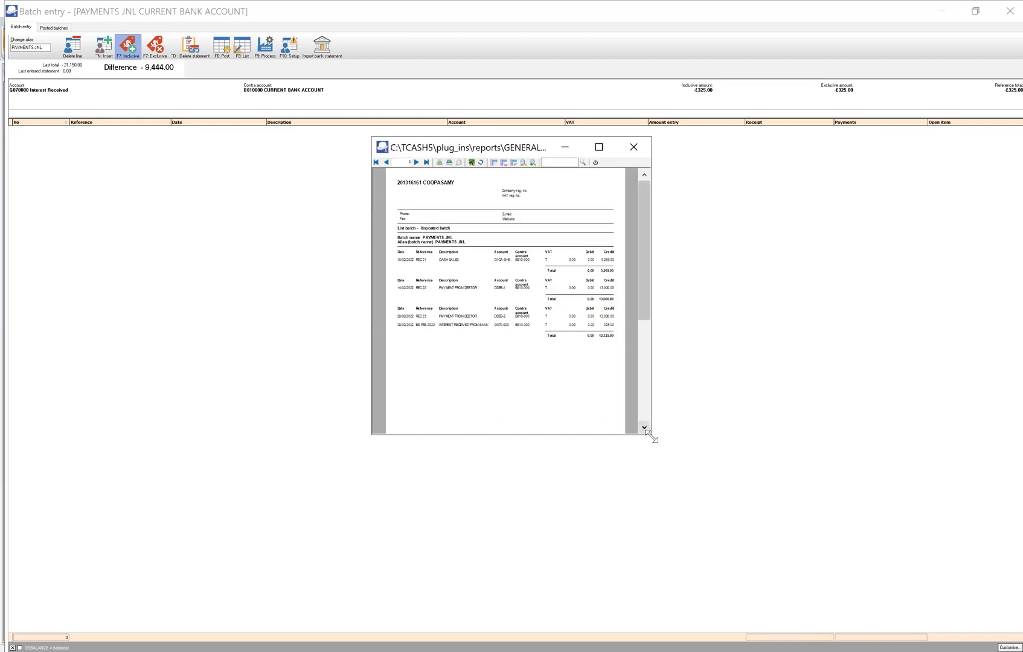
{"action": "left_click_drag", "start_coordinate": [651, 436], "coordinate": [880, 491]}
{"action": "scroll", "coordinate": [690, 373], "scroll_direction": "down", "scroll_amount": 5}
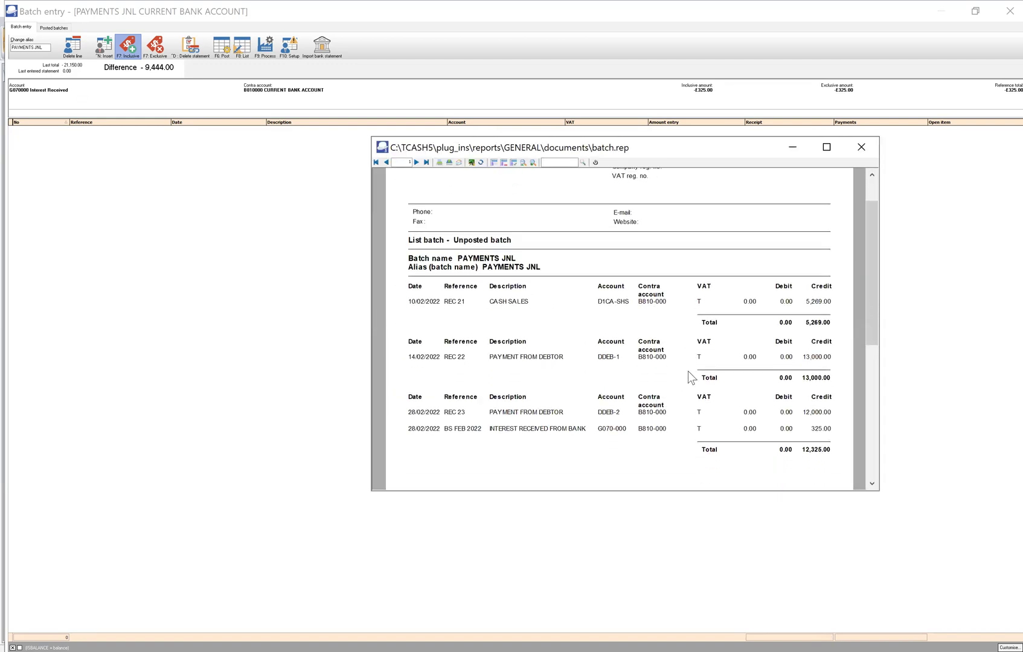
{"action": "scroll", "coordinate": [691, 375], "scroll_direction": "up", "scroll_amount": 1}
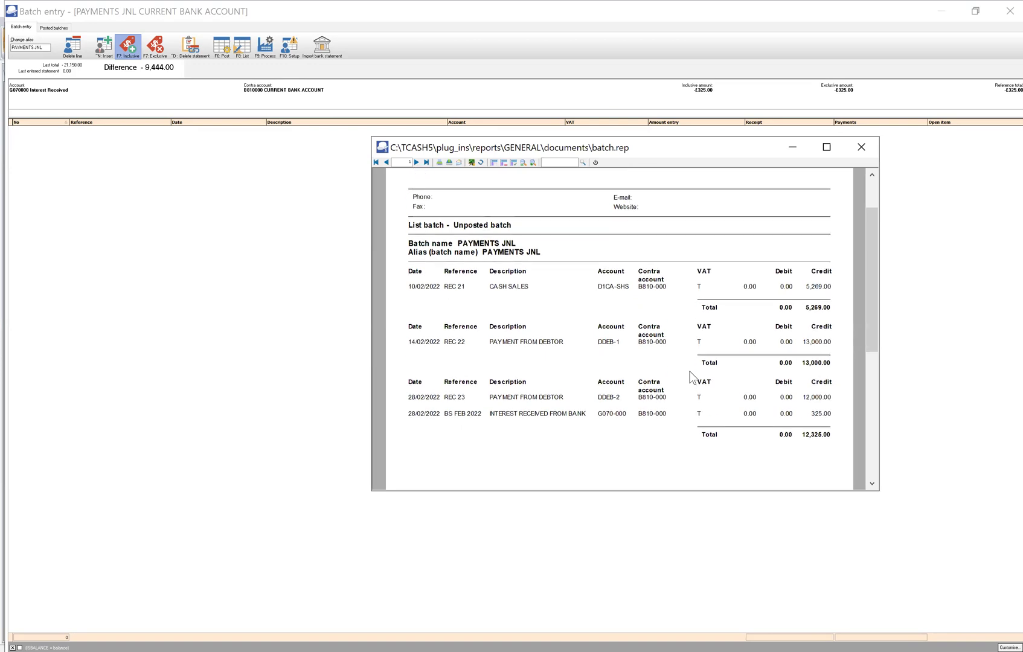
Print all pages of the batch listing with the Adobe PDF printer and close the report
{"action": "left_click", "coordinate": [440, 163]}
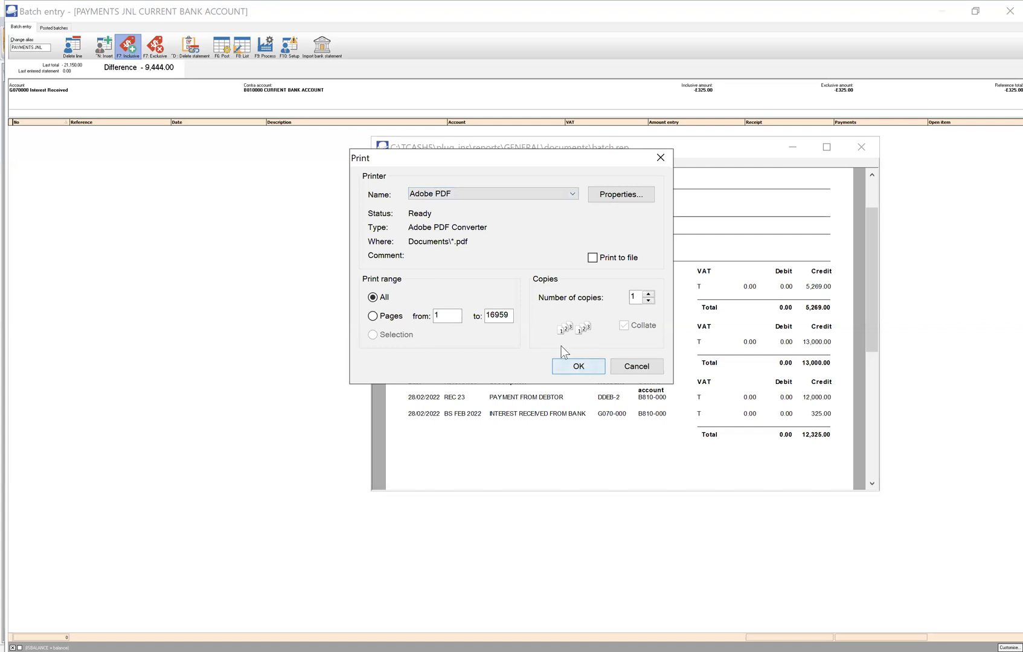
{"action": "key", "text": "Return"}
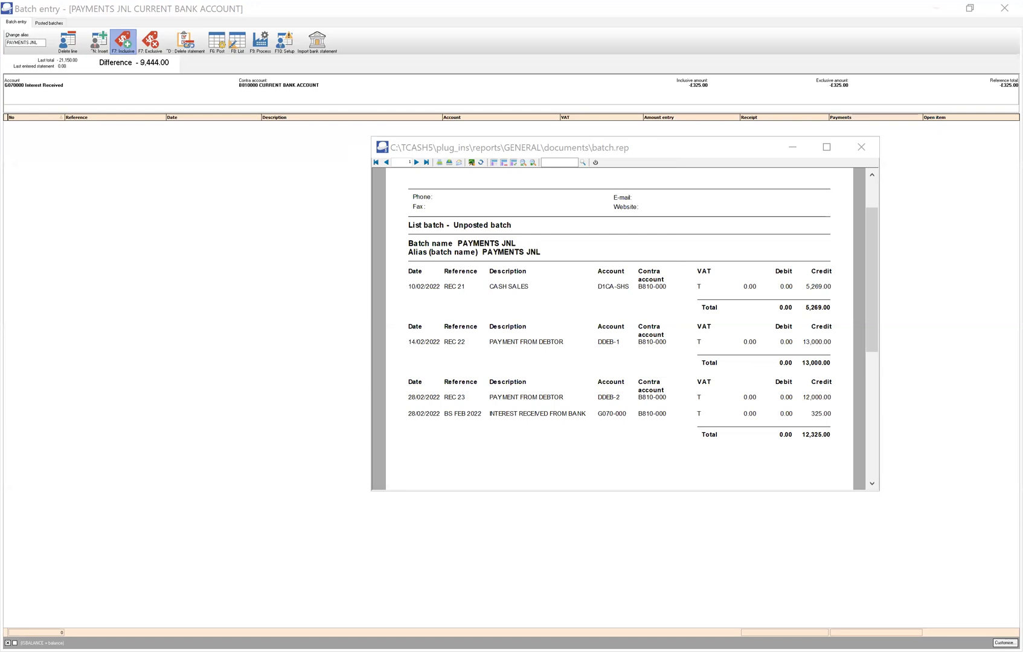
{"action": "left_click", "coordinate": [860, 146]}
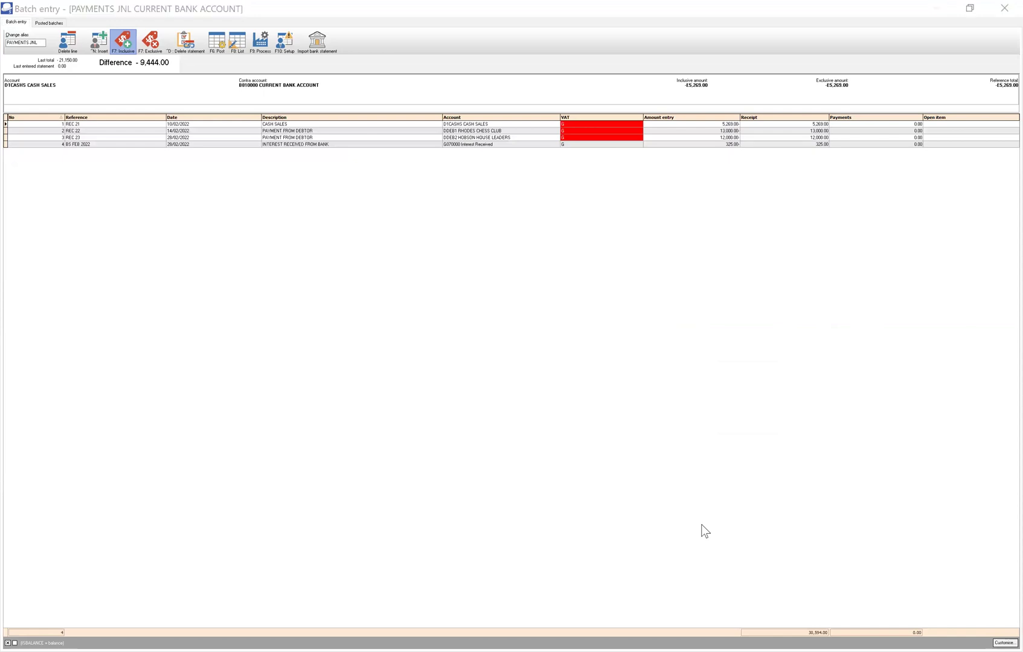
Post the current bank account batch and dismiss the bank reconciliation options
{"action": "left_click", "coordinate": [329, 269]}
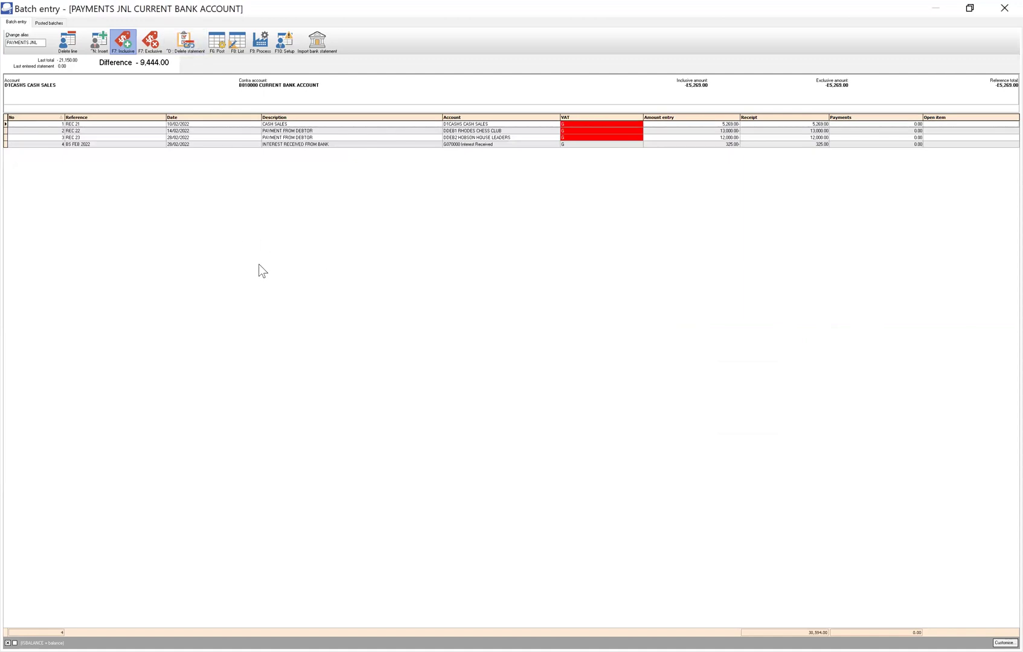
{"action": "left_click", "coordinate": [218, 45]}
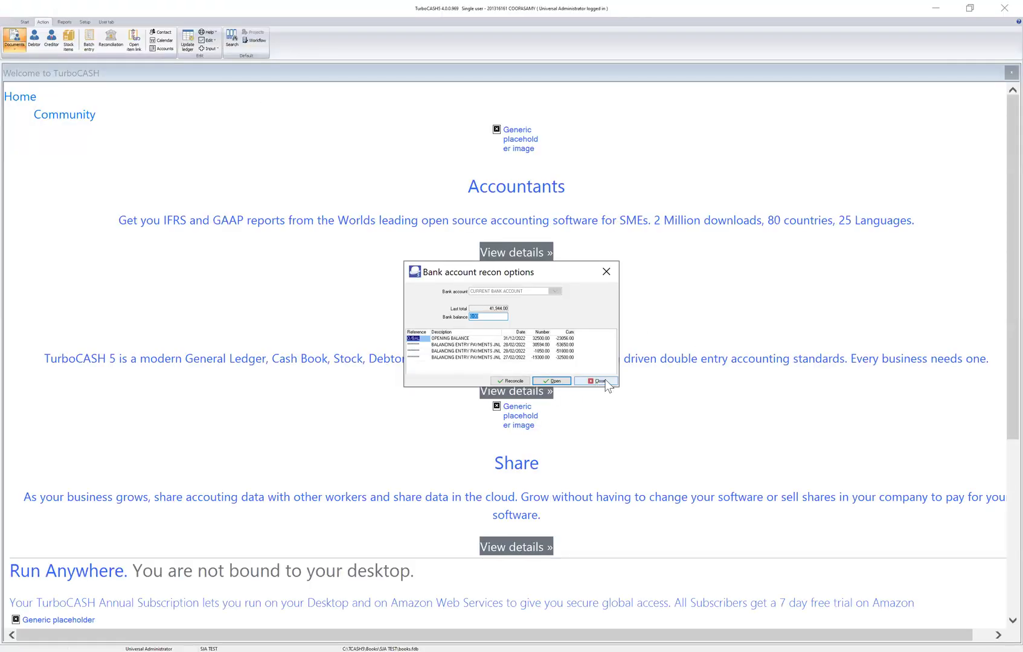
{"action": "left_click", "coordinate": [604, 381]}
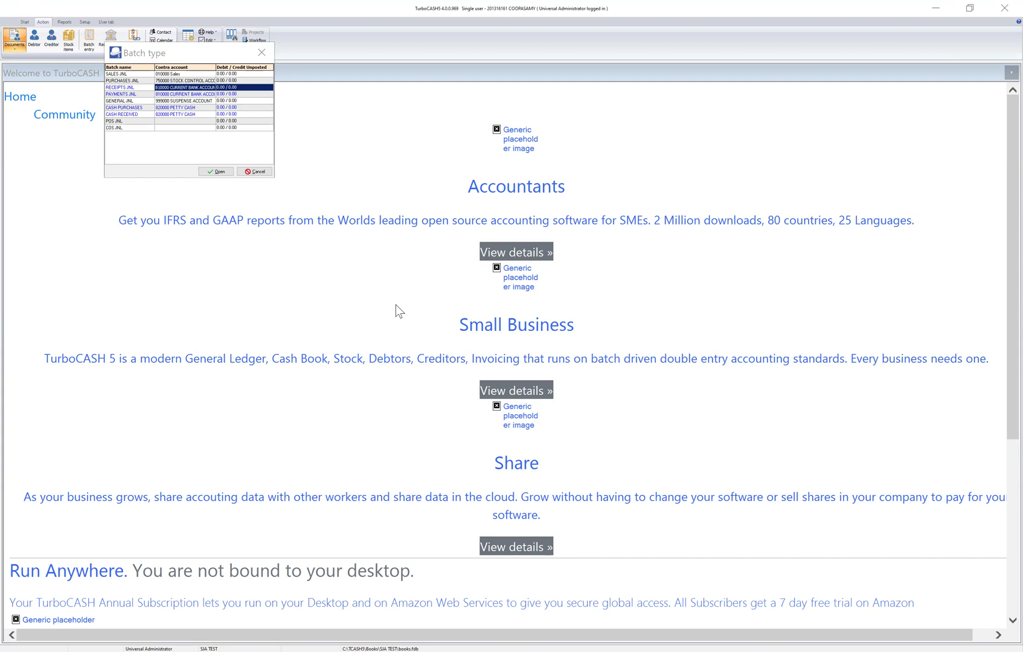
Check the batch types for unposted amounts and the ledger update window for outstanding invoices
{"action": "left_click", "coordinate": [234, 75]}
{"action": "left_click", "coordinate": [255, 172]}
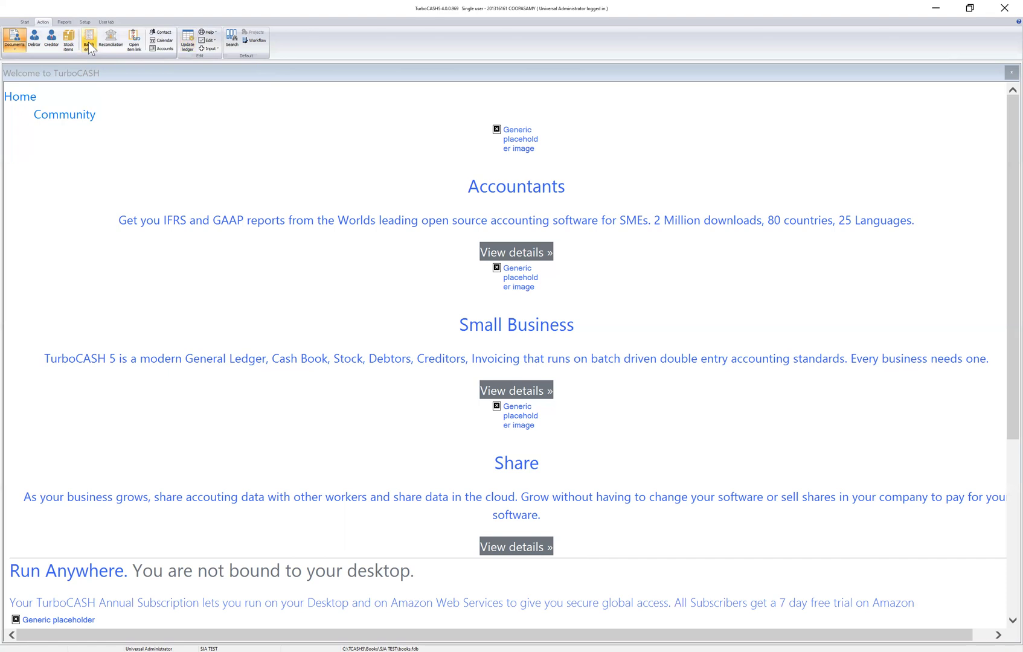
{"action": "left_click", "coordinate": [190, 42]}
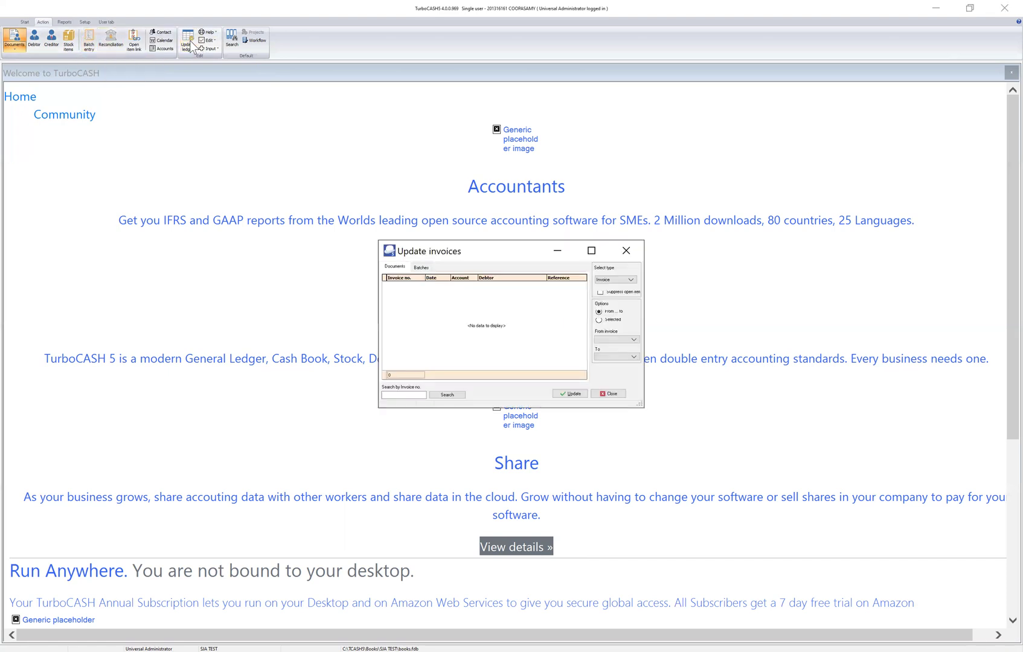
{"action": "left_click", "coordinate": [609, 393]}
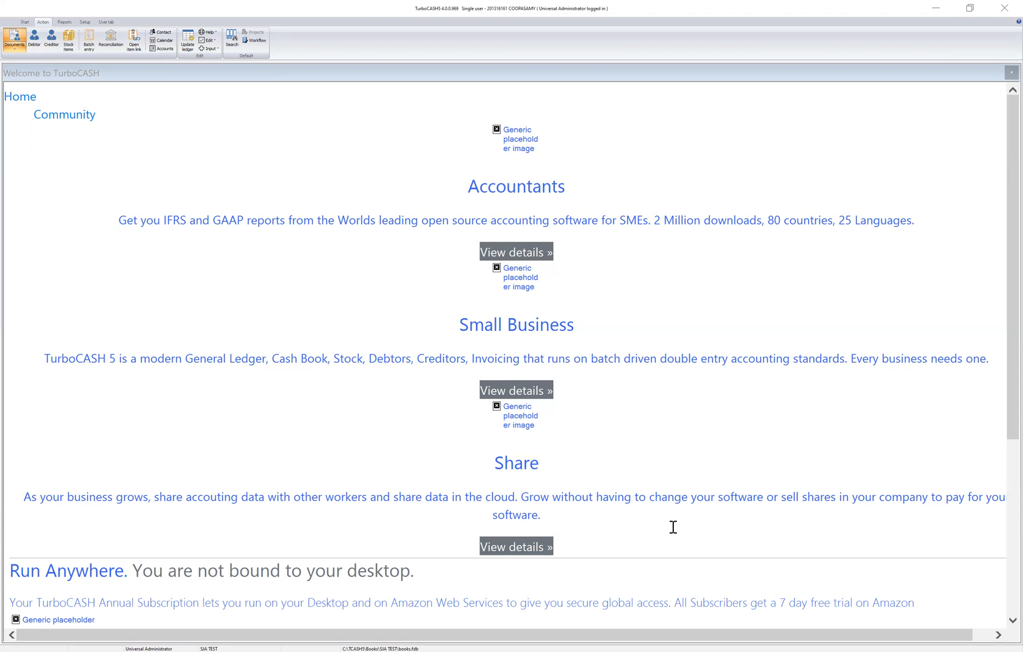
Open the bank reconciliation options and choose CURRENT BANK ACCOUNT as the bank account
{"action": "left_click", "coordinate": [111, 41]}
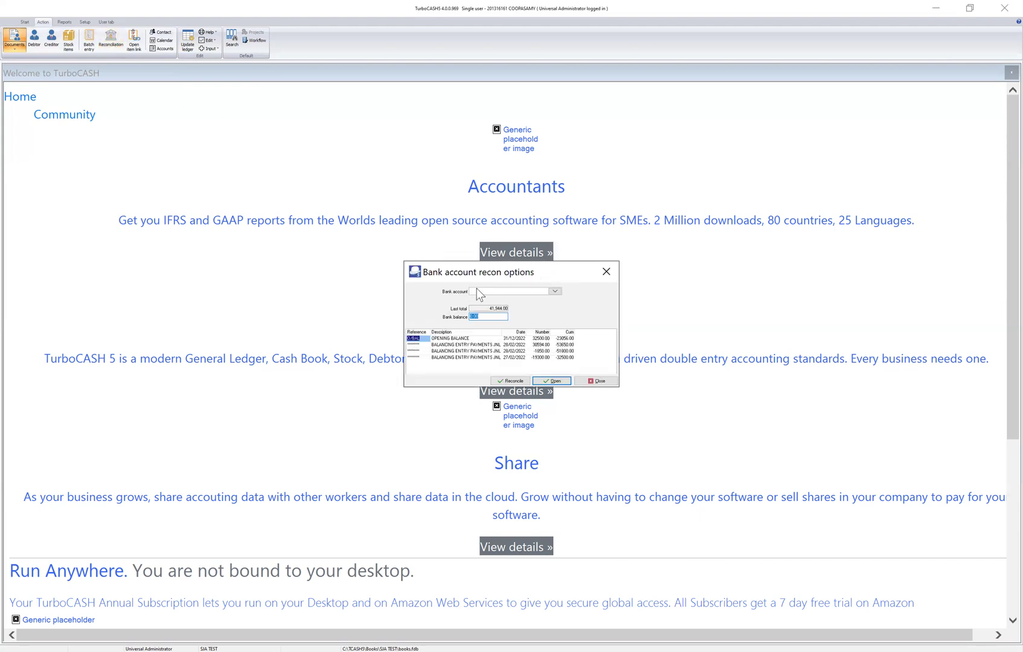
{"action": "left_click", "coordinate": [555, 291]}
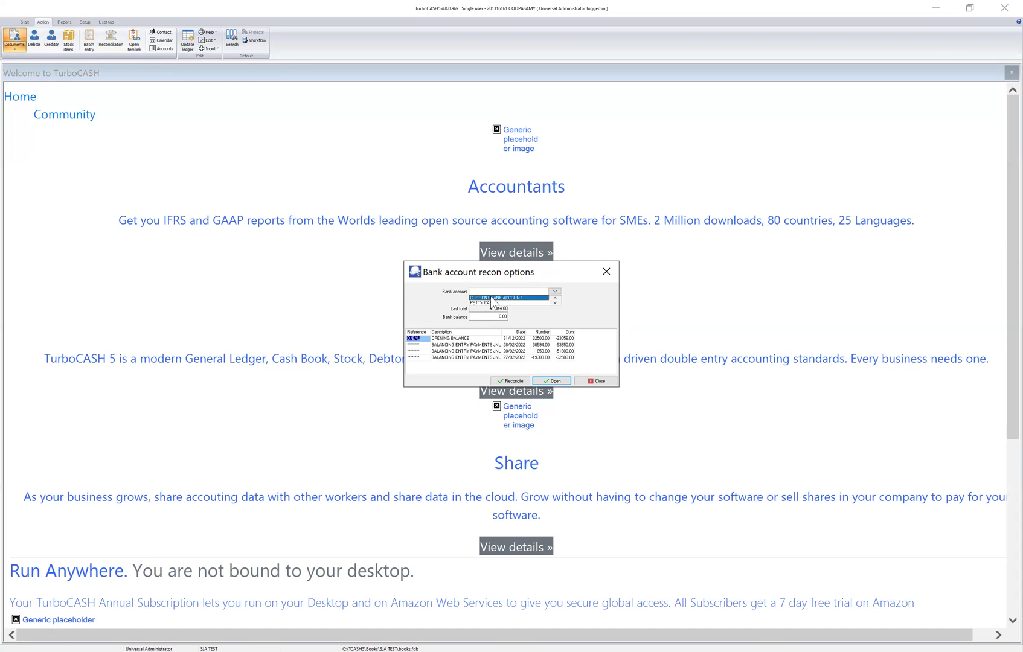
{"action": "left_click", "coordinate": [493, 298]}
Set the bank balance to 32744 and start reconciling the current bank account
{"action": "left_click", "coordinate": [493, 317]}
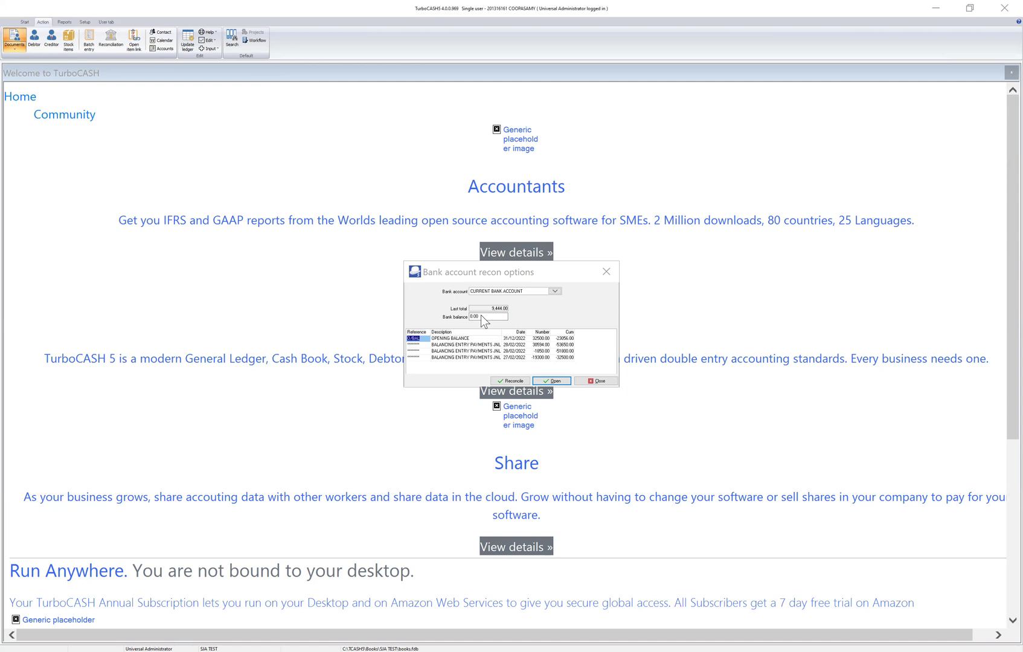
{"action": "left_click", "coordinate": [482, 316]}
{"action": "type", "text": "327"}
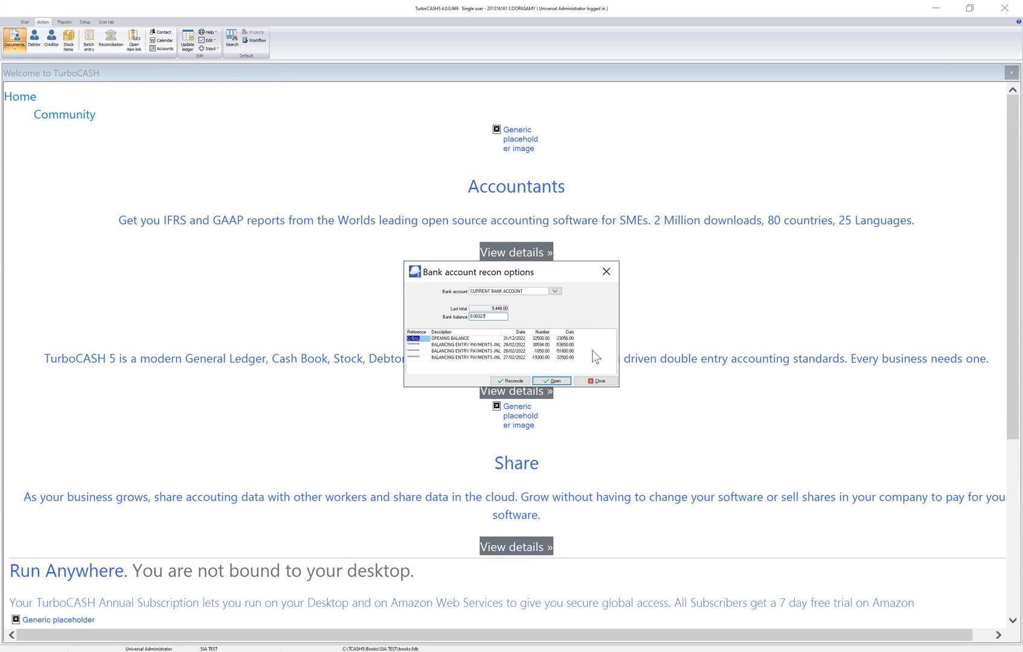
{"action": "left_click_drag", "start_coordinate": [494, 317], "coordinate": [387, 304]}
{"action": "type", "text": "32"}
{"action": "type", "text": "744"}
{"action": "left_click", "coordinate": [498, 382]}
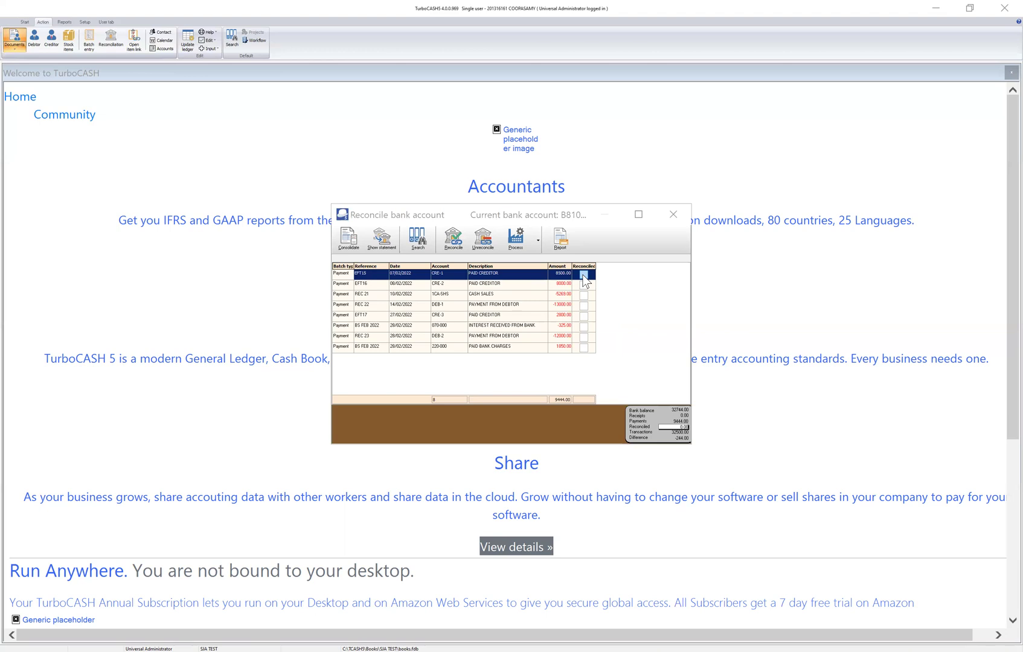
Mark the EFT15, EFT16, REC 21 and REC 22 transactions as reconciled
{"action": "left_click", "coordinate": [584, 275]}
{"action": "left_click", "coordinate": [583, 285]}
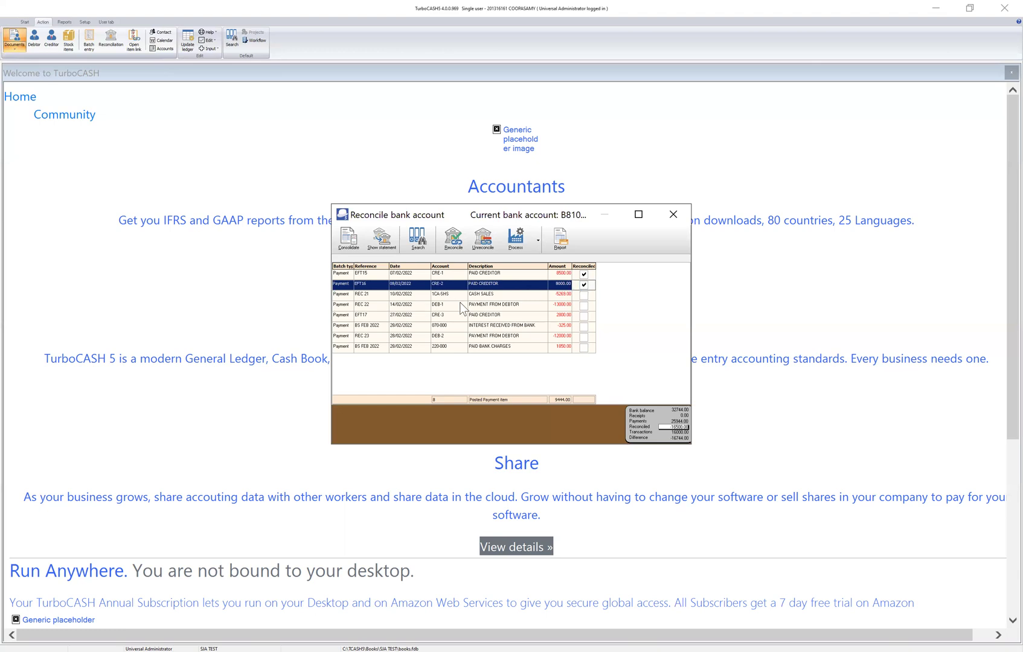
{"action": "left_click", "coordinate": [584, 297]}
{"action": "left_click", "coordinate": [584, 296]}
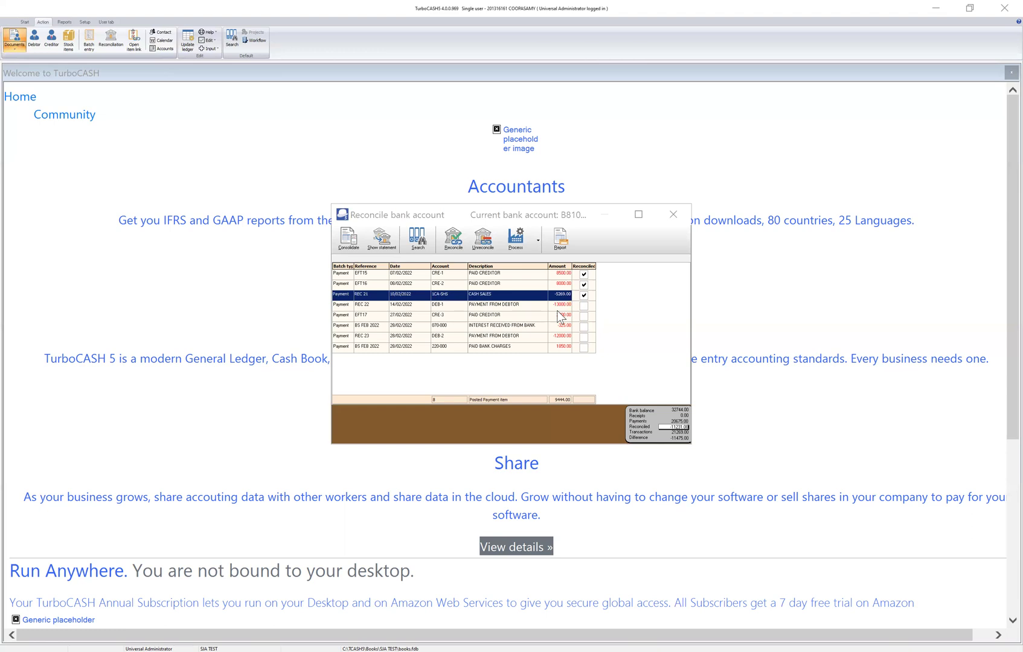
{"action": "left_click", "coordinate": [583, 306]}
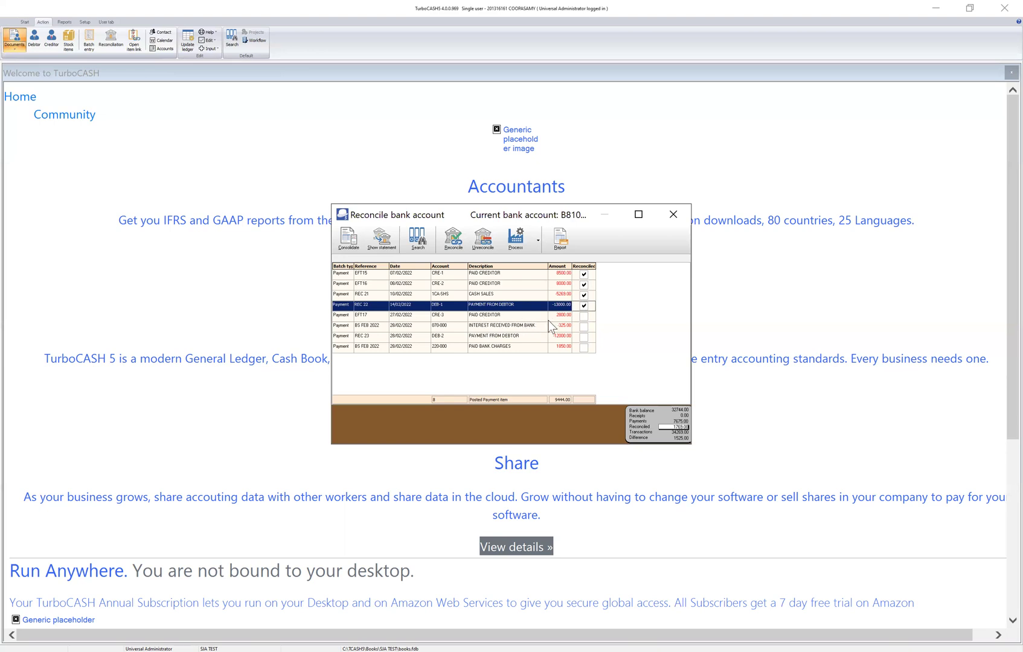
Mark the BS FEB 2022 INTEREST RECEIVED FROM BANK transaction as reconciled
{"action": "key", "text": "alt+Tab"}
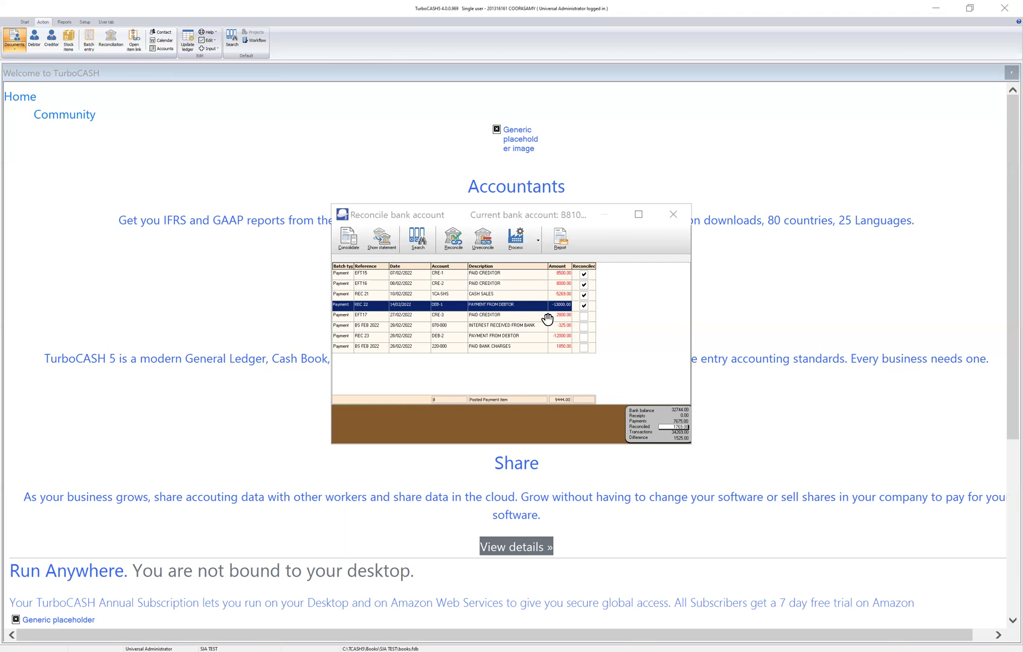
{"action": "key", "text": "alt+Tab"}
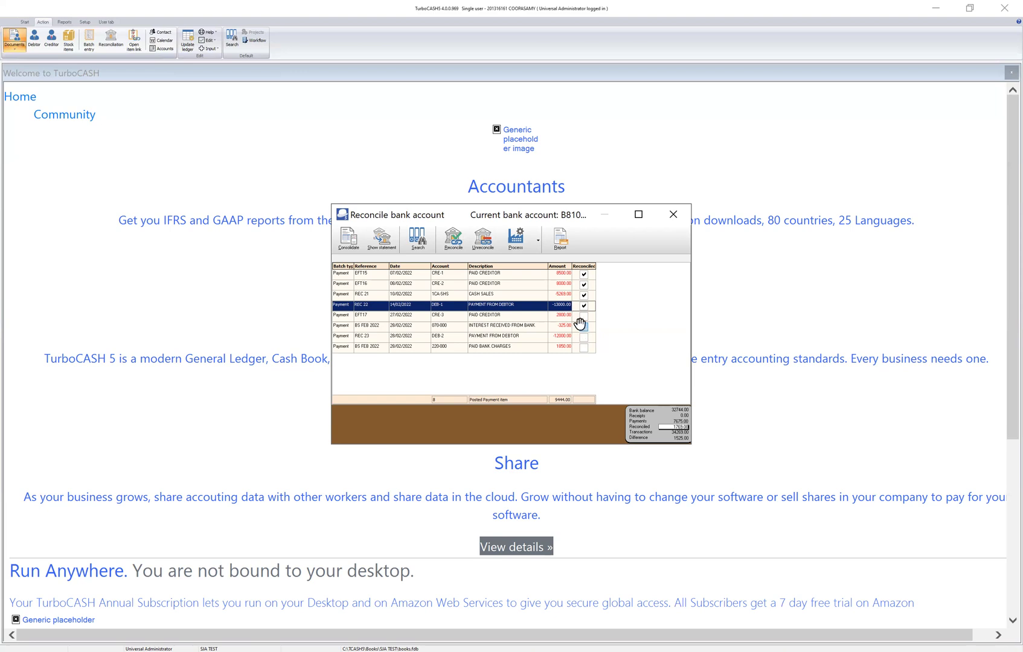
{"action": "key", "text": "alt+Tab"}
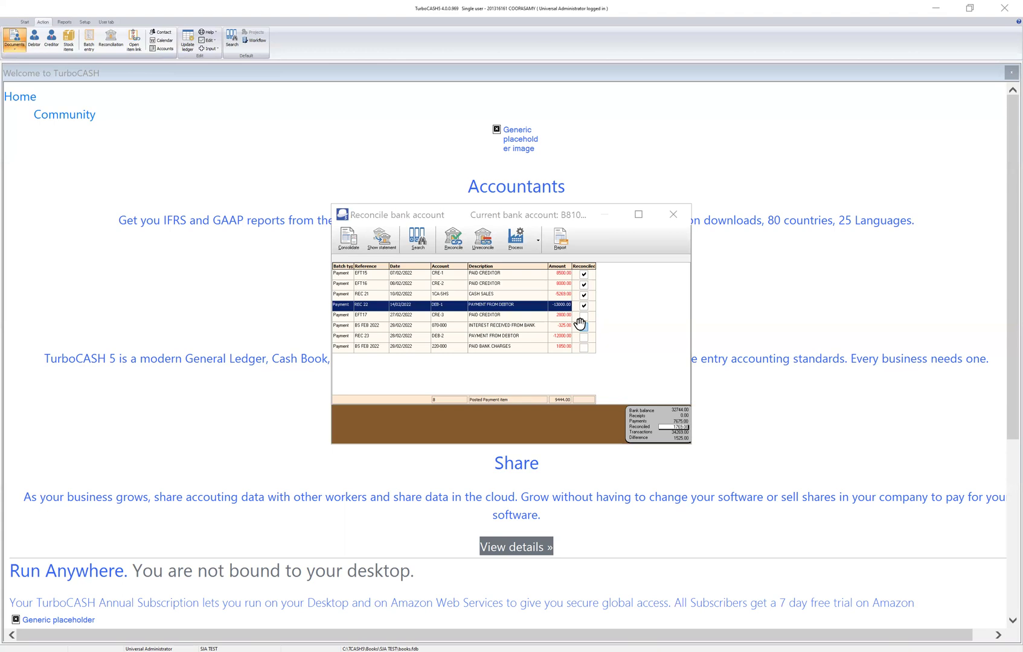
{"action": "key", "text": "alt+Tab"}
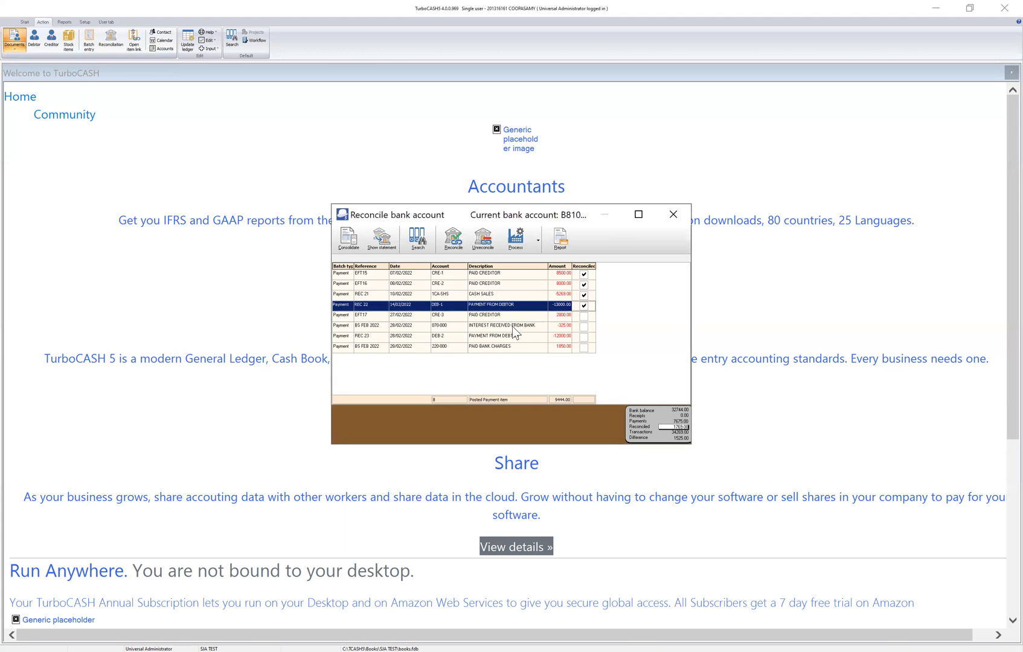
{"action": "left_click", "coordinate": [584, 327]}
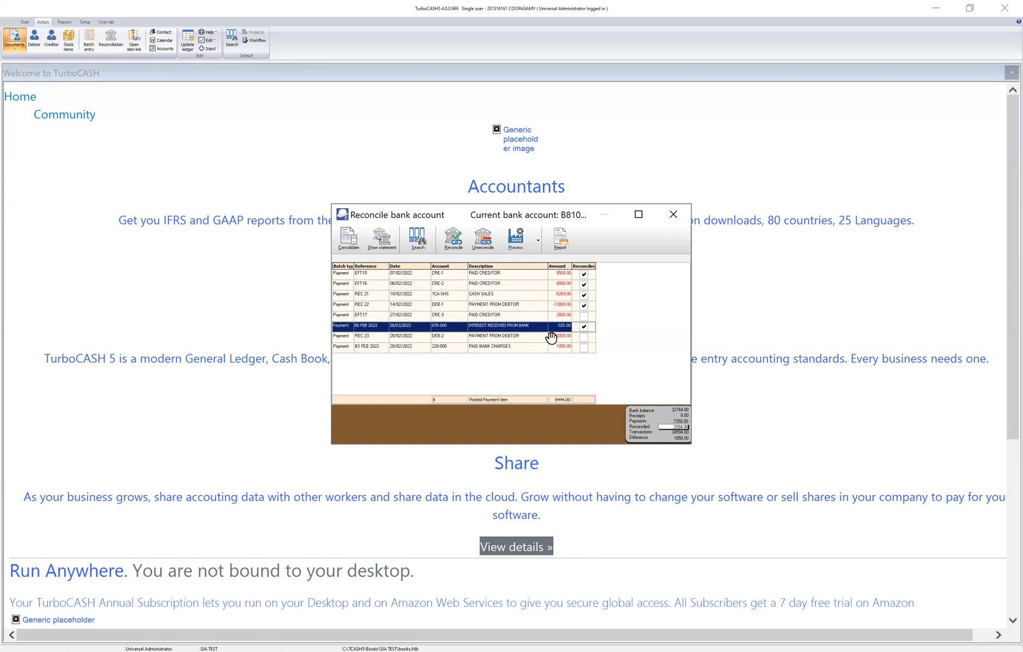
{"action": "key", "text": "alt+Tab"}
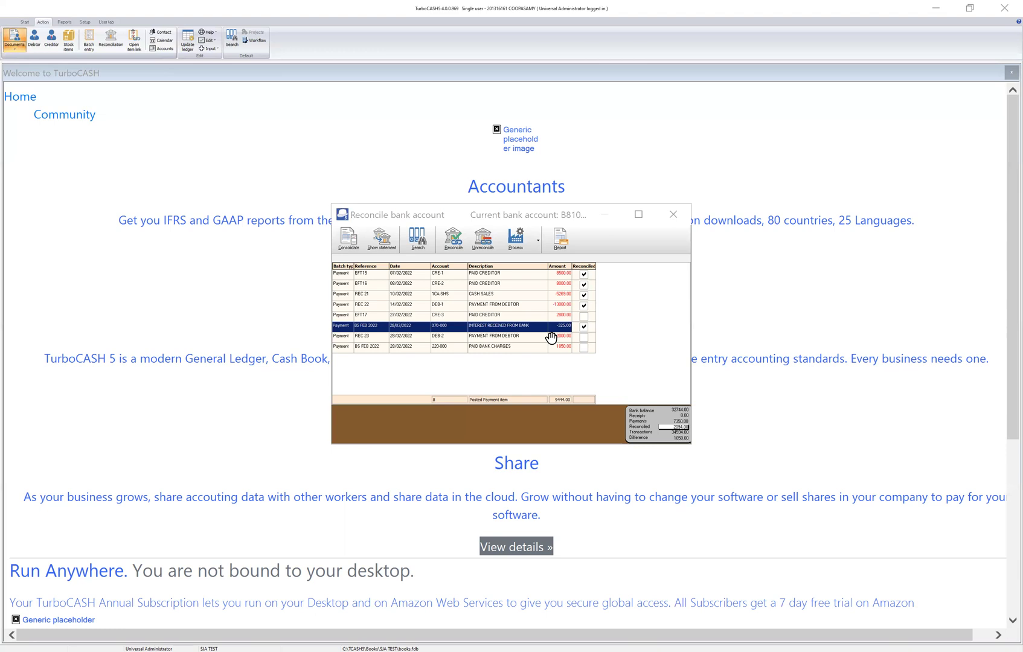
{"action": "key", "text": "alt+Tab"}
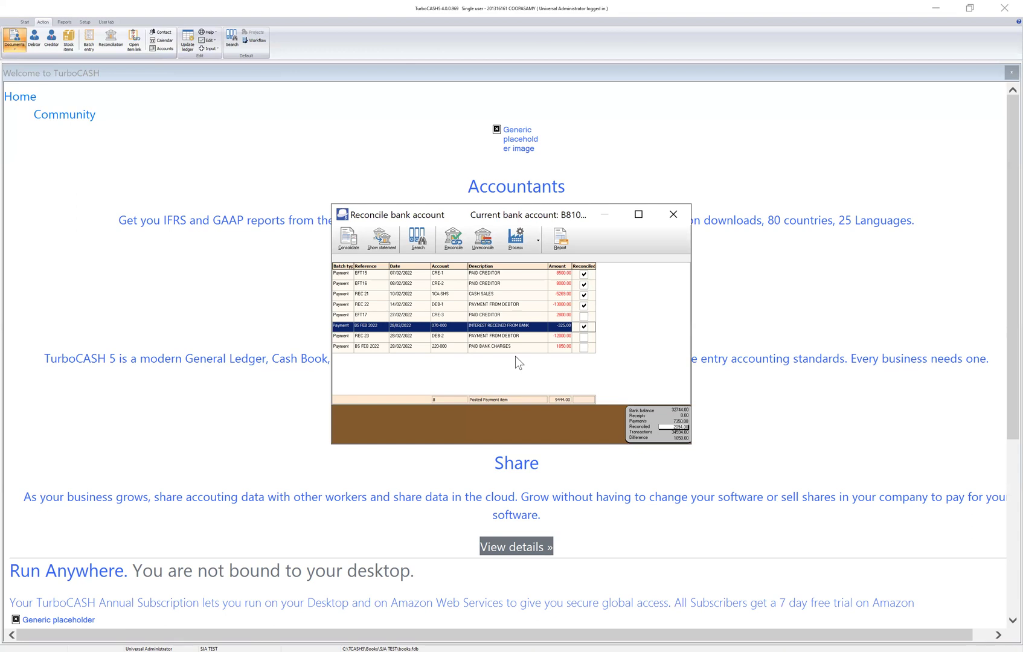
{"action": "left_click", "coordinate": [638, 215]}
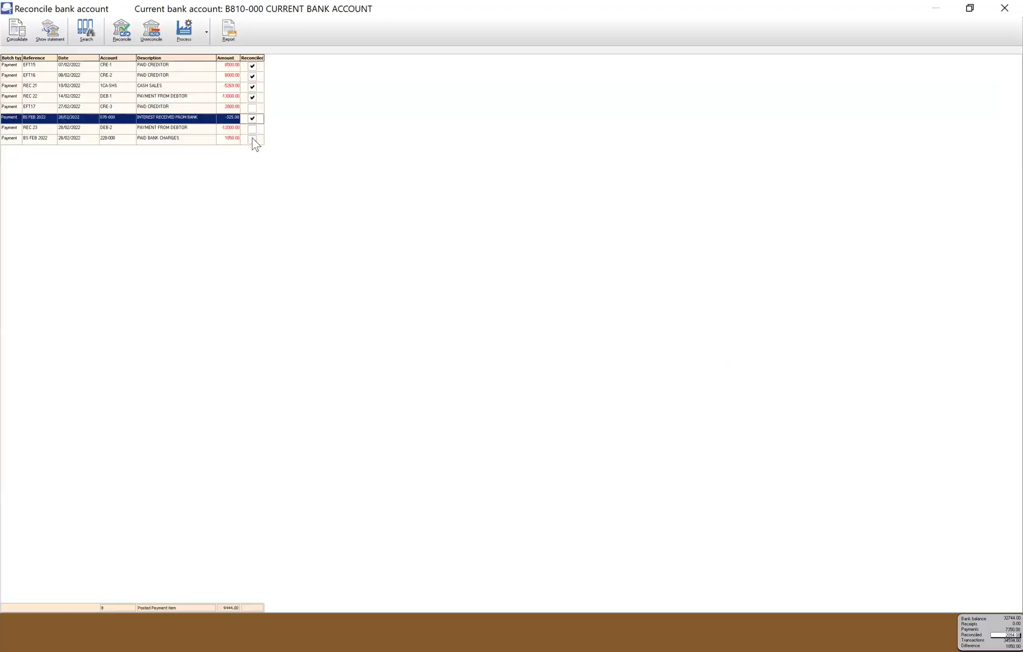
{"action": "left_click", "coordinate": [968, 8]}
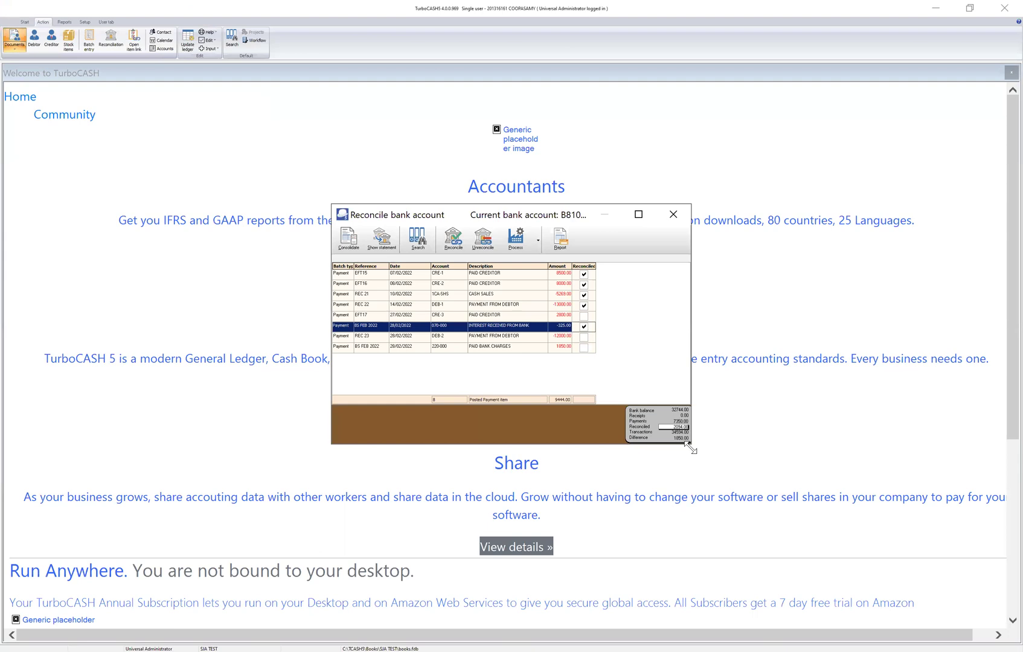
Enlarge the reconciliation window and mark the BS FEB 2022 PAID BANK CHARGES transaction as reconciled
{"action": "left_click_drag", "start_coordinate": [690, 447], "coordinate": [859, 507]}
{"action": "left_click_drag", "start_coordinate": [646, 209], "coordinate": [584, 70]}
{"action": "left_click", "coordinate": [524, 209]}
{"action": "left_click", "coordinate": [523, 209]}
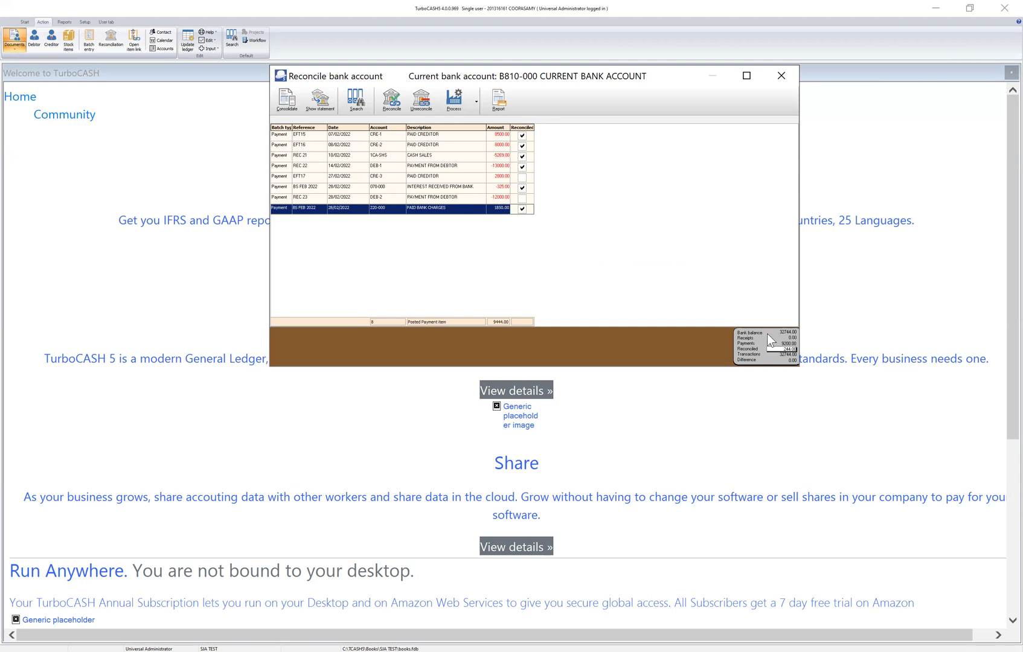
{"action": "left_click_drag", "start_coordinate": [801, 369], "coordinate": [846, 414]}
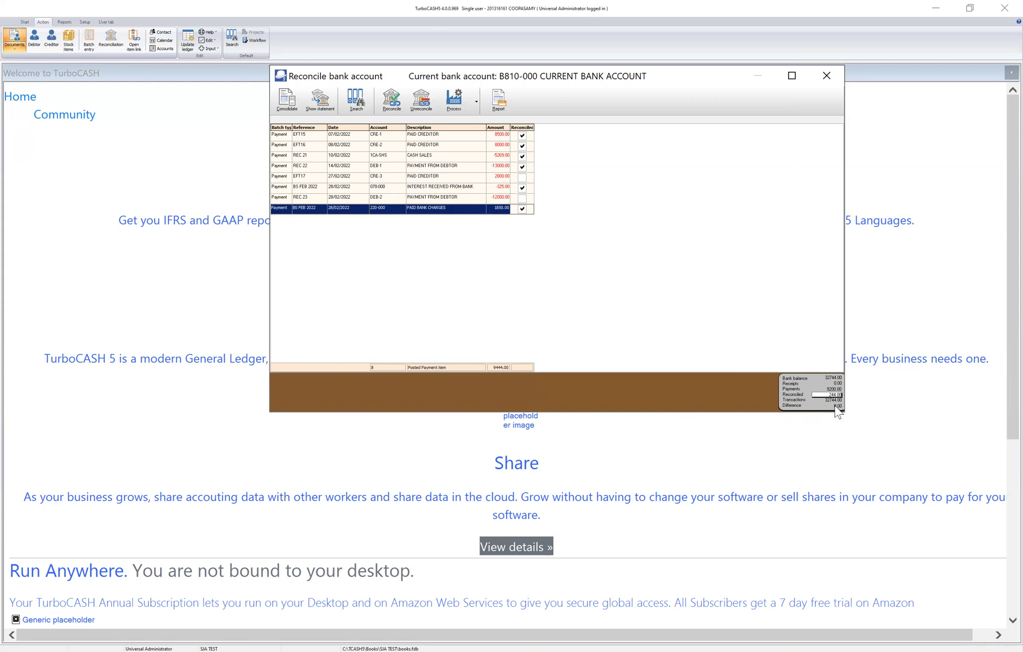
{"action": "left_click", "coordinate": [521, 208]}
{"action": "left_click", "coordinate": [522, 209]}
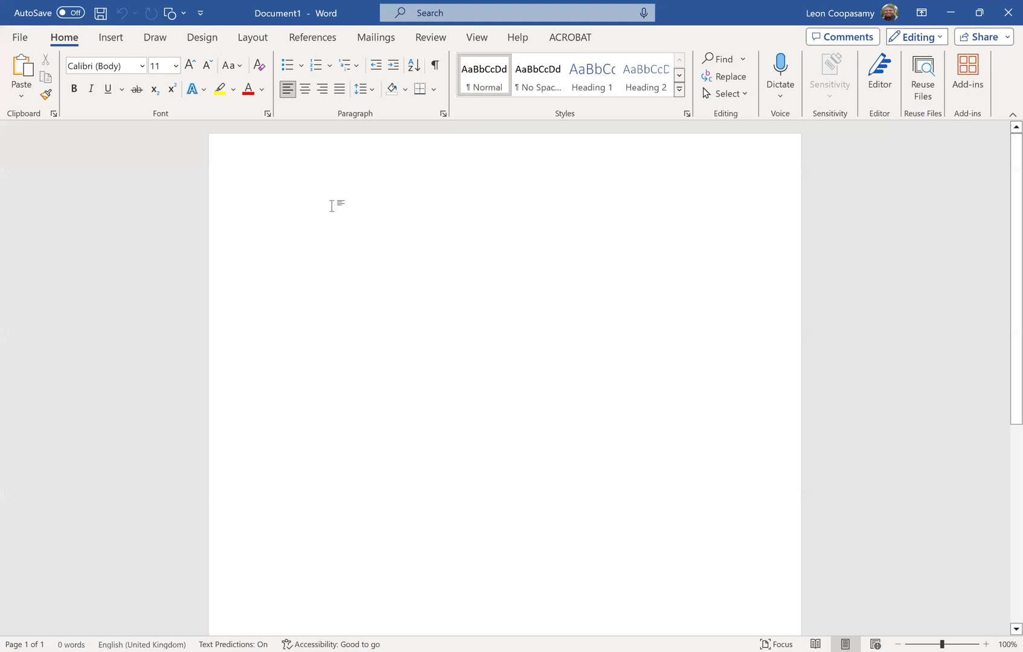
Paste the bank reconciliation screenshot into the blank Word document
{"action": "right_click", "coordinate": [331, 206]}
{"action": "left_click", "coordinate": [307, 201]}
{"action": "mouse_move", "coordinate": [332, 199]}
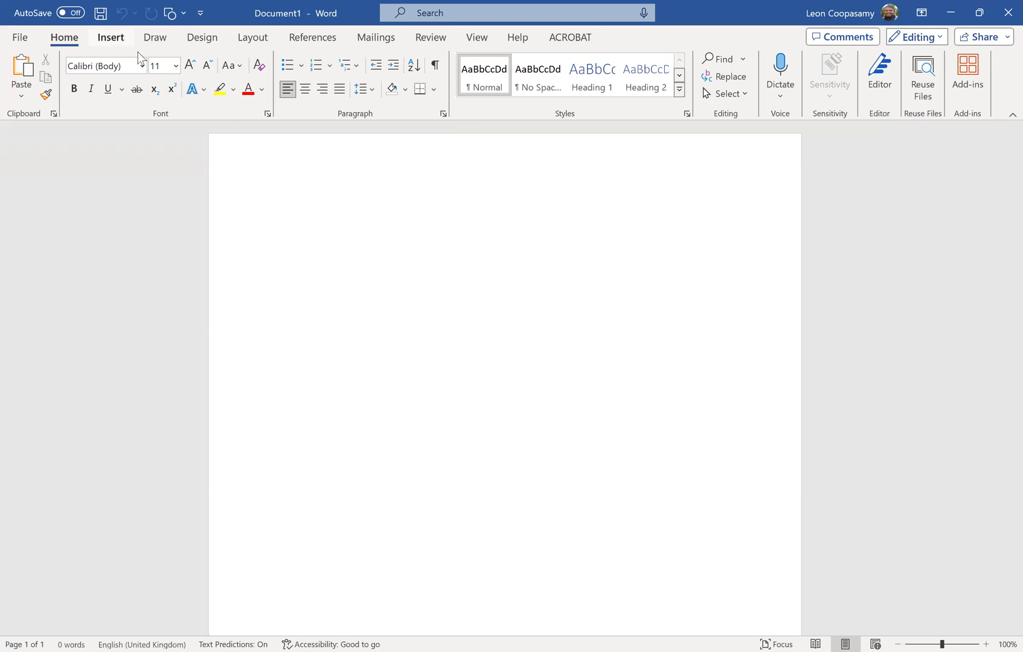
{"action": "left_click", "coordinate": [110, 38]}
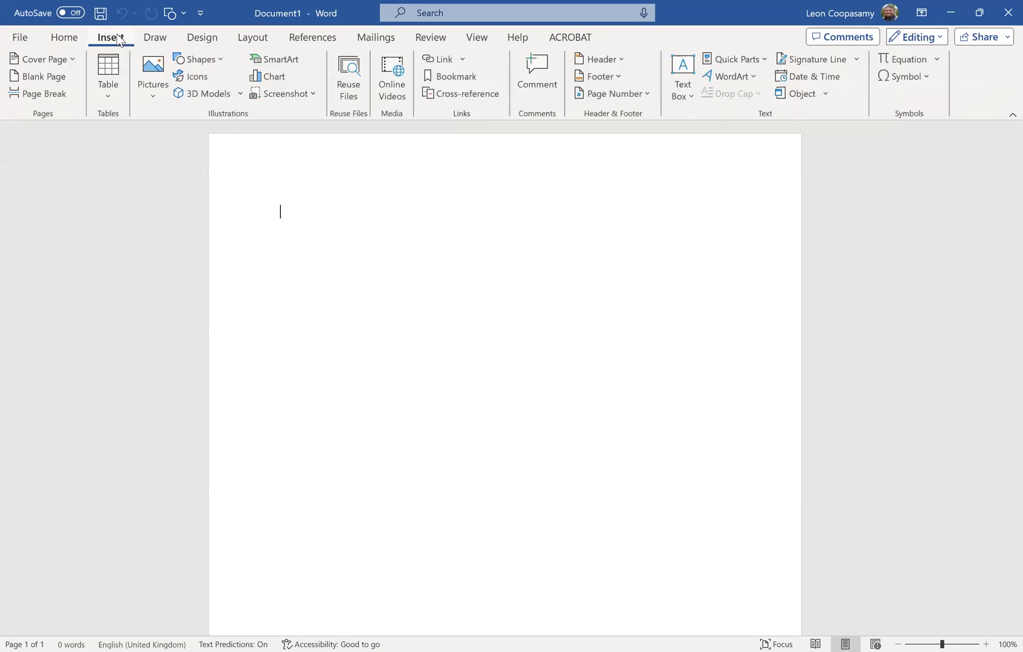
{"action": "left_click", "coordinate": [66, 38]}
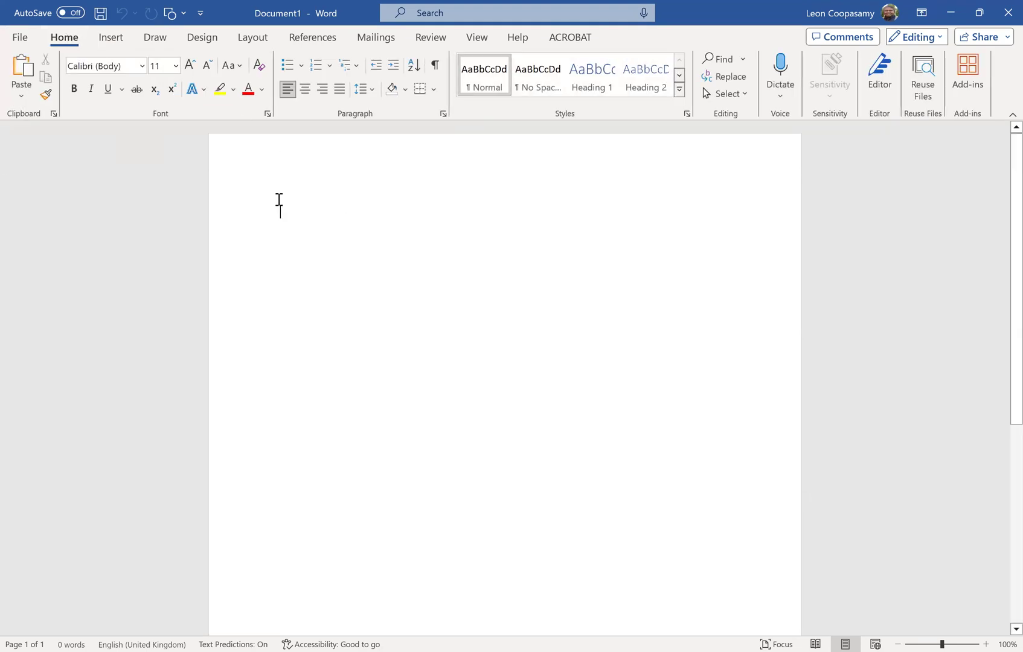
{"action": "left_click", "coordinate": [23, 71]}
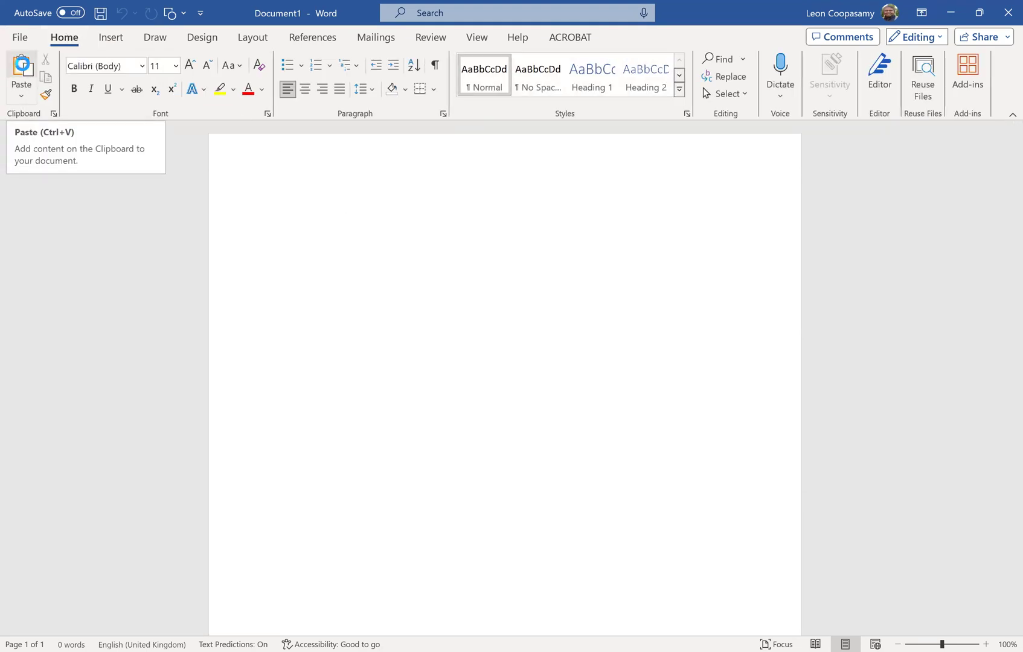
{"action": "scroll", "coordinate": [628, 349], "scroll_direction": "down", "scroll_amount": 5}
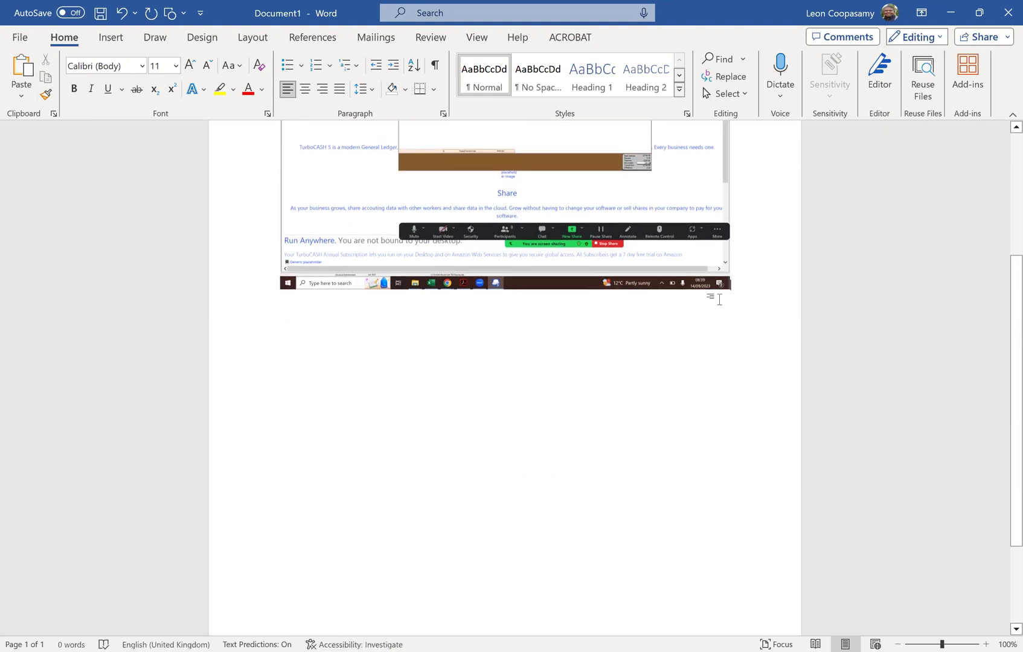
Stretch the pasted screenshot to make it much taller and slightly wider
{"action": "left_click", "coordinate": [503, 285]}
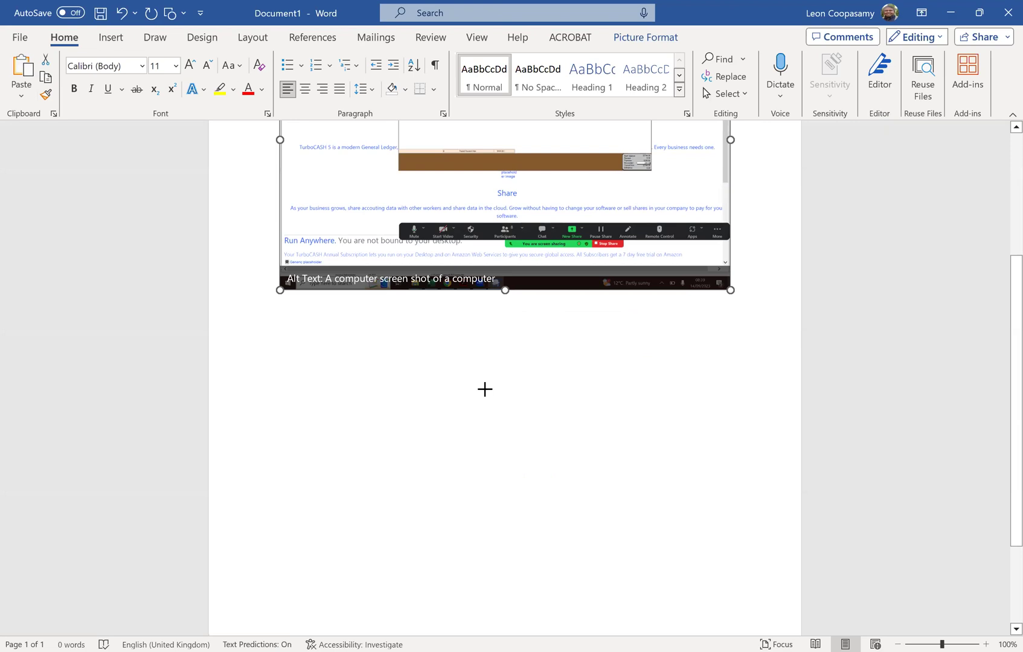
{"action": "left_click_drag", "start_coordinate": [731, 293], "coordinate": [730, 545]}
{"action": "left_click_drag", "start_coordinate": [730, 267], "coordinate": [751, 269]}
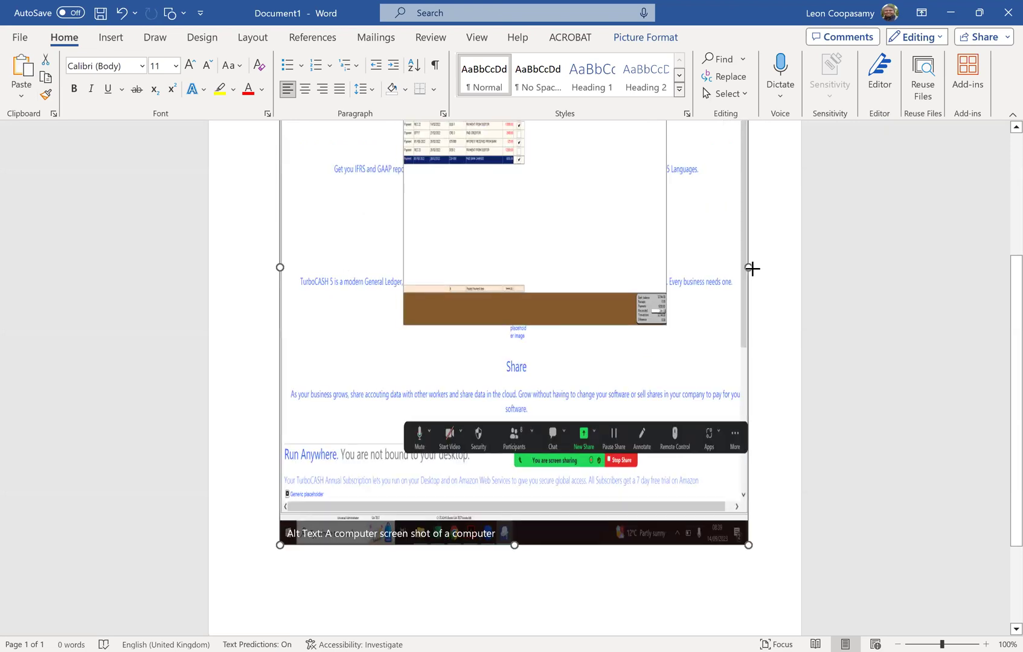
Set the page orientation to landscape and widen the screenshot to nearly fill the page width
{"action": "left_click", "coordinate": [249, 38]}
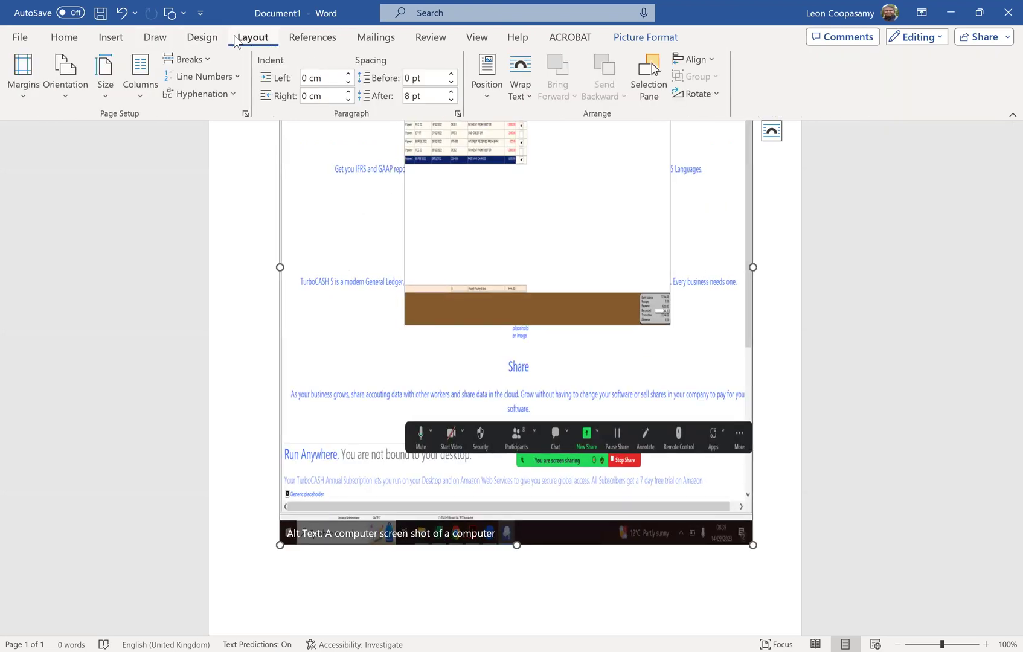
{"action": "left_click", "coordinate": [65, 88]}
{"action": "left_click", "coordinate": [94, 162]}
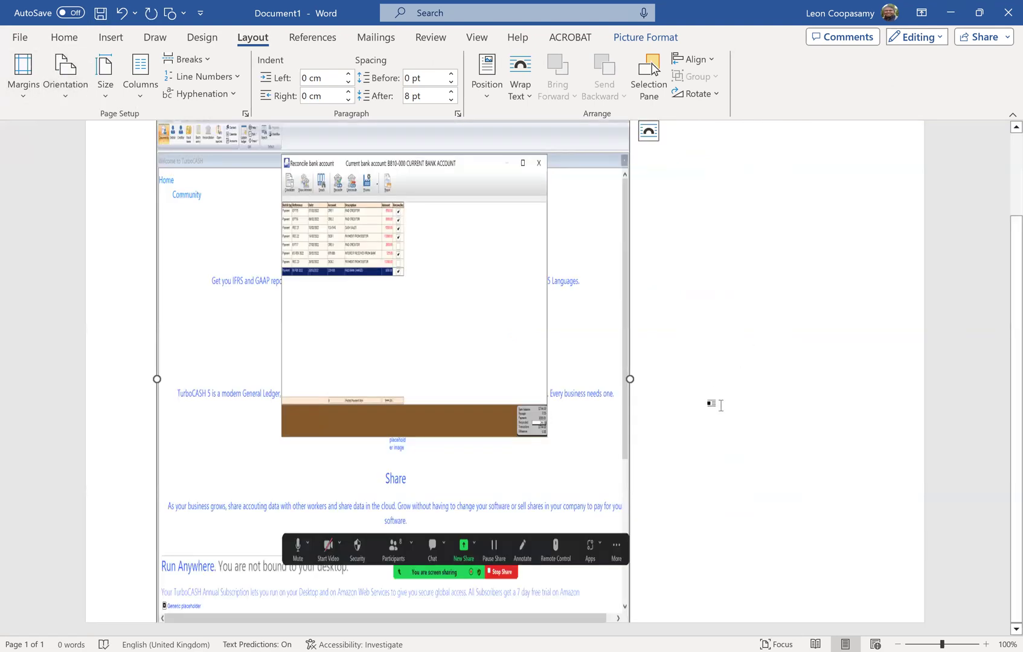
{"action": "left_click_drag", "start_coordinate": [630, 382], "coordinate": [914, 378]}
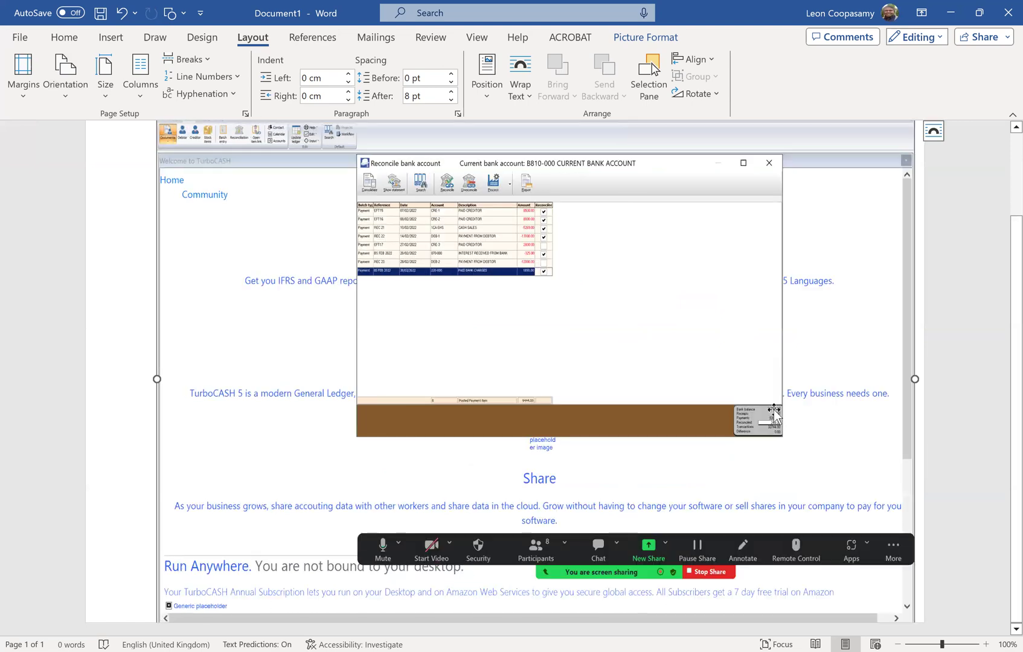
Start saving the document under a new name and enter BANK RECONCILIATION as the file name
{"action": "left_click", "coordinate": [18, 37]}
{"action": "left_click", "coordinate": [47, 234]}
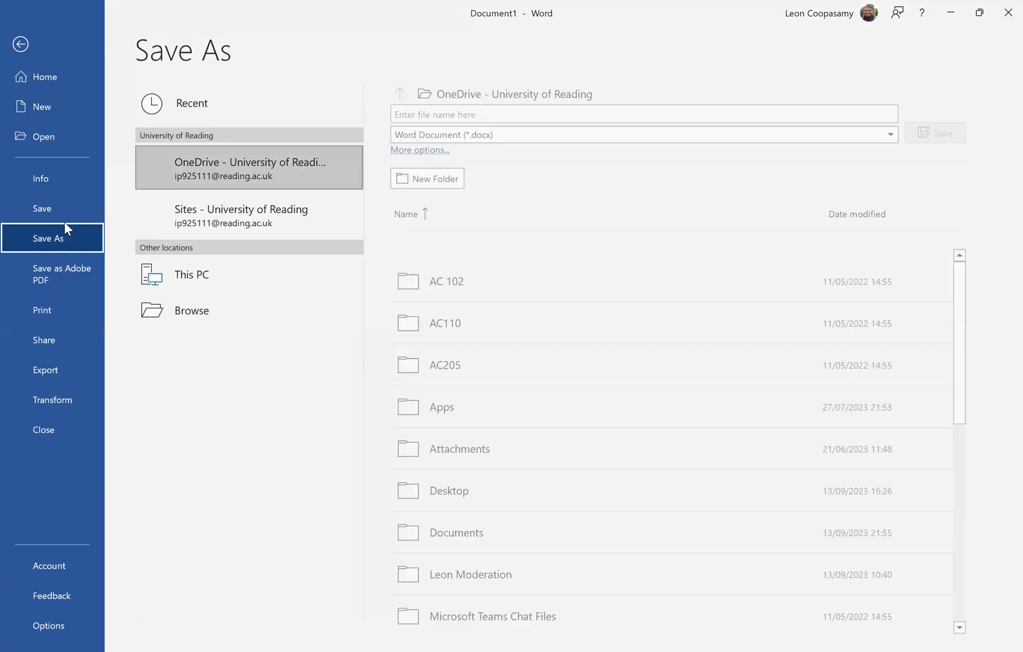
{"action": "left_click", "coordinate": [516, 114]}
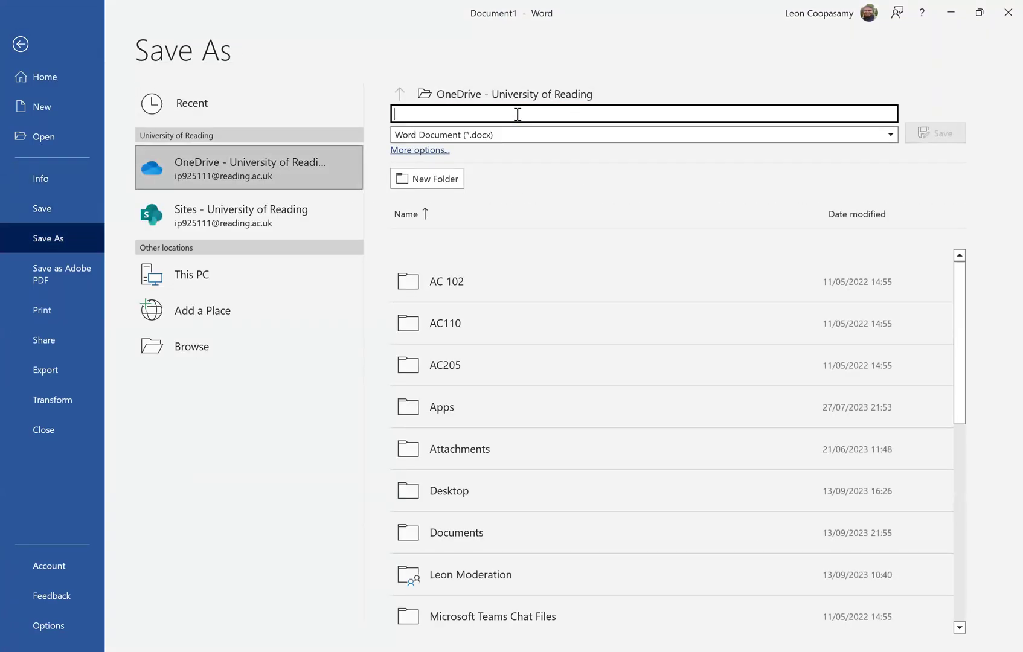
{"action": "type", "text": "BANK RECON"}
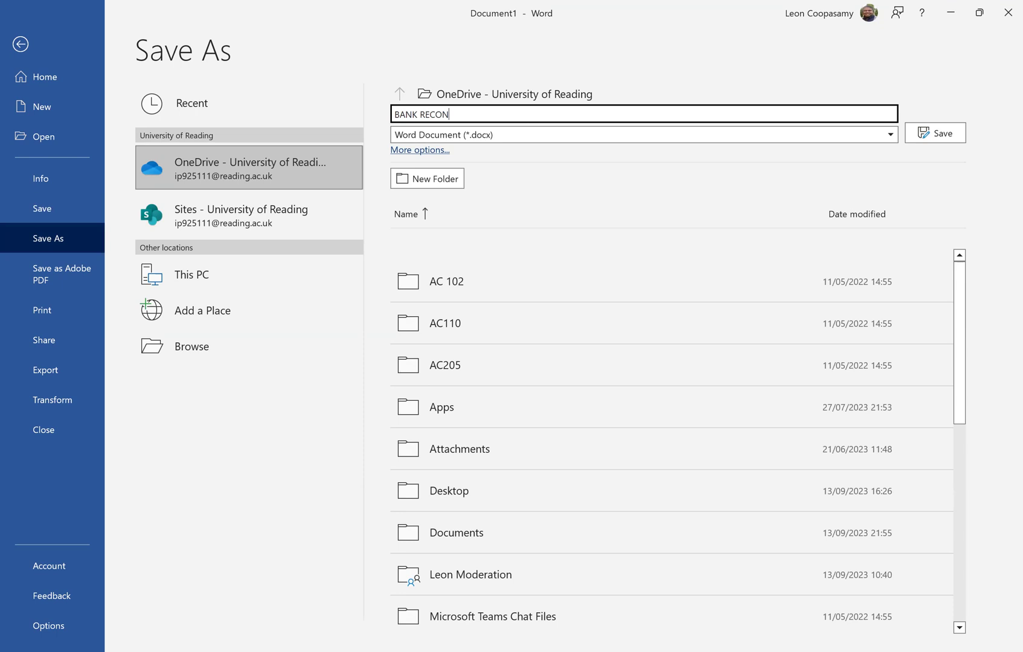
{"action": "type", "text": "CILIATION"}
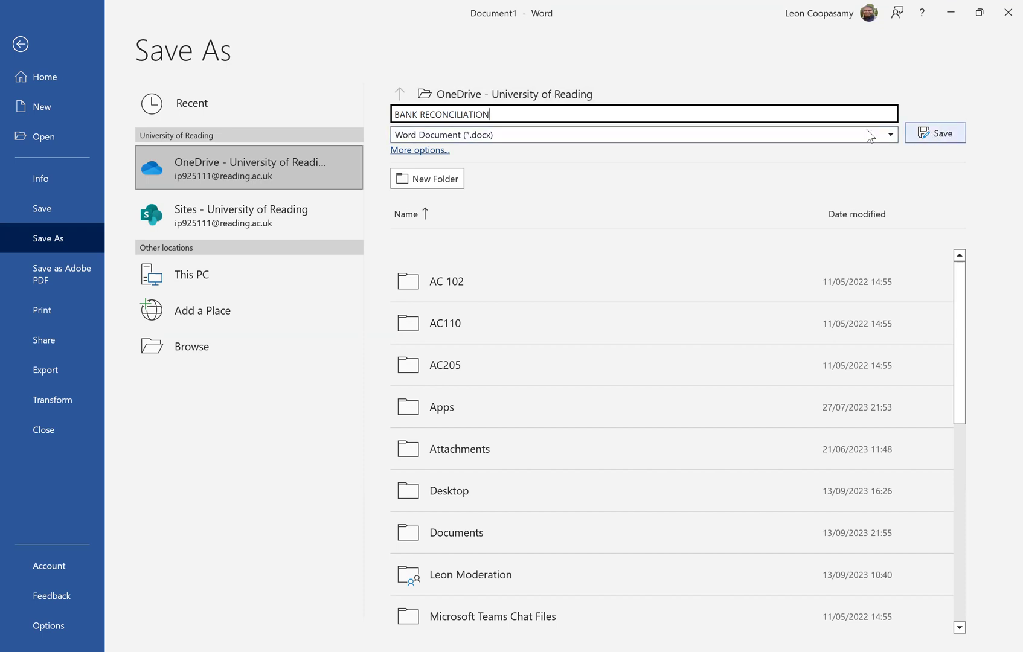
Open the full save dialog and set the location to the 2023 folder in Documents > PDEM
{"action": "left_click", "coordinate": [423, 149]}
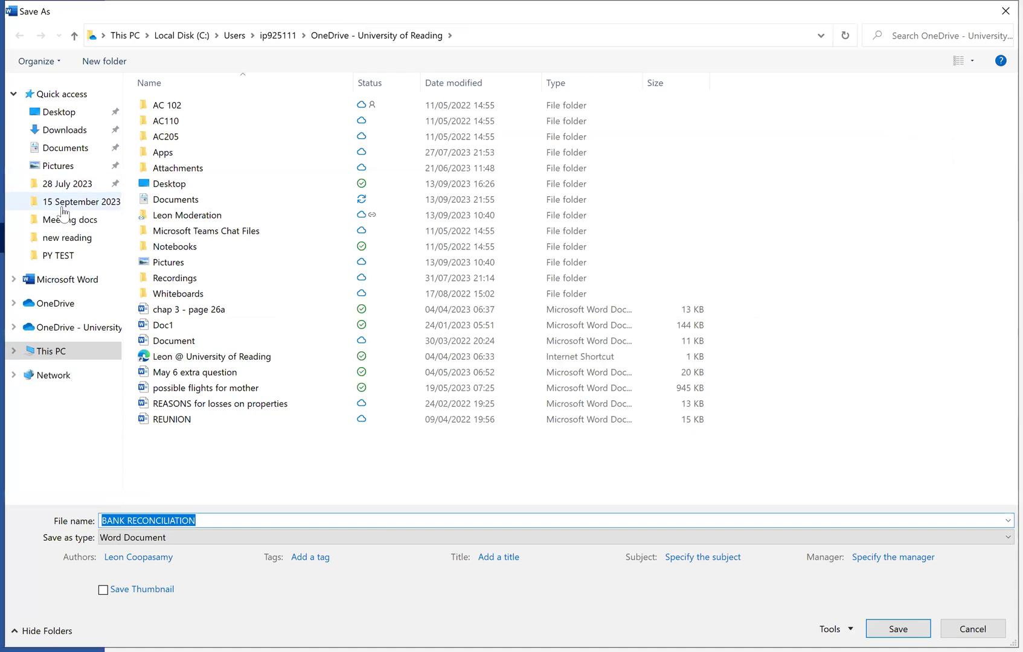
{"action": "left_click", "coordinate": [64, 148]}
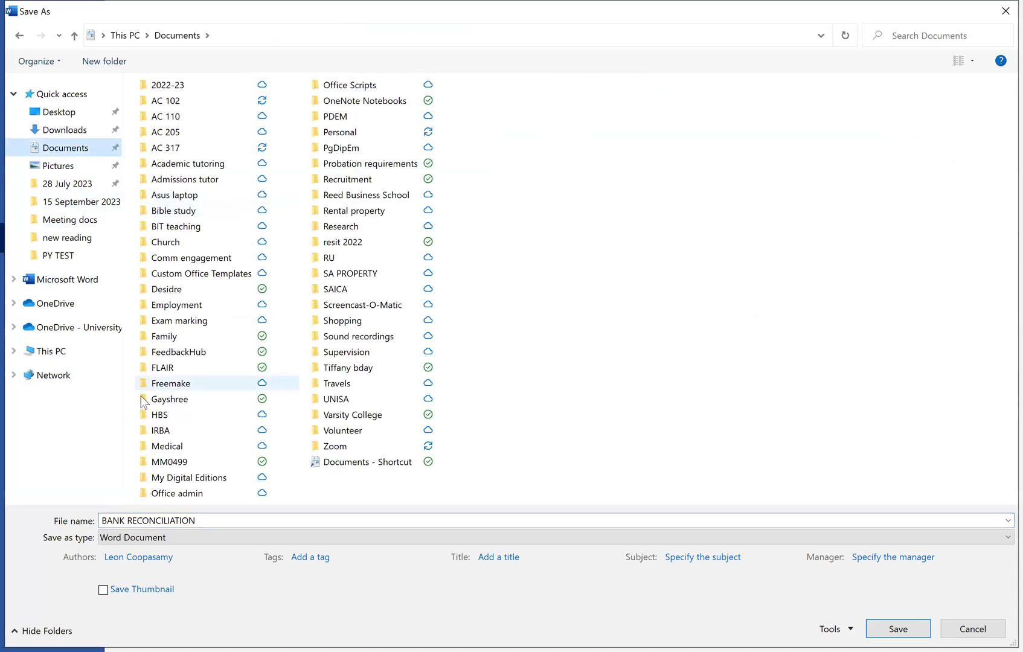
{"action": "double_click", "coordinate": [338, 116]}
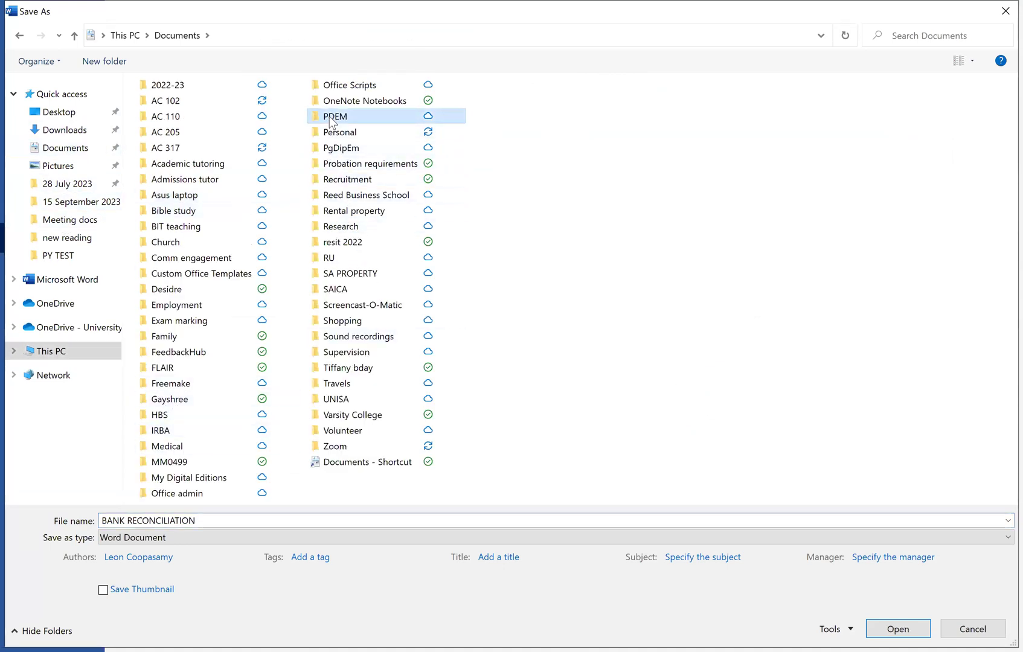
{"action": "double_click", "coordinate": [164, 215]}
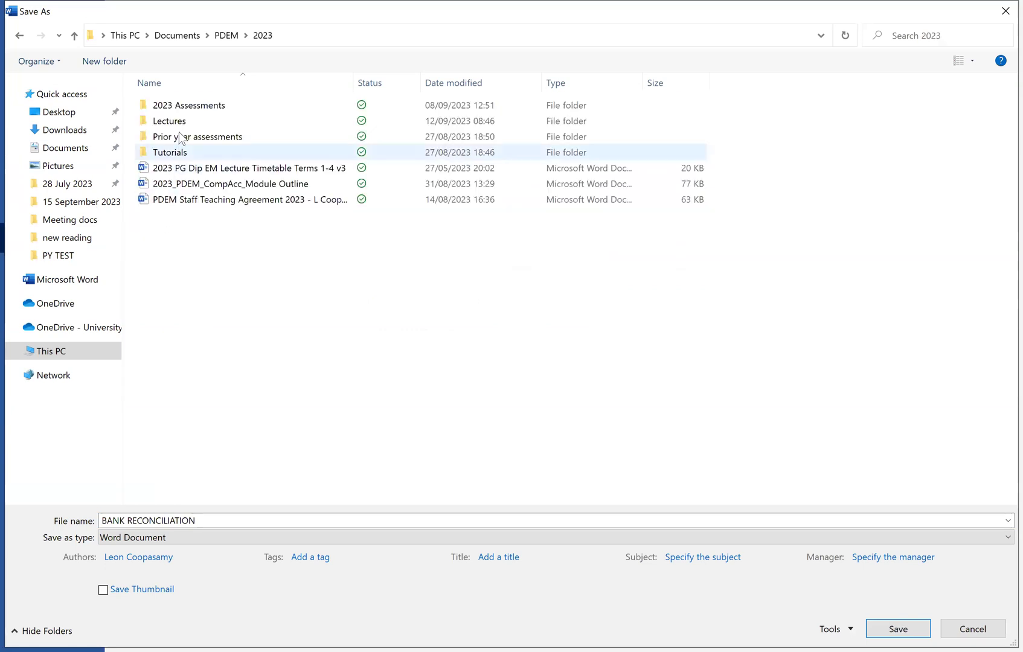
{"action": "double_click", "coordinate": [185, 107]}
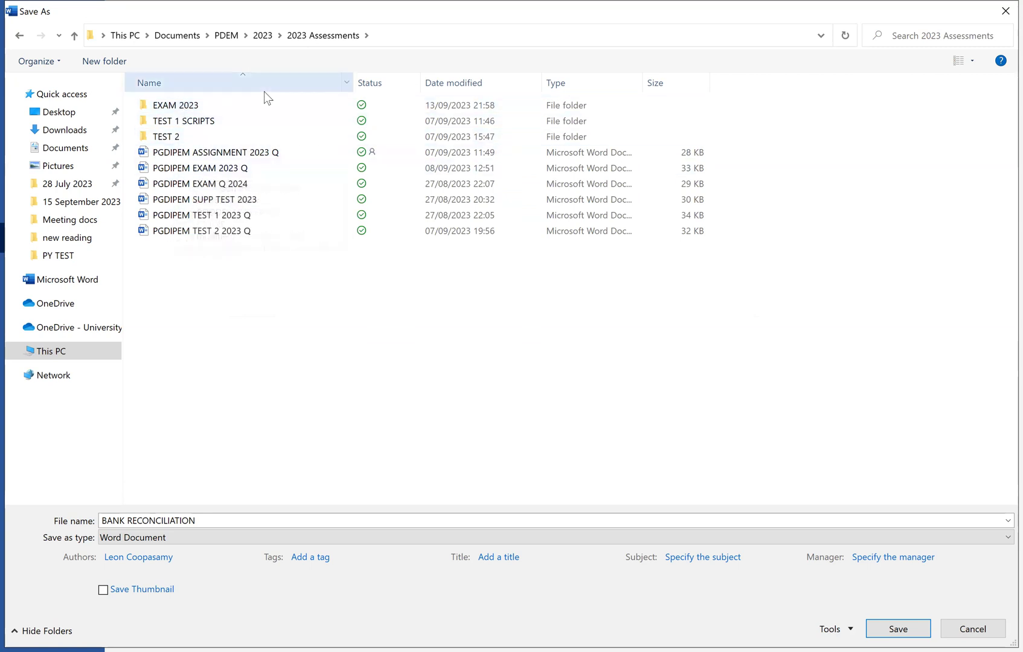
{"action": "left_click", "coordinate": [263, 36]}
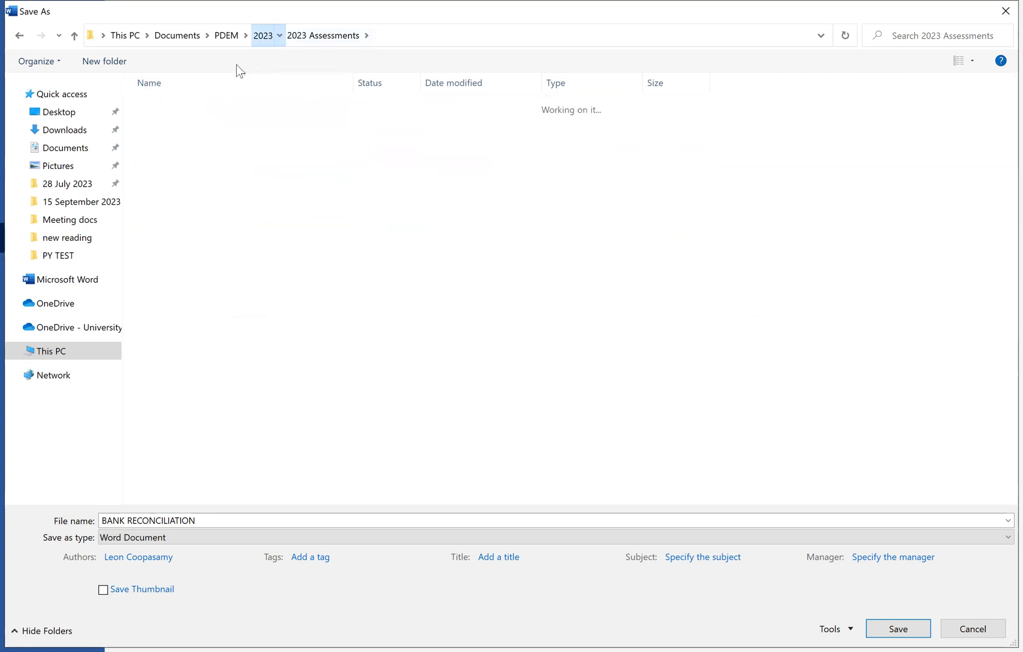
Save BANK RECONCILIATION as a Word document in the Prior year assessments folder and close Word
{"action": "double_click", "coordinate": [178, 137]}
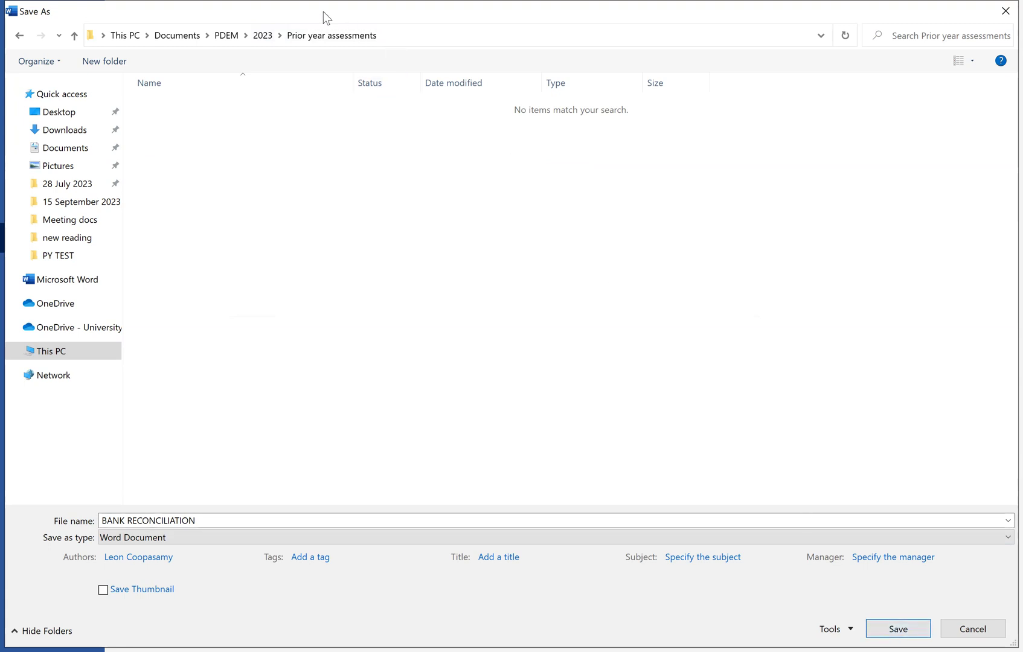
{"action": "left_click", "coordinate": [263, 35]}
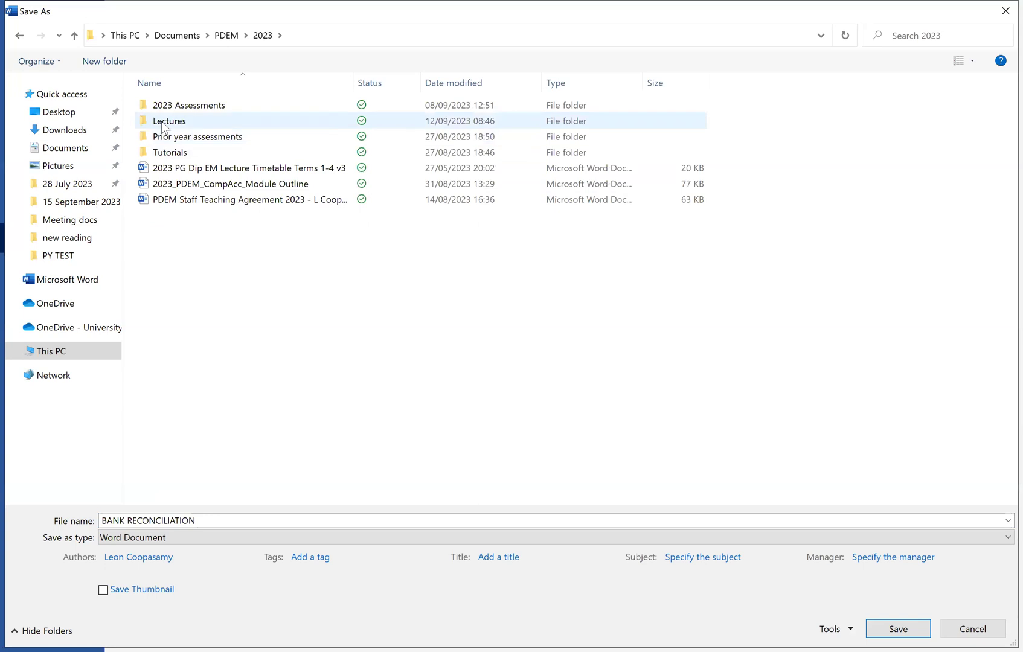
{"action": "left_click", "coordinate": [169, 143]}
{"action": "double_click", "coordinate": [169, 142]}
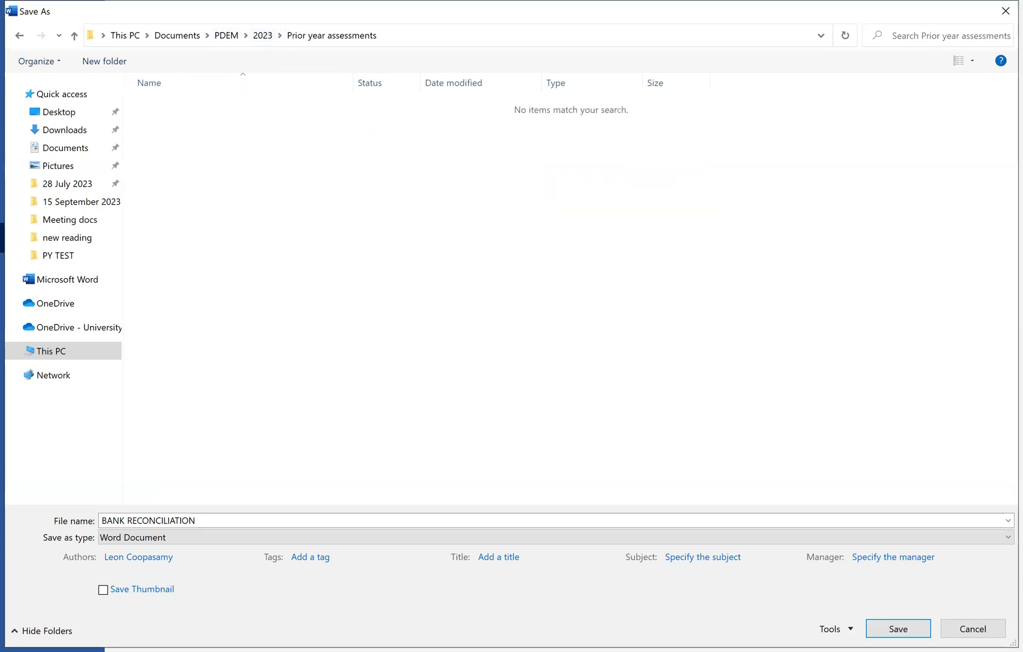
{"action": "left_click", "coordinate": [279, 597]}
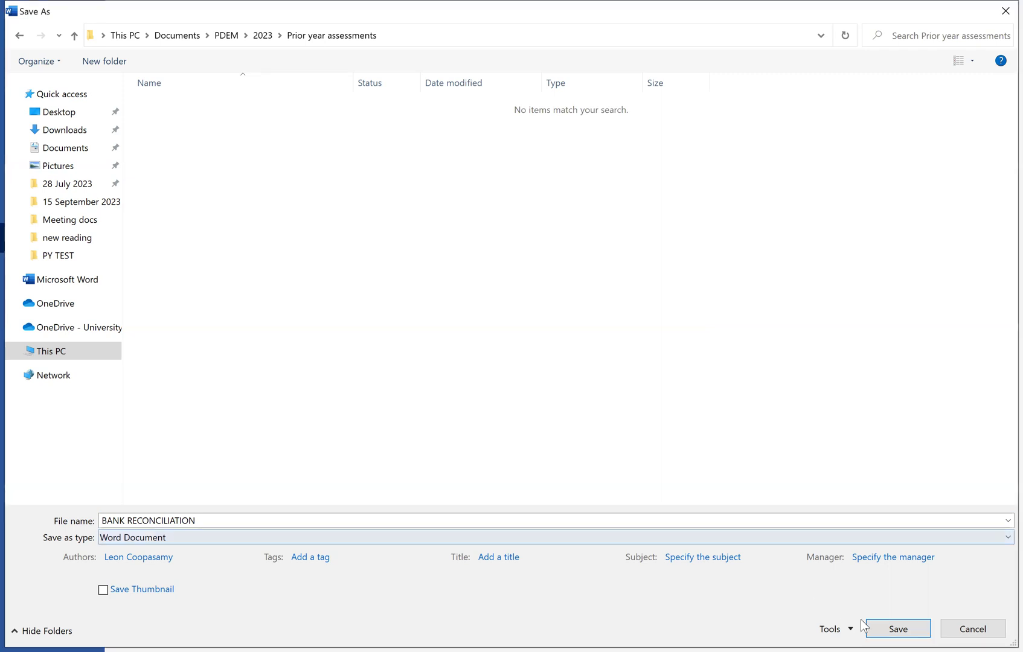
{"action": "left_click", "coordinate": [893, 628]}
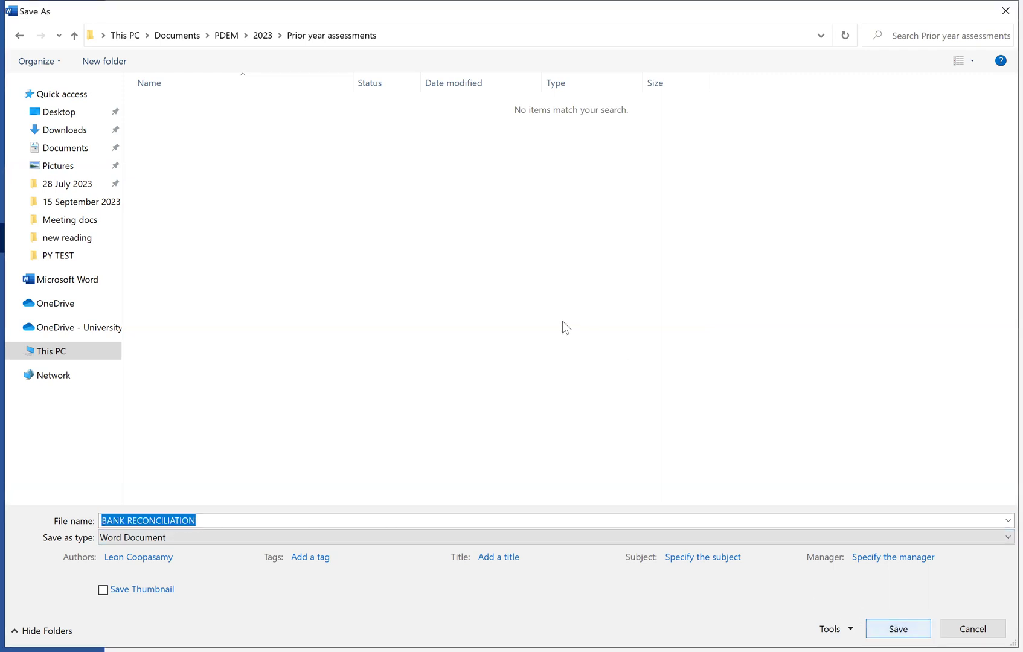
{"action": "key", "text": "Escape"}
{"action": "key", "text": "Escape"}
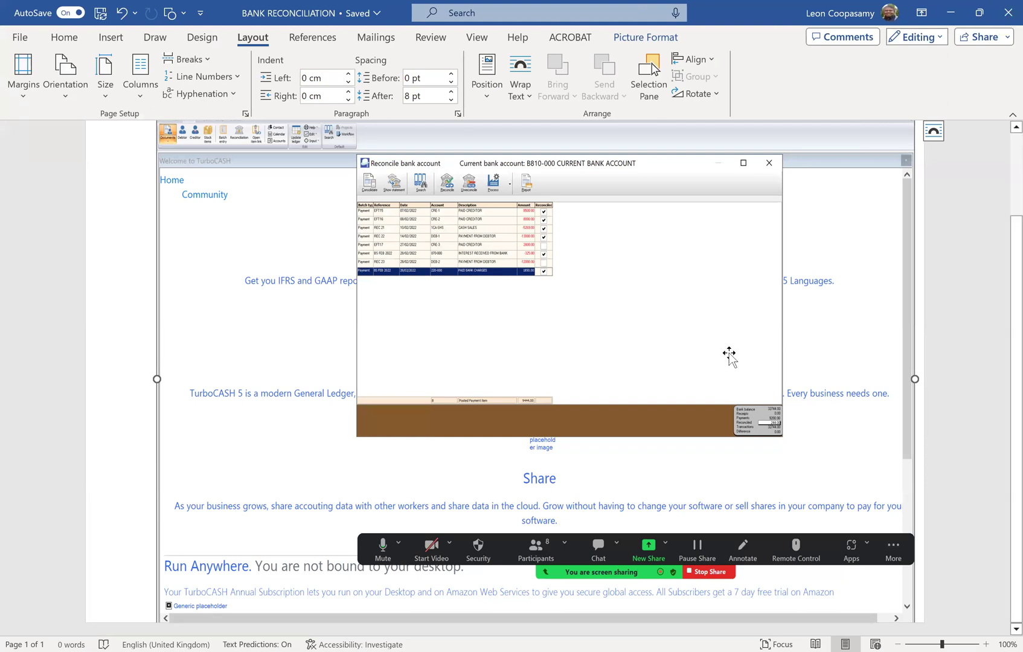
{"action": "left_click", "coordinate": [1004, 11]}
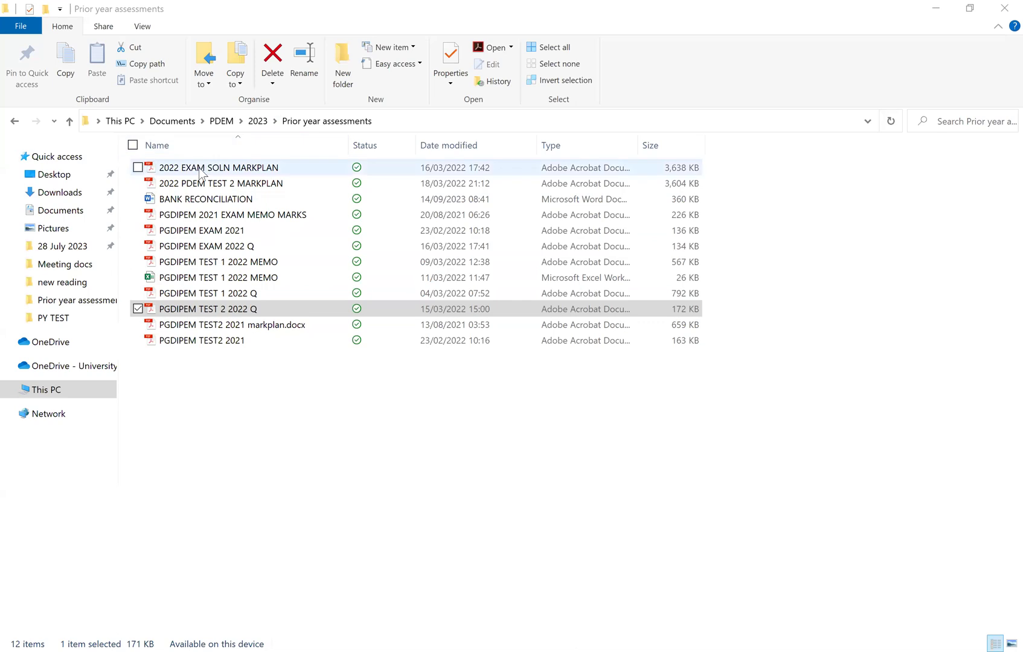
Look through the Prior year assessments folder in File Explorer and return to the 2023 folder
{"action": "left_click", "coordinate": [261, 120]}
{"action": "double_click", "coordinate": [181, 200]}
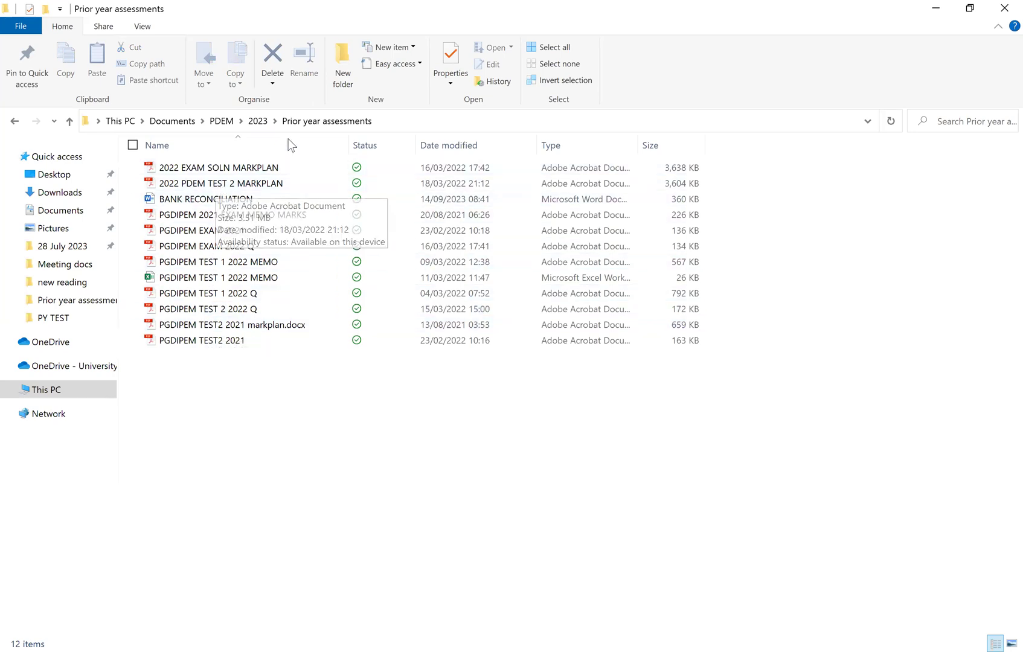
{"action": "left_click", "coordinate": [258, 121]}
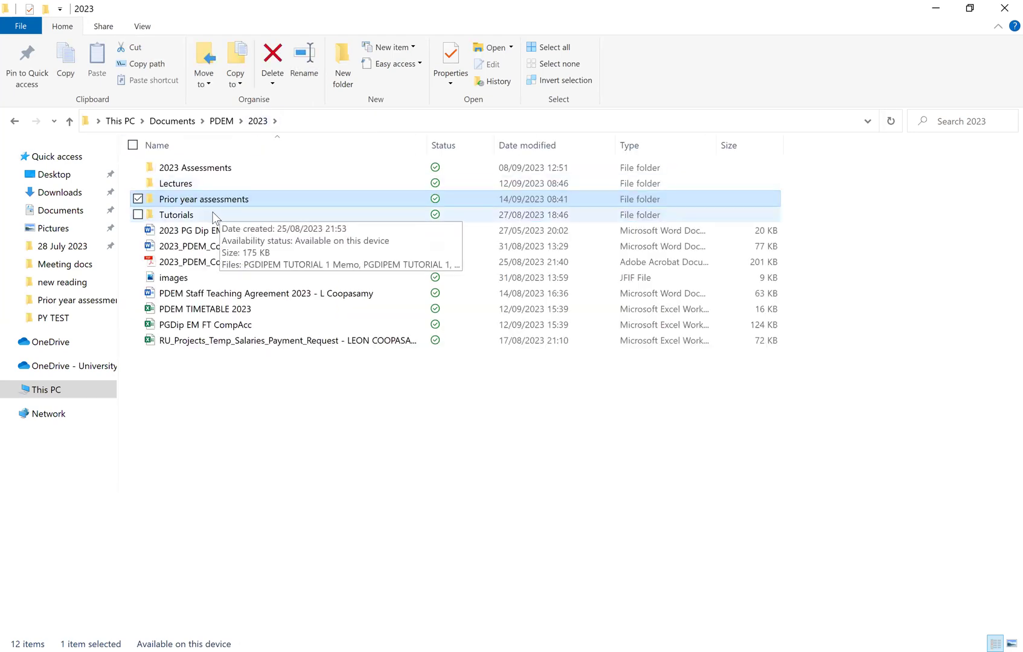
Look through the 2023 Assessments, Lectures and PY TEST folders for the saved bank reconciliation document and return to the 2023 folder
{"action": "double_click", "coordinate": [188, 169]}
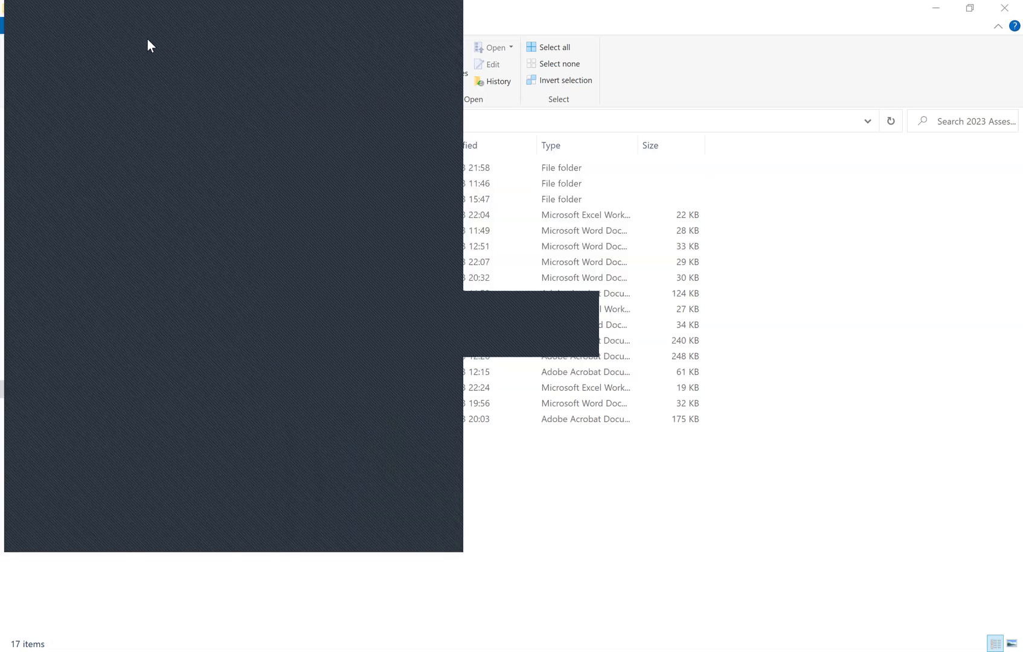
{"action": "left_click", "coordinate": [455, 13]}
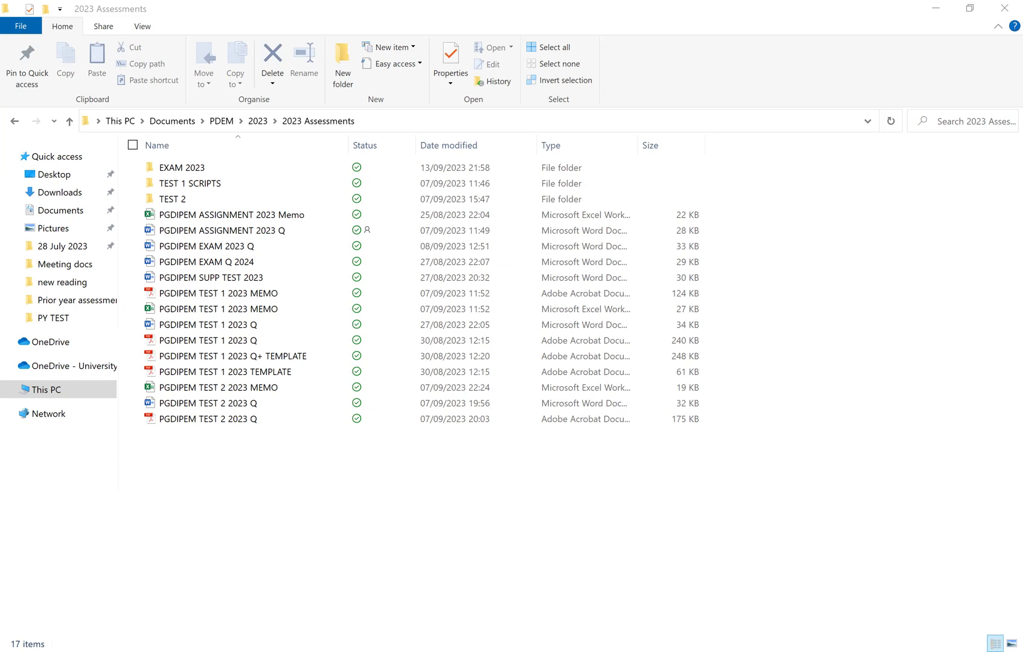
{"action": "left_click", "coordinate": [258, 121]}
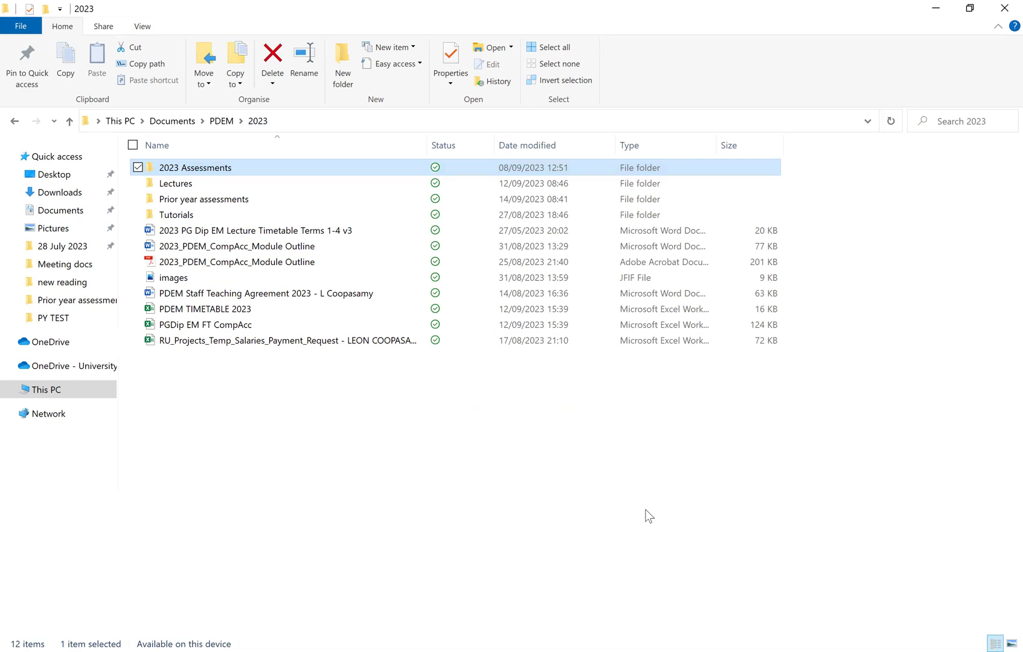
{"action": "key", "text": "alt+Tab"}
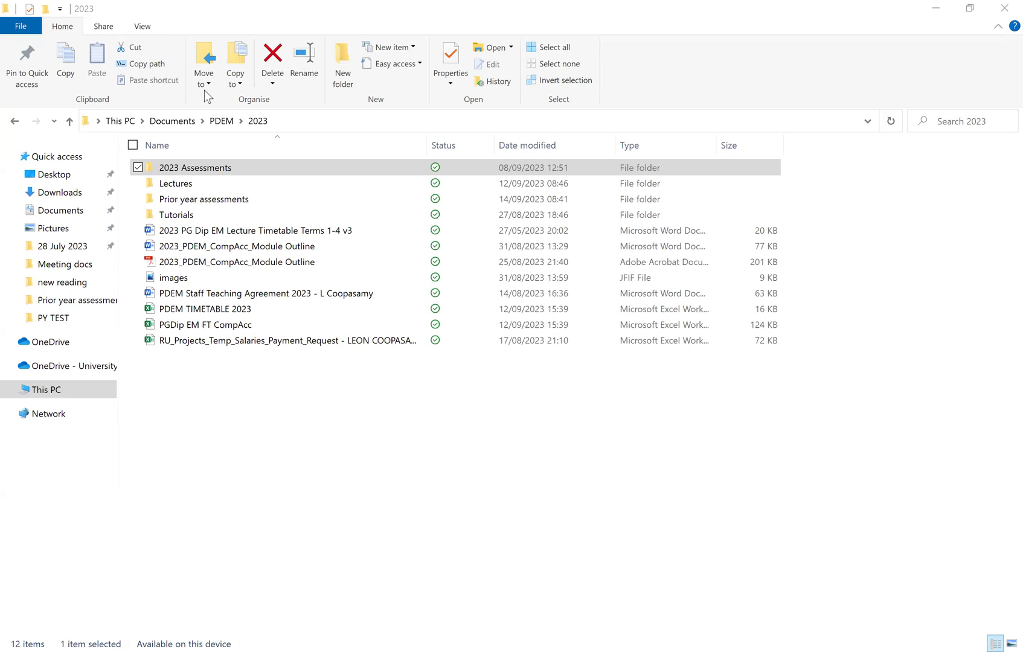
{"action": "double_click", "coordinate": [186, 186]}
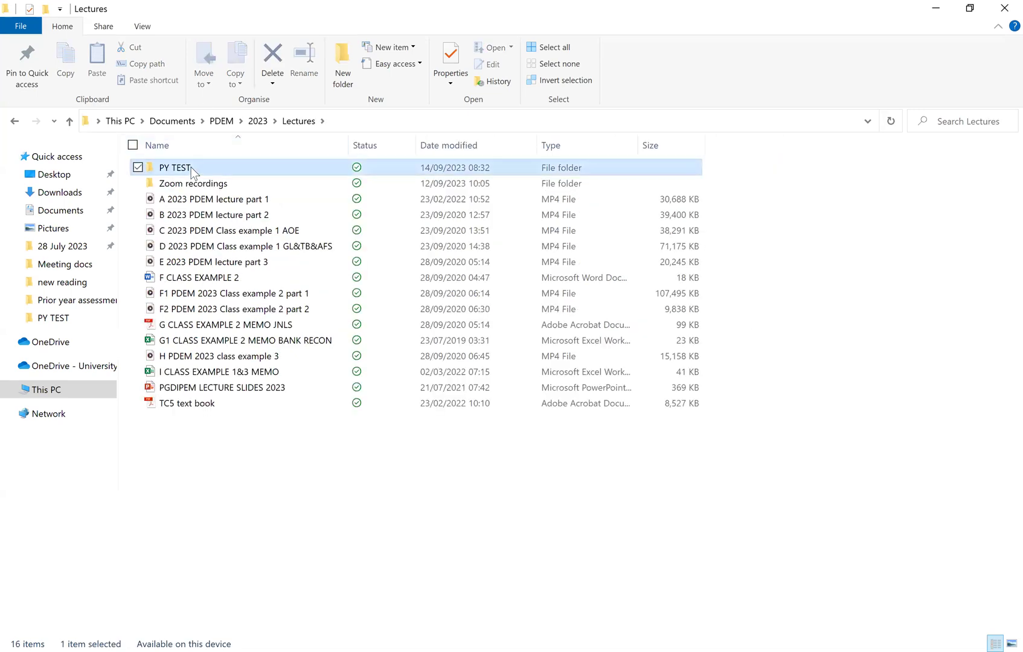
{"action": "double_click", "coordinate": [196, 169]}
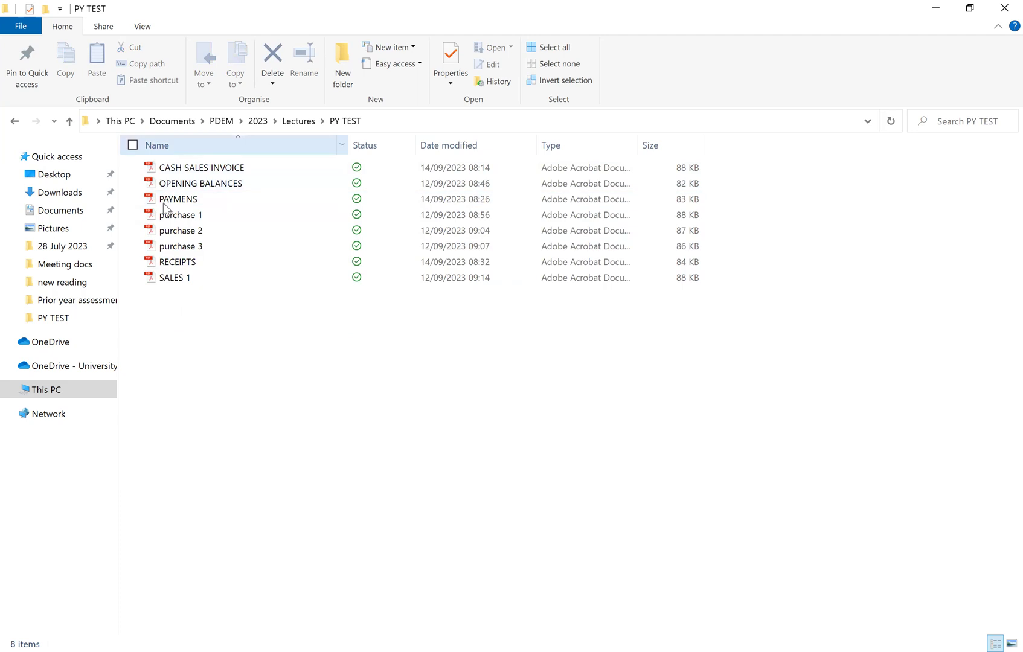
{"action": "left_click", "coordinate": [298, 121]}
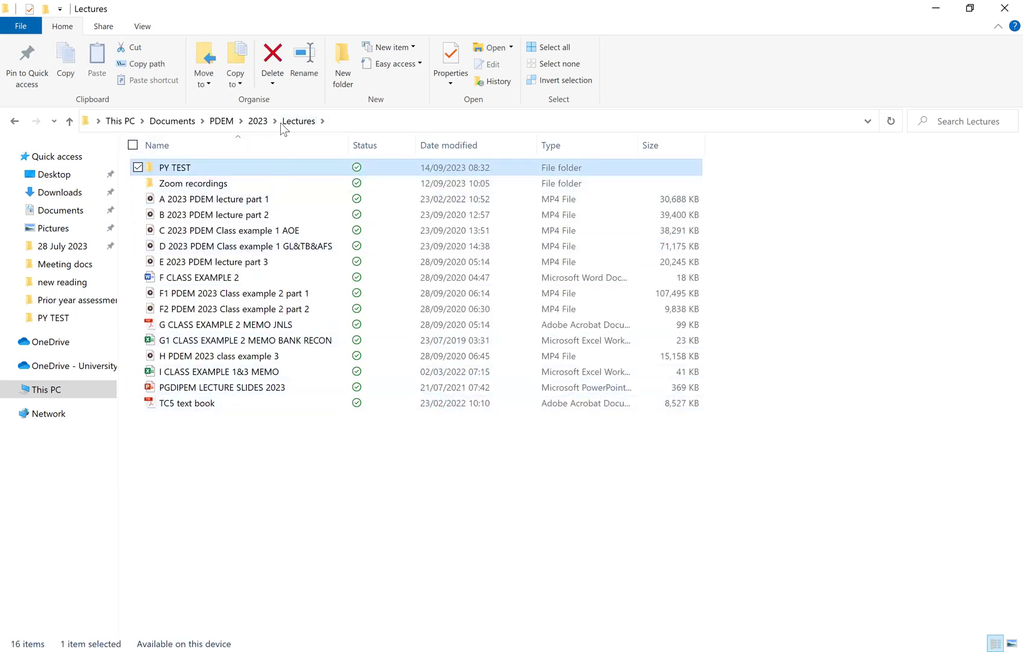
{"action": "left_click", "coordinate": [257, 120]}
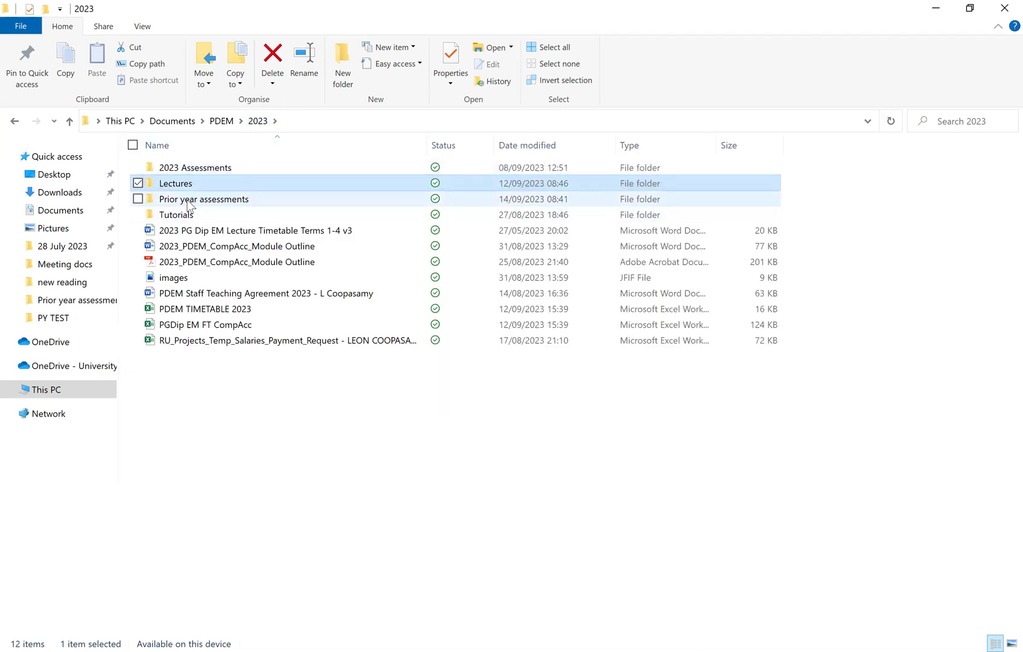
{"action": "double_click", "coordinate": [194, 166]}
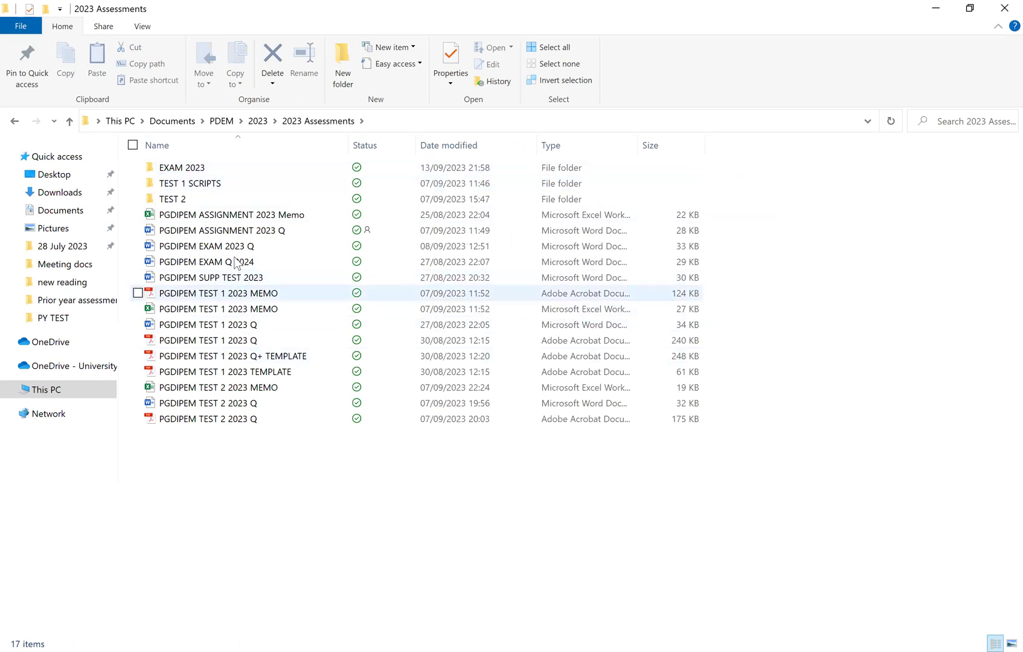
{"action": "left_click", "coordinate": [270, 122]}
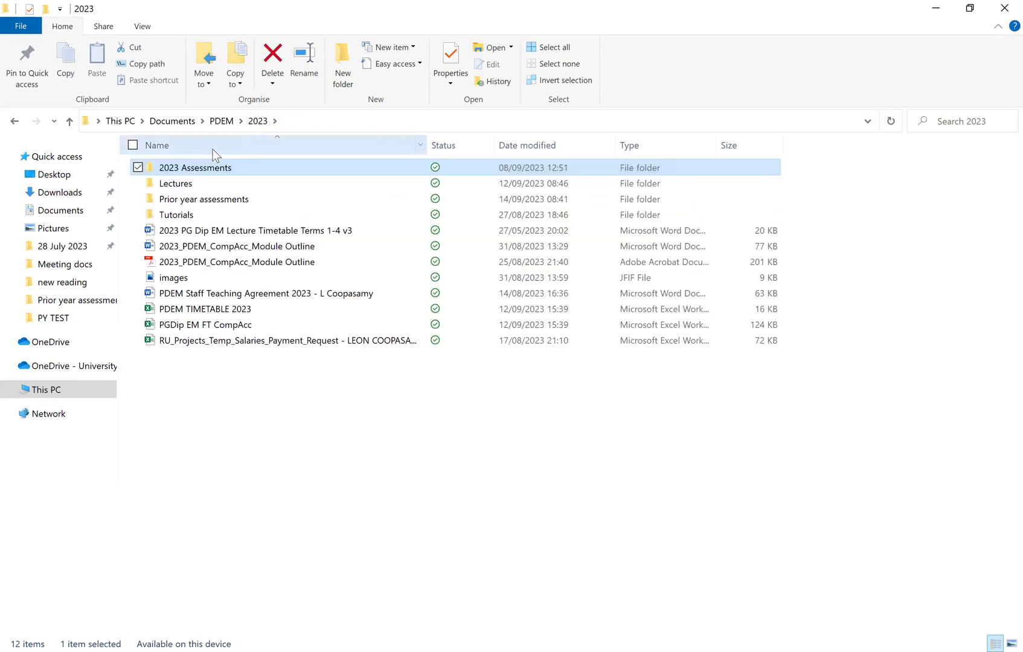
Move the BANK RECONCILIATION document from the Prior year assessments folder to Lectures > PY TEST
{"action": "double_click", "coordinate": [187, 199]}
{"action": "left_click", "coordinate": [200, 201]}
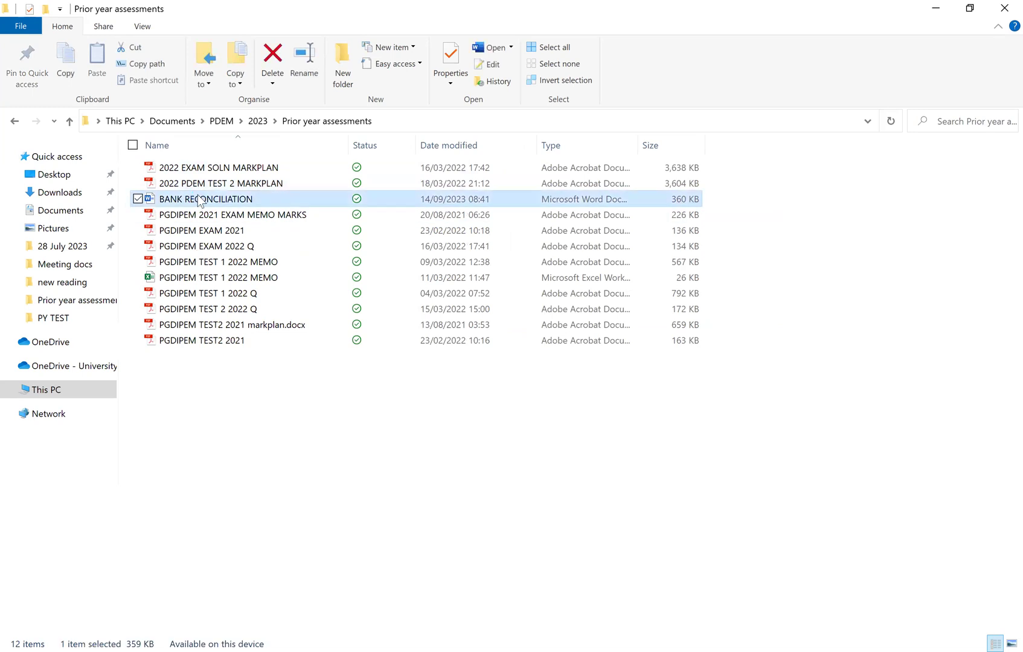
{"action": "left_click", "coordinate": [257, 122]}
{"action": "double_click", "coordinate": [192, 181]}
{"action": "double_click", "coordinate": [181, 167]}
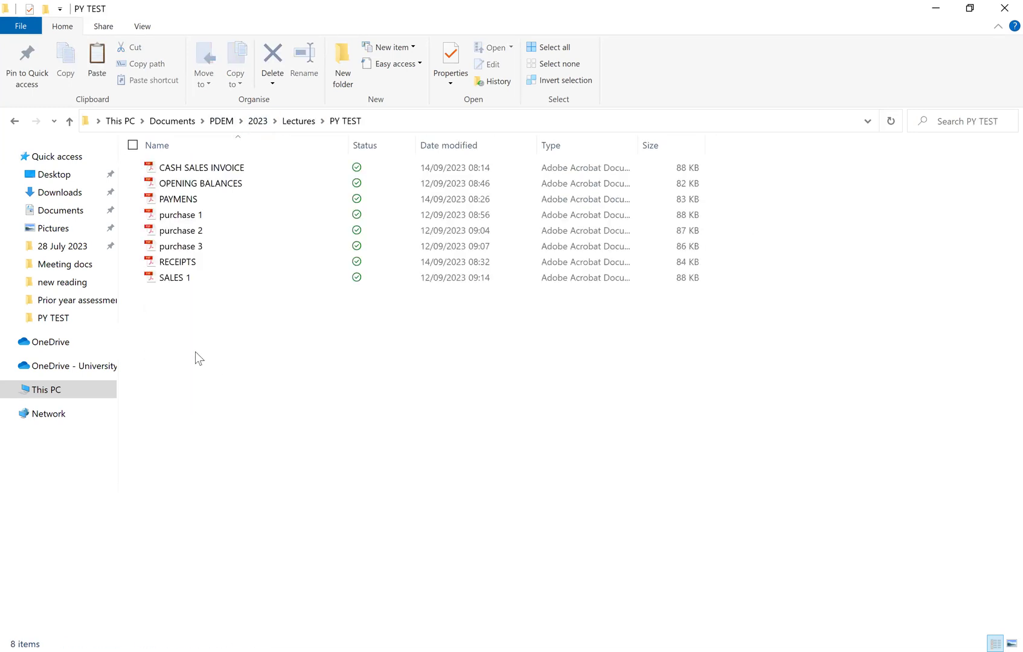
{"action": "key", "text": "ctrl+v"}
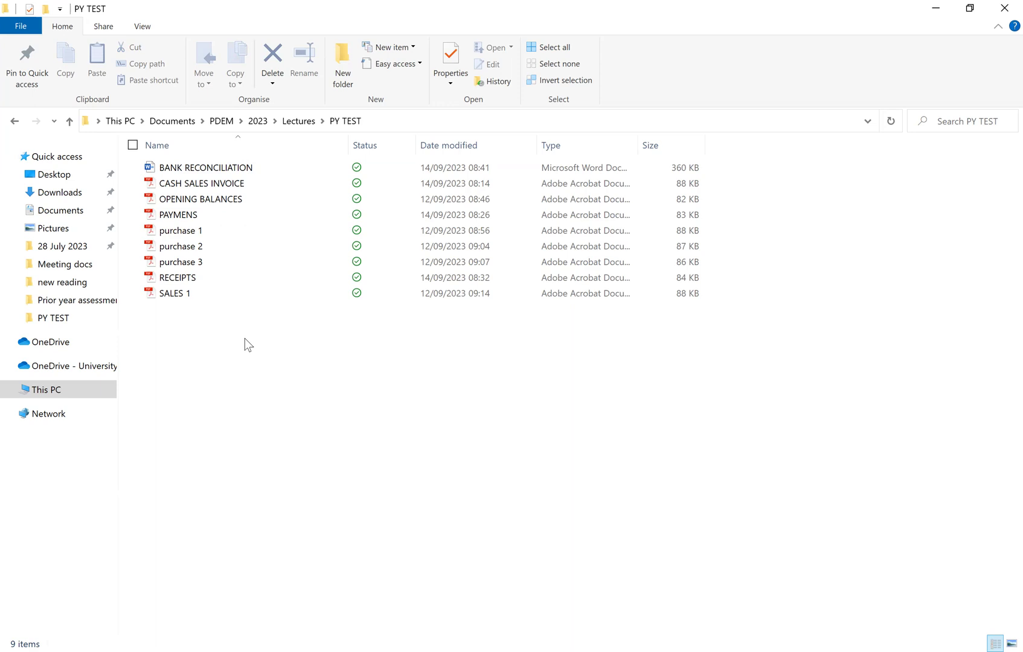
Review the test files in the PY TEST folder one by one, from BANK RECONCILIATION through RECEIPTS
{"action": "left_click", "coordinate": [208, 167]}
{"action": "left_click", "coordinate": [205, 182]}
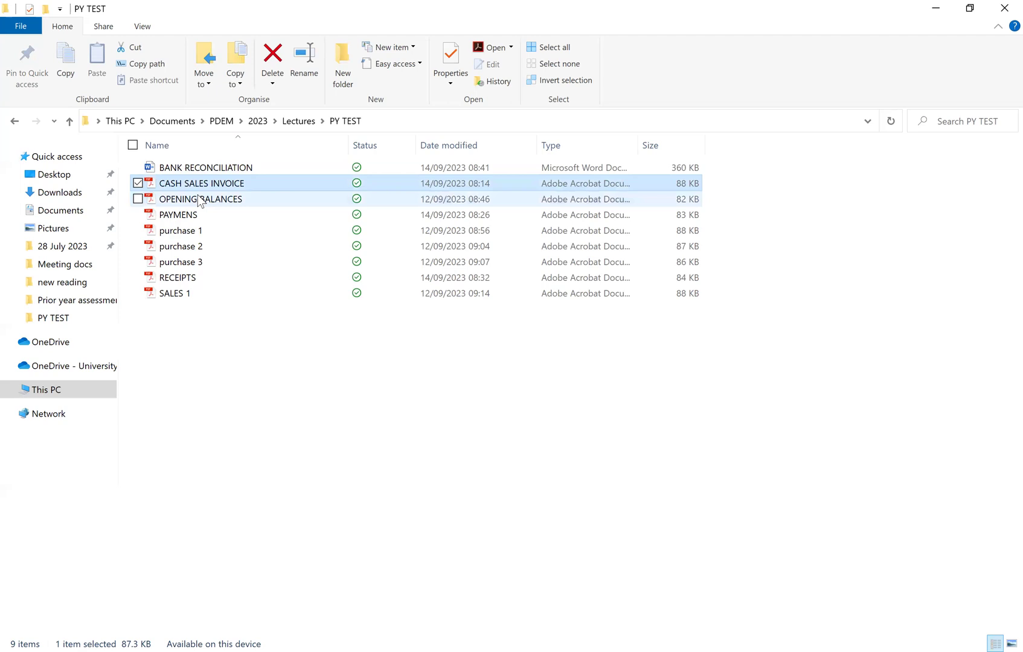
{"action": "left_click", "coordinate": [203, 199]}
{"action": "left_click", "coordinate": [184, 215]}
{"action": "left_click", "coordinate": [178, 232]}
{"action": "left_click", "coordinate": [174, 247]}
{"action": "left_click", "coordinate": [172, 278]}
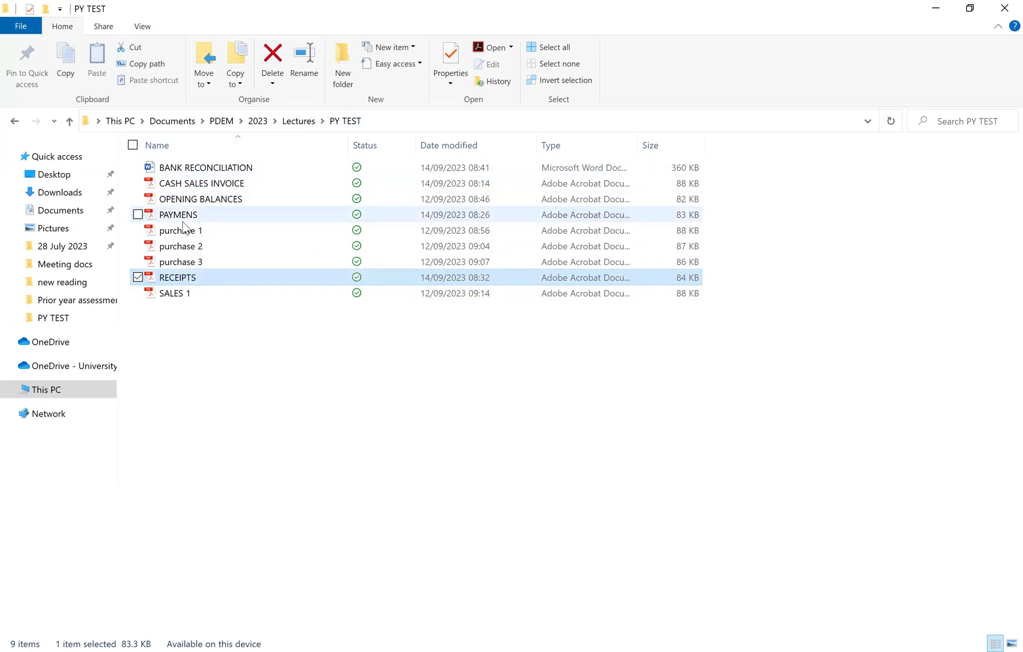
Correct the name of the PAYMENS PDF file in the PY TEST folder to PAYMENTS
{"action": "mouse_move", "coordinate": [184, 223]}
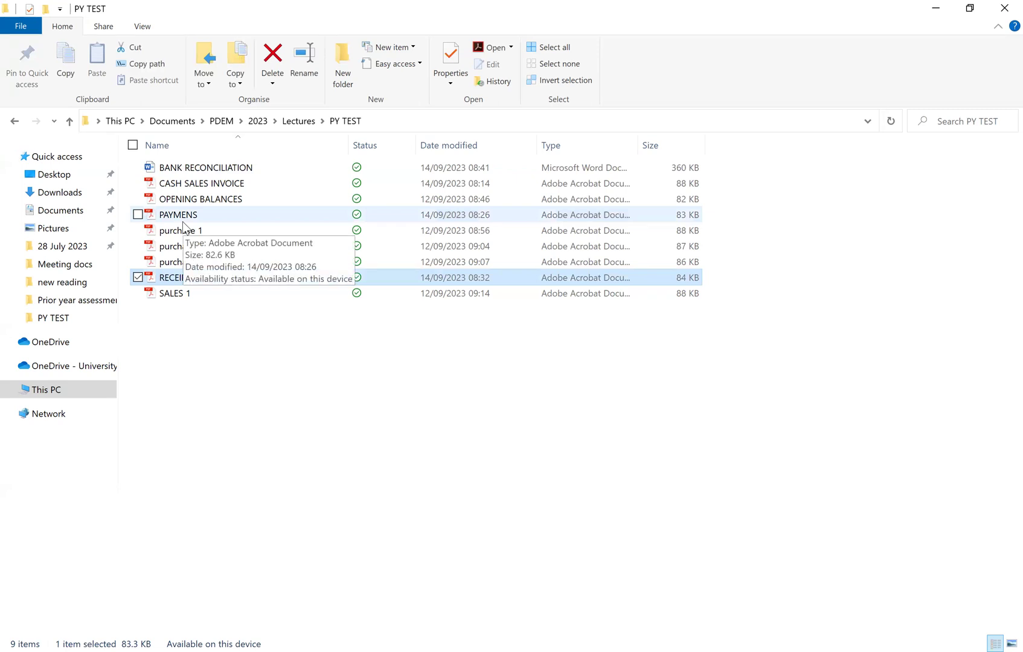
{"action": "left_click", "coordinate": [174, 214]}
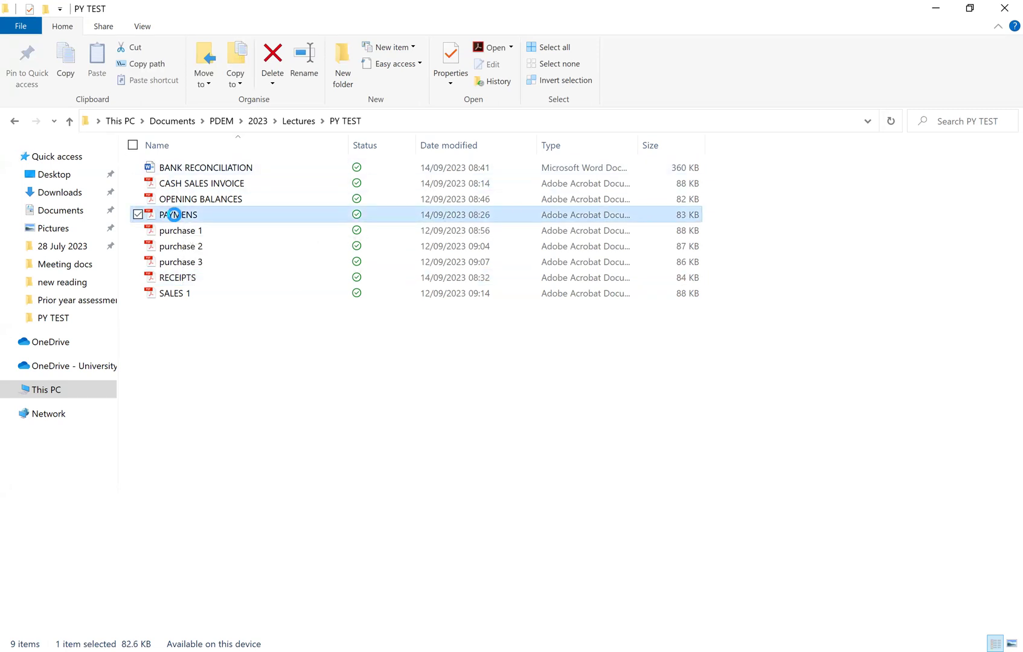
{"action": "left_click", "coordinate": [191, 218]}
{"action": "left_click", "coordinate": [193, 215]}
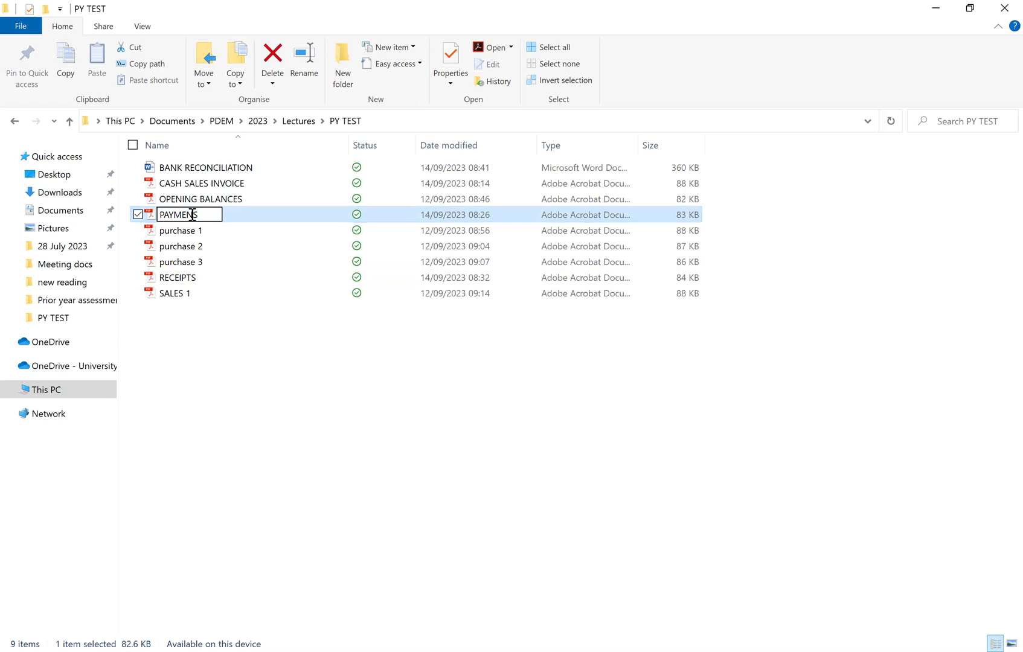
{"action": "type", "text": "T"}
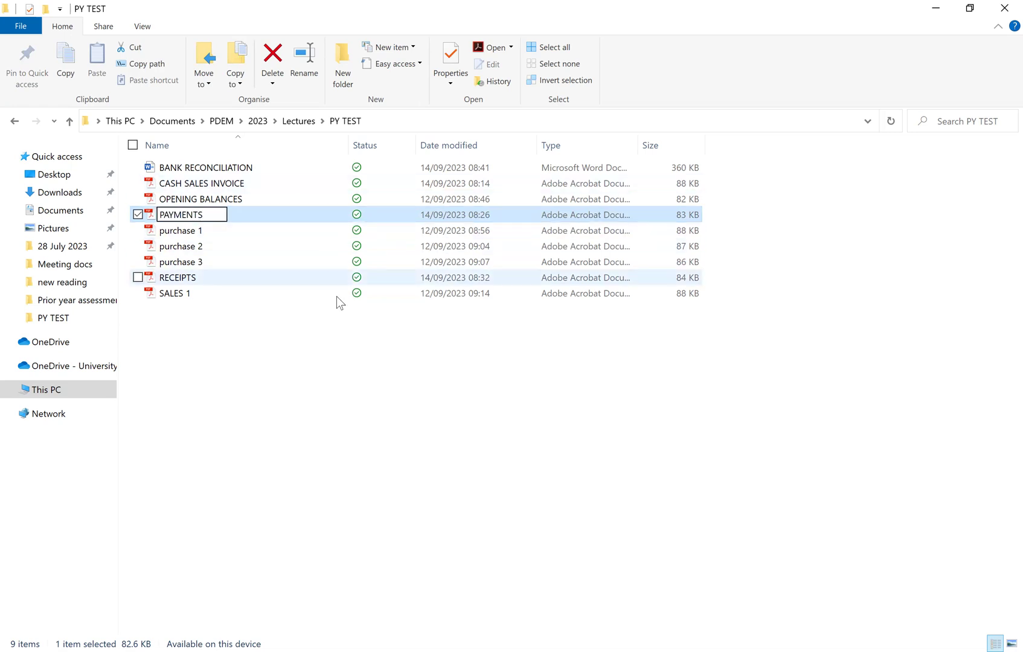
{"action": "key", "text": "Return"}
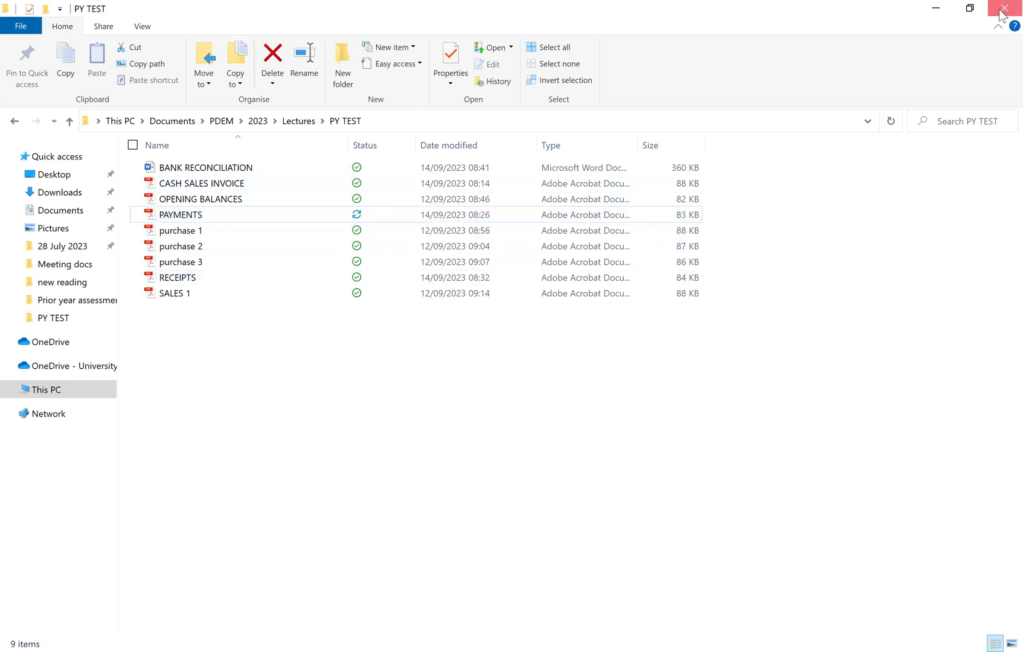